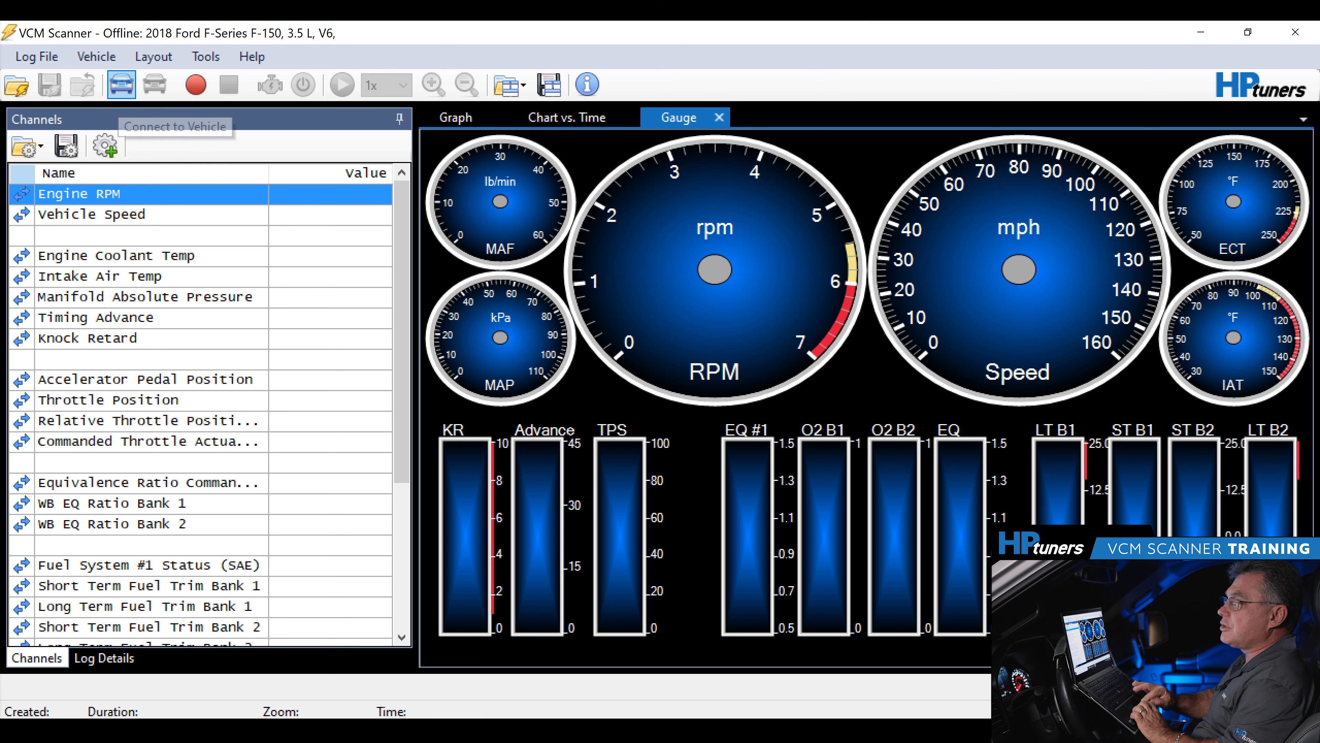
- Connect the scanner to the vehicle
{"action": "left_click", "coordinate": [121, 84]}
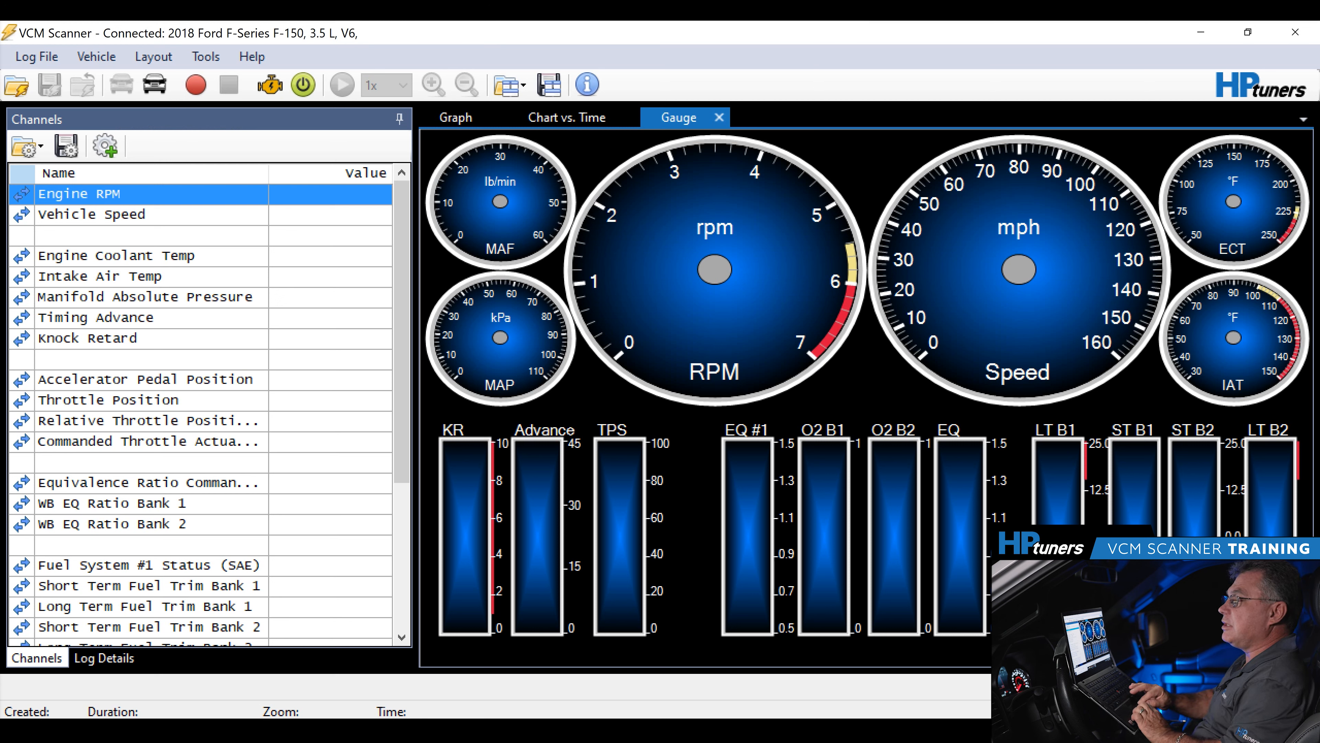
{"action": "left_click", "coordinate": [151, 214]}
{"action": "left_click", "coordinate": [151, 235]}
{"action": "left_click", "coordinate": [151, 297]}
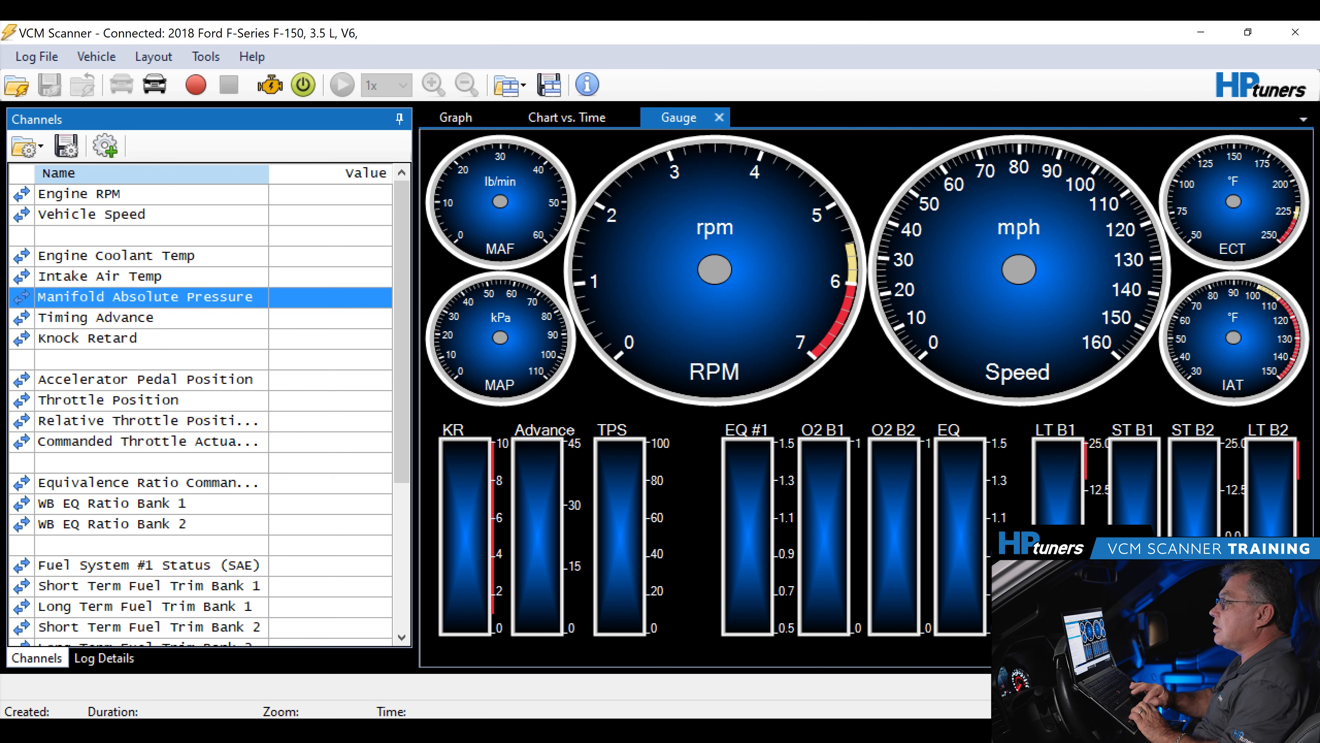
{"action": "left_click", "coordinate": [150, 255]}
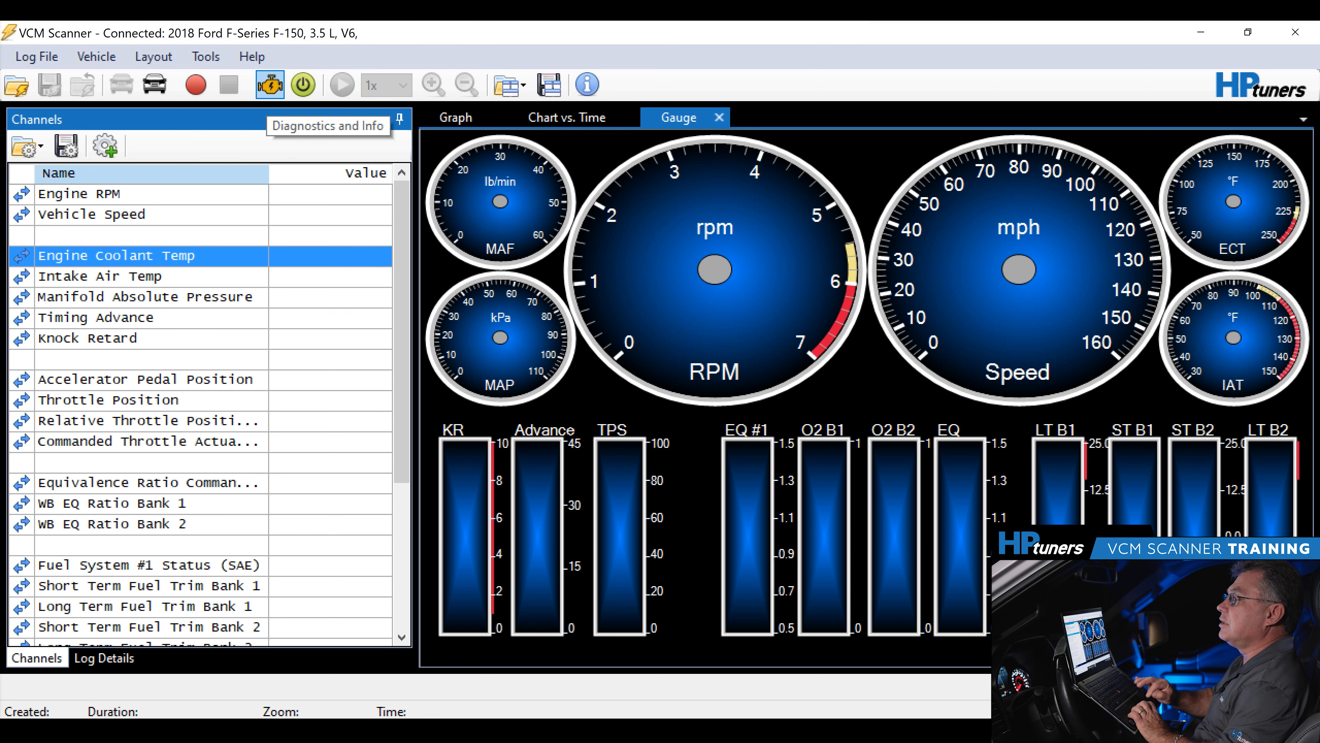
- Read the vehicle's diagnostic trouble codes and readiness tests, and close the diagnostics window
{"action": "left_click", "coordinate": [270, 84]}
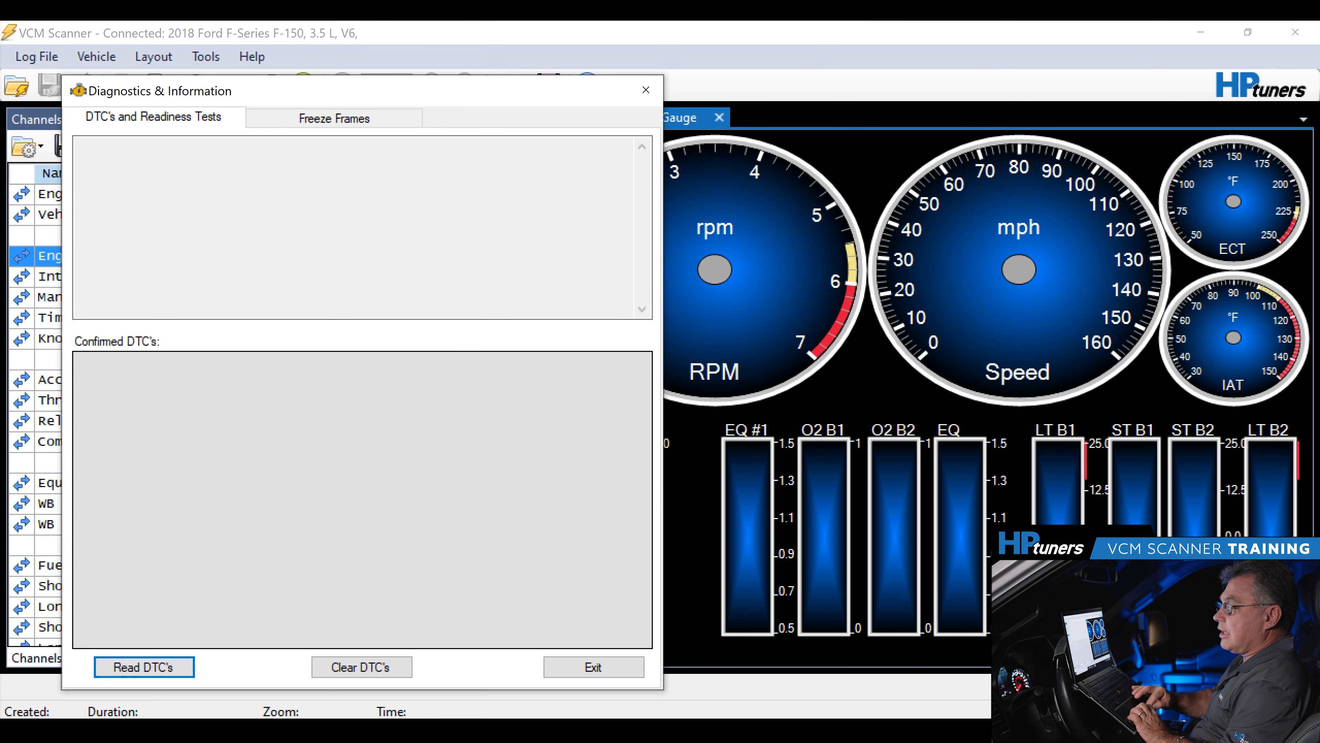
{"action": "left_click", "coordinate": [144, 667]}
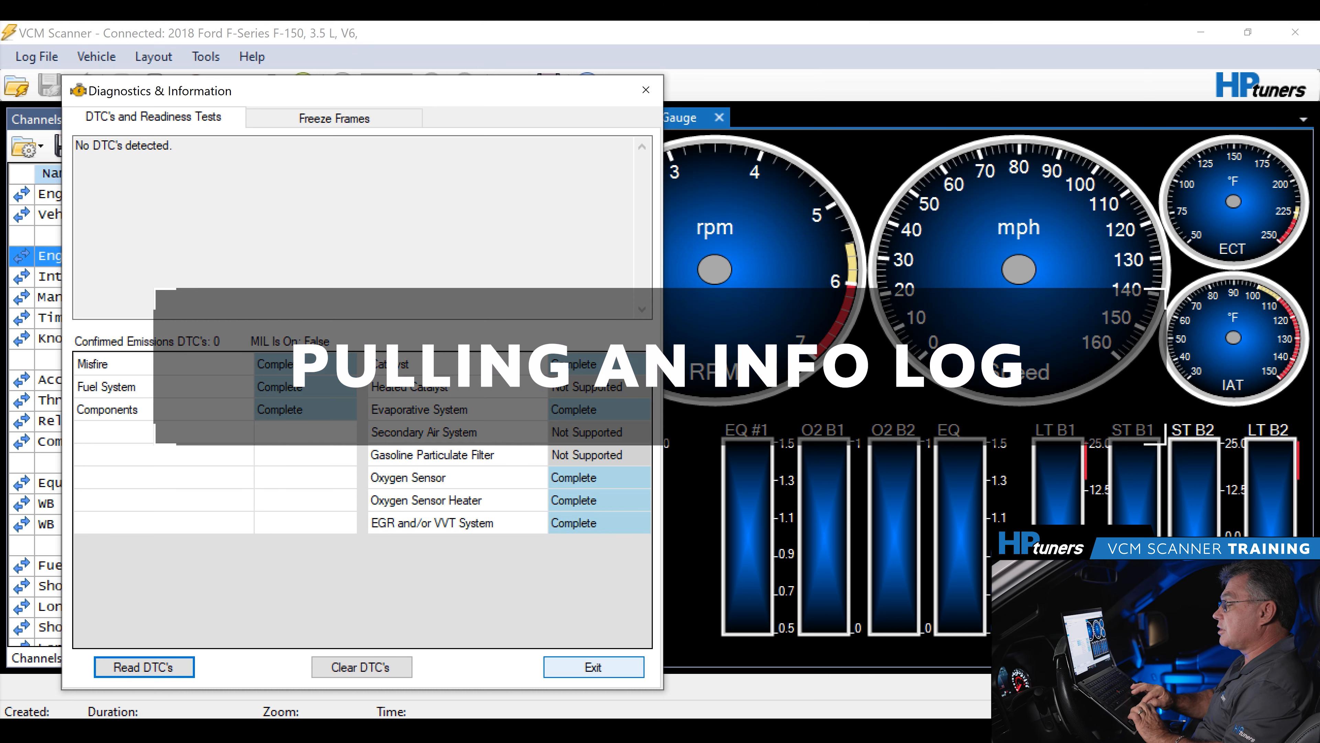
{"action": "left_click", "coordinate": [593, 668]}
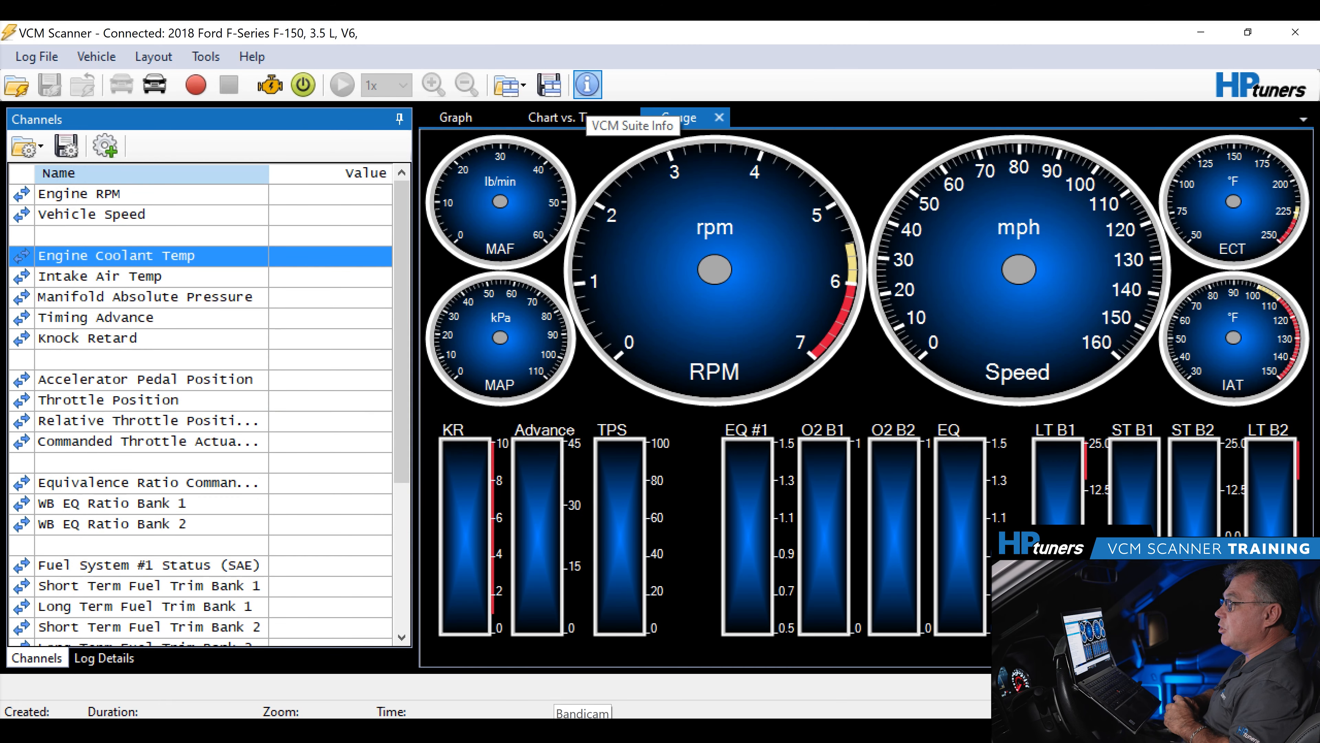
- Gather the VCM Suite information for the connected vehicle and look through the report
{"action": "left_click", "coordinate": [587, 84]}
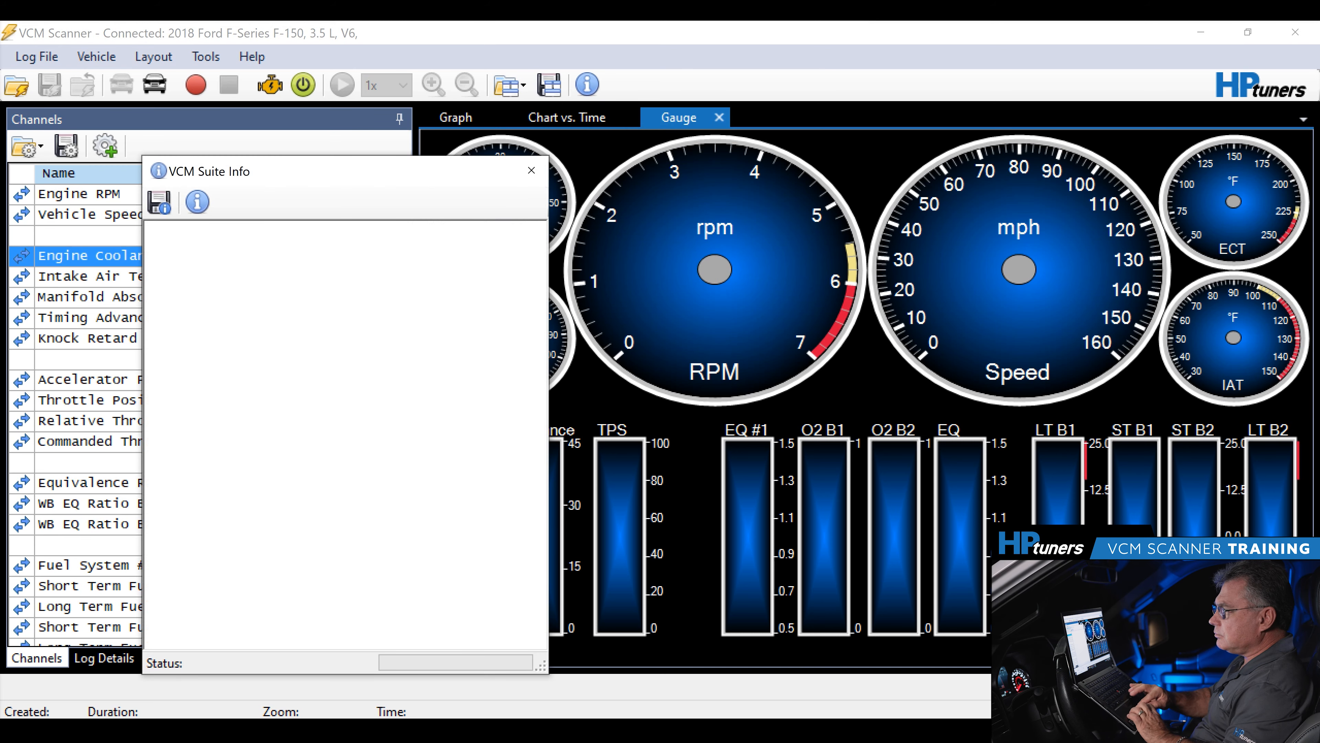
{"action": "left_click", "coordinate": [197, 202]}
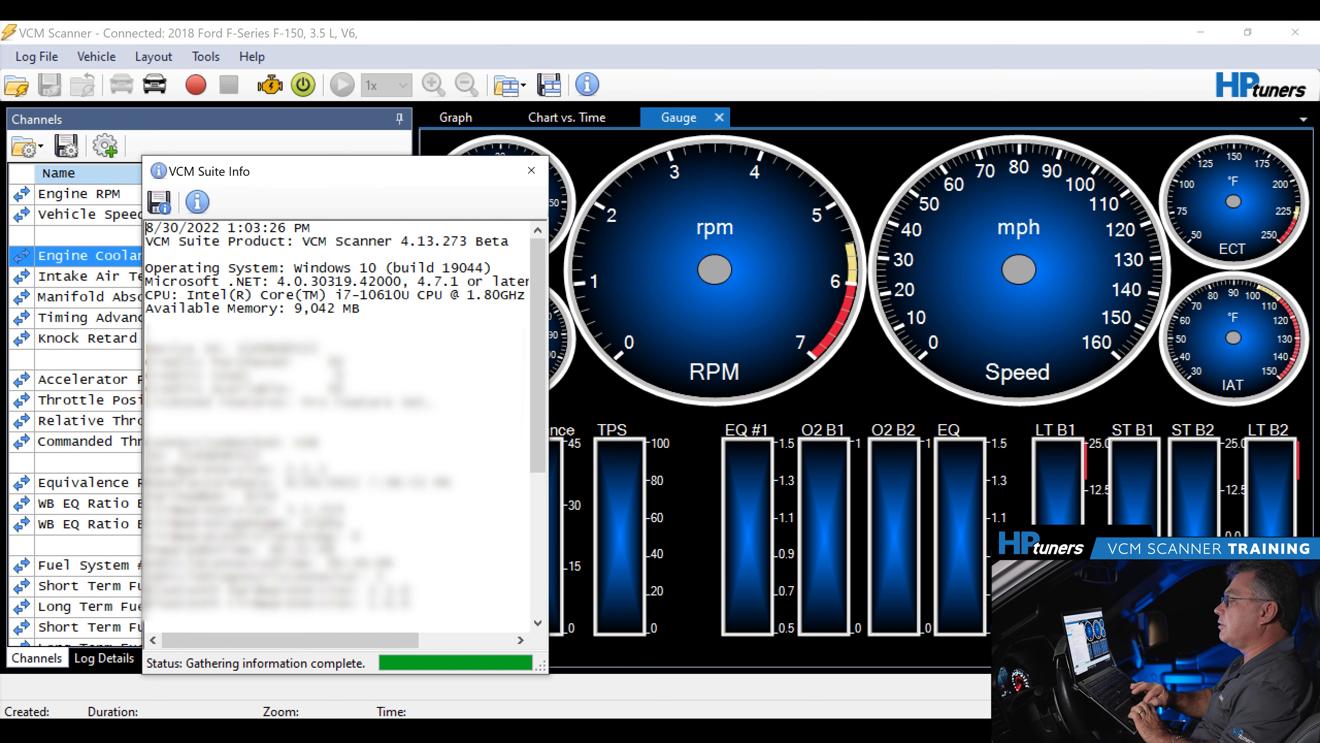
{"action": "left_click_drag", "start_coordinate": [538, 354], "coordinate": [538, 496]}
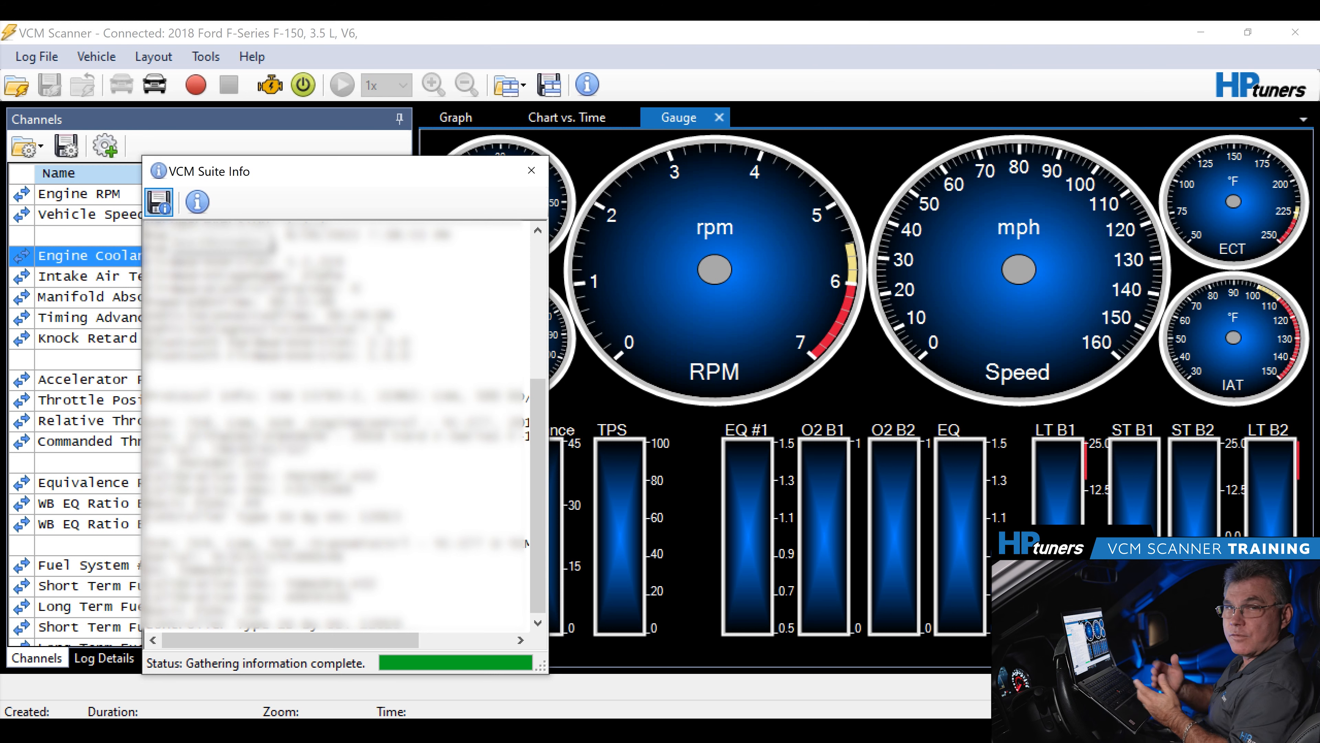
- Save the info log as the text file 082922_VCMSuiteInfo in the Downloads folder and close the info window
{"action": "left_click", "coordinate": [159, 202]}
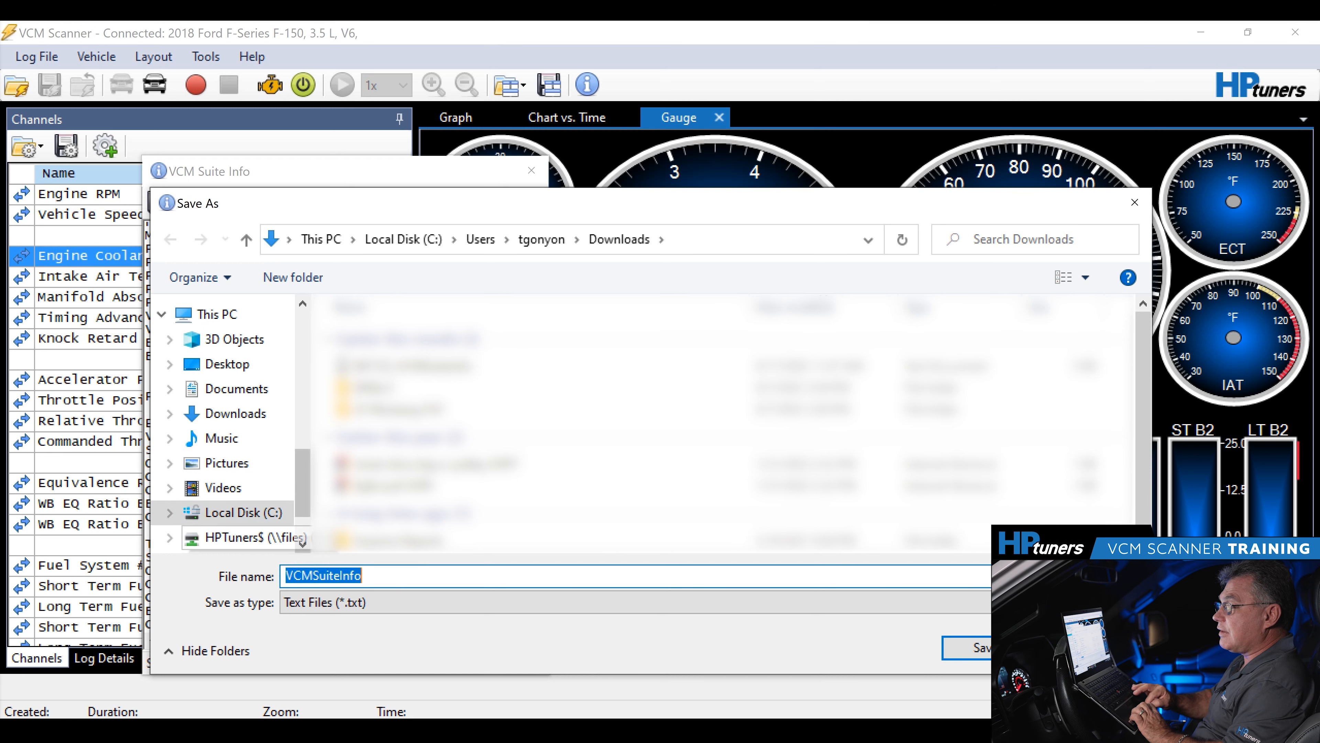
{"action": "left_click", "coordinate": [286, 576]}
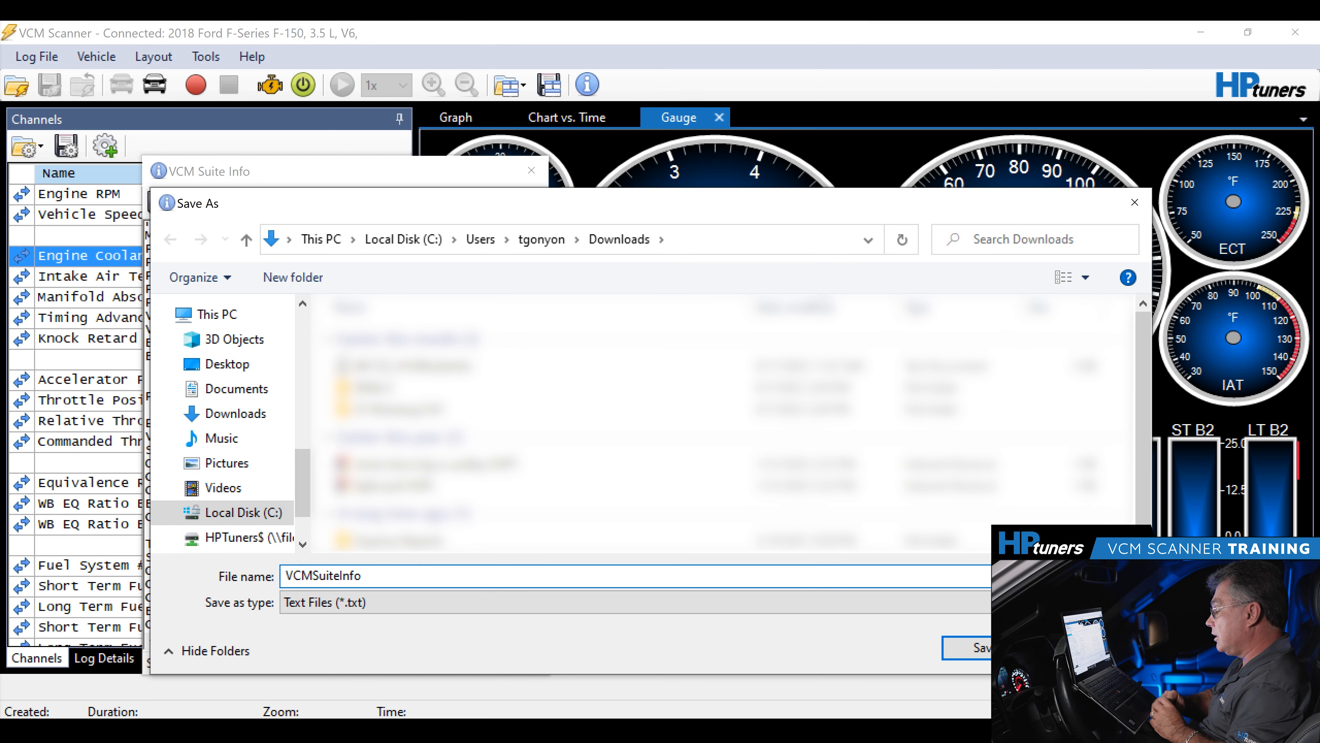
{"action": "type", "text": "0829"}
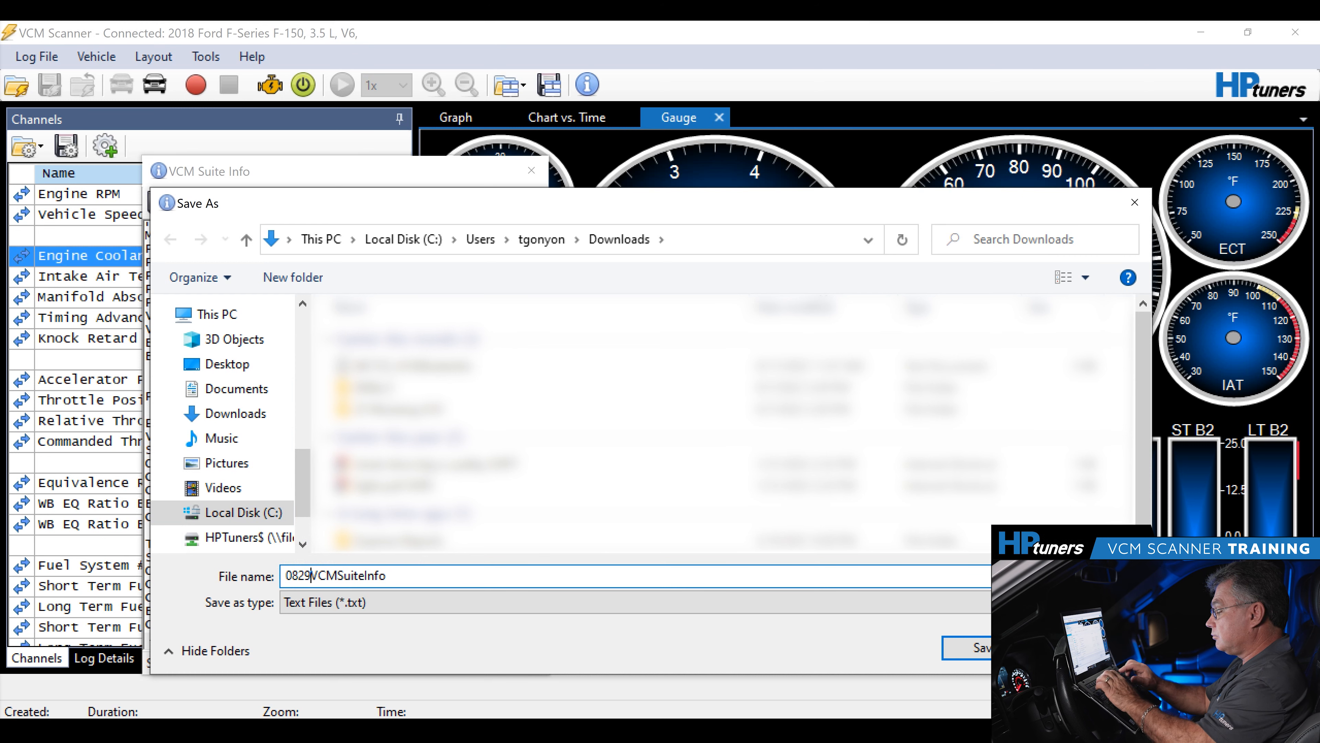
{"action": "type", "text": "22_"}
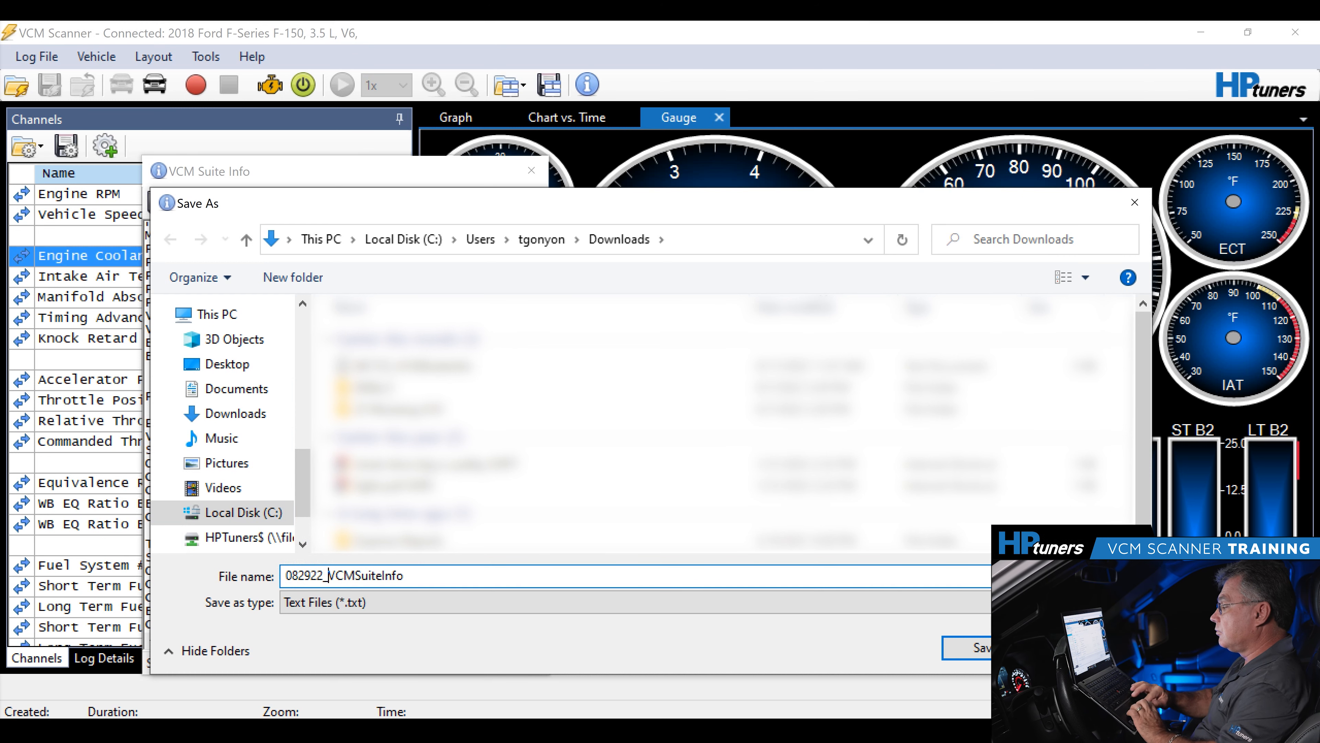
{"action": "key", "text": "Return"}
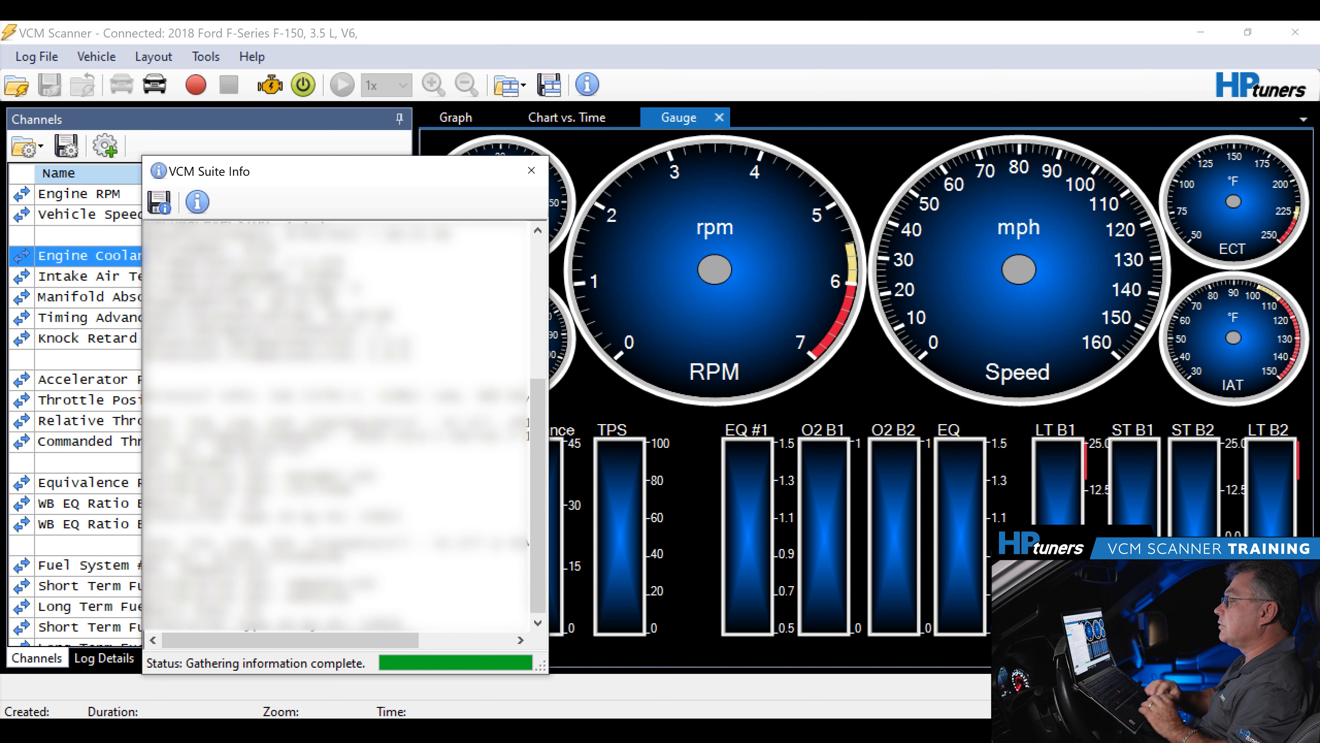
{"action": "left_click", "coordinate": [531, 171]}
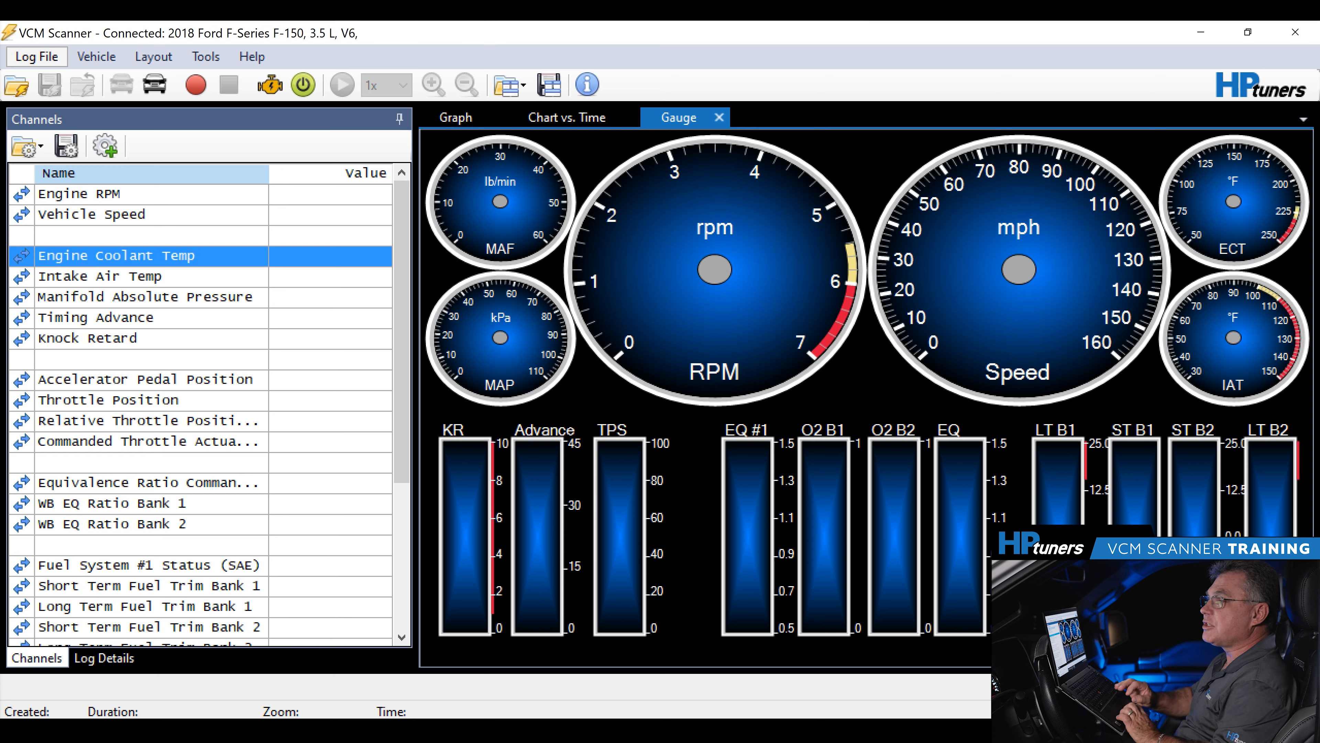
- Switch to File Explorer, open the Logs folder under Documents > HP Tuners > VCM Scanner, and sort it by date modified
{"action": "left_click", "coordinate": [37, 56]}
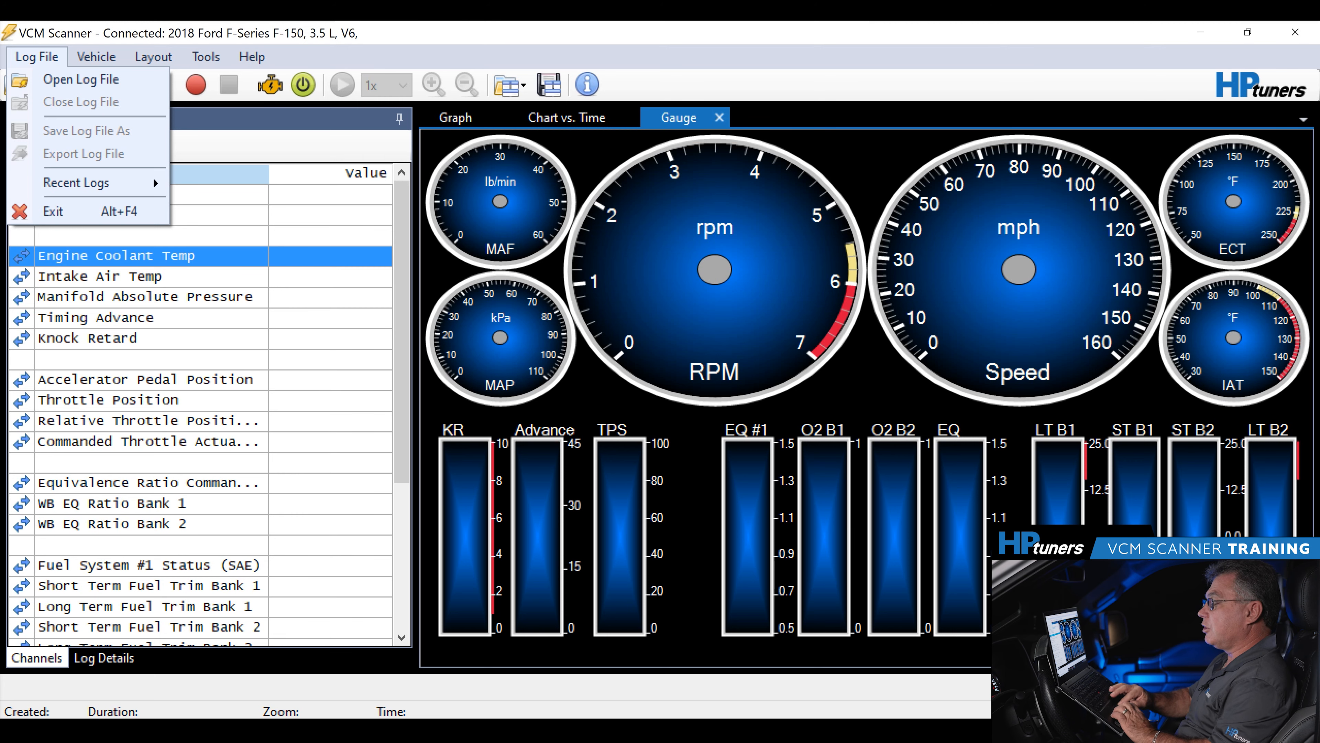
{"action": "key", "text": "Escape"}
{"action": "key", "text": "super+e"}
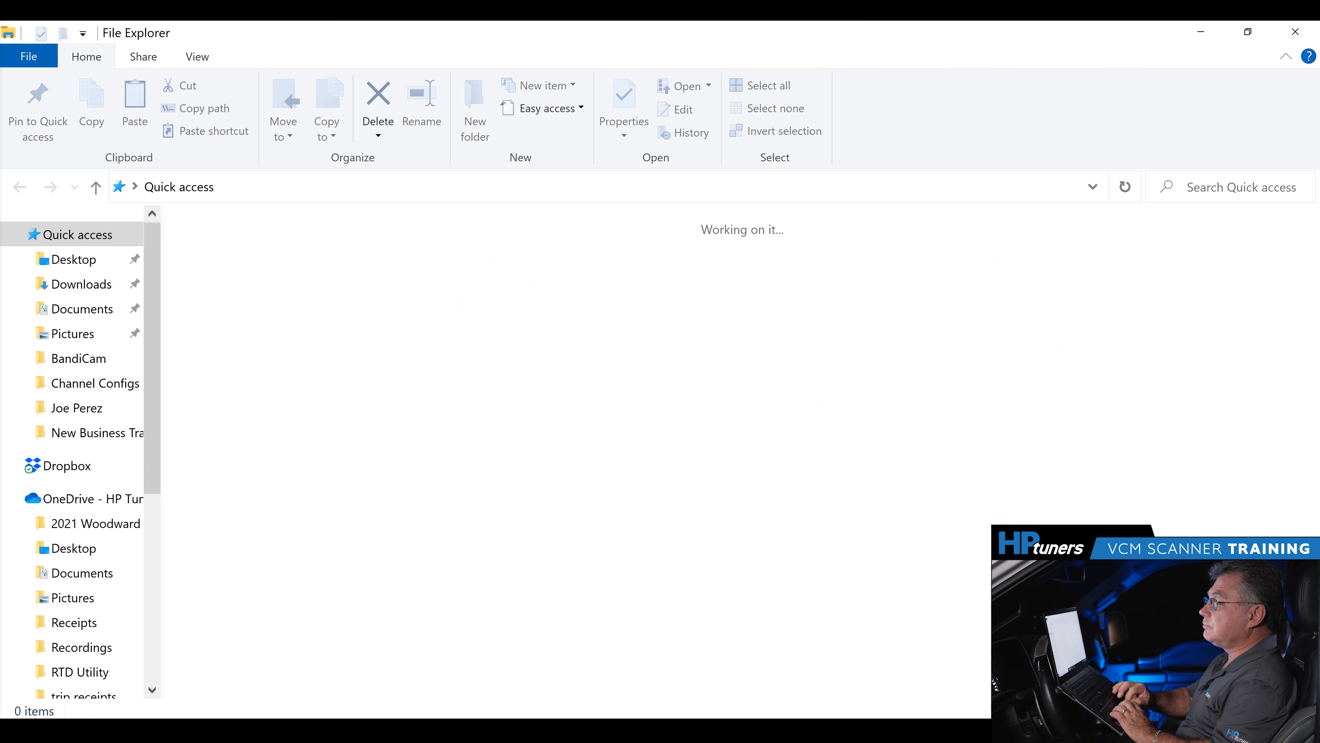
{"action": "left_click", "coordinate": [82, 309]}
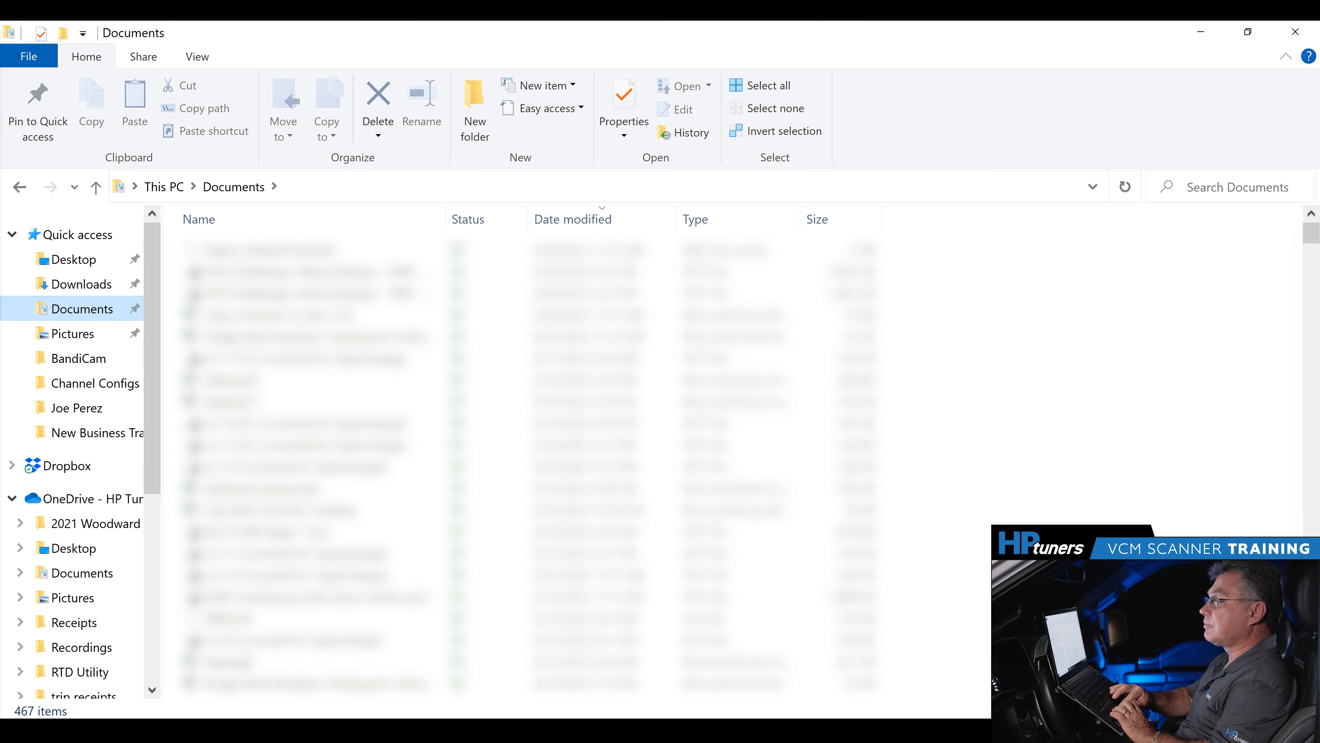
{"action": "left_click", "coordinate": [234, 219]}
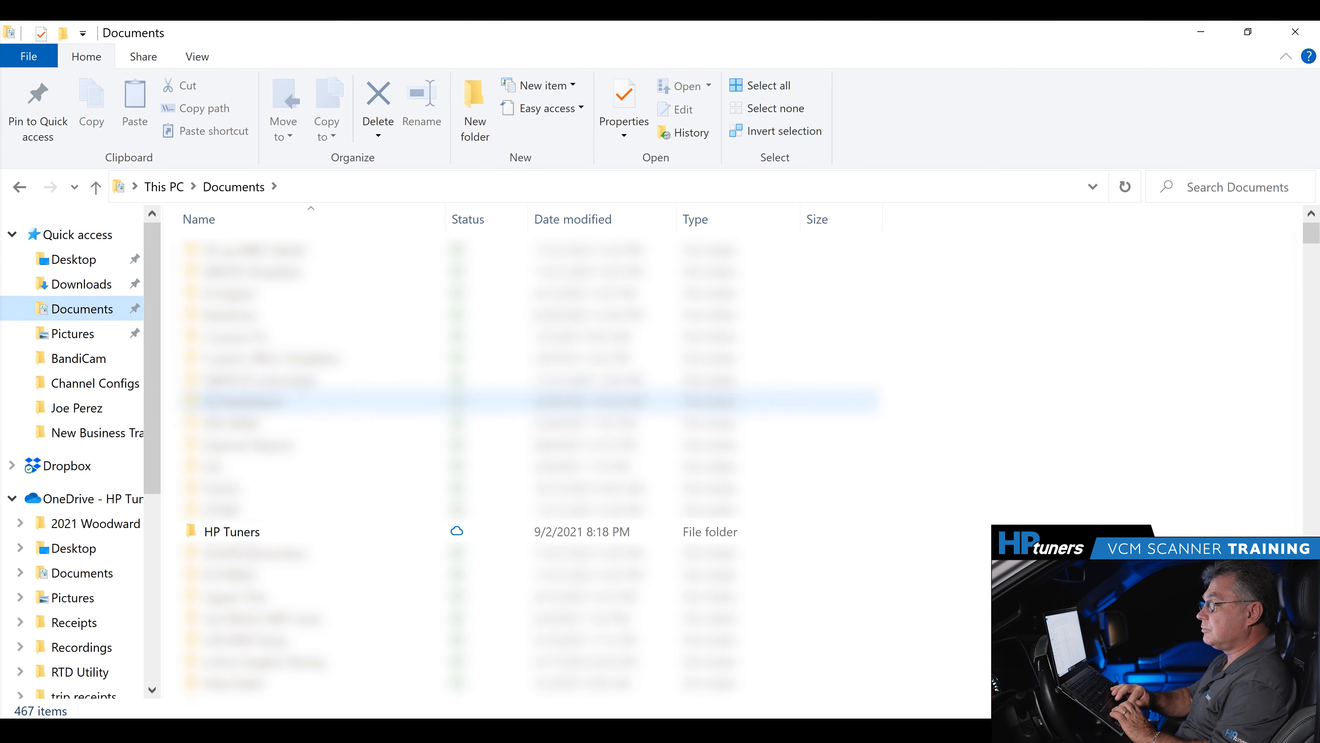
{"action": "double_click", "coordinate": [231, 532]}
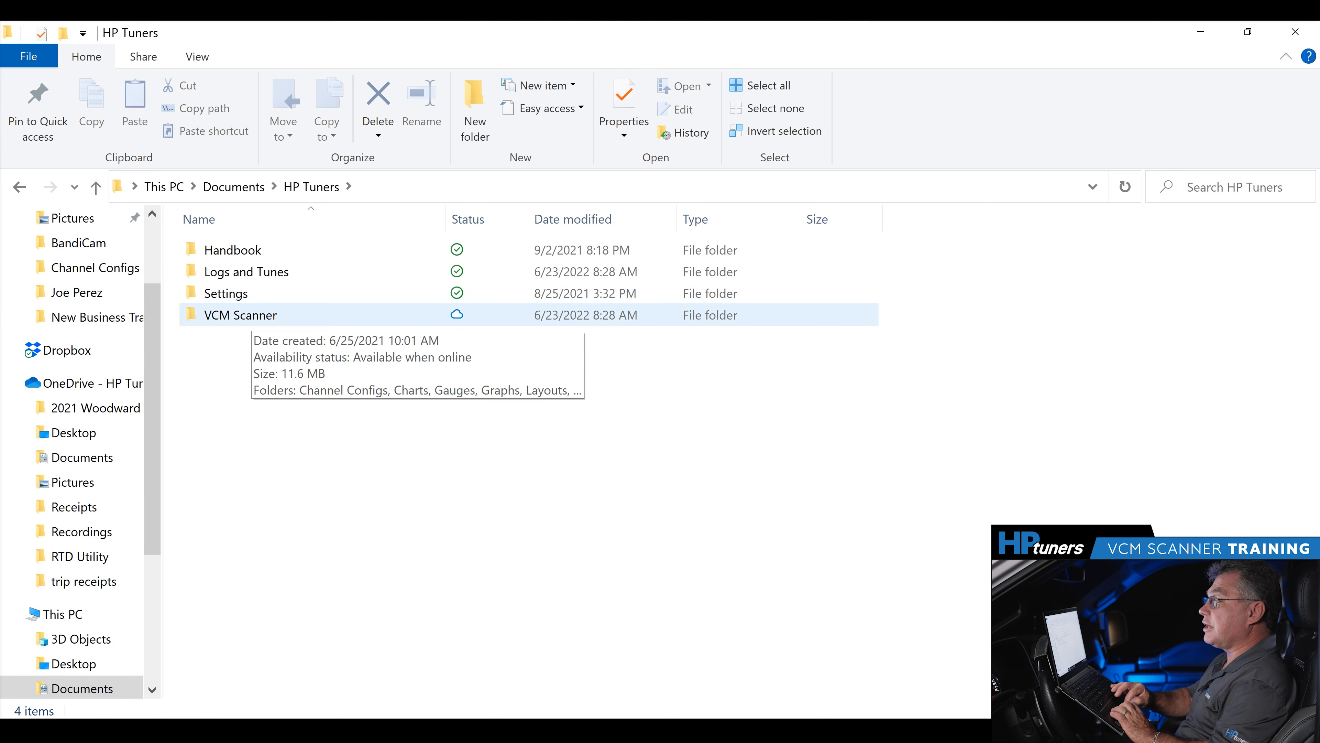
{"action": "double_click", "coordinate": [239, 314]}
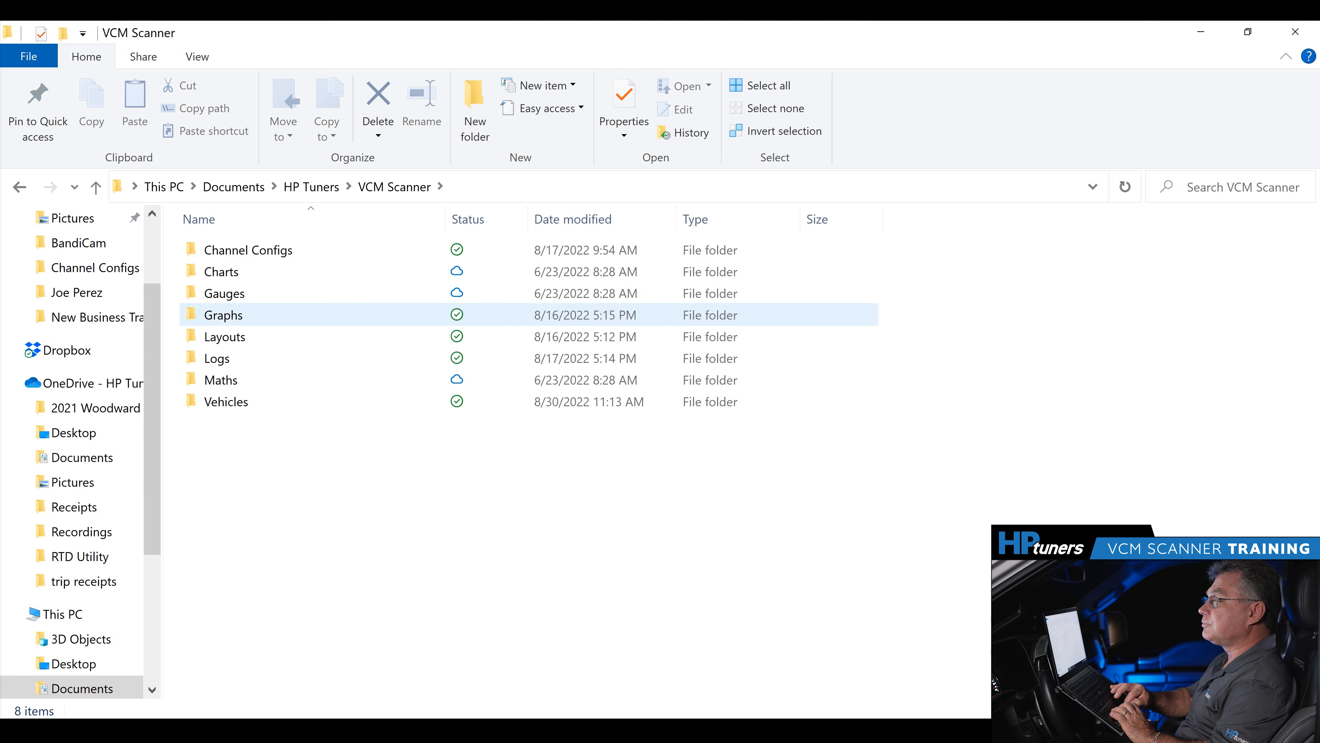
{"action": "double_click", "coordinate": [224, 358]}
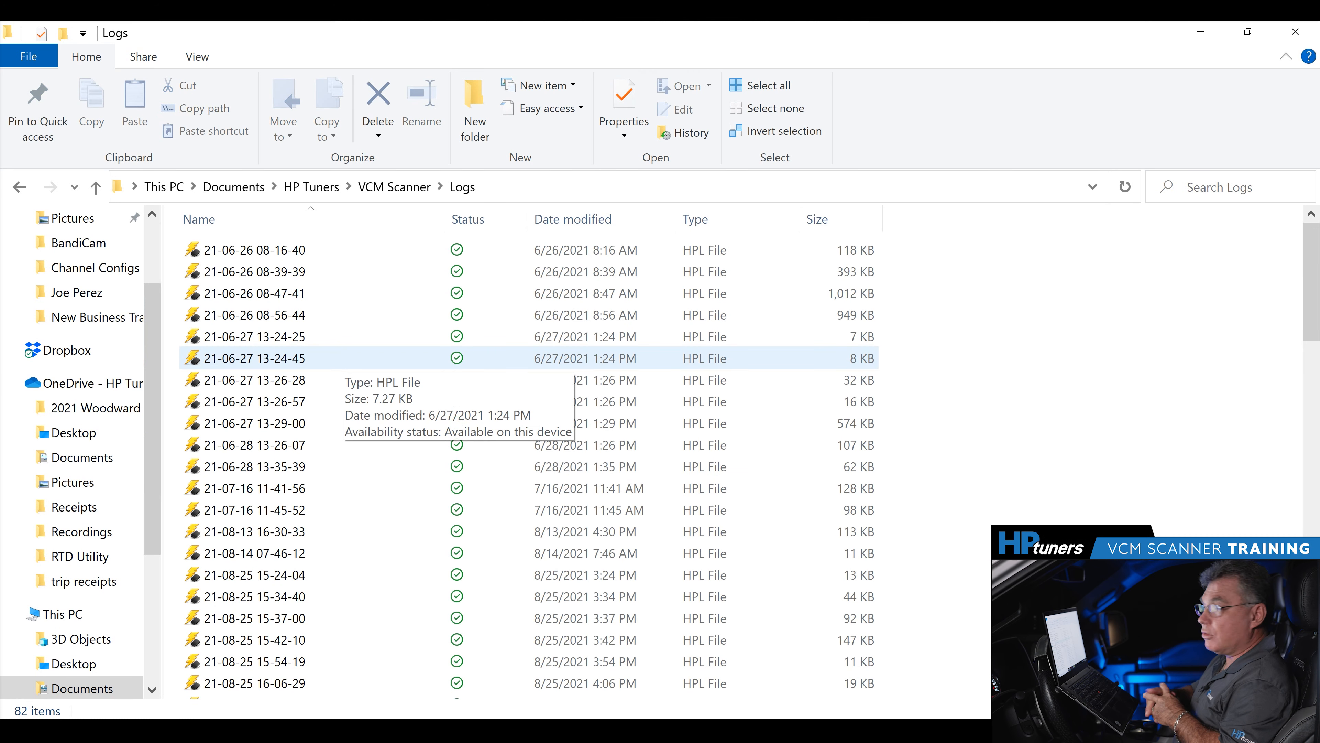
{"action": "left_click", "coordinate": [573, 219]}
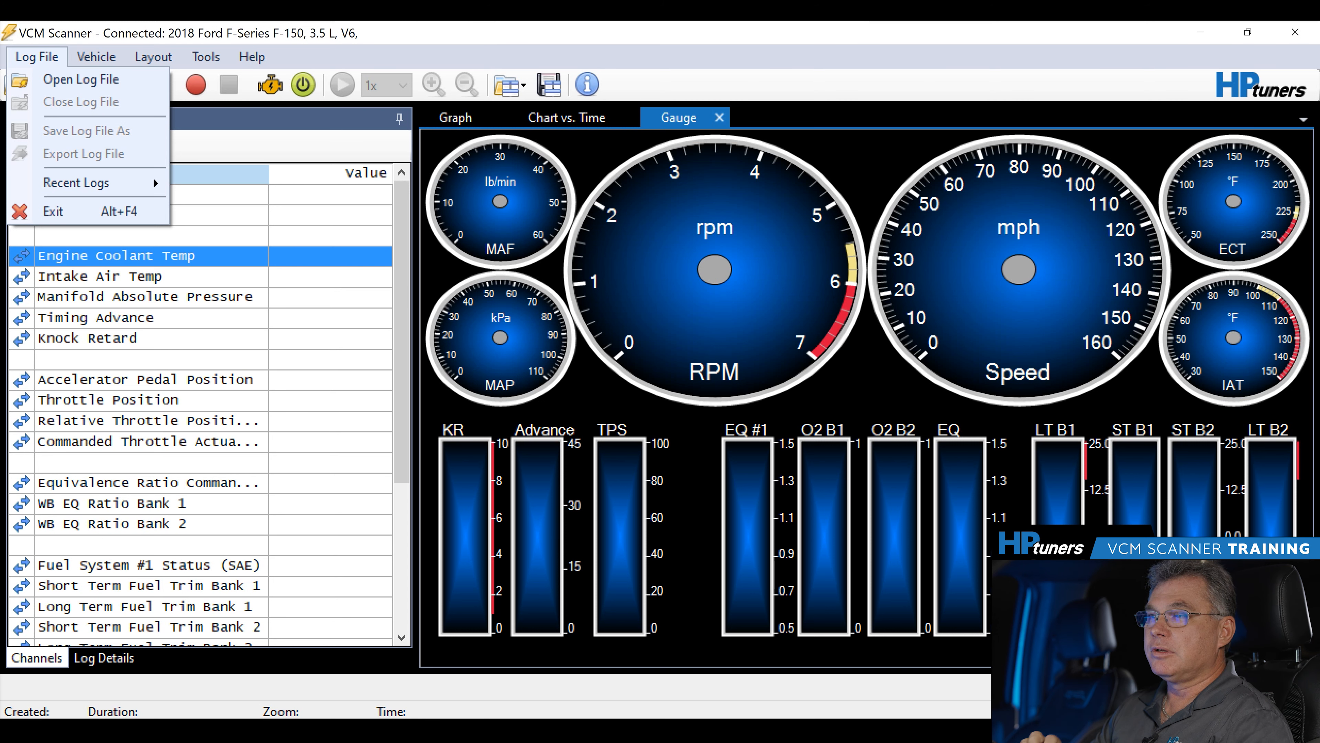
{"action": "mouse_move", "coordinate": [88, 183]}
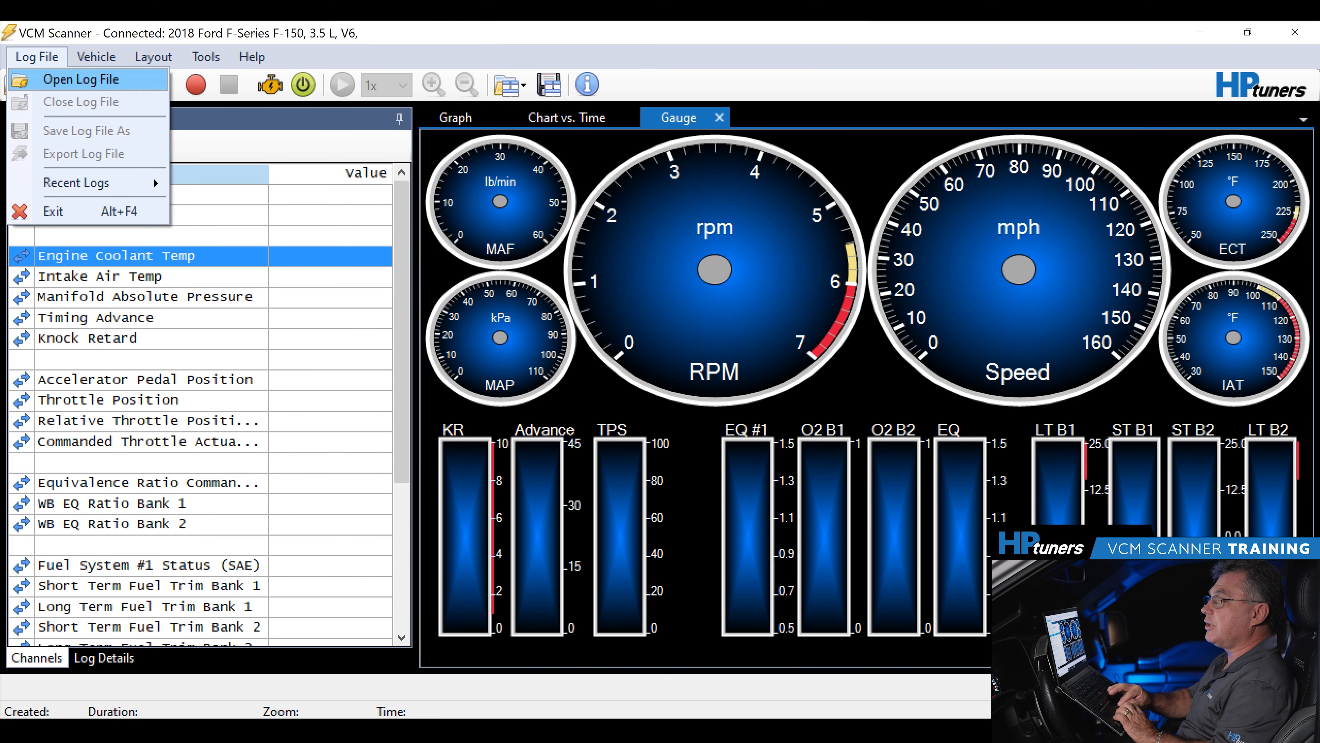
{"action": "mouse_move", "coordinate": [96, 56]}
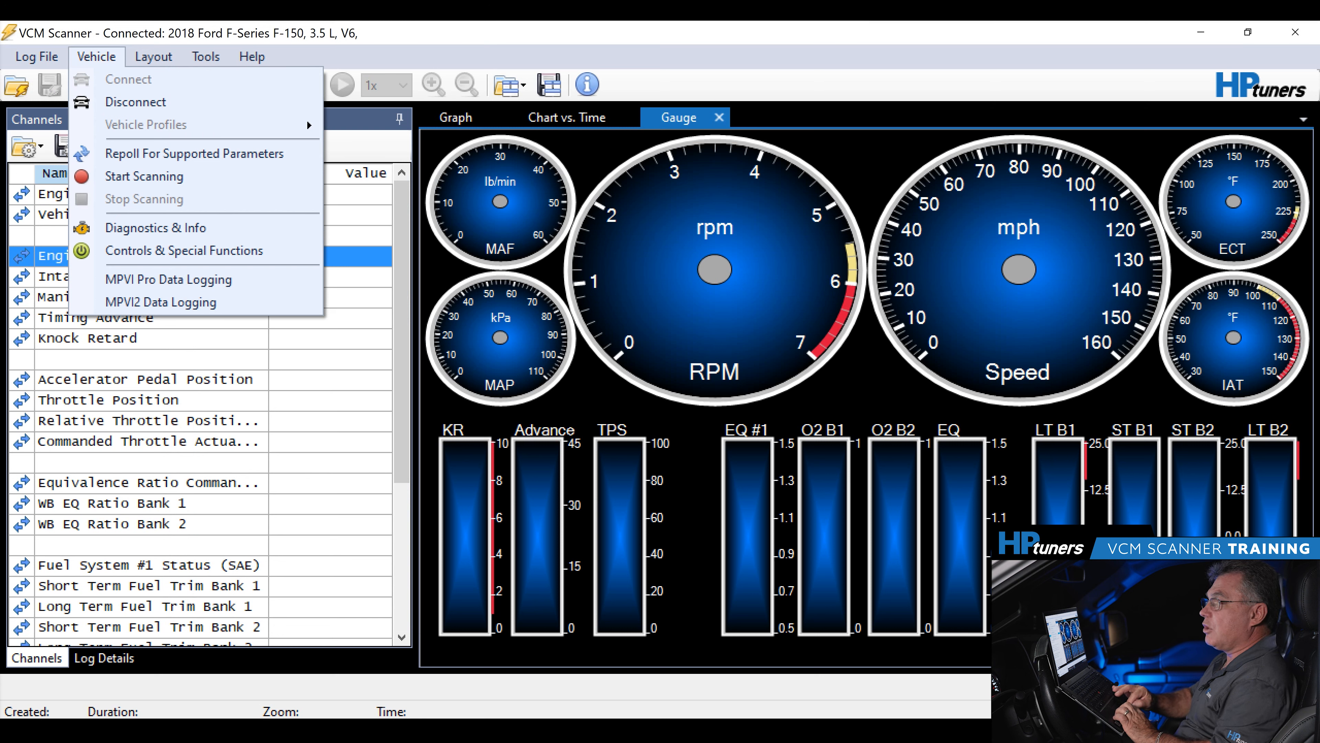
{"action": "left_click", "coordinate": [359, 276]}
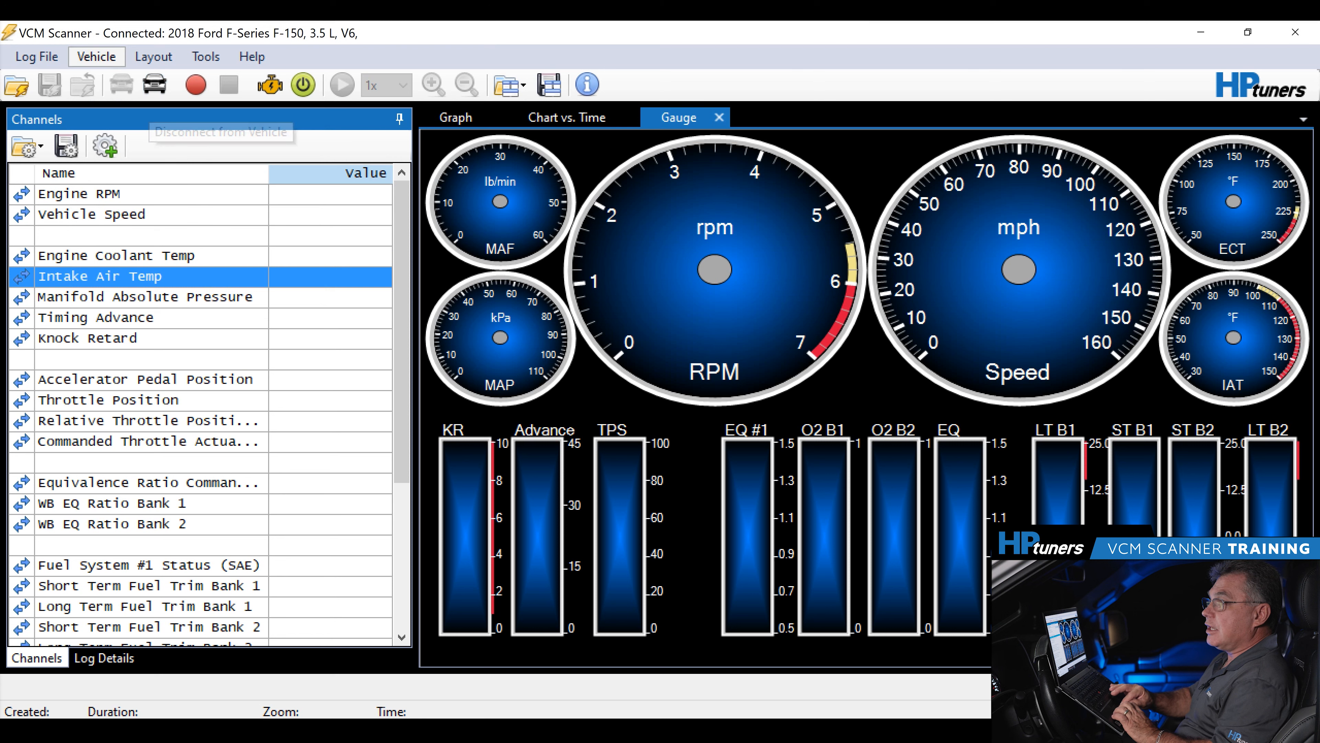
{"action": "left_click", "coordinate": [96, 57]}
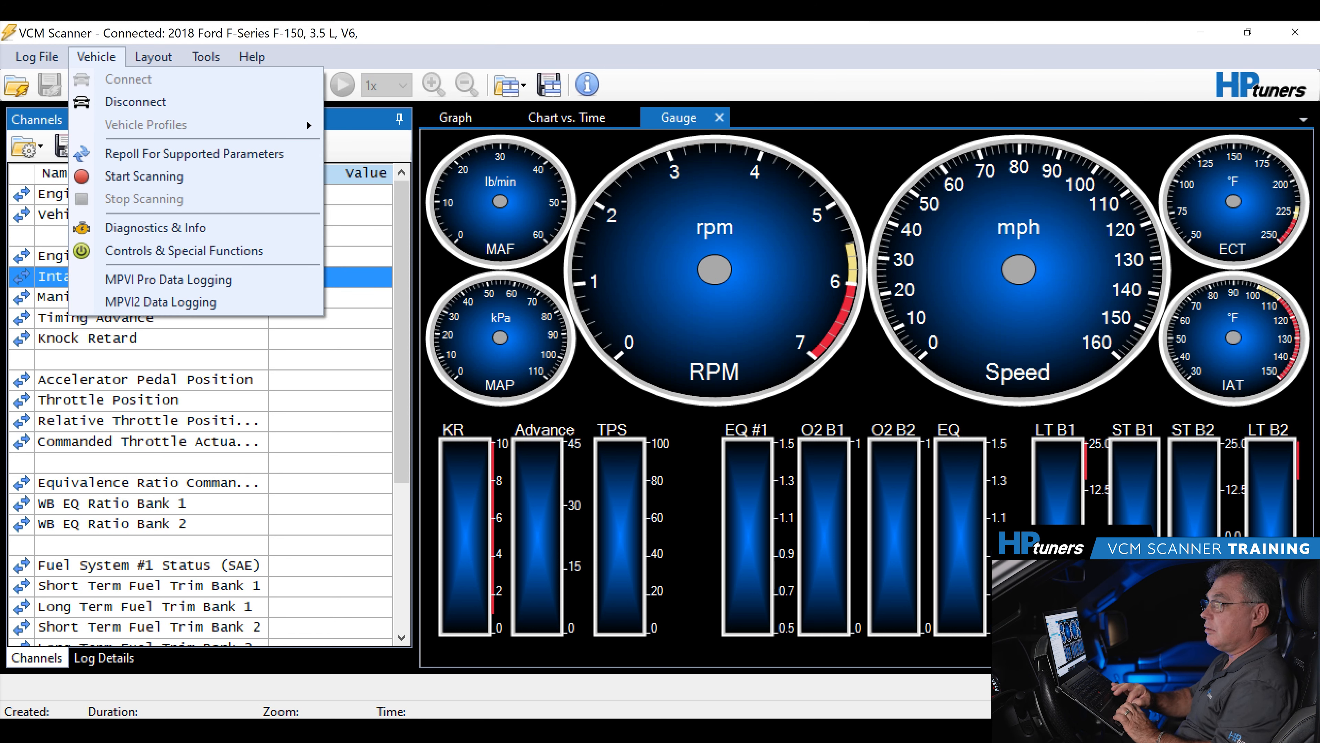
{"action": "left_click", "coordinate": [358, 255]}
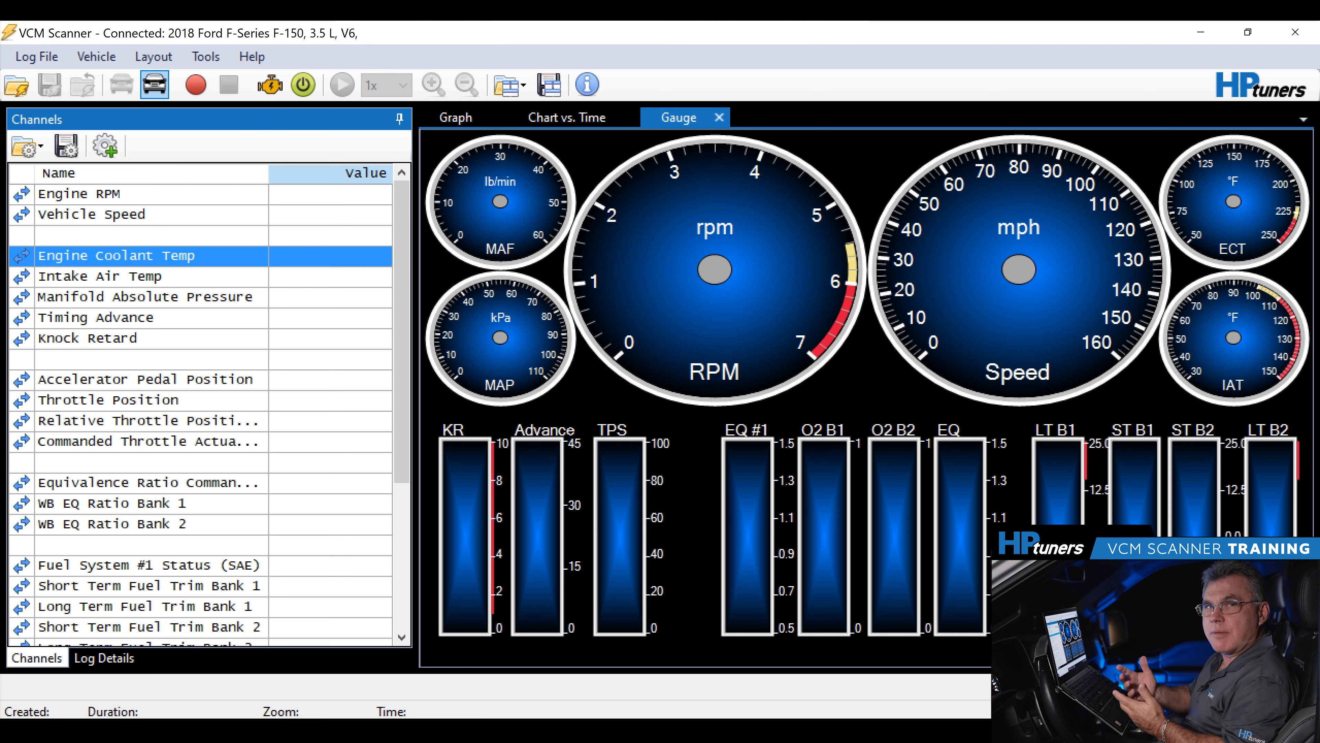
- Disconnect the scanner from the vehicle
{"action": "left_click", "coordinate": [154, 84]}
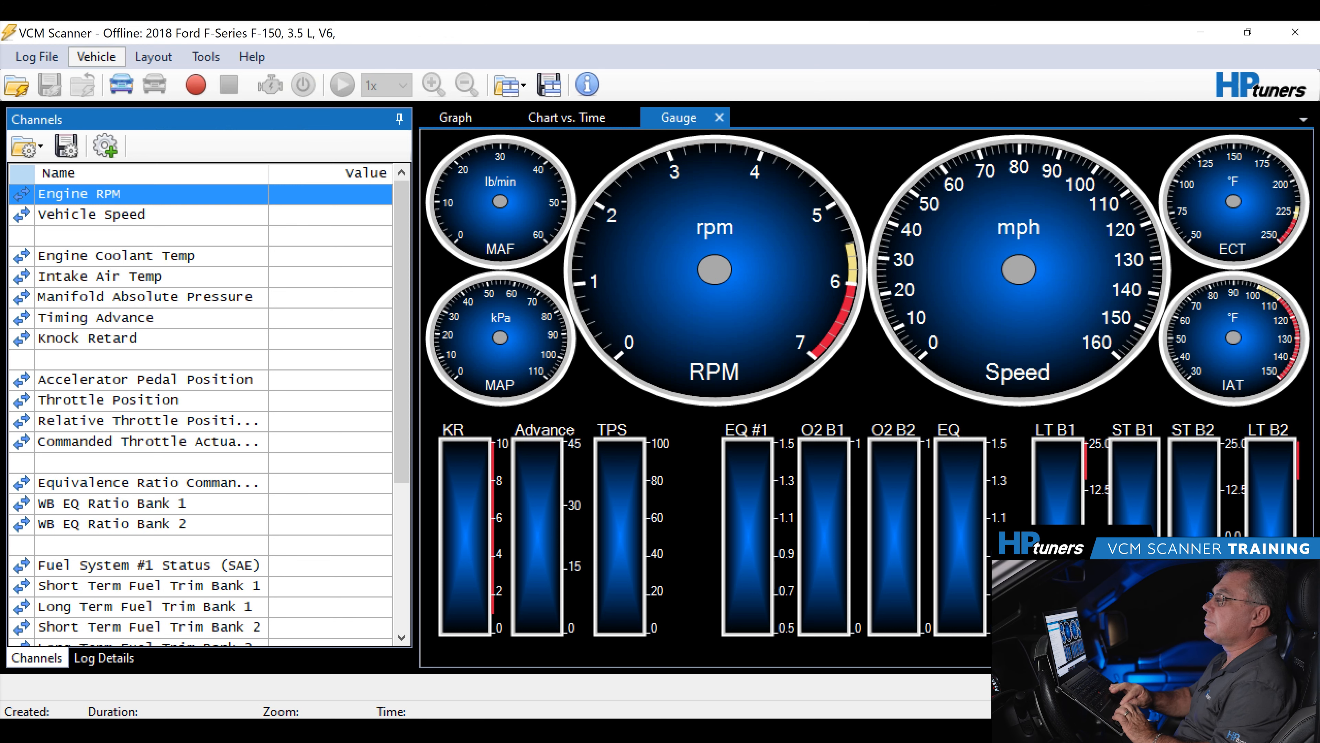
{"action": "left_click", "coordinate": [96, 56]}
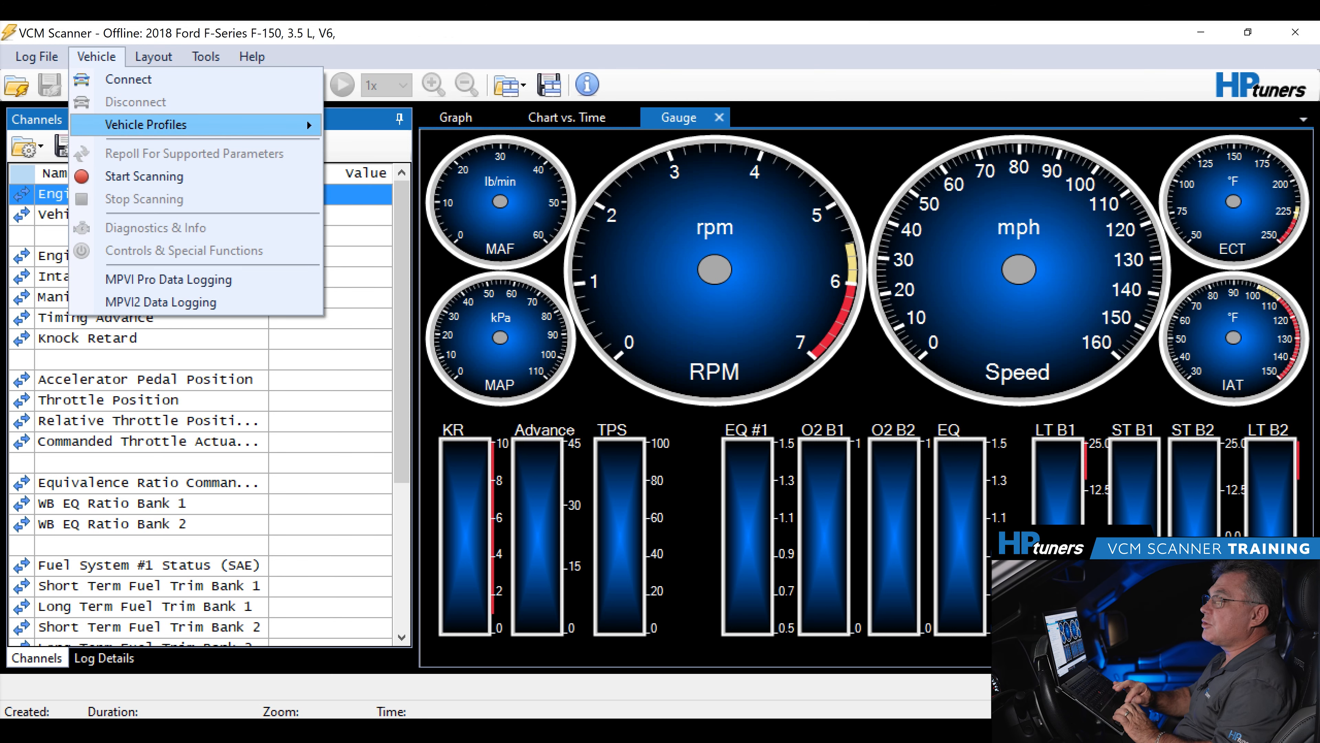
{"action": "left_click", "coordinate": [306, 120]}
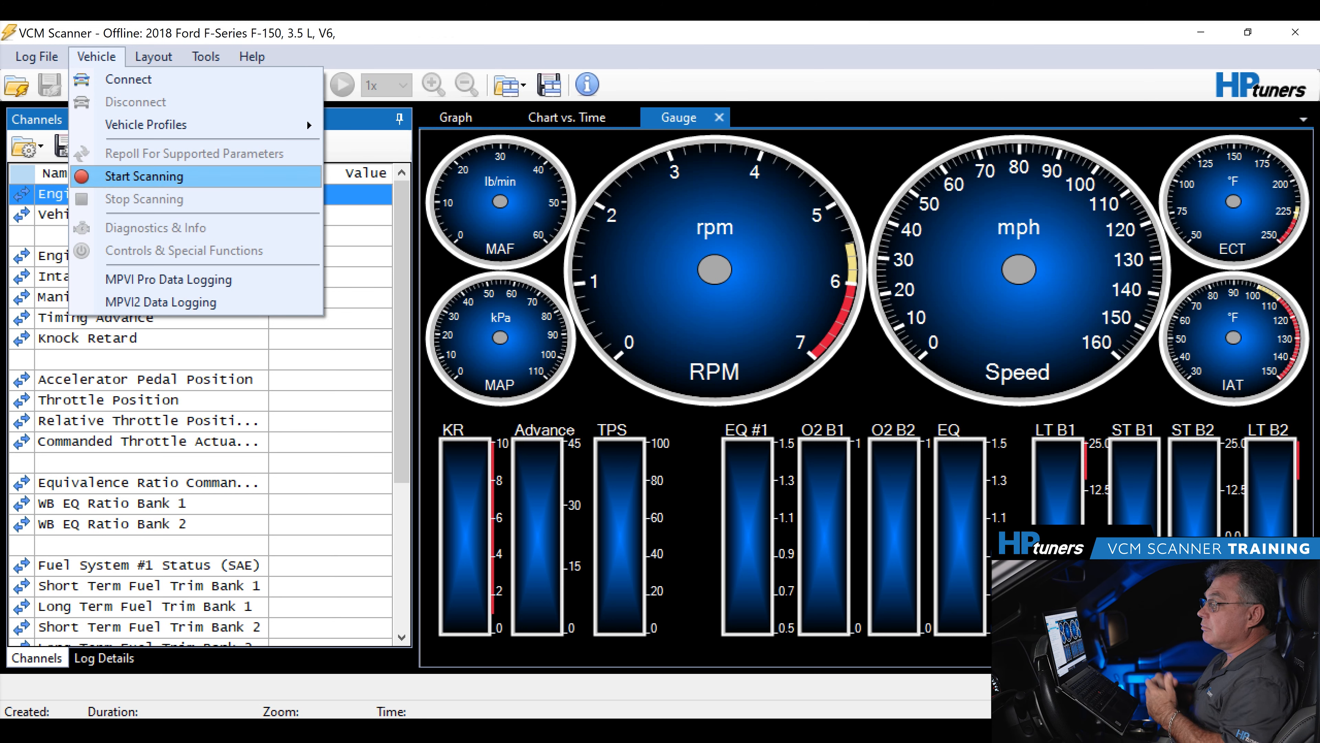
{"action": "key", "text": "Return"}
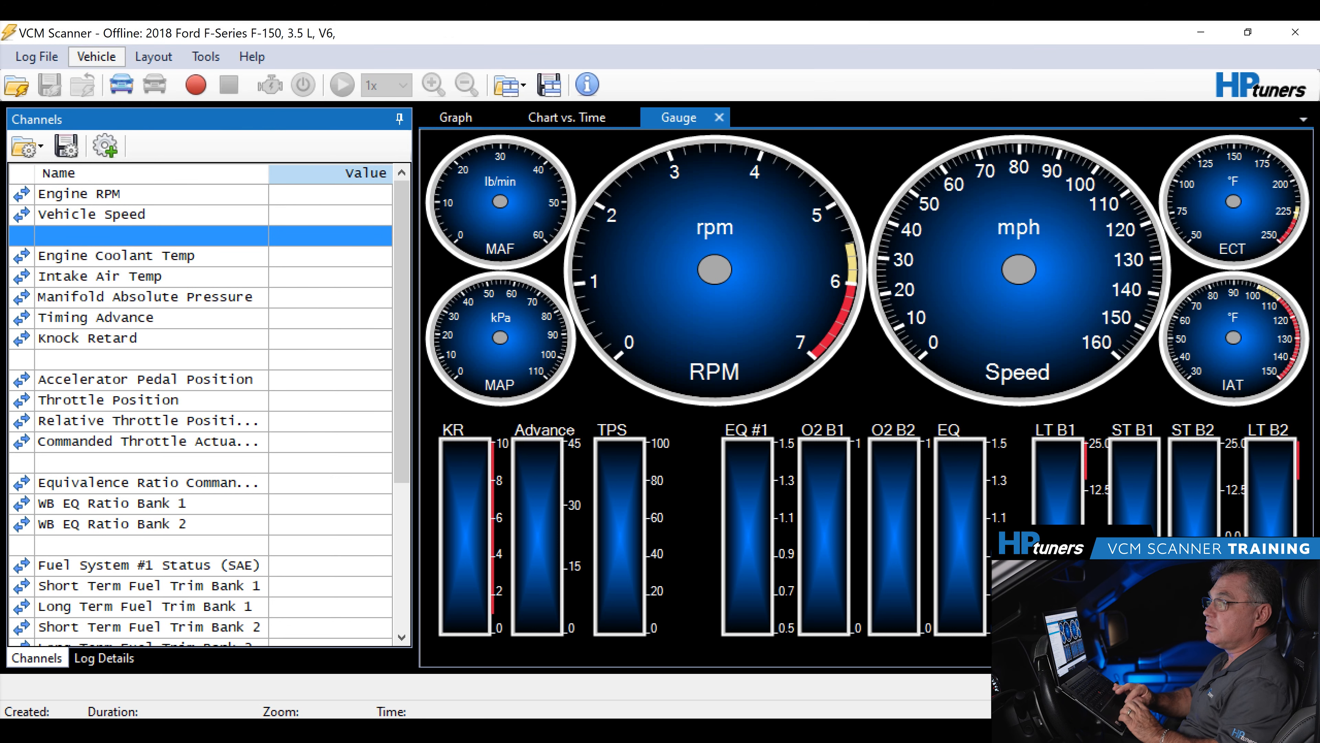
{"action": "left_click", "coordinate": [96, 56]}
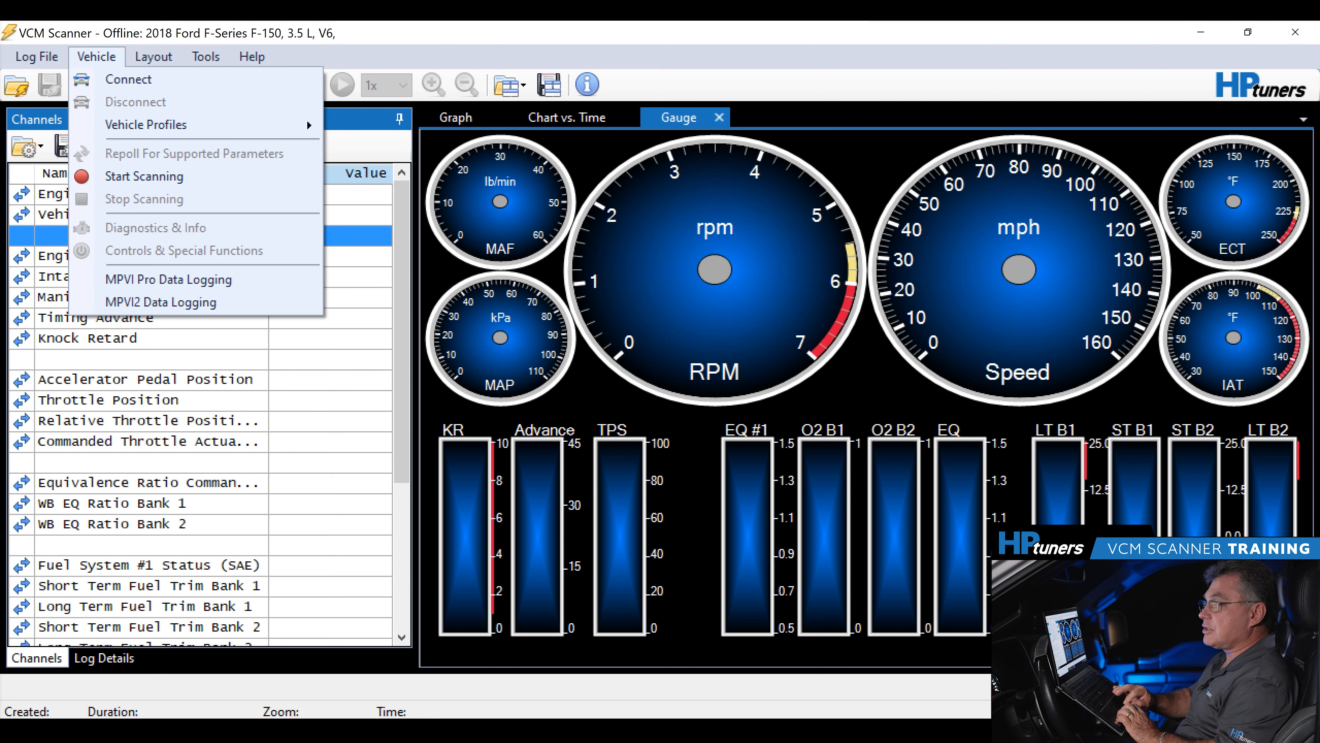
{"action": "left_click", "coordinate": [331, 318]}
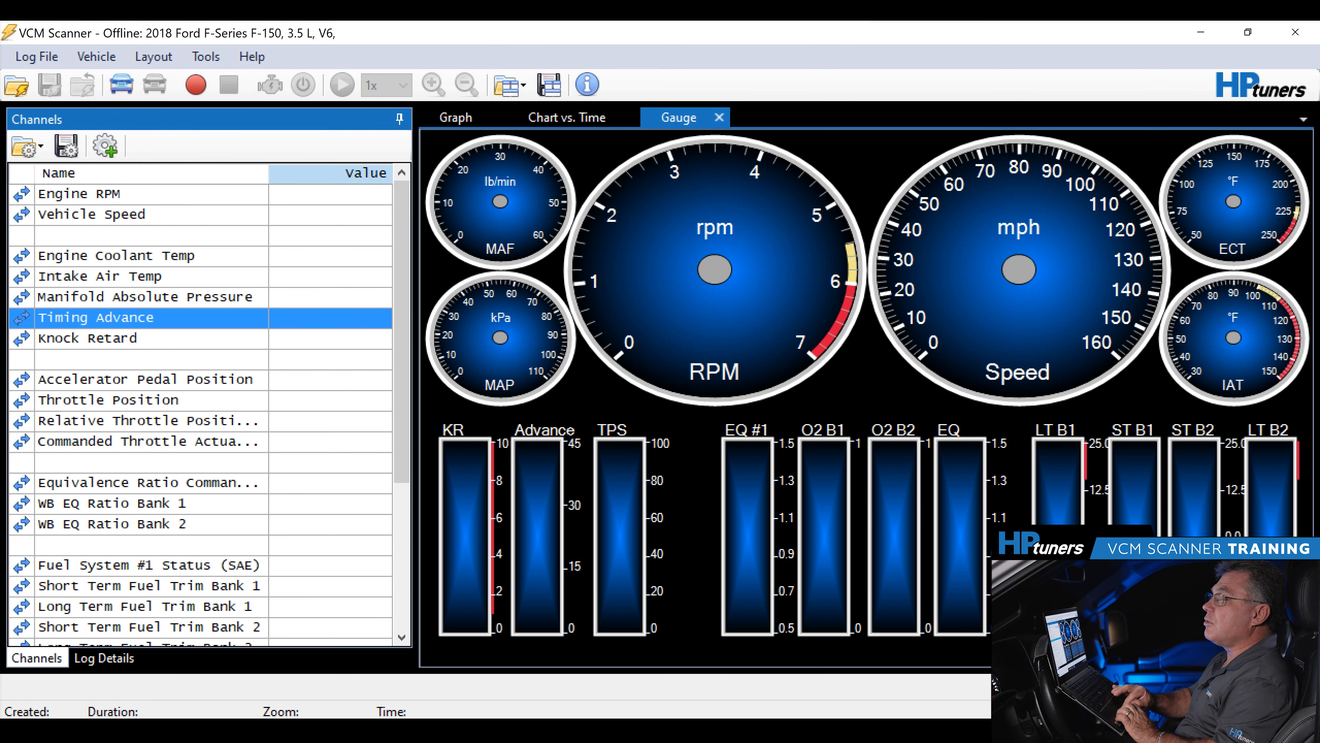
{"action": "left_click", "coordinate": [96, 56]}
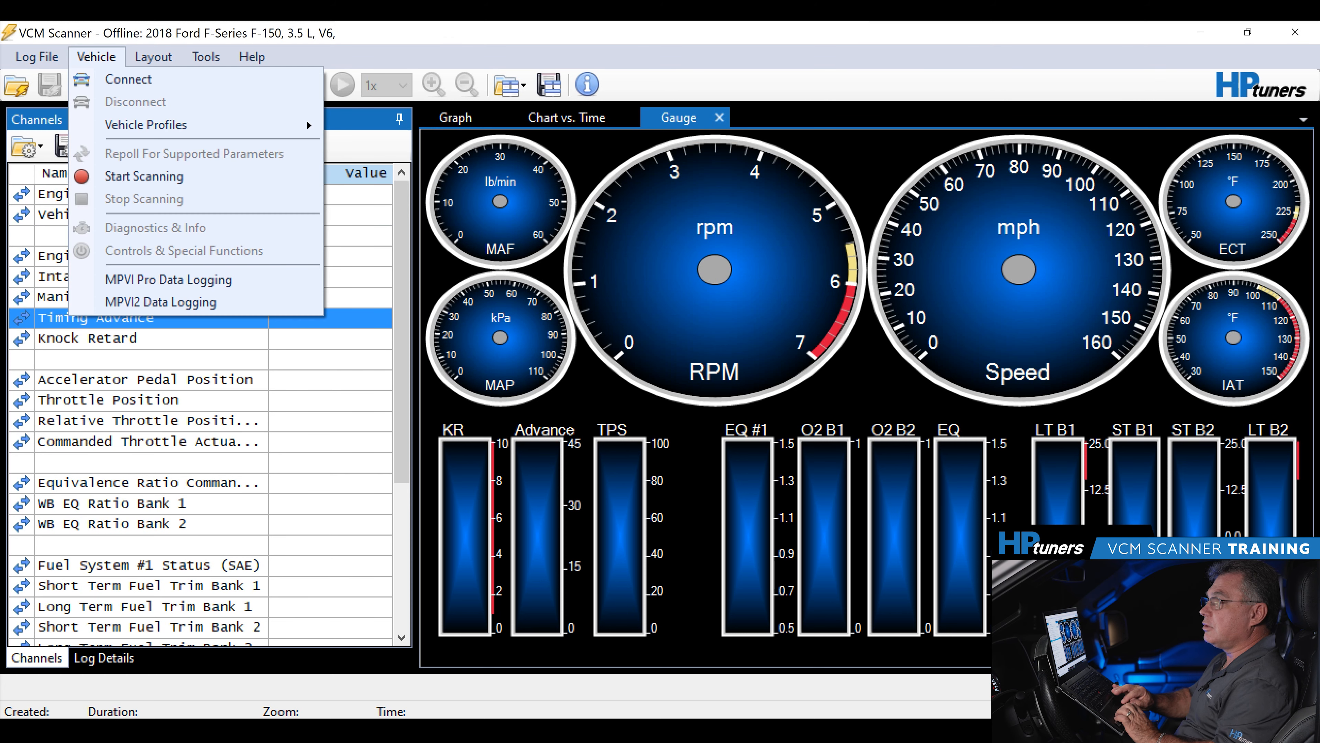
- Start scanning live data from the vehicle
{"action": "left_click", "coordinate": [331, 359]}
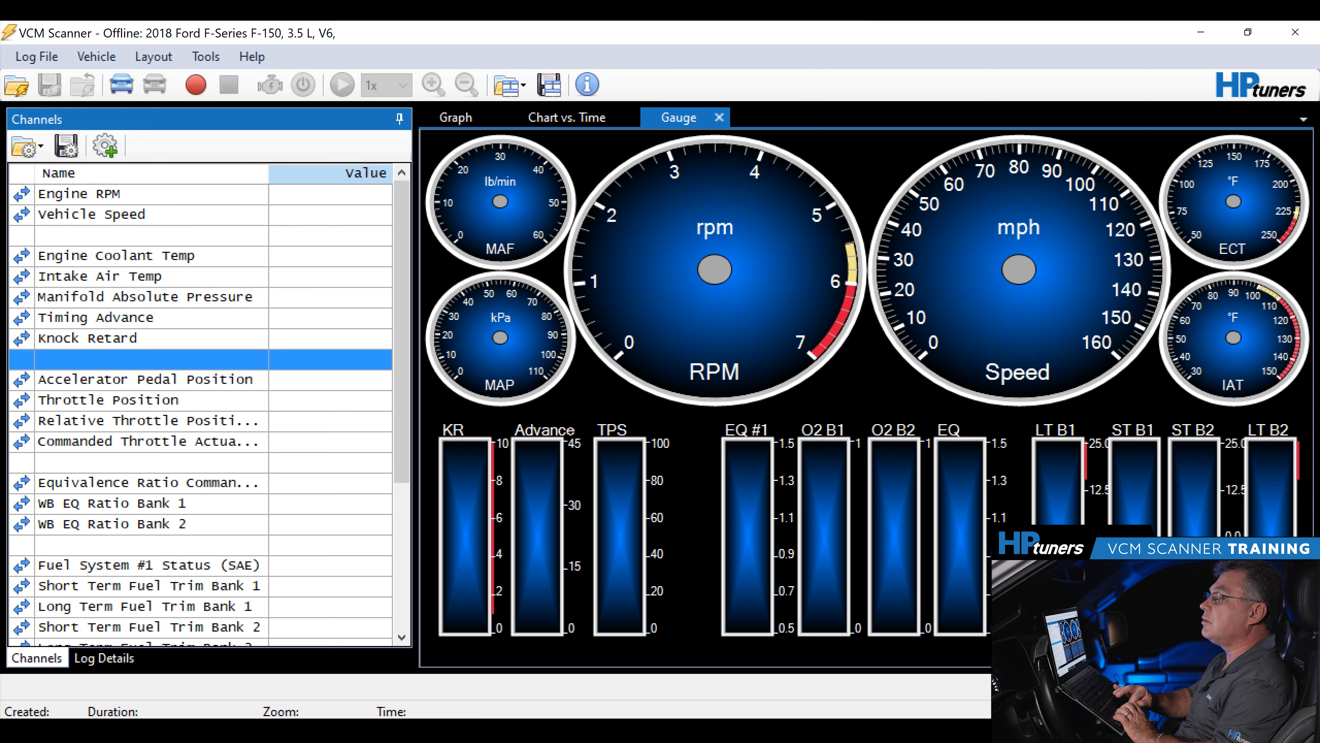
{"action": "left_click", "coordinate": [195, 84]}
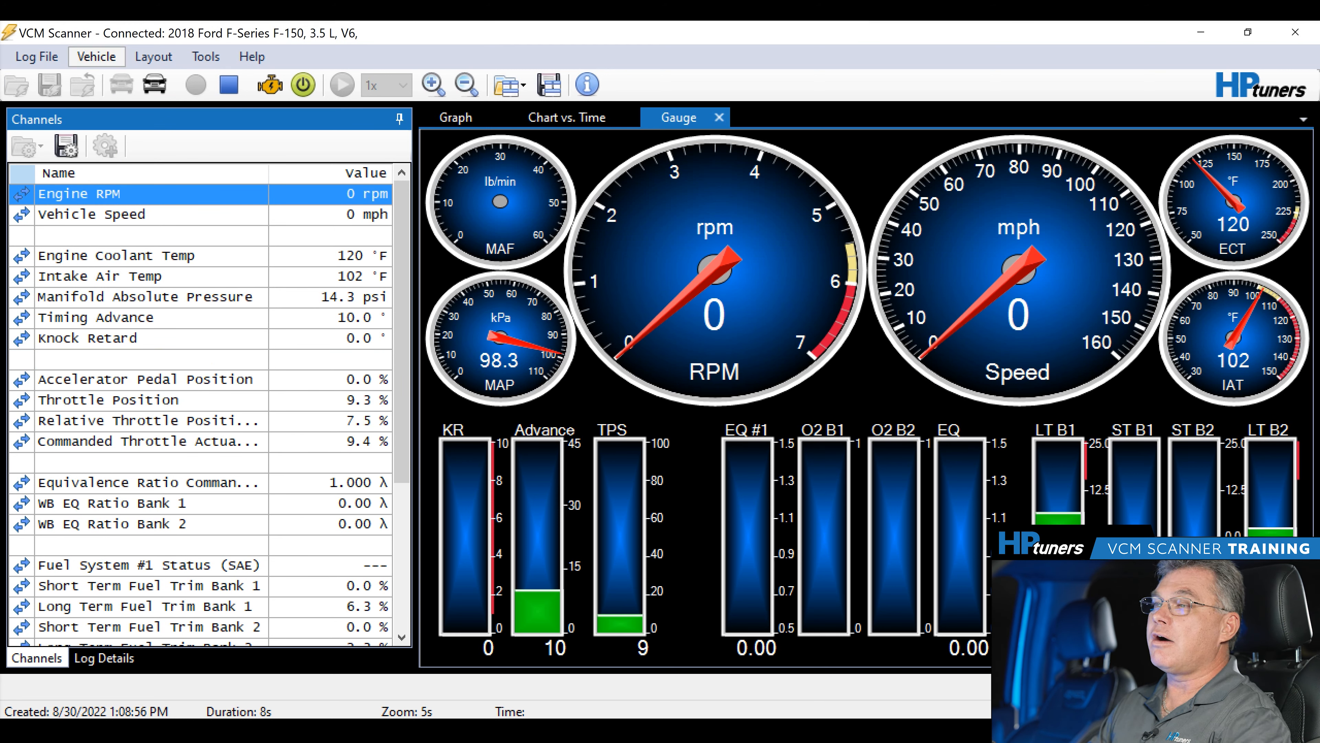
- Open the Diagnostics & Info window for the connected vehicle, look at its trouble code and readiness test page, and exit it
{"action": "left_click", "coordinate": [96, 56]}
{"action": "mouse_move", "coordinate": [154, 56]}
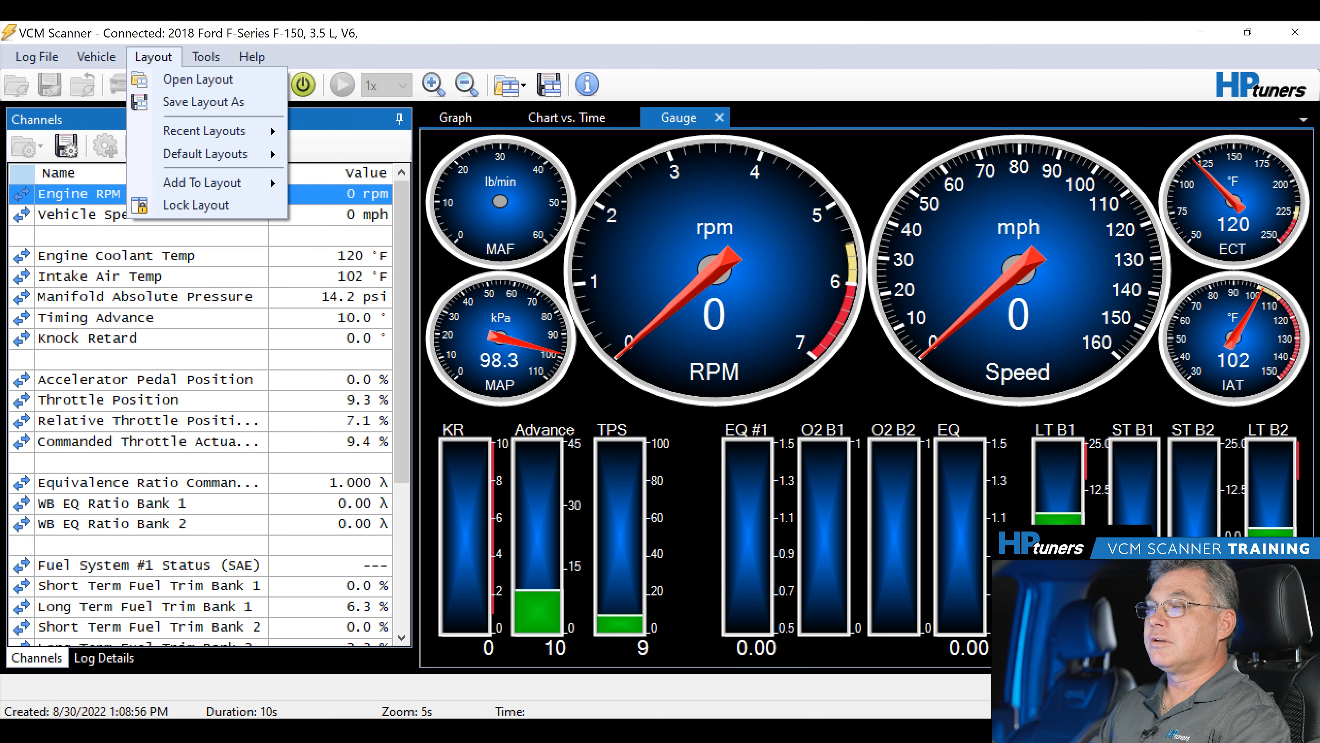
{"action": "mouse_move", "coordinate": [96, 56]}
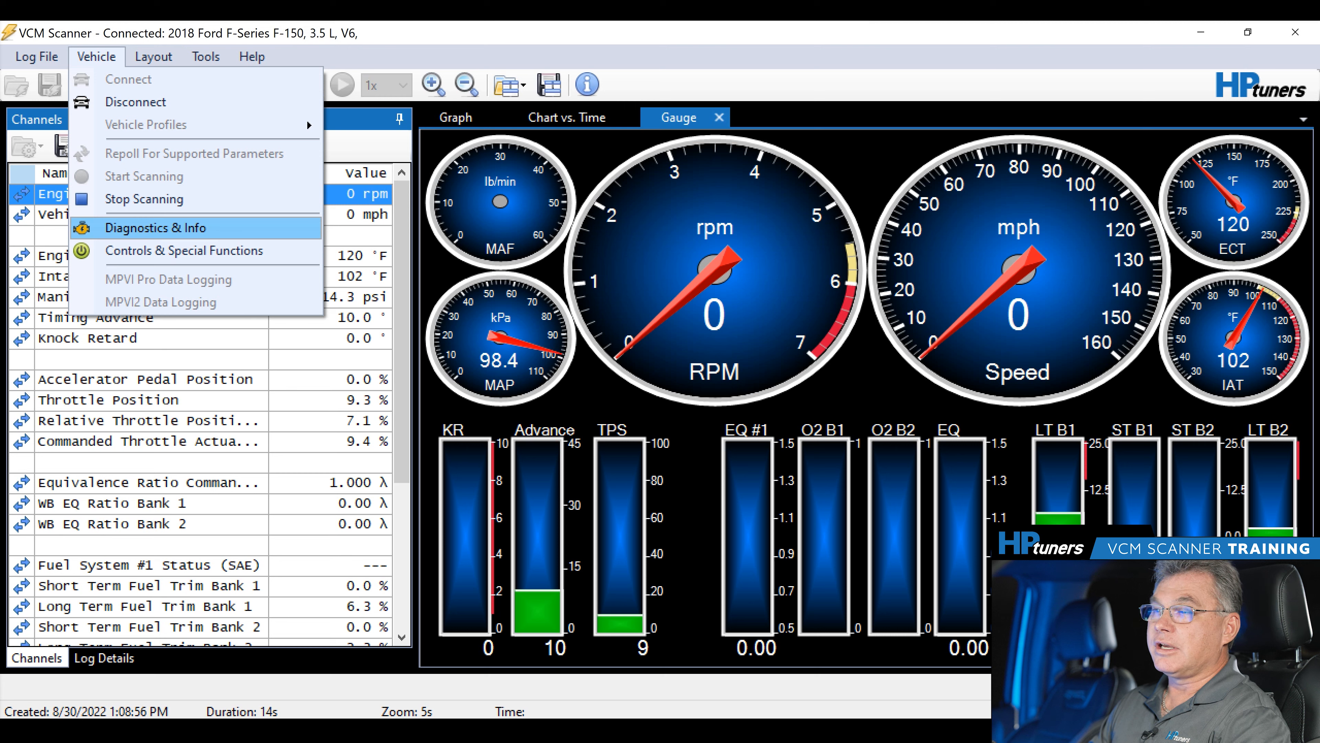
{"action": "left_click", "coordinate": [156, 227]}
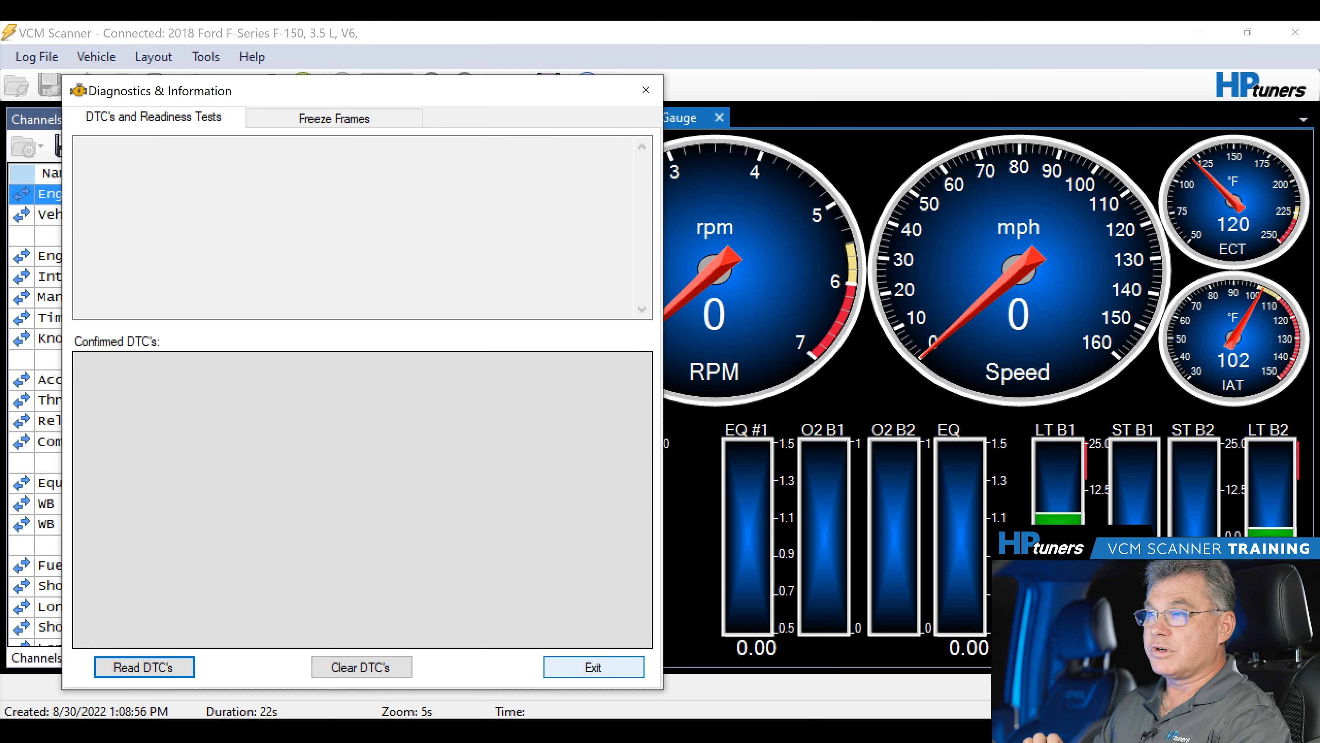
{"action": "left_click", "coordinate": [593, 667]}
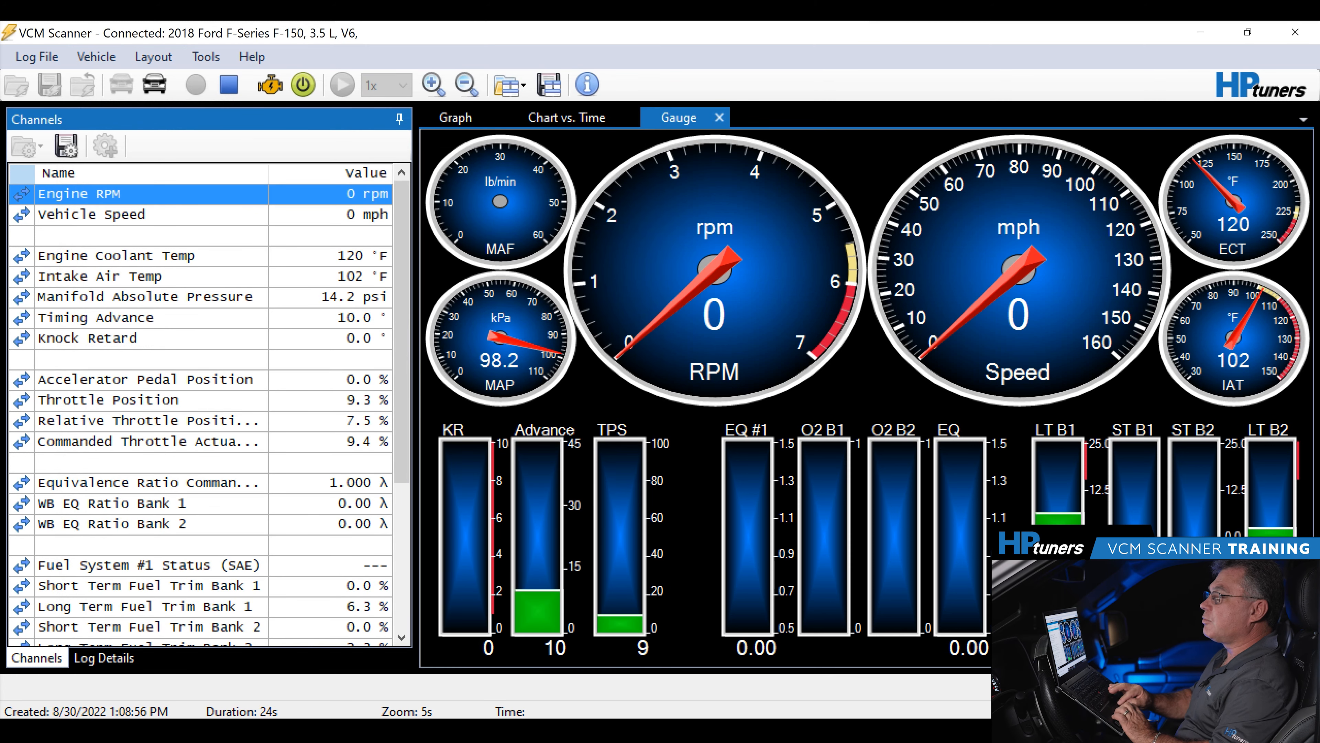
- Reopen the Diagnostics & Info window and show the Freeze Frames page
{"action": "left_click", "coordinate": [96, 56]}
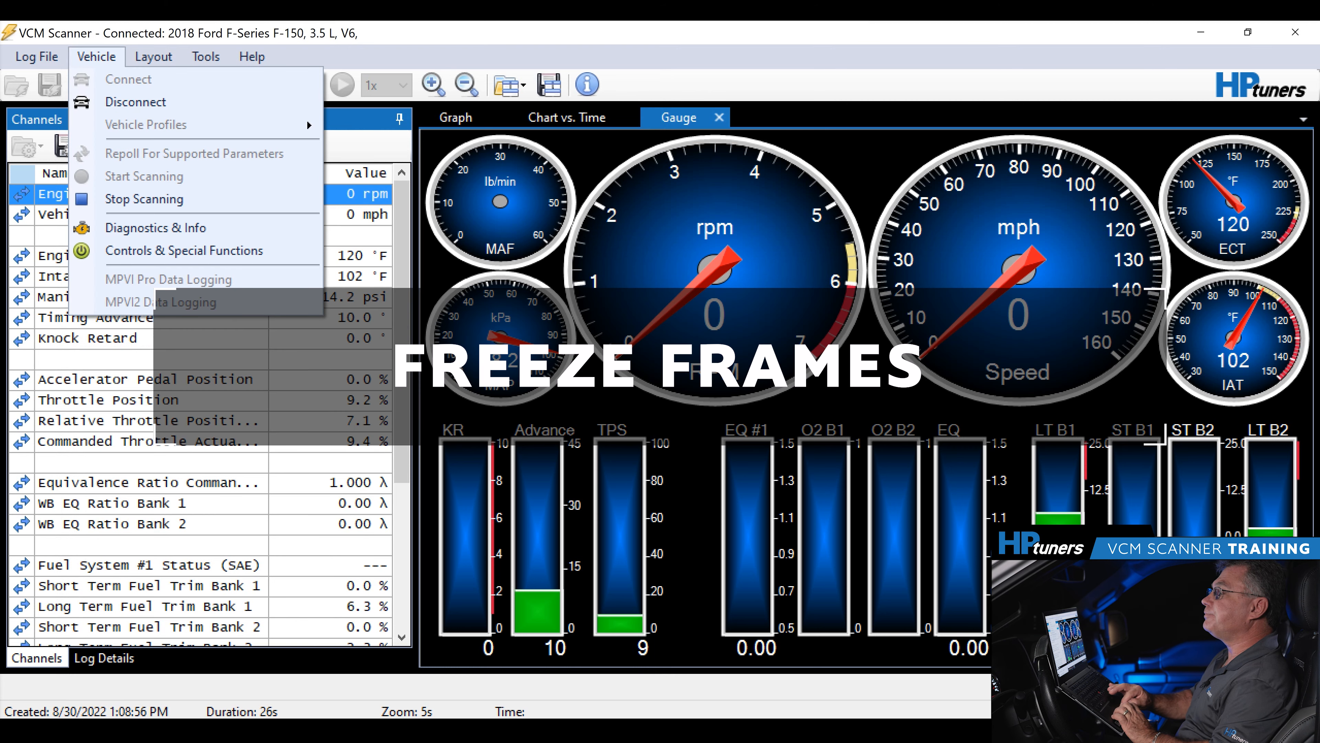
{"action": "left_click", "coordinate": [155, 228]}
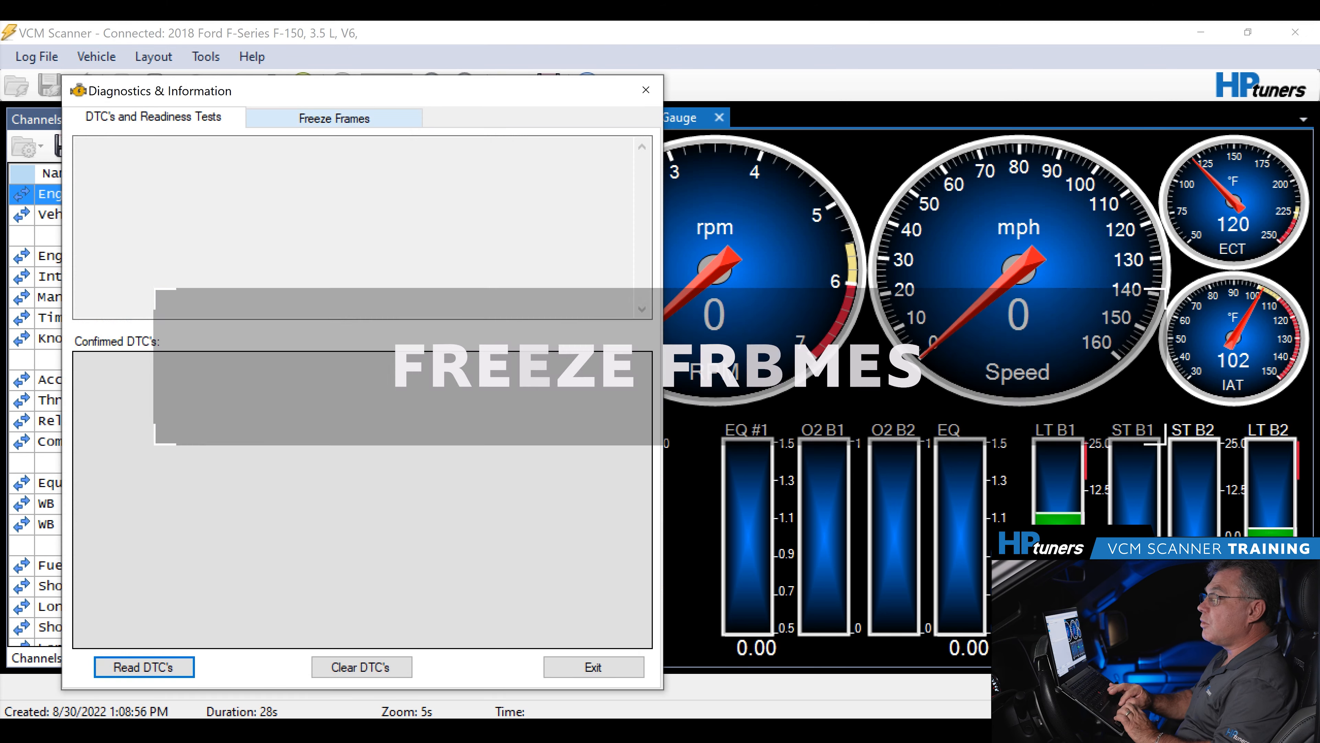
{"action": "left_click", "coordinate": [334, 118]}
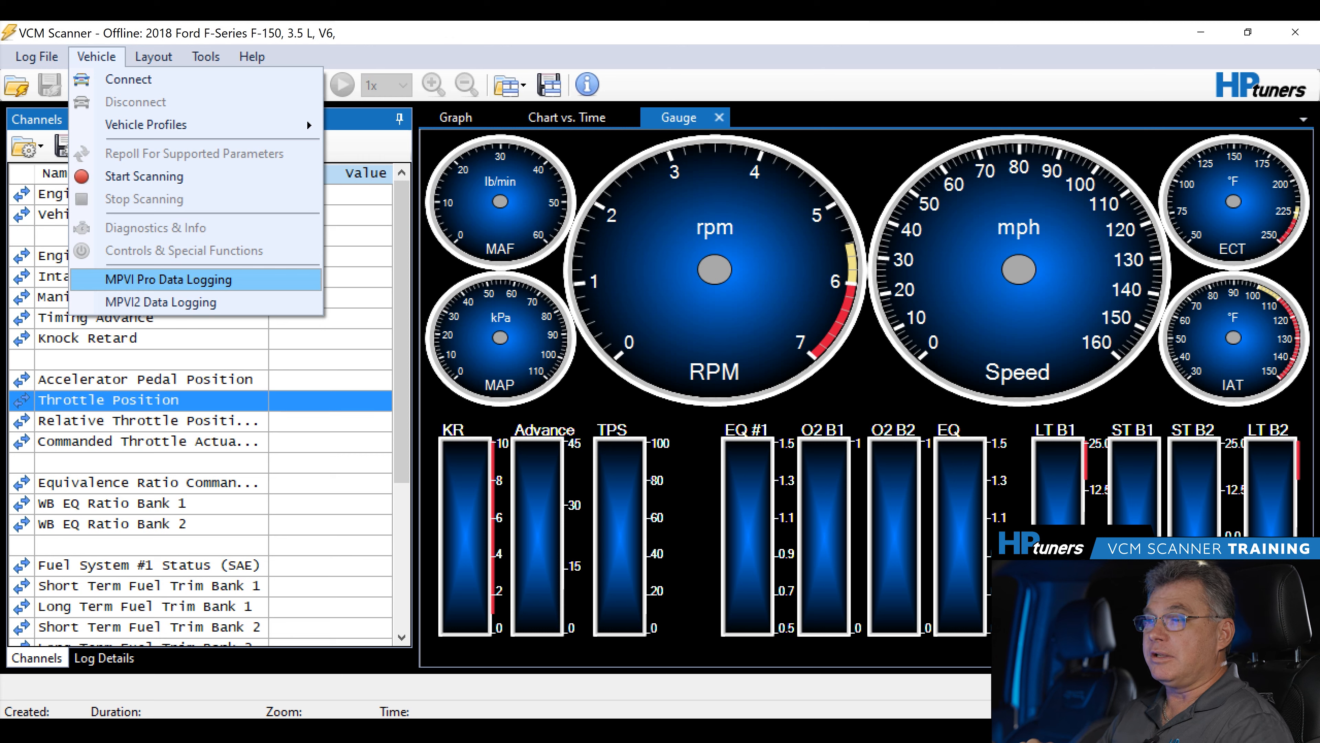
- Open the MPVI2 standalone data logging functions, look at the channel configuration options, and close the window
{"action": "left_click", "coordinate": [161, 302]}
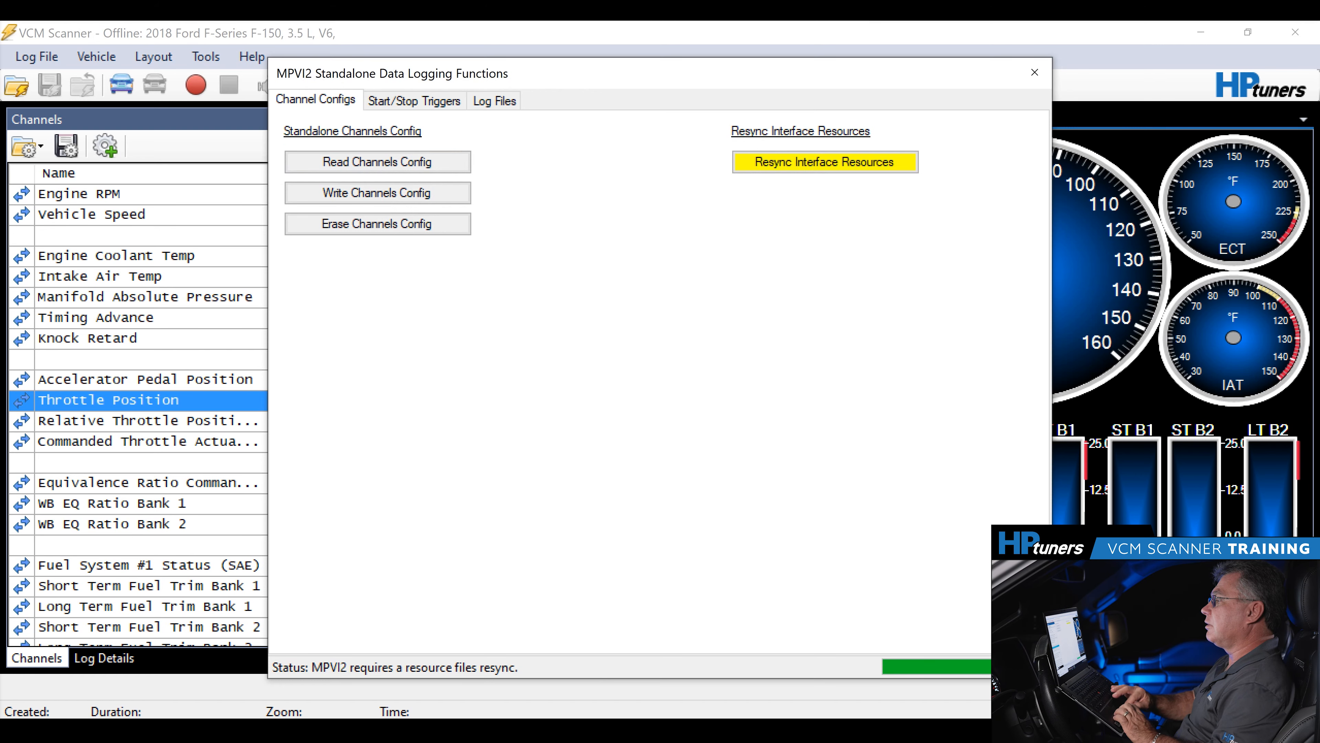
{"action": "left_click", "coordinate": [1035, 72]}
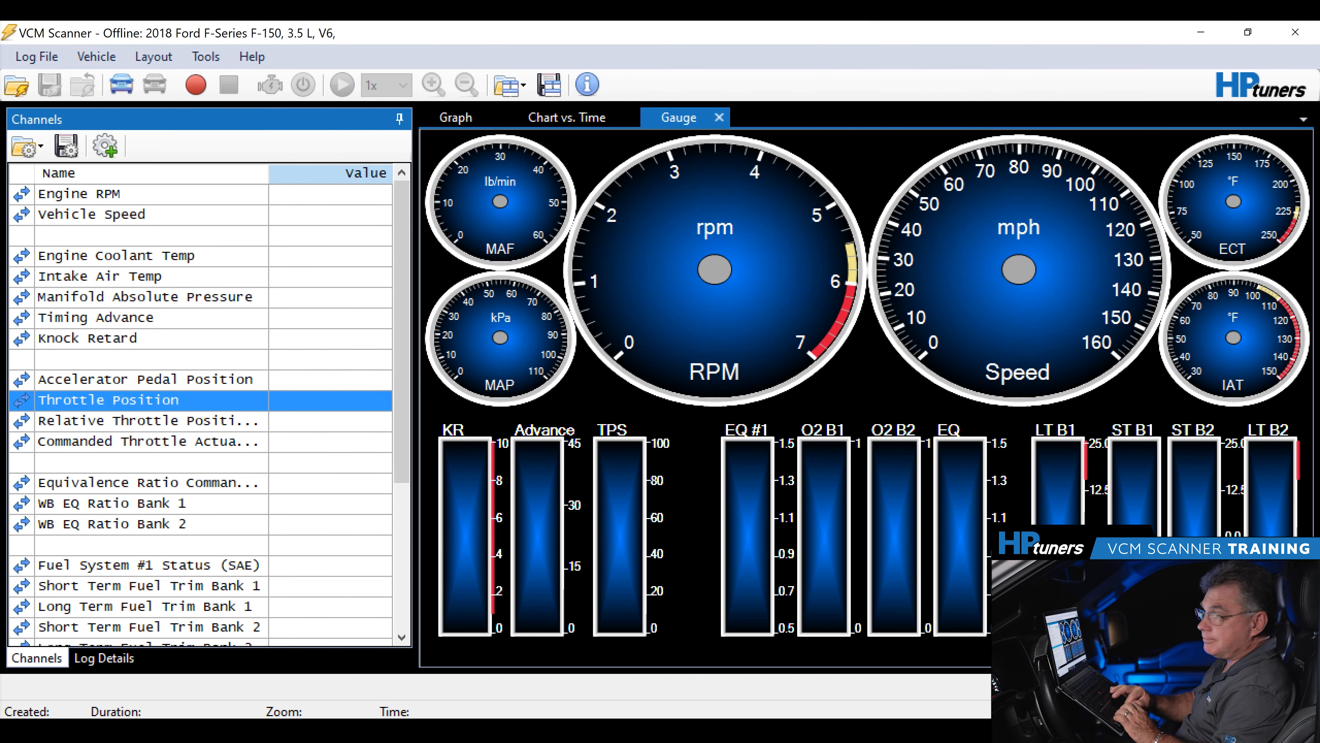
- Save the current layout as Raptor 1 in the VCM Scanner Layouts folder
{"action": "left_click", "coordinate": [96, 56]}
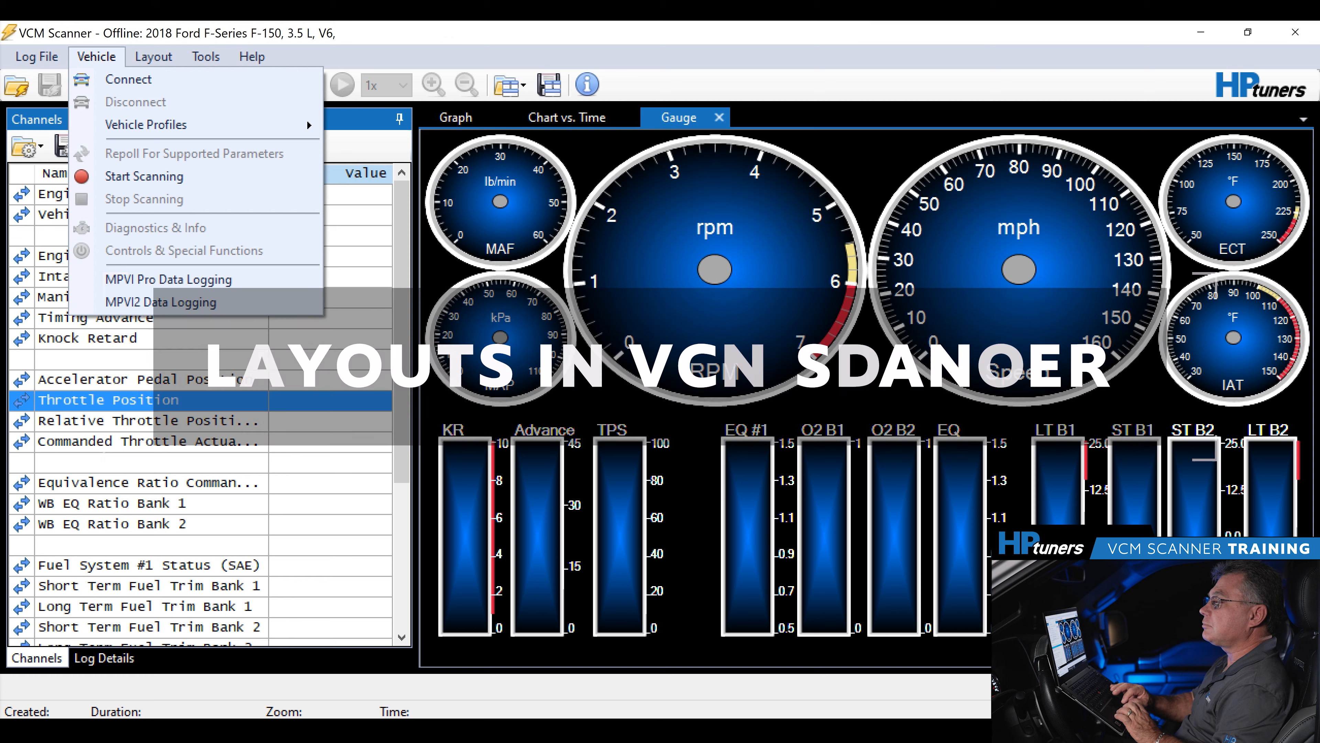
{"action": "mouse_move", "coordinate": [153, 56]}
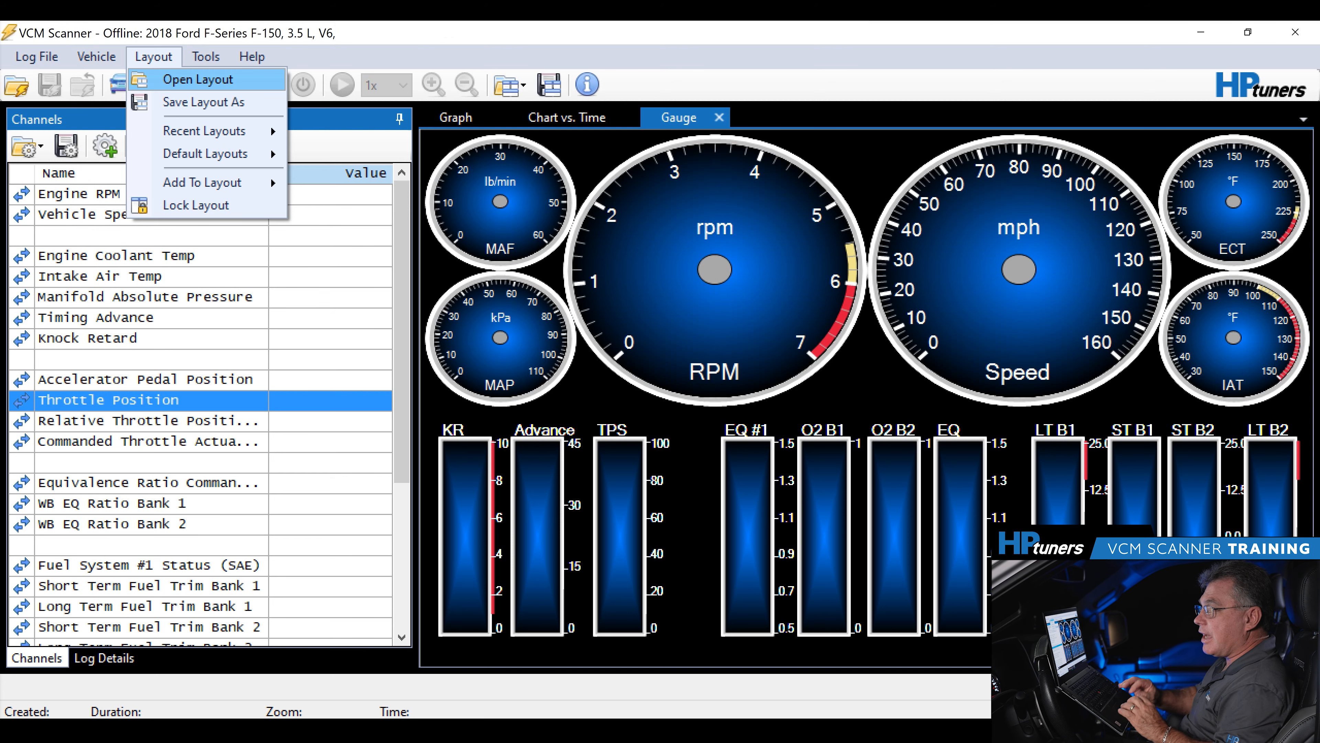
{"action": "left_click", "coordinate": [204, 102]}
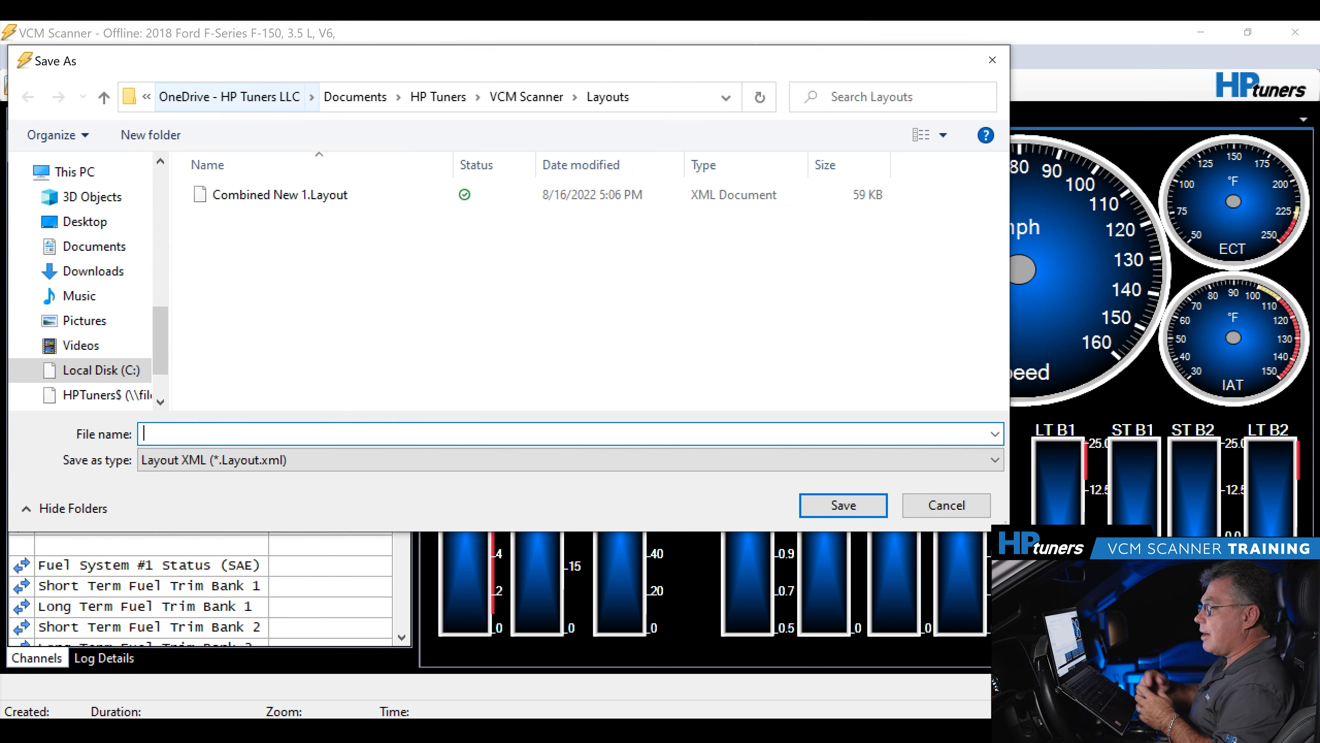
{"action": "type", "text": "Rao"}
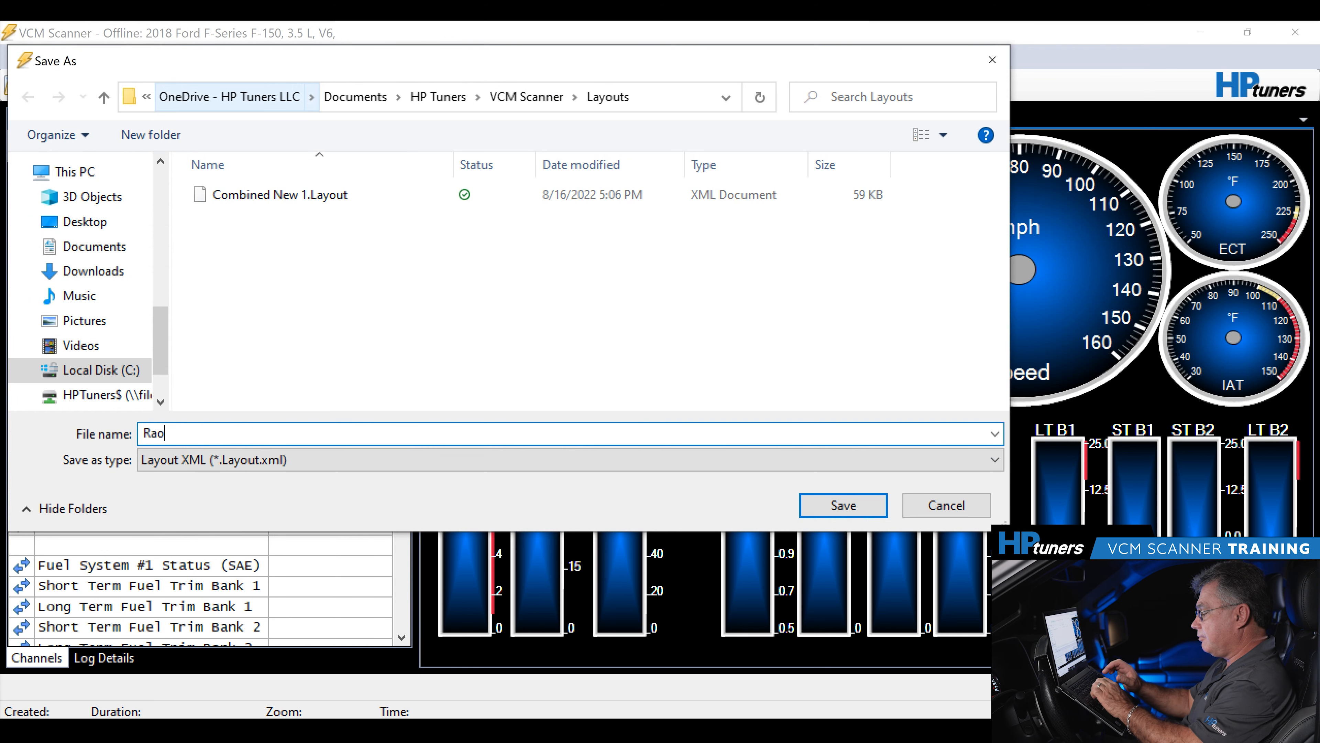
{"action": "type", "text": "tor"}
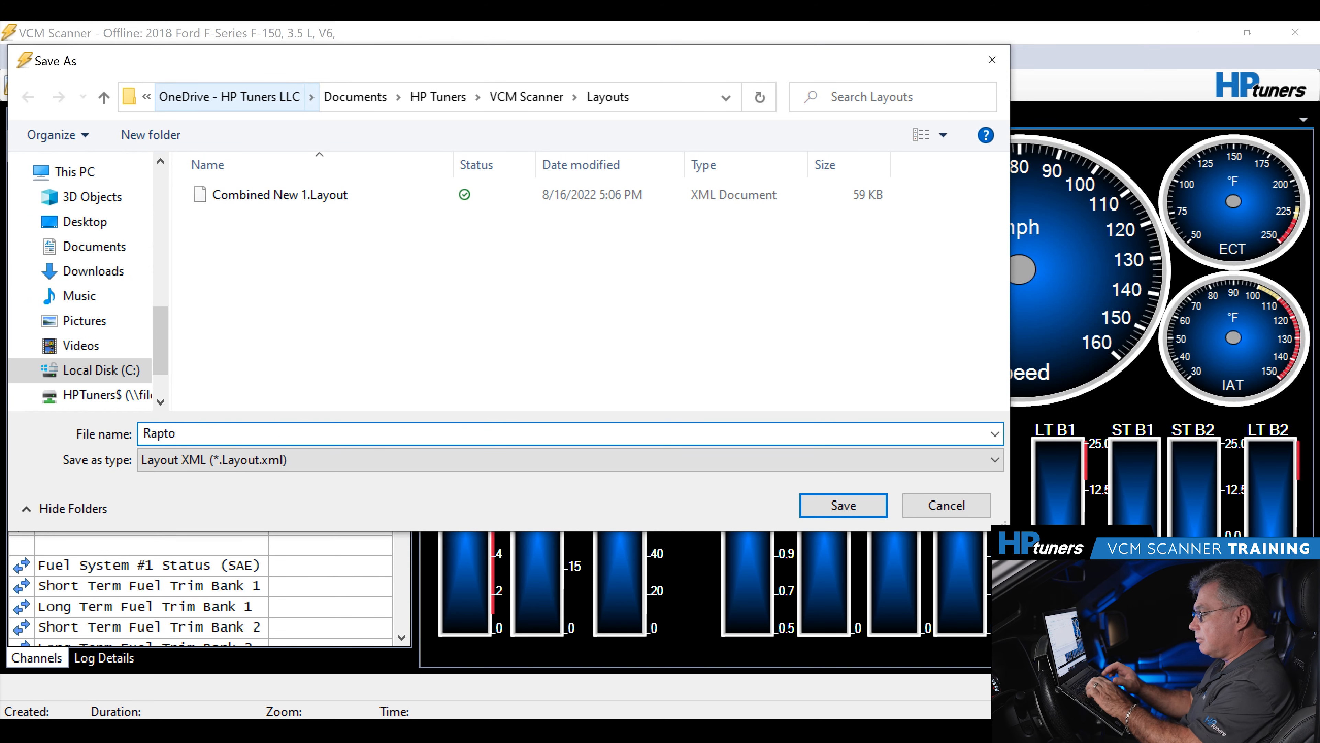
{"action": "type", "text": " 1"}
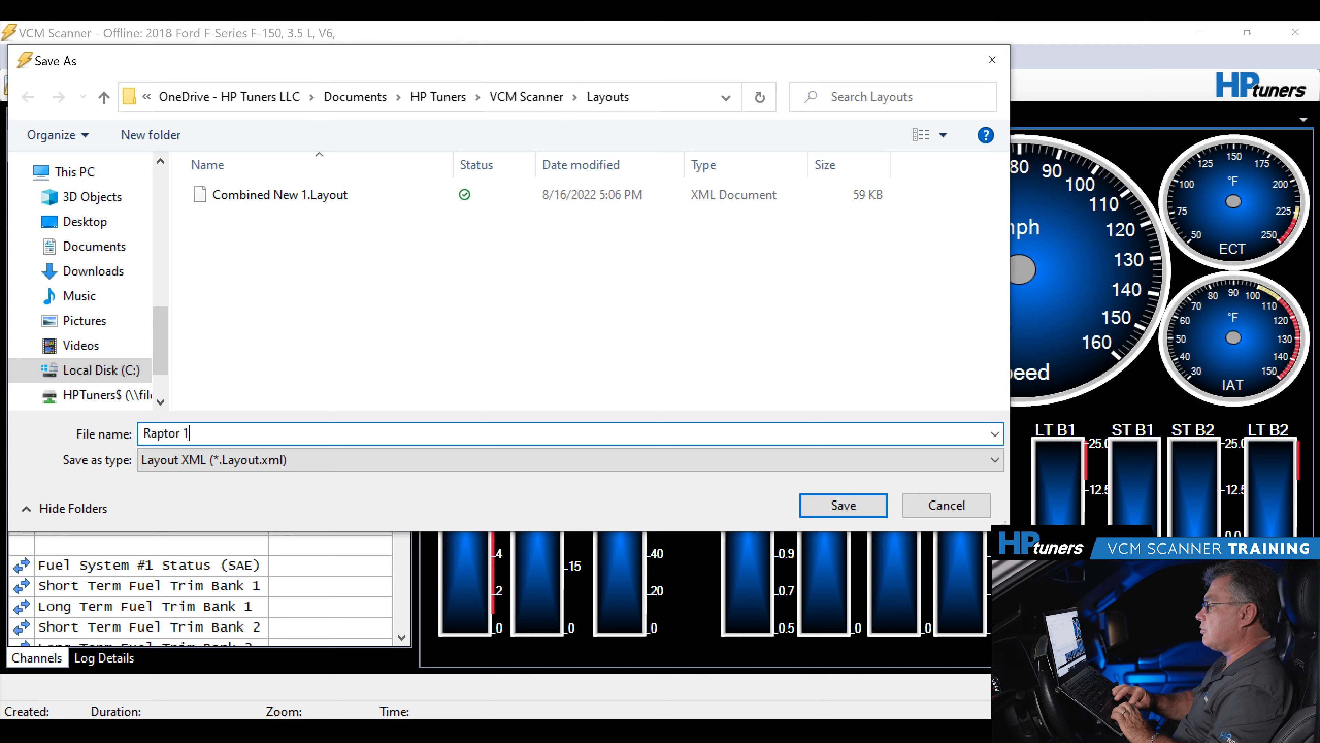
{"action": "key", "text": "Return"}
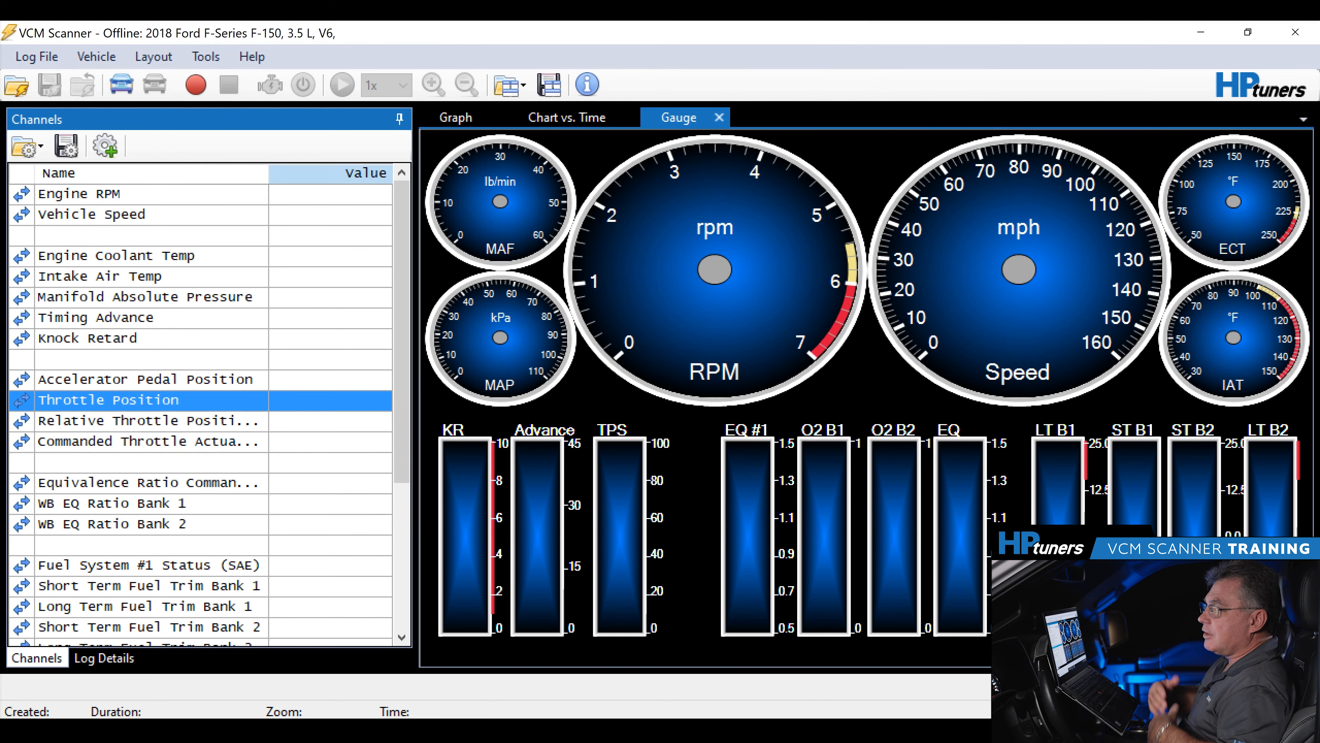
- Open the saved Raptor 1 layout from the Layouts folder
{"action": "left_click", "coordinate": [153, 56]}
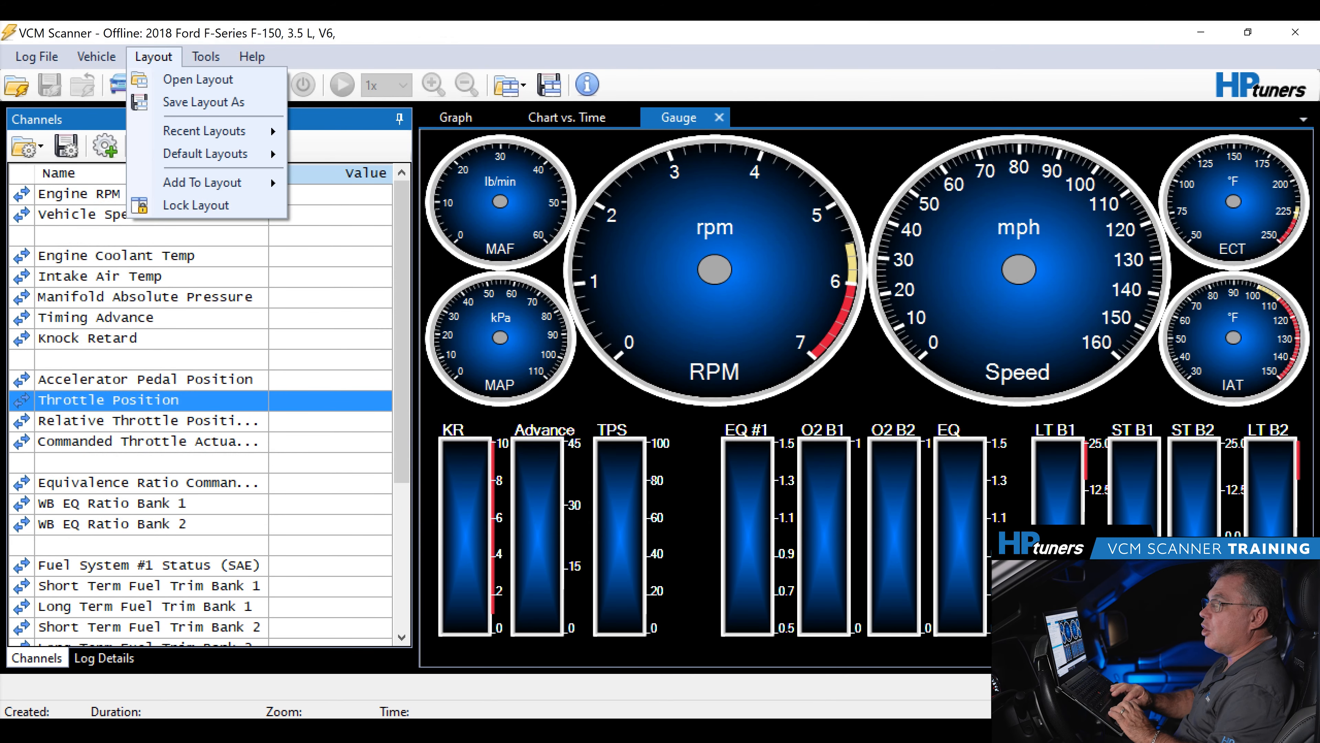
{"action": "left_click", "coordinate": [197, 79]}
{"action": "left_click", "coordinate": [255, 216]}
{"action": "key", "text": "Return"}
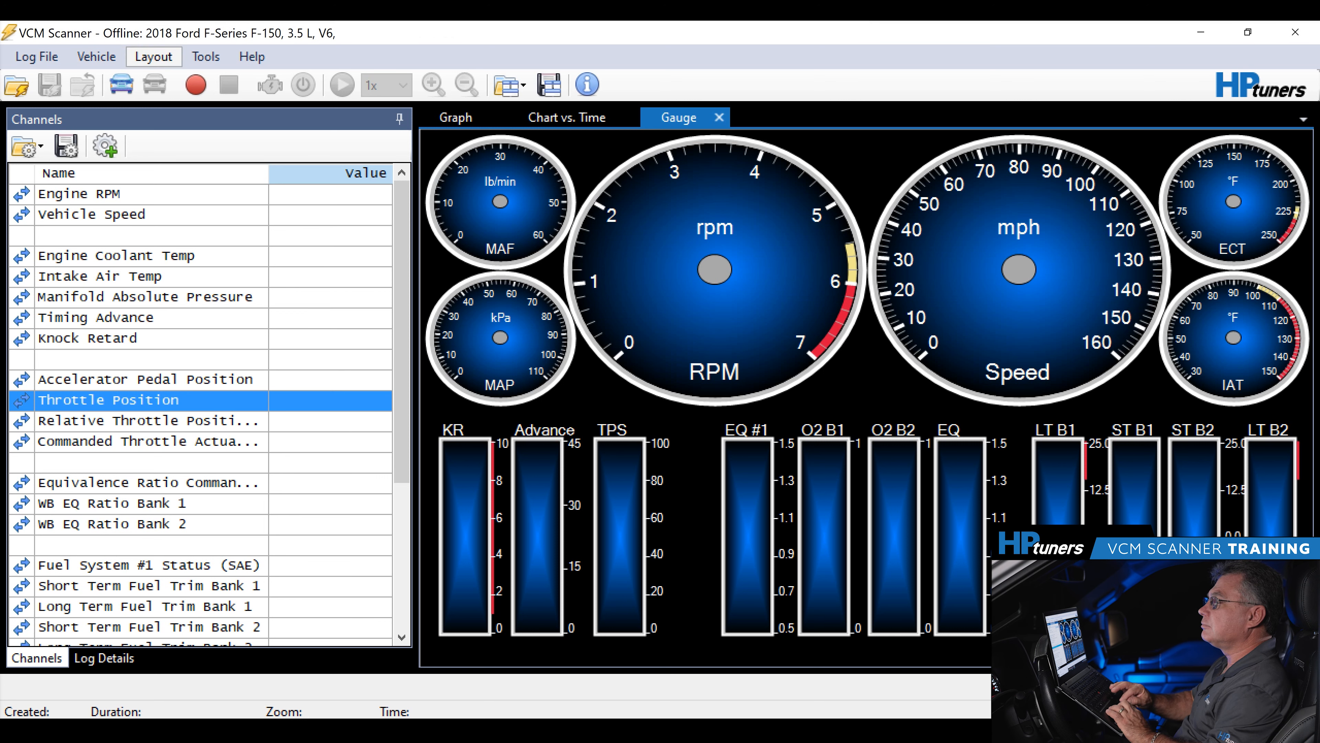
- Review the recent layouts and the default Diagnostics, Diagnostics - Single Pane and Racing layouts with their O2 and airflow variants
{"action": "left_click", "coordinate": [153, 56]}
{"action": "mouse_move", "coordinate": [204, 130]}
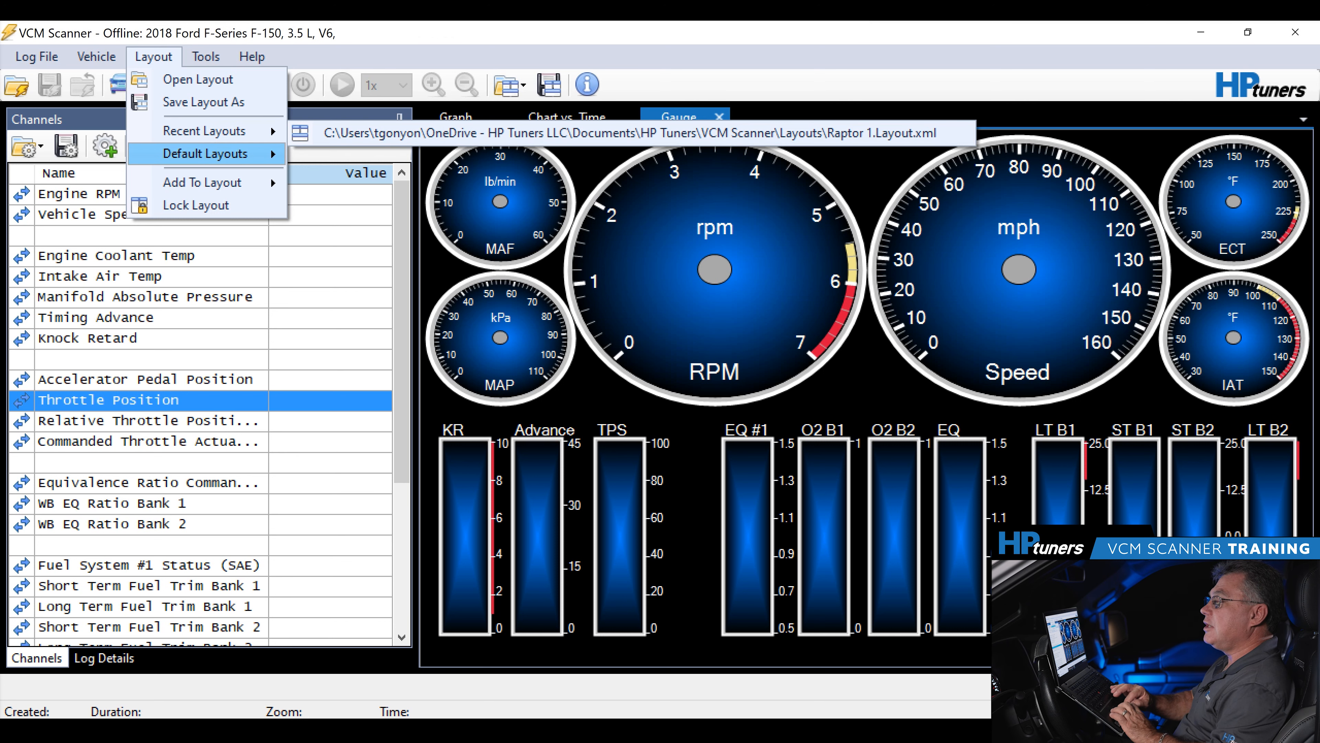
{"action": "mouse_move", "coordinate": [205, 154]}
{"action": "mouse_move", "coordinate": [393, 179]}
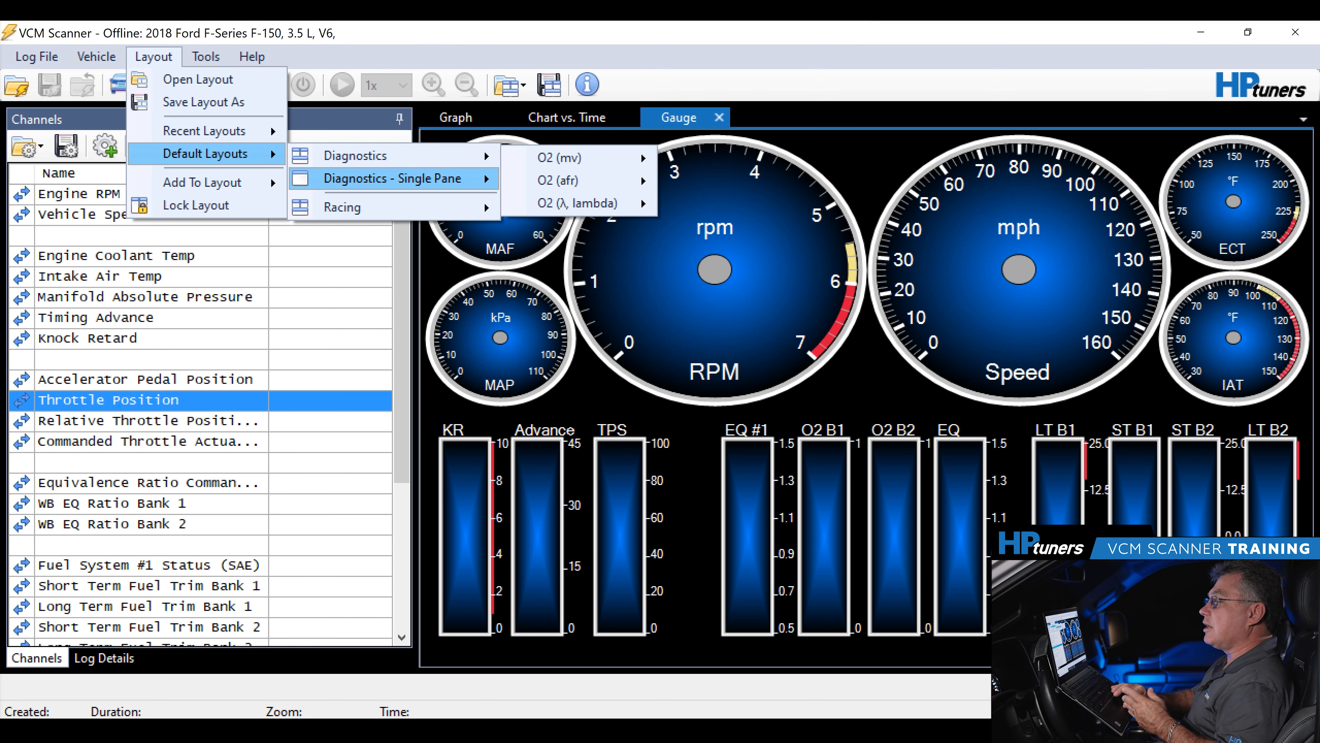
{"action": "mouse_move", "coordinate": [364, 207]}
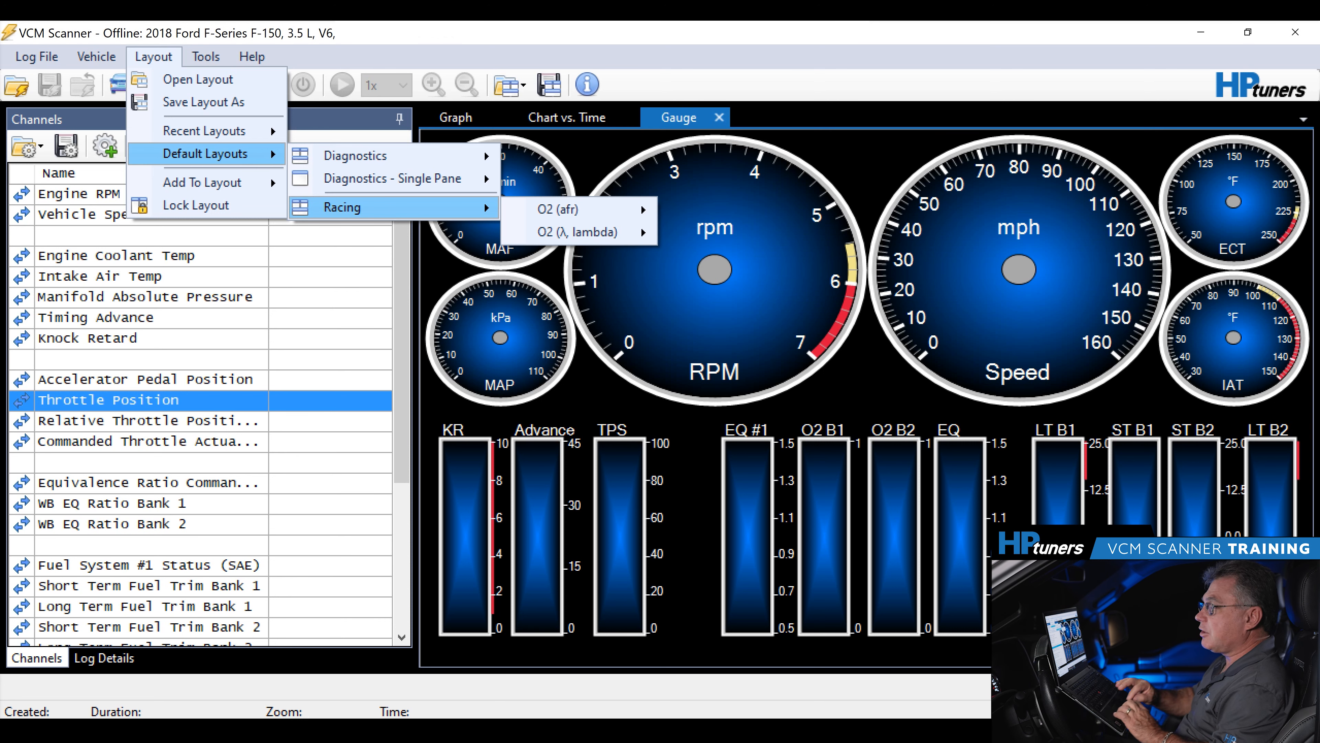
{"action": "mouse_move", "coordinate": [364, 155]}
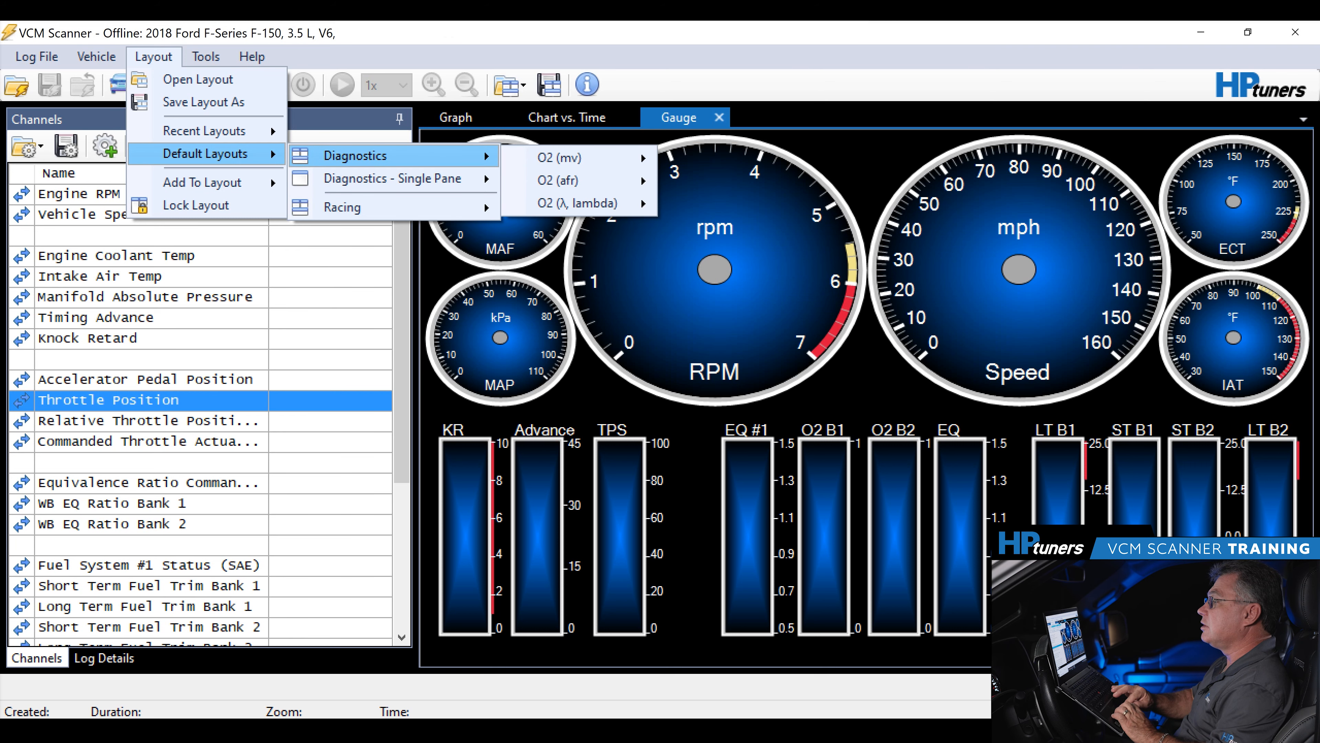
{"action": "mouse_move", "coordinate": [572, 158]}
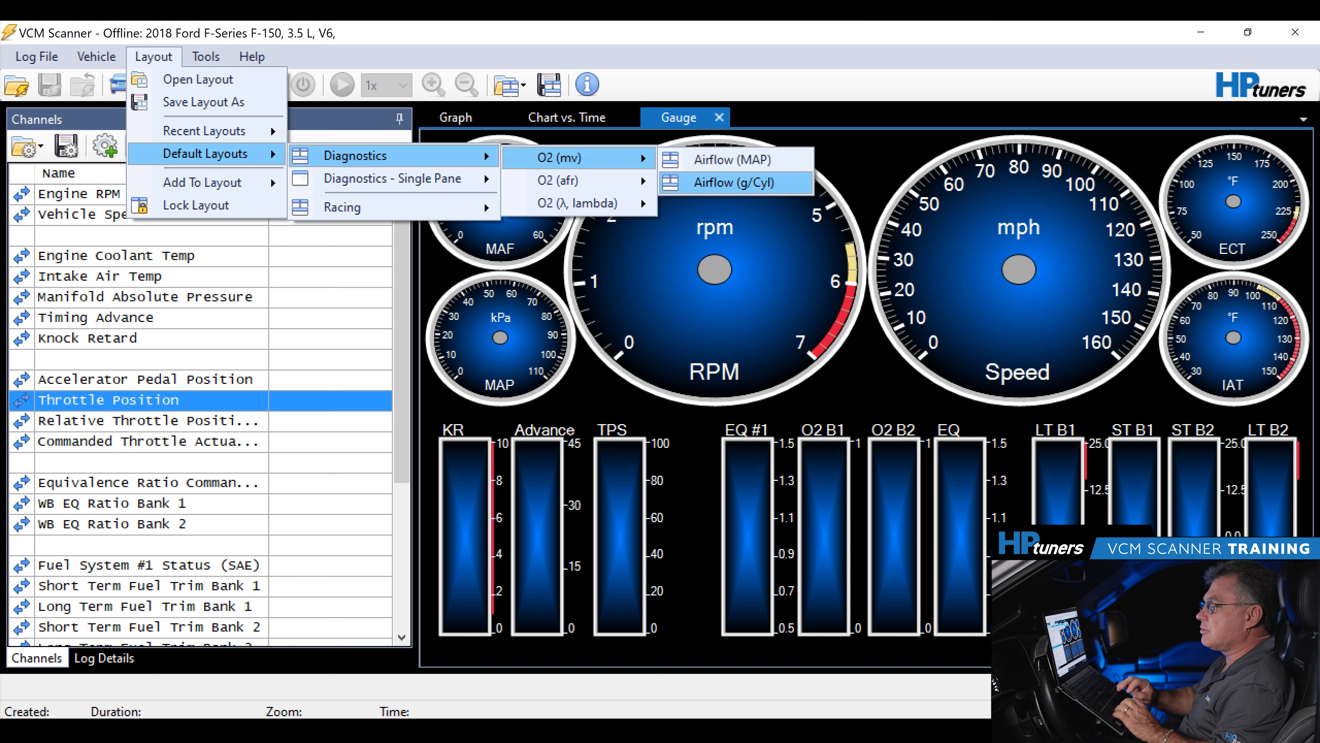
{"action": "mouse_move", "coordinate": [557, 180]}
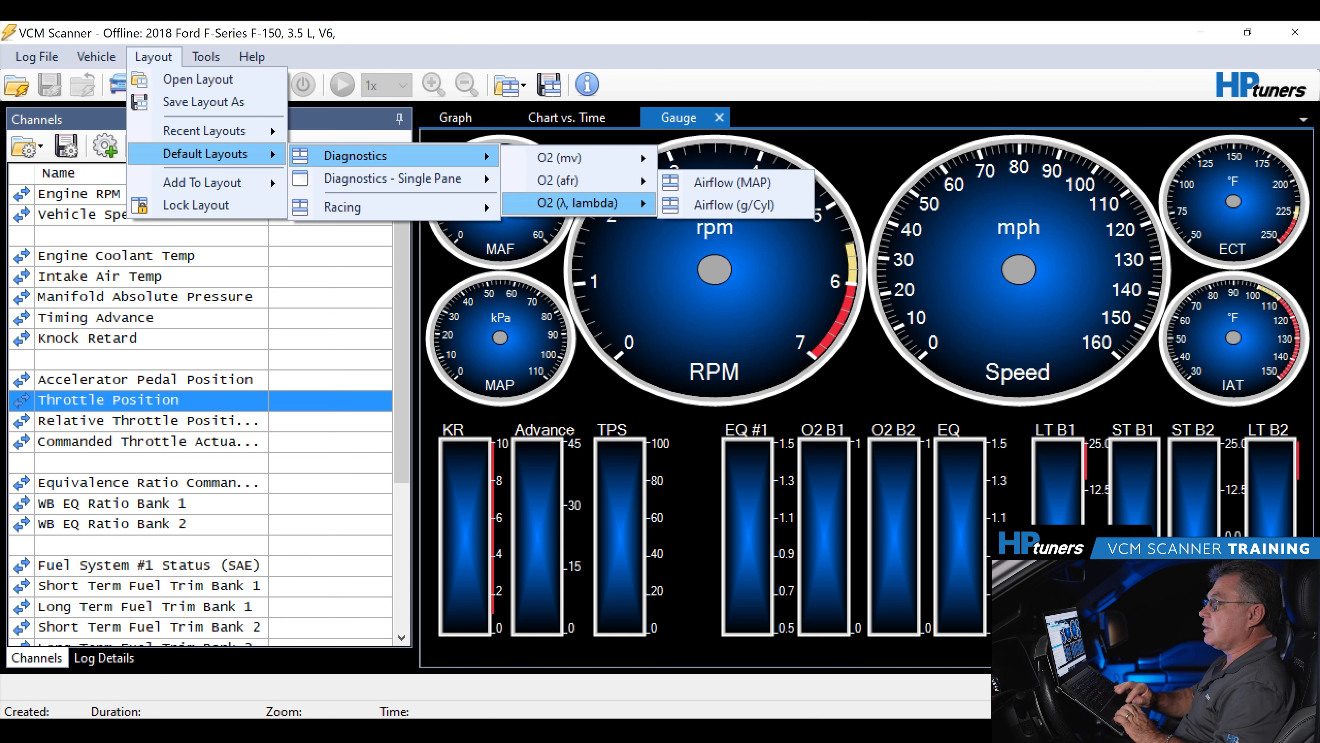
{"action": "mouse_move", "coordinate": [577, 202]}
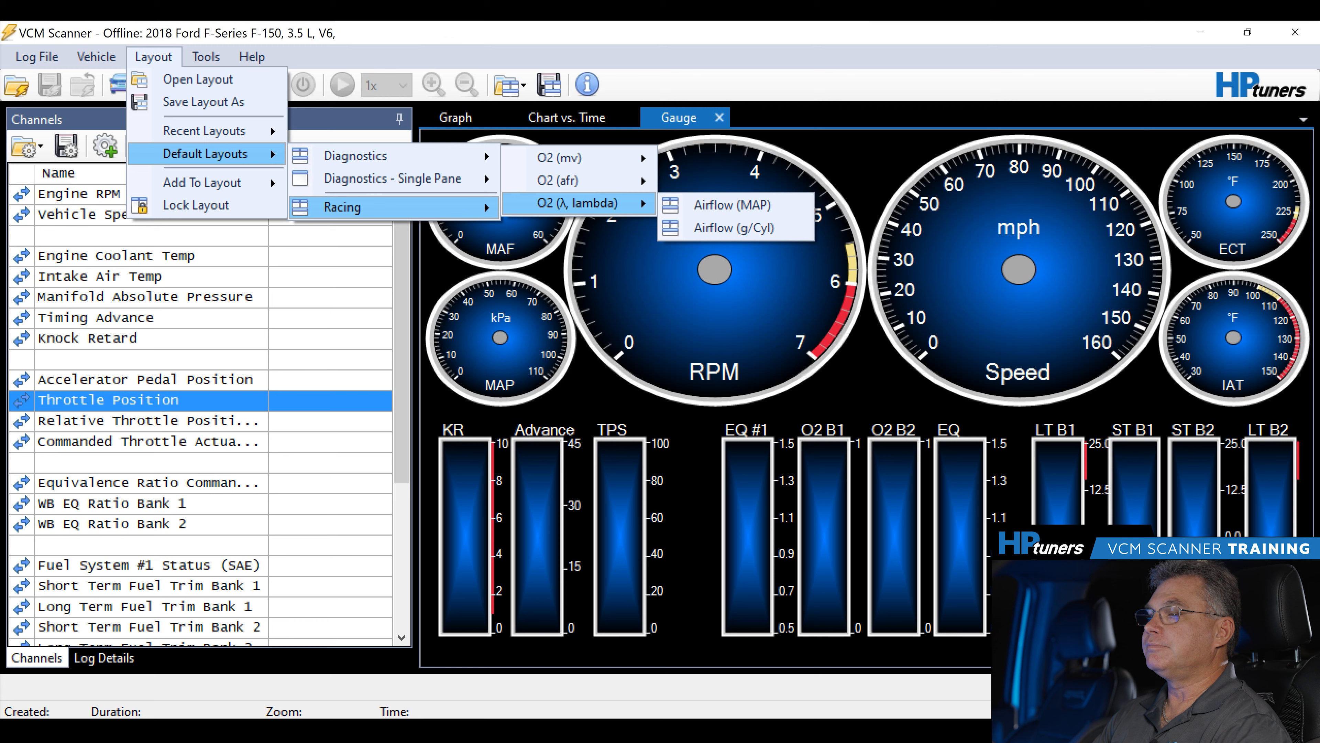
- Look through the components that can be added to the layout, add a Drive Cycle pane, and close it again
{"action": "mouse_move", "coordinate": [202, 182]}
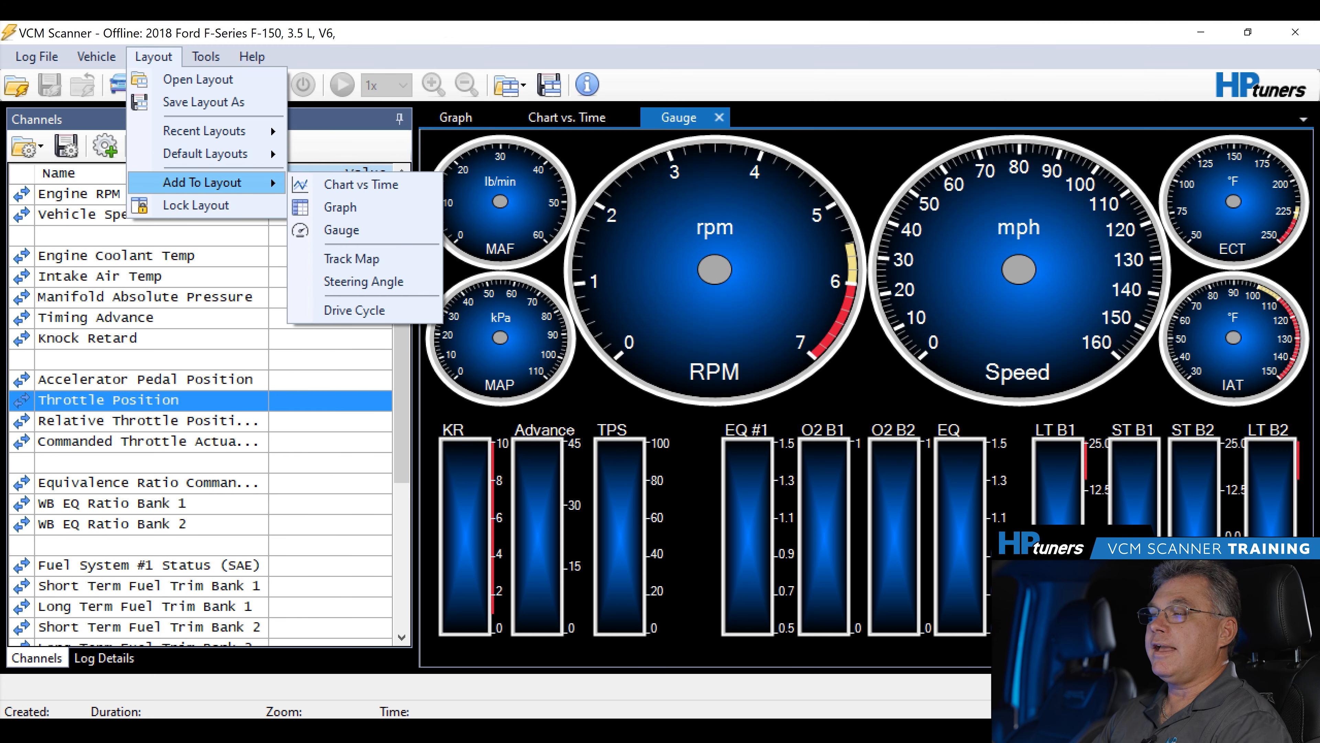
{"action": "left_click", "coordinate": [340, 207]}
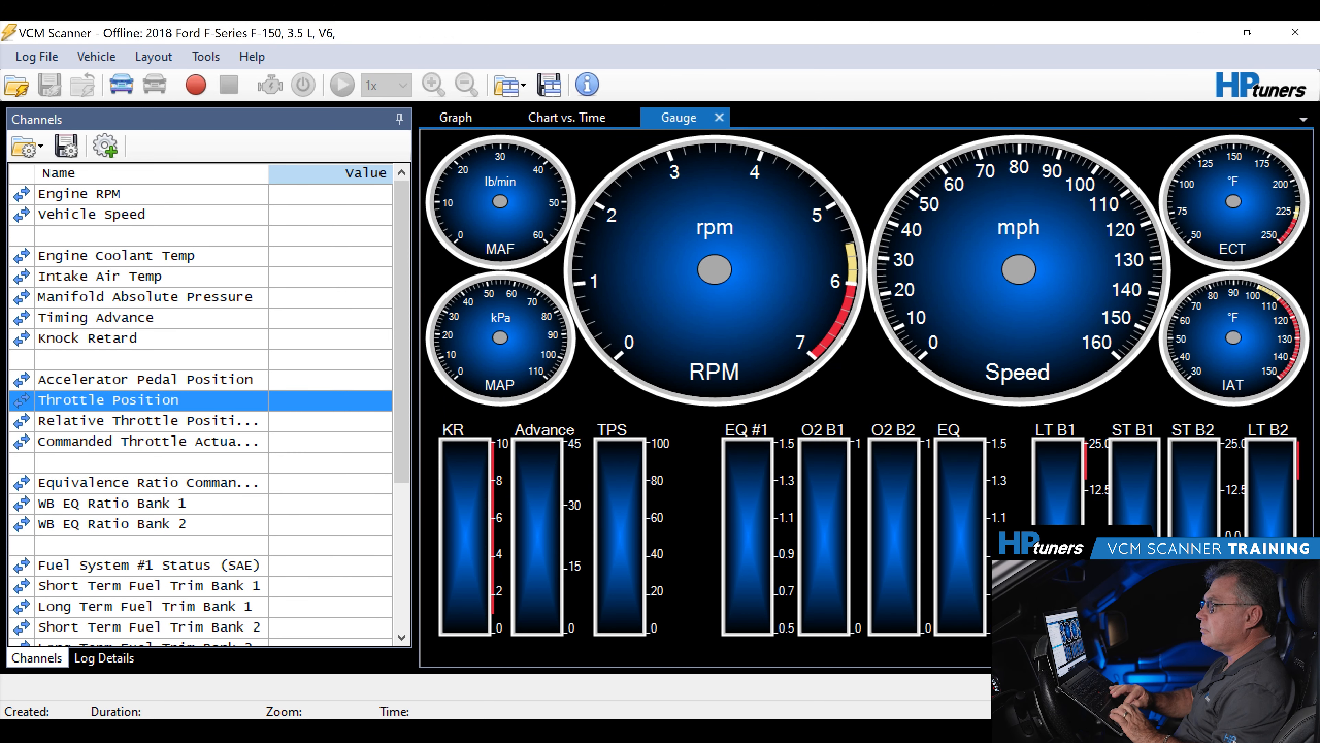
{"action": "left_click", "coordinate": [154, 56]}
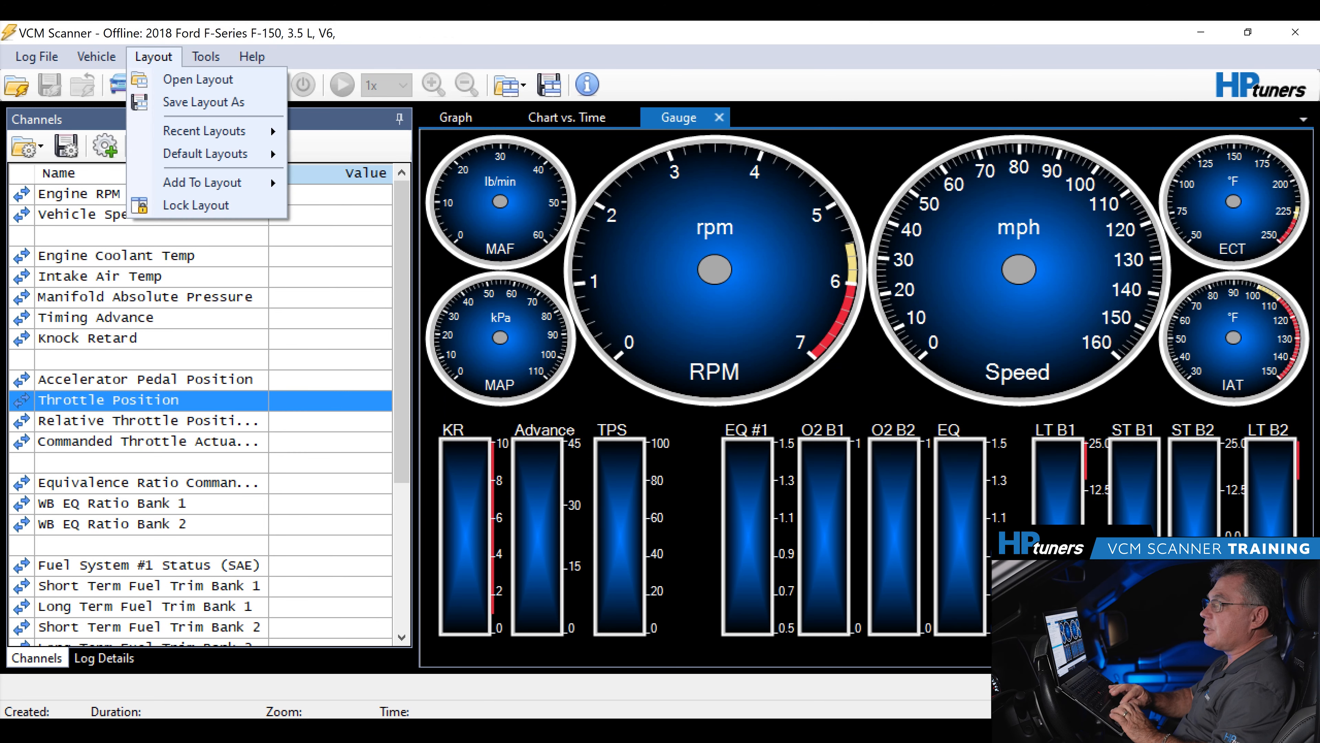
{"action": "mouse_move", "coordinate": [203, 182]}
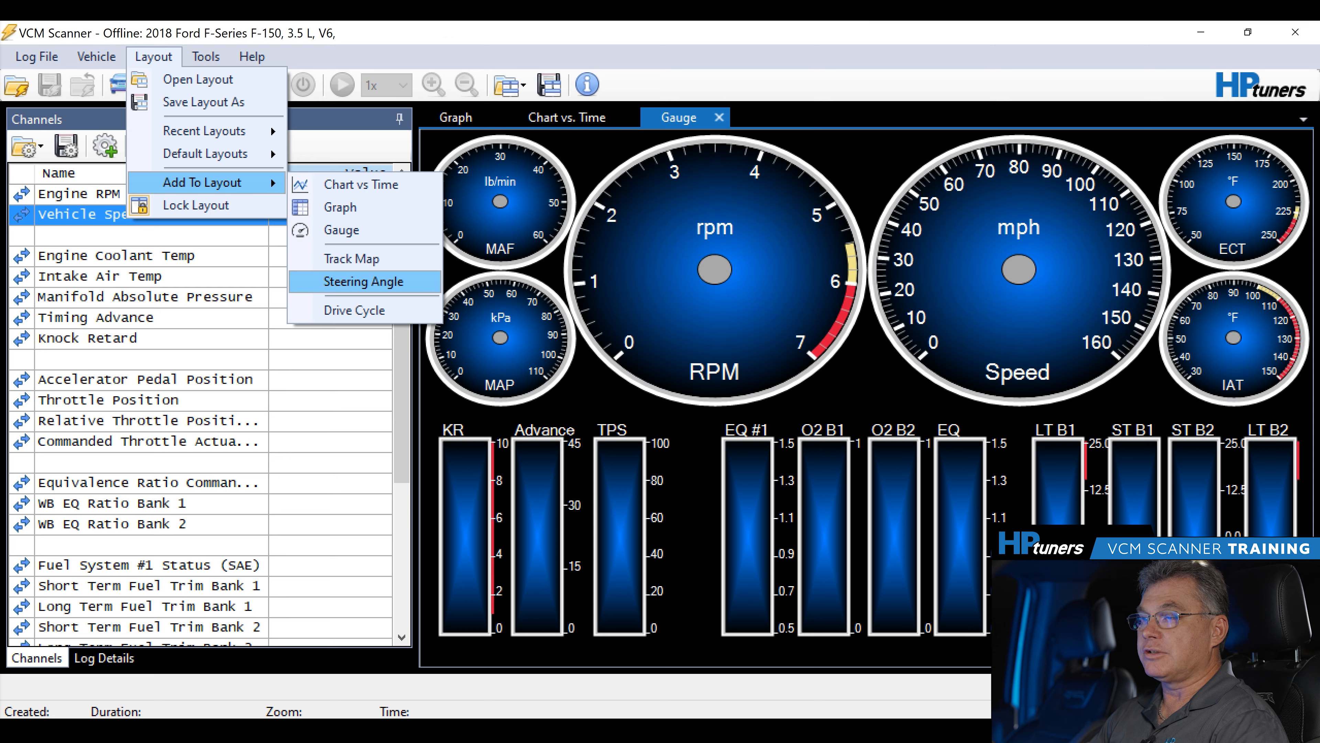
{"action": "left_click", "coordinate": [354, 310]}
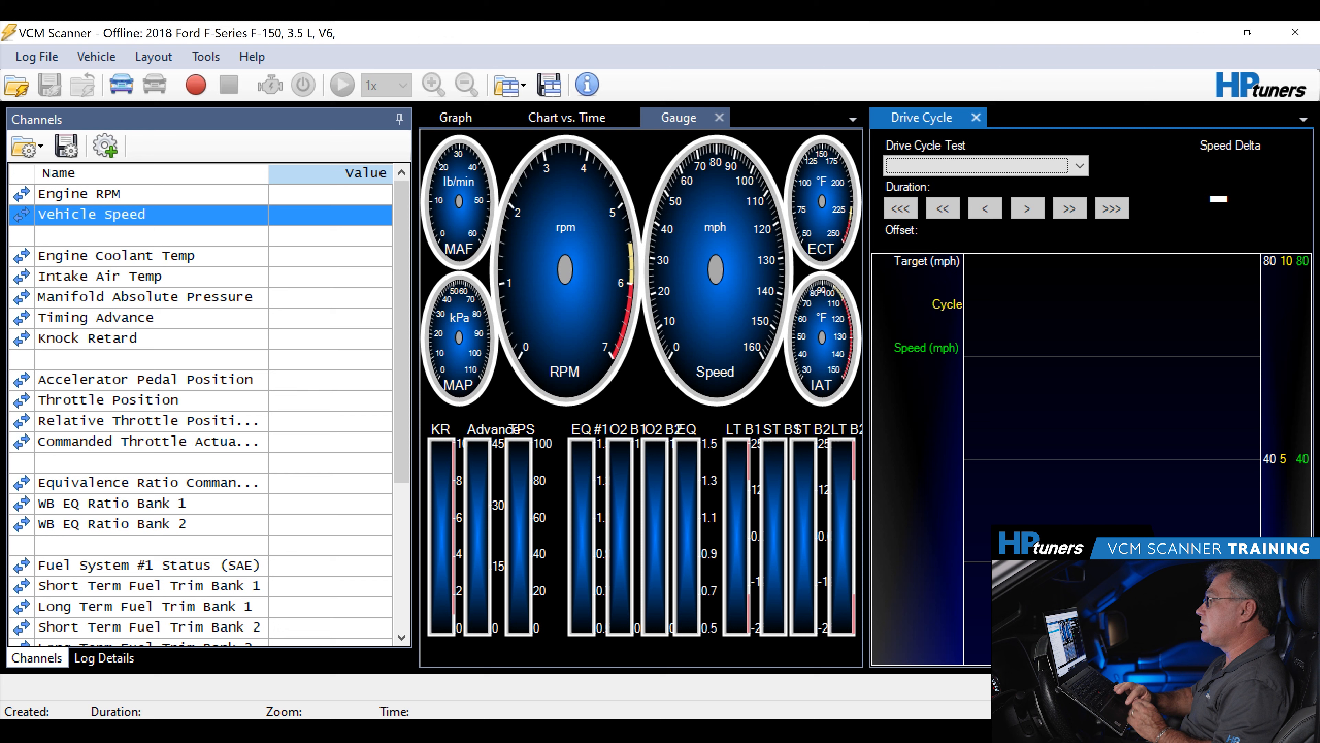
{"action": "left_click", "coordinate": [976, 117]}
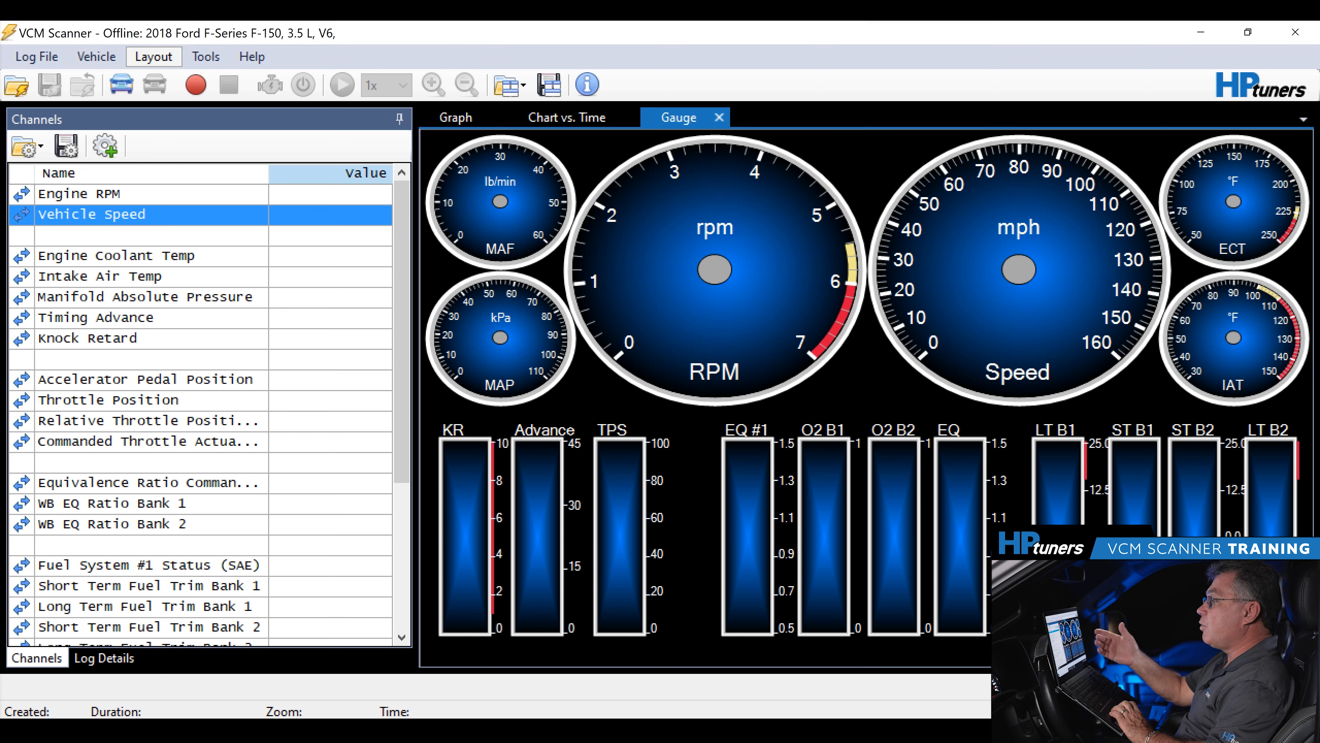
{"action": "left_click", "coordinate": [154, 56]}
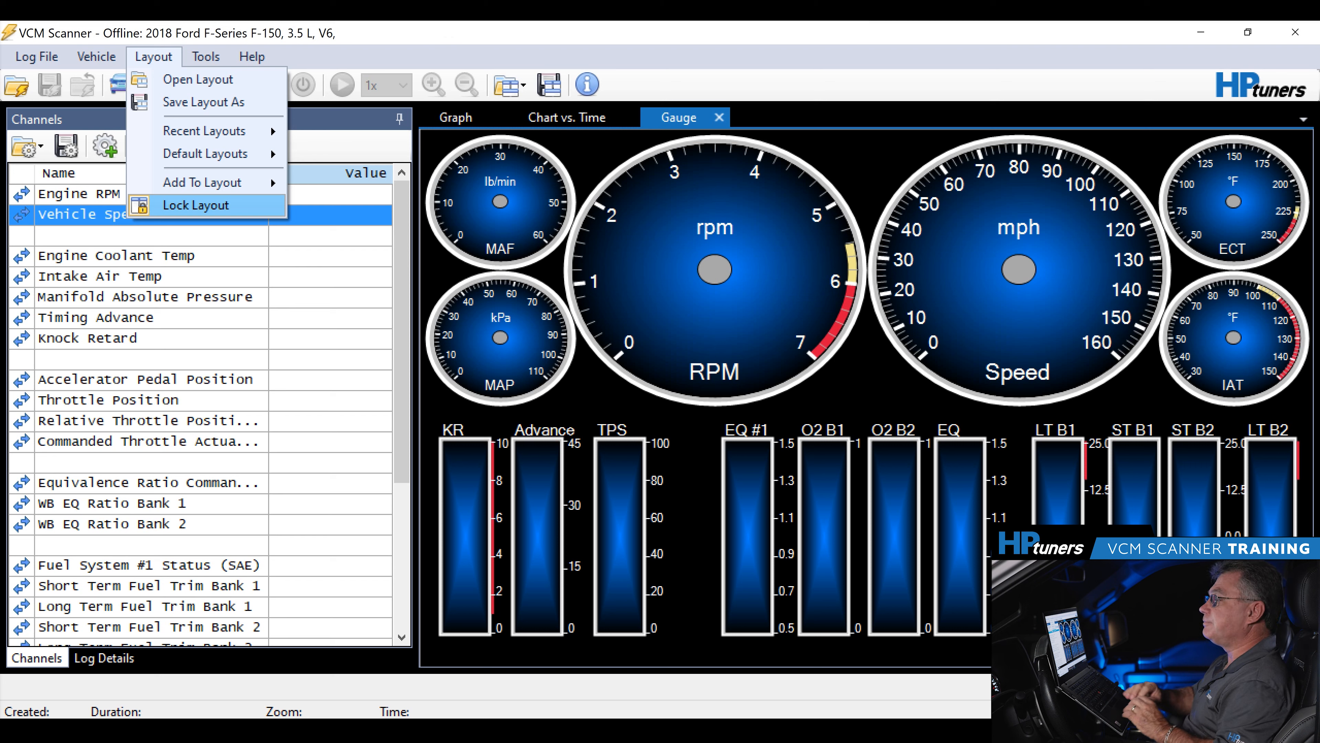
{"action": "left_click", "coordinate": [208, 256]}
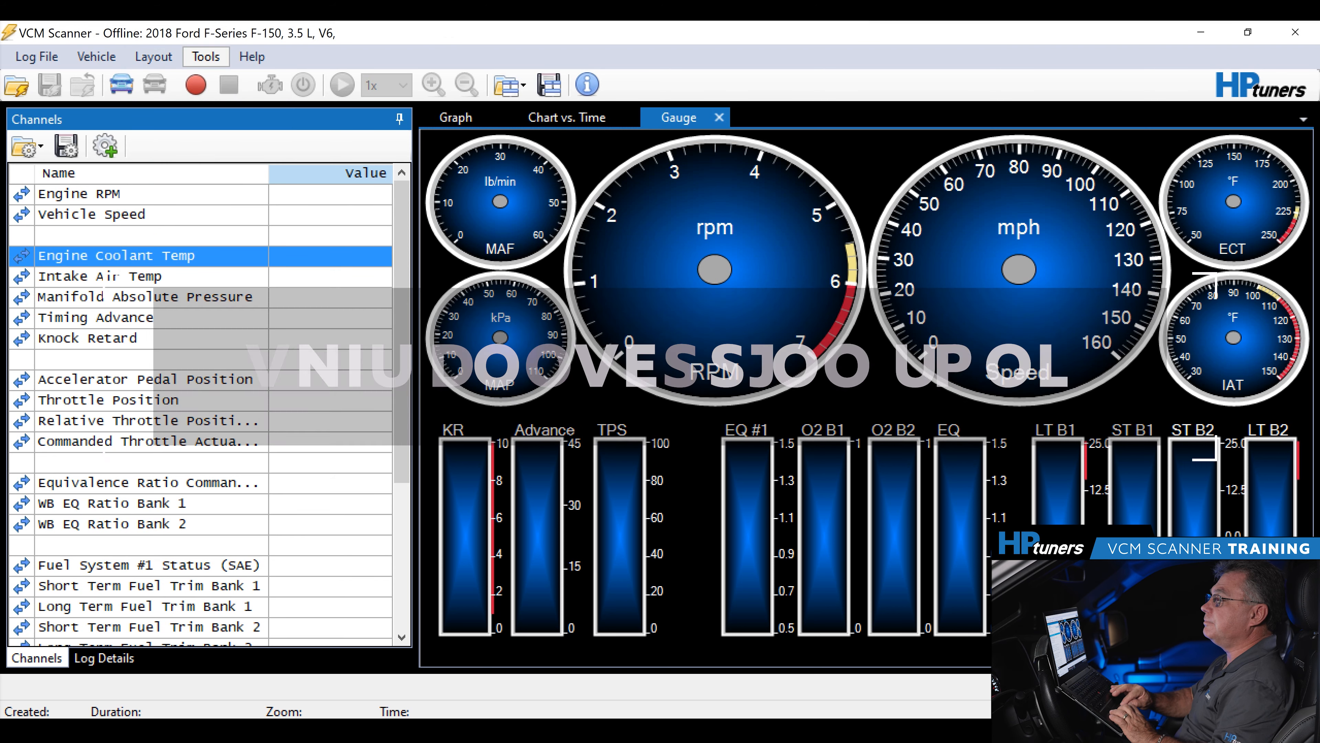
- Calculate the tire height for a 325/50 R15 tire with the unit conversion tool, and close the tool
{"action": "left_click", "coordinate": [206, 57]}
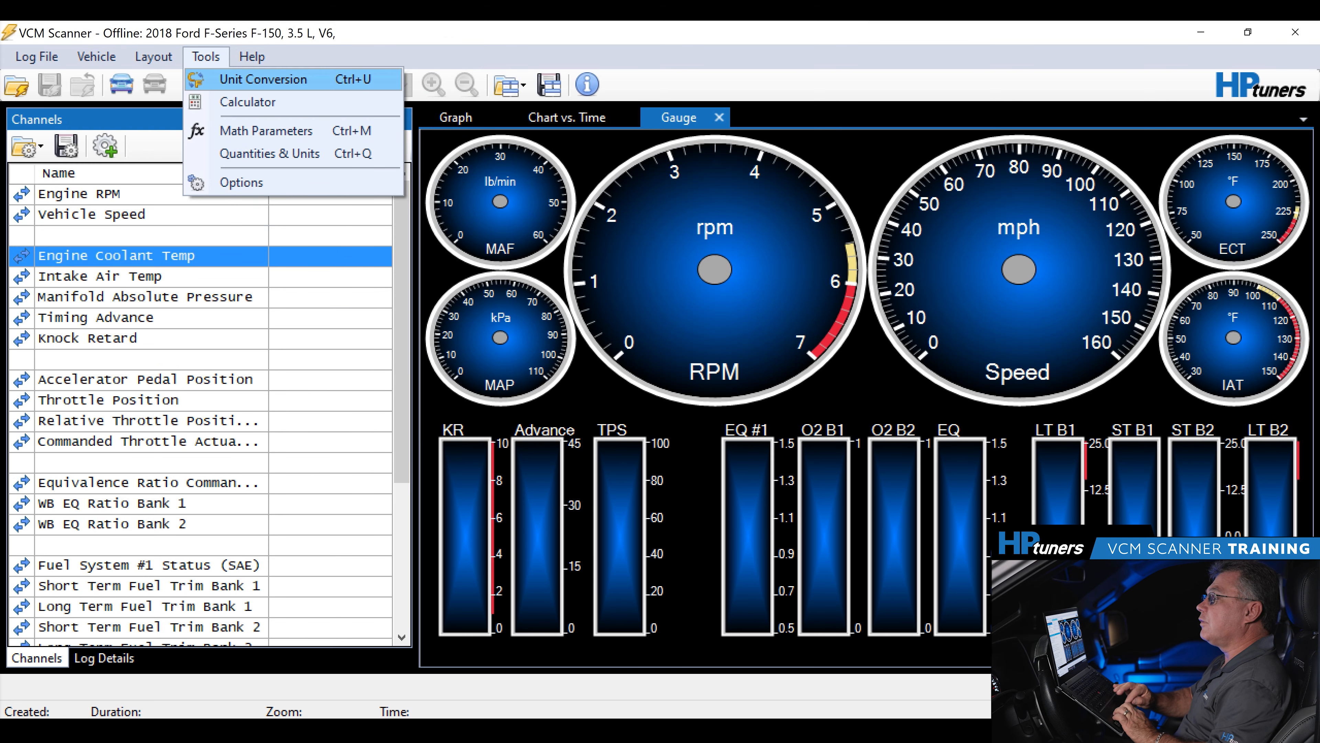
{"action": "left_click", "coordinate": [263, 79]}
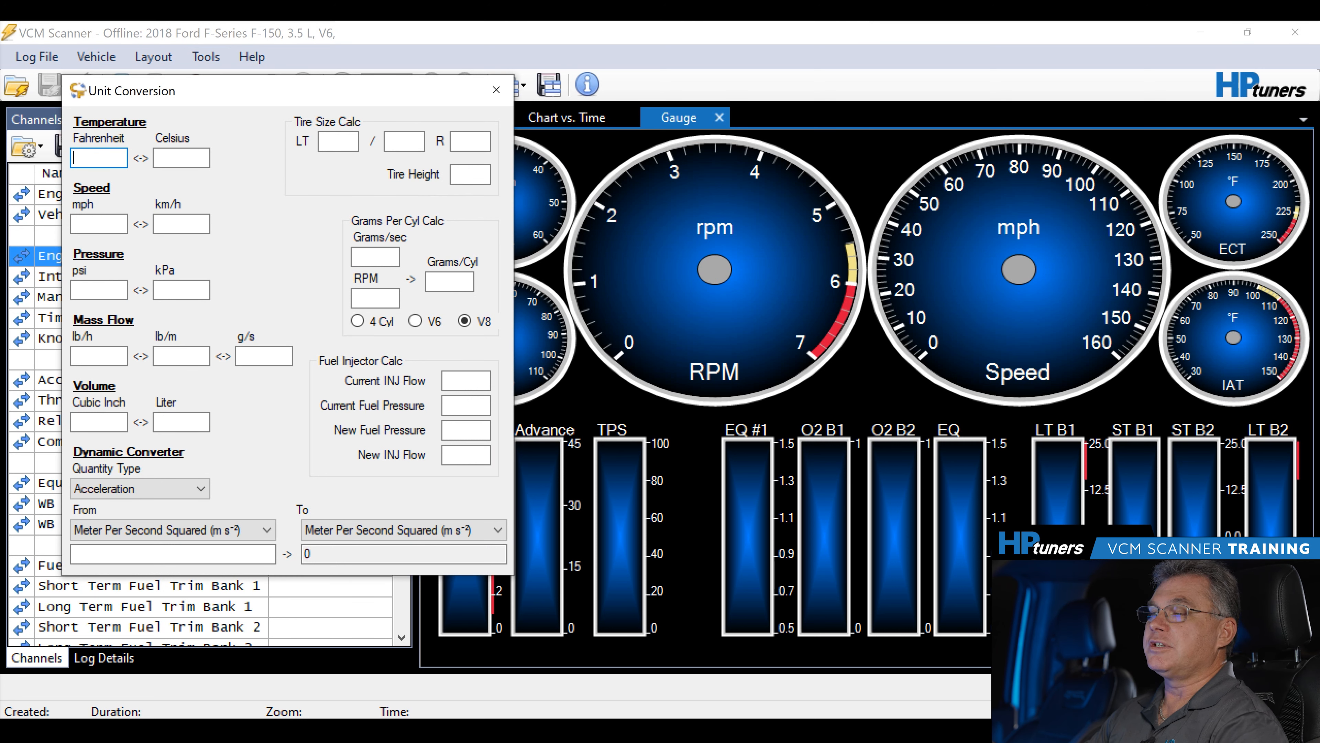
{"action": "left_click", "coordinate": [321, 141]}
{"action": "type", "text": "325"}
{"action": "left_click", "coordinate": [404, 141]}
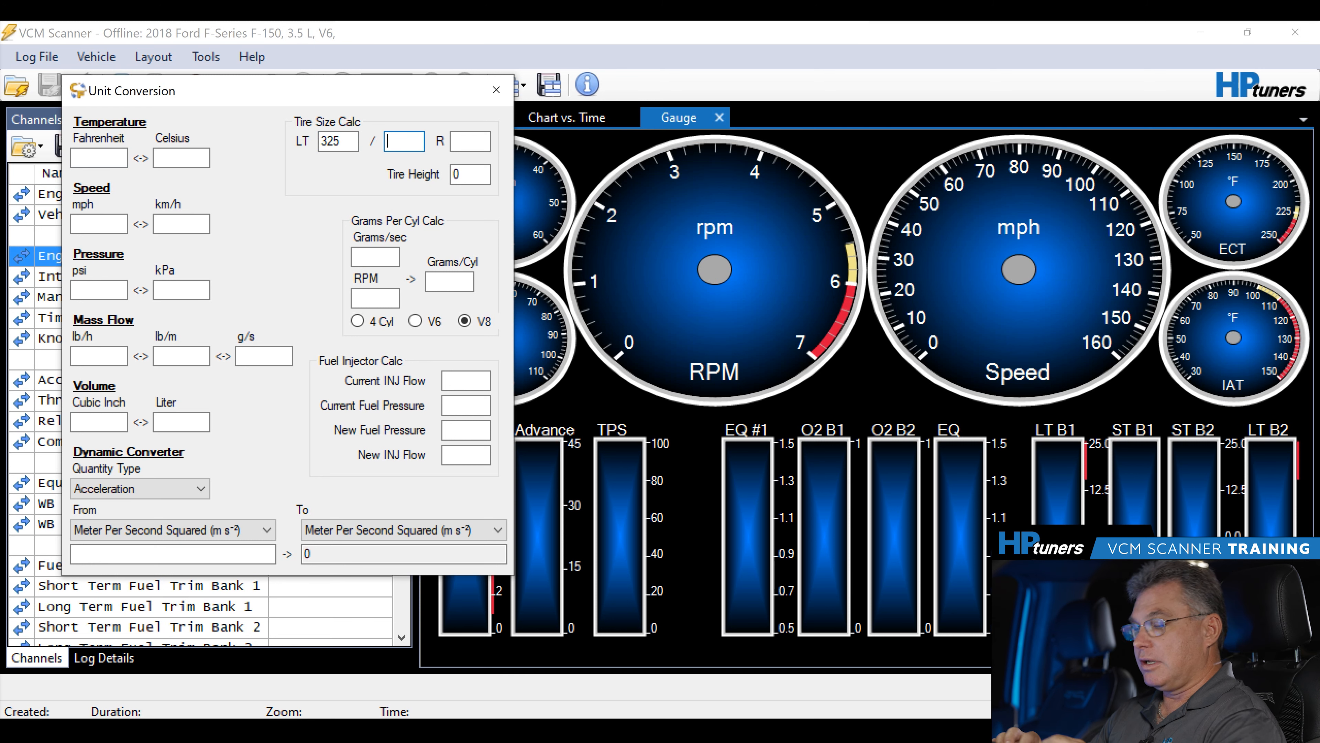
{"action": "type", "text": "50 15"}
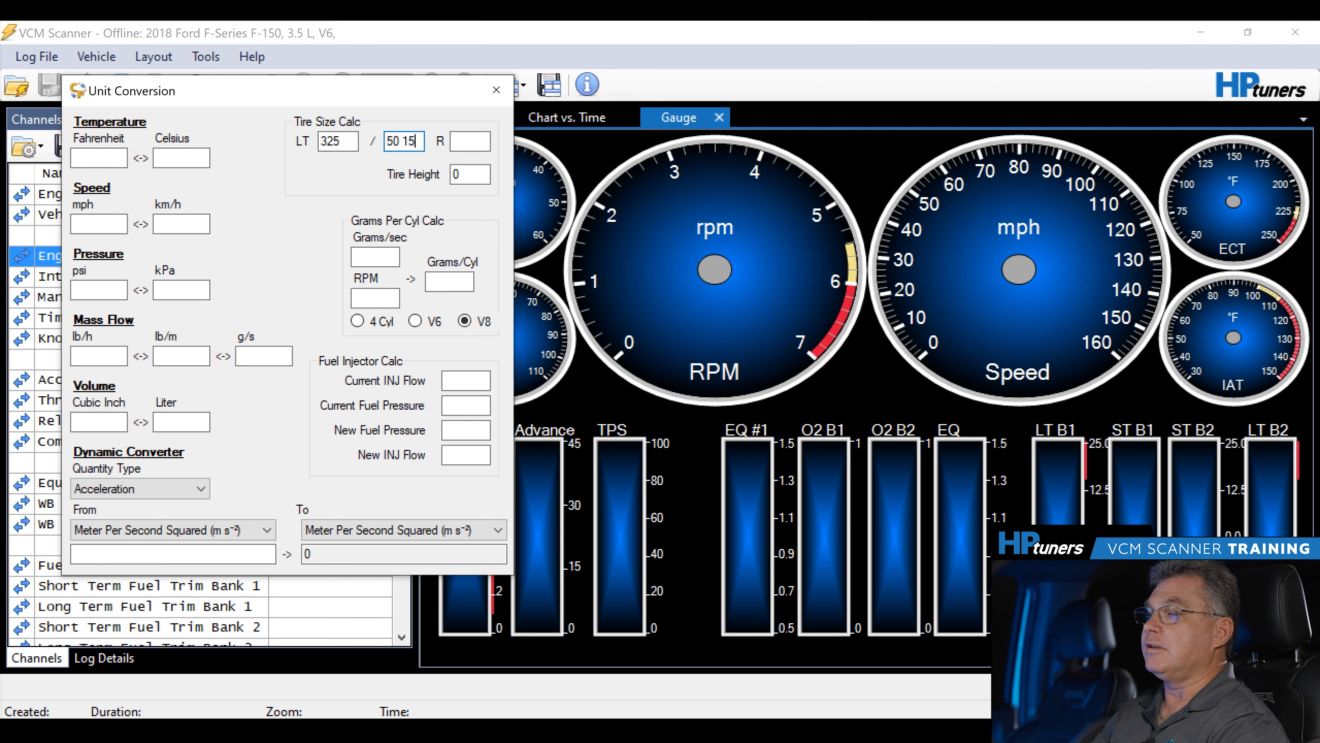
{"action": "left_click", "coordinate": [470, 141]}
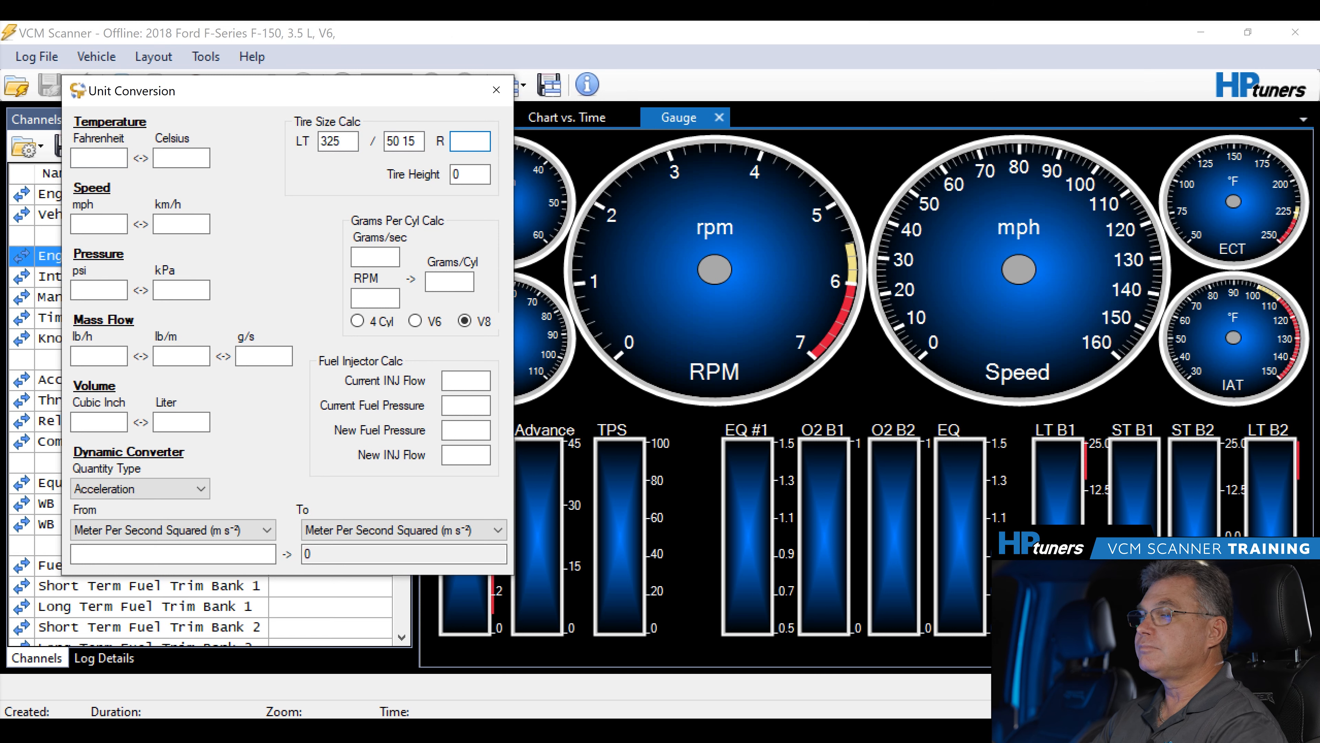
{"action": "left_click", "coordinate": [418, 141]}
{"action": "key", "text": "BackSpace"}
{"action": "key", "text": "BackSpace"}
{"action": "key", "text": "BackSpace"}
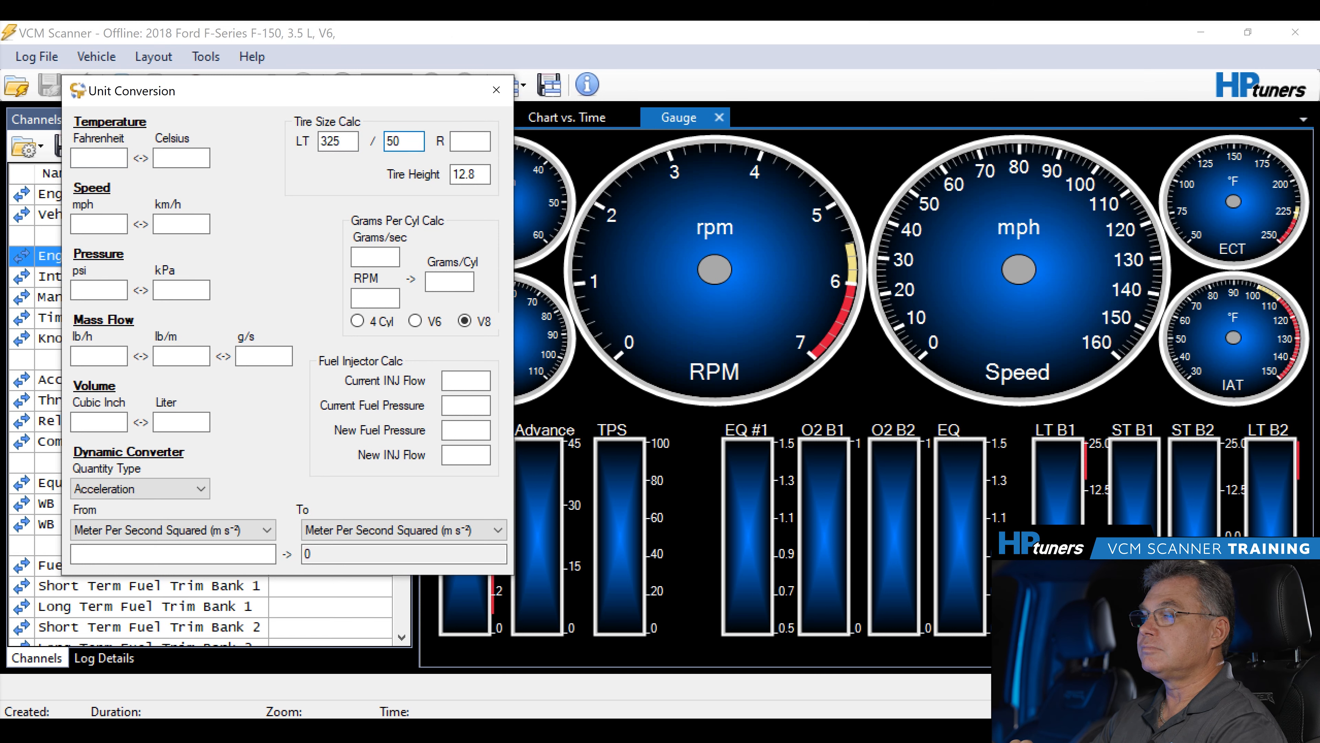
{"action": "left_click", "coordinate": [470, 141]}
{"action": "type", "text": "15"}
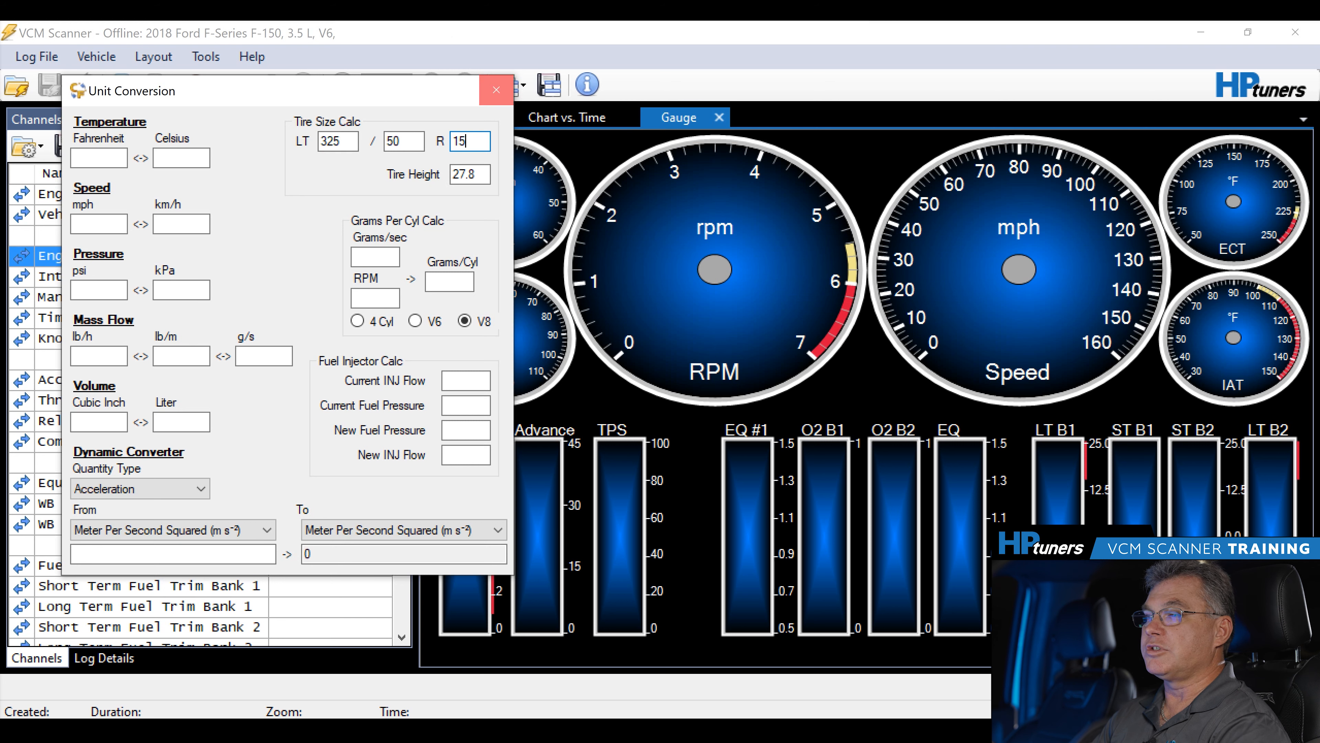
{"action": "left_click", "coordinate": [497, 89]}
- View the built-in calculator and close it again
{"action": "left_click", "coordinate": [205, 56]}
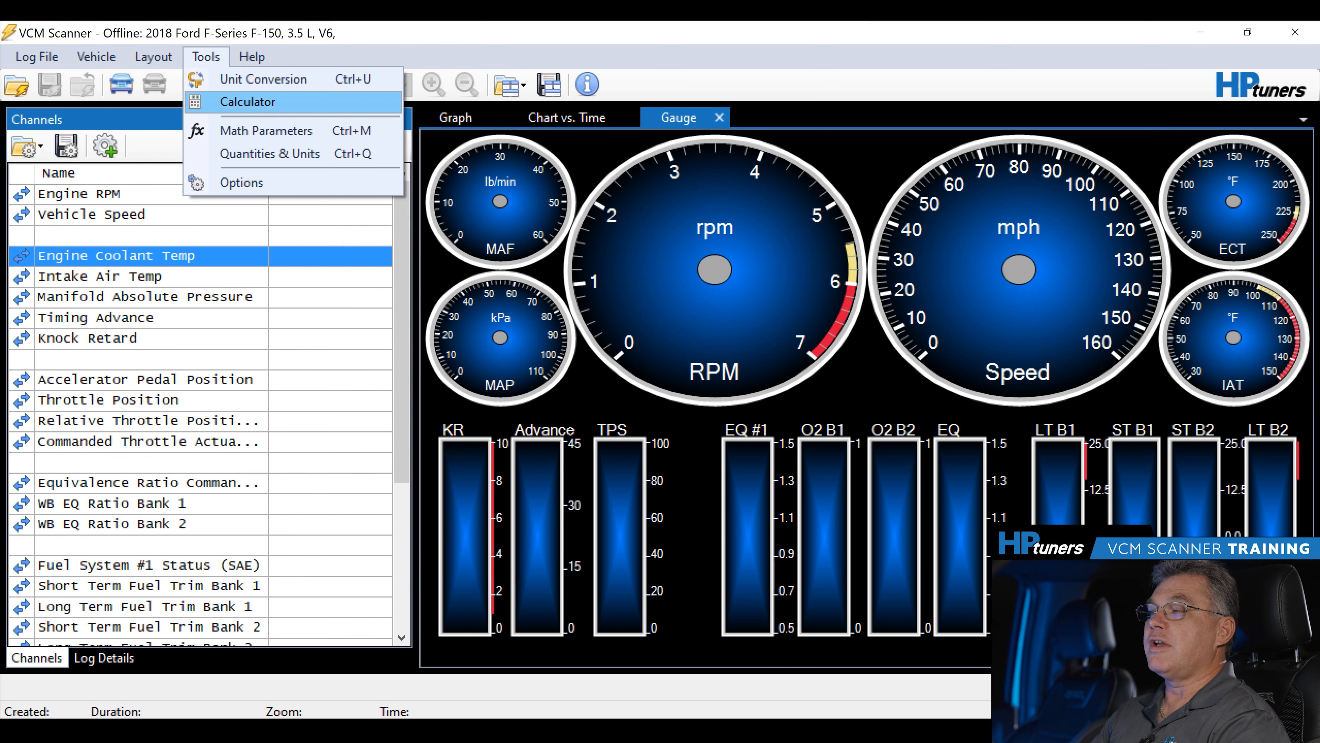
{"action": "left_click", "coordinate": [248, 102]}
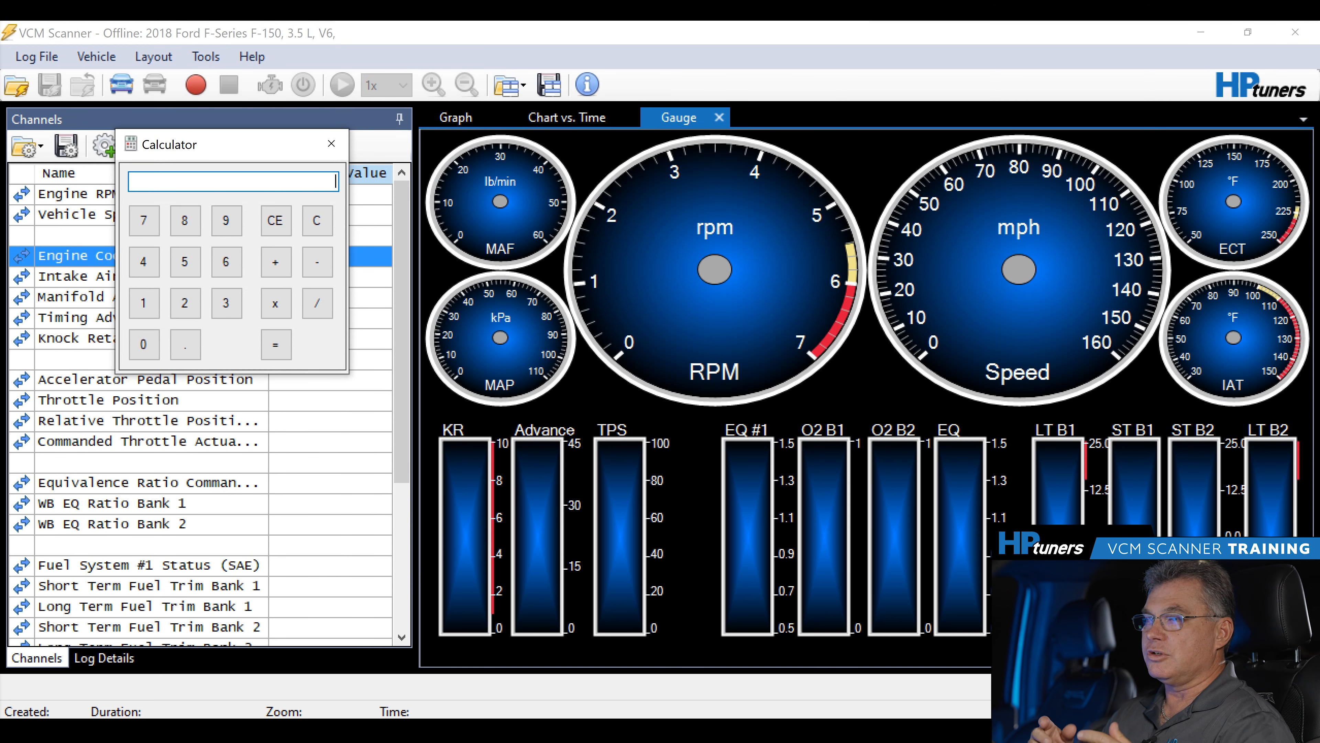
{"action": "left_click", "coordinate": [331, 143]}
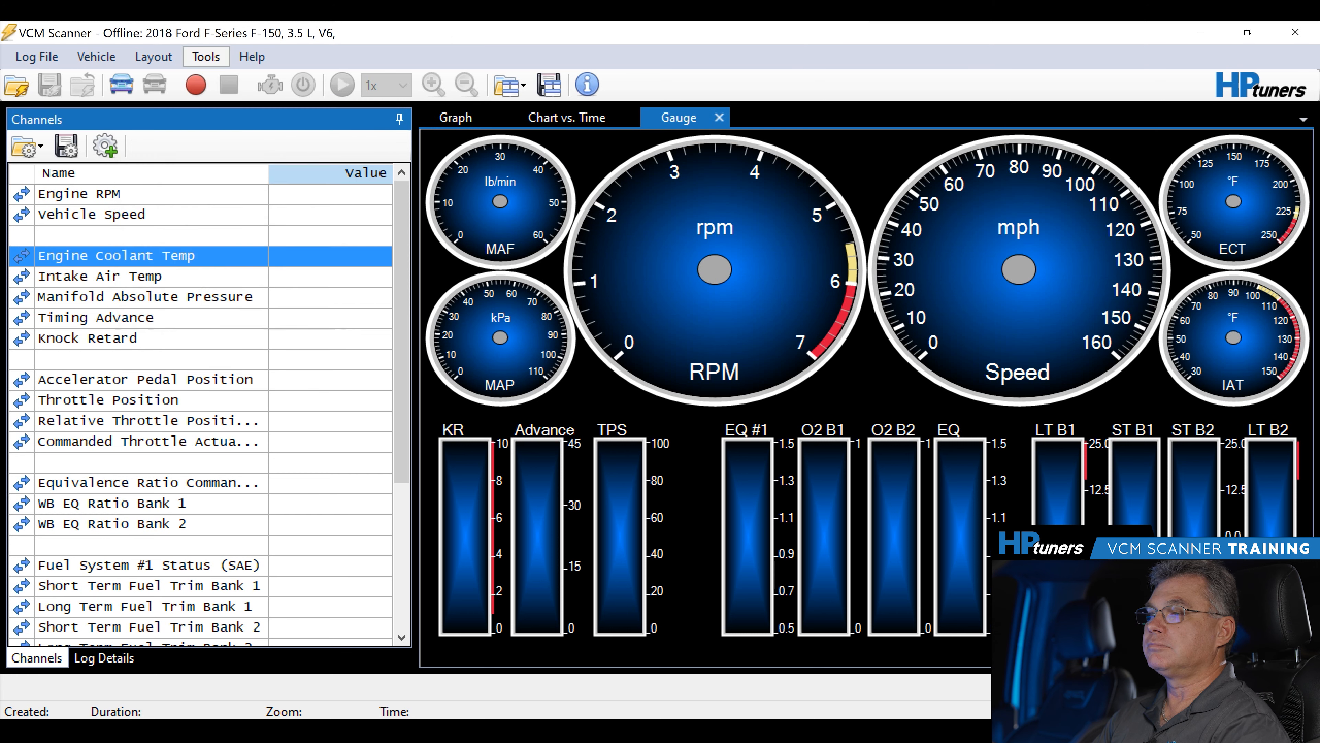
- Review the predefined math parameters for Airflow, Cylinder Airmass and Lambda & AFR, including Boost and EQ Ratio Error, and close the manager
{"action": "left_click", "coordinate": [206, 56]}
{"action": "left_click", "coordinate": [265, 131]}
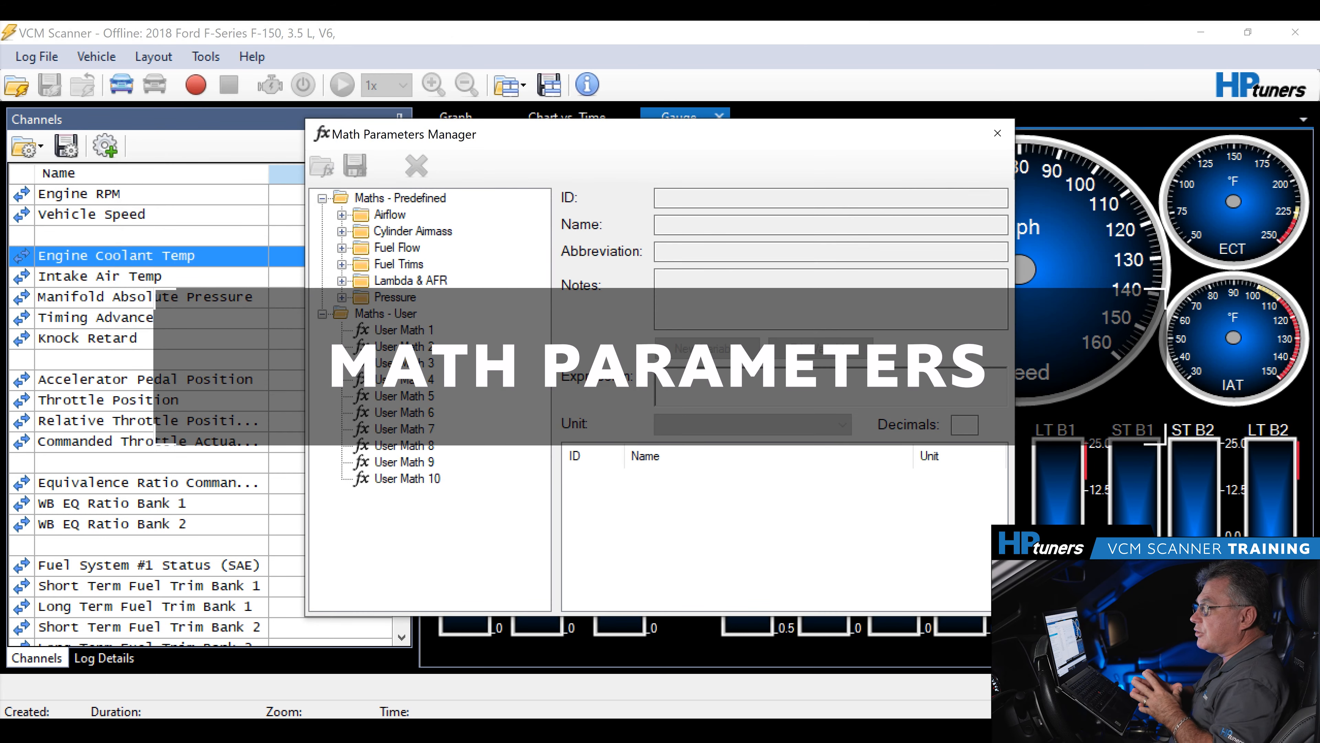
{"action": "left_click", "coordinate": [341, 215]}
{"action": "left_click", "coordinate": [342, 248]}
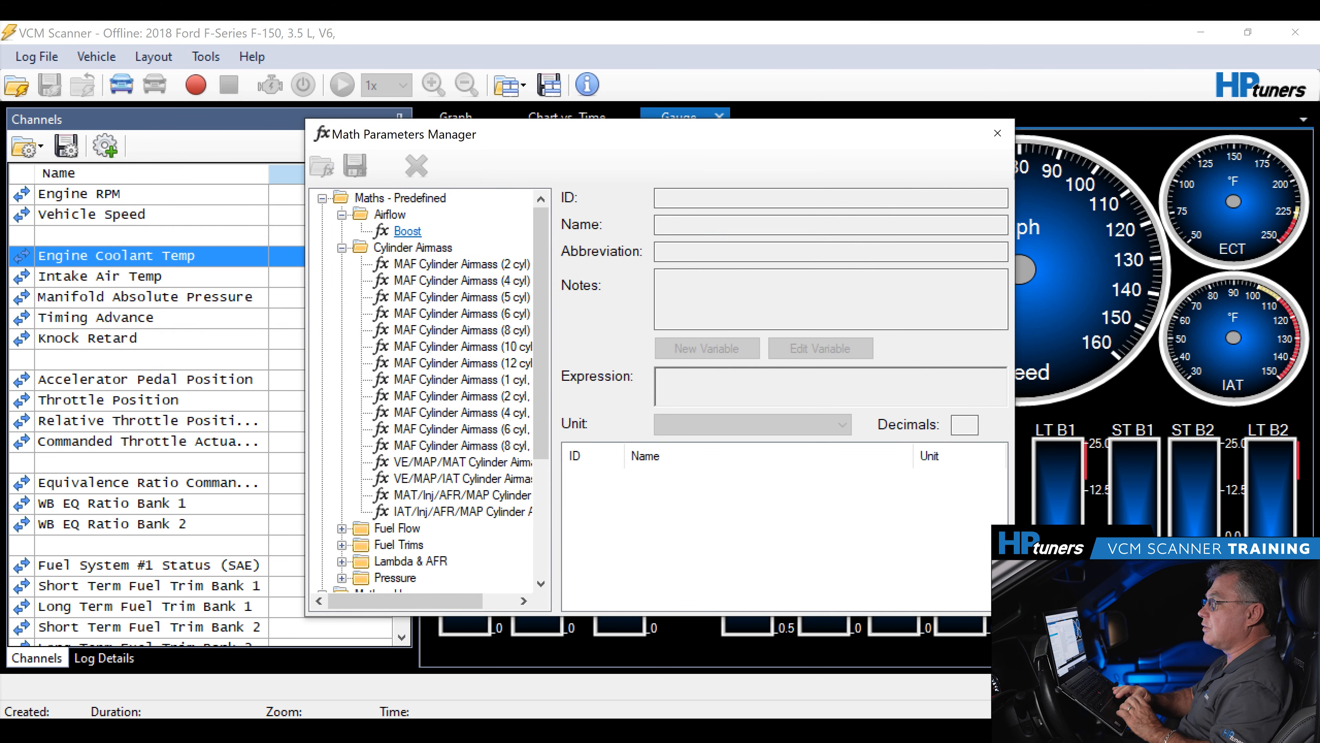
{"action": "left_click", "coordinate": [408, 232]}
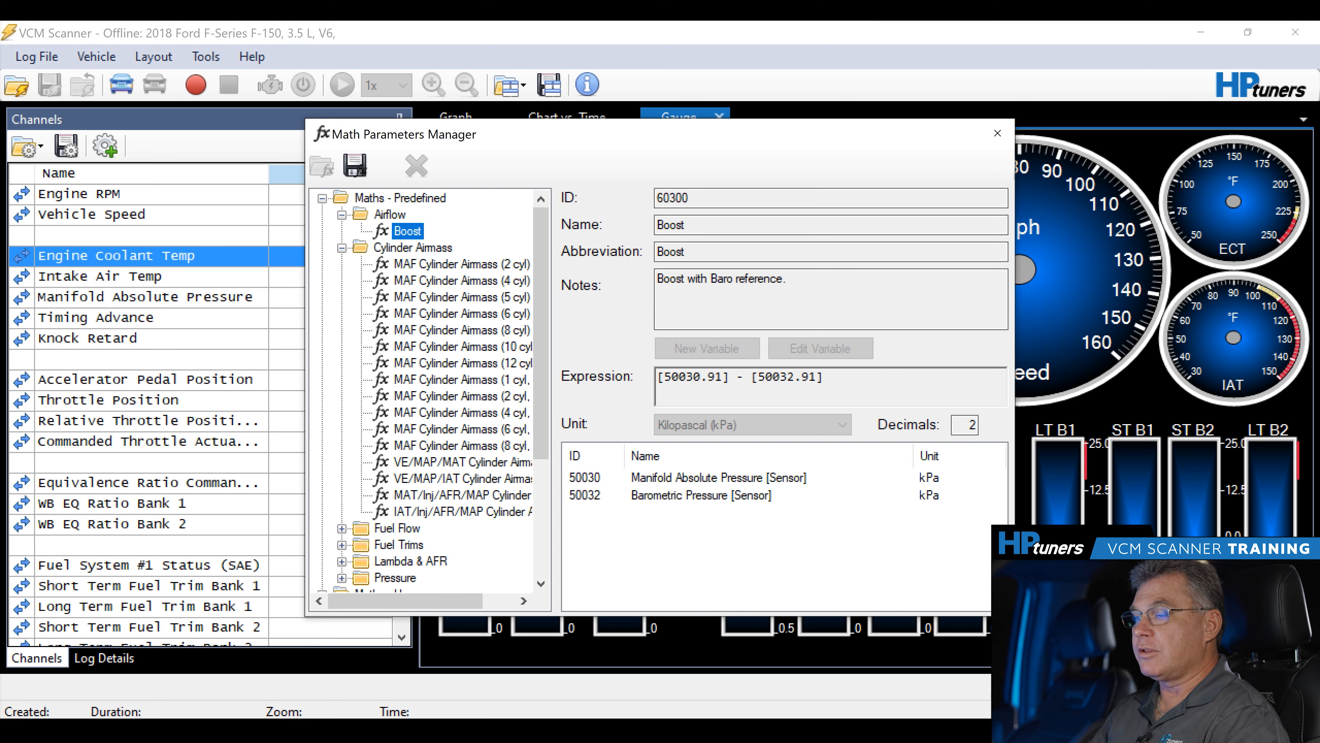
{"action": "left_click", "coordinate": [341, 562]}
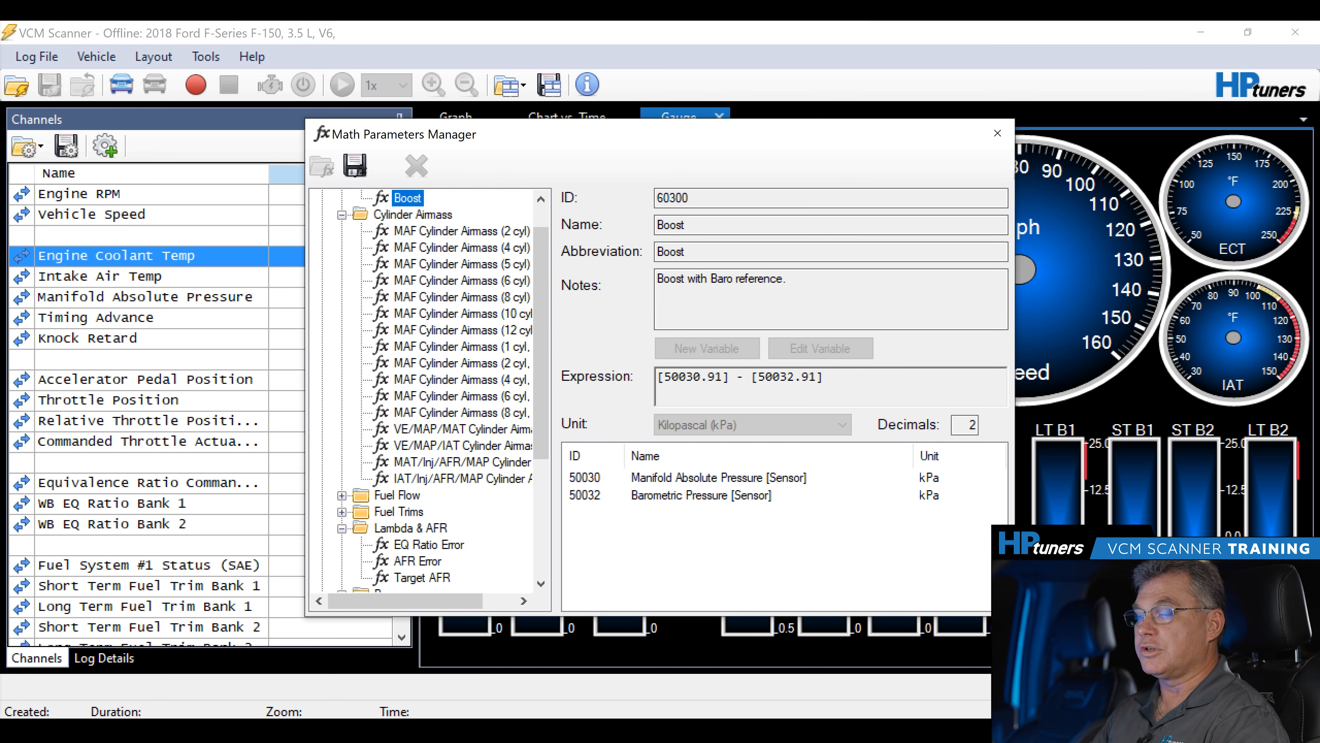
{"action": "left_click", "coordinate": [429, 545]}
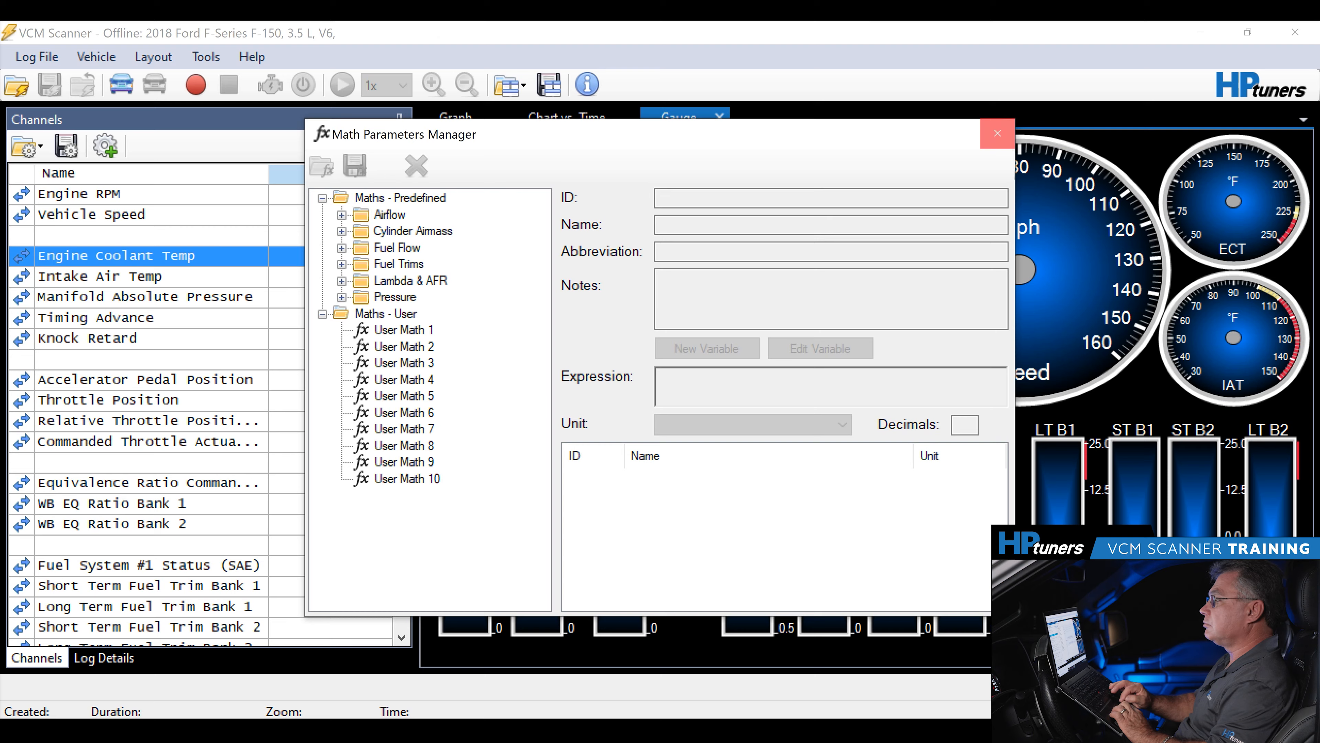
{"action": "key", "text": "Escape"}
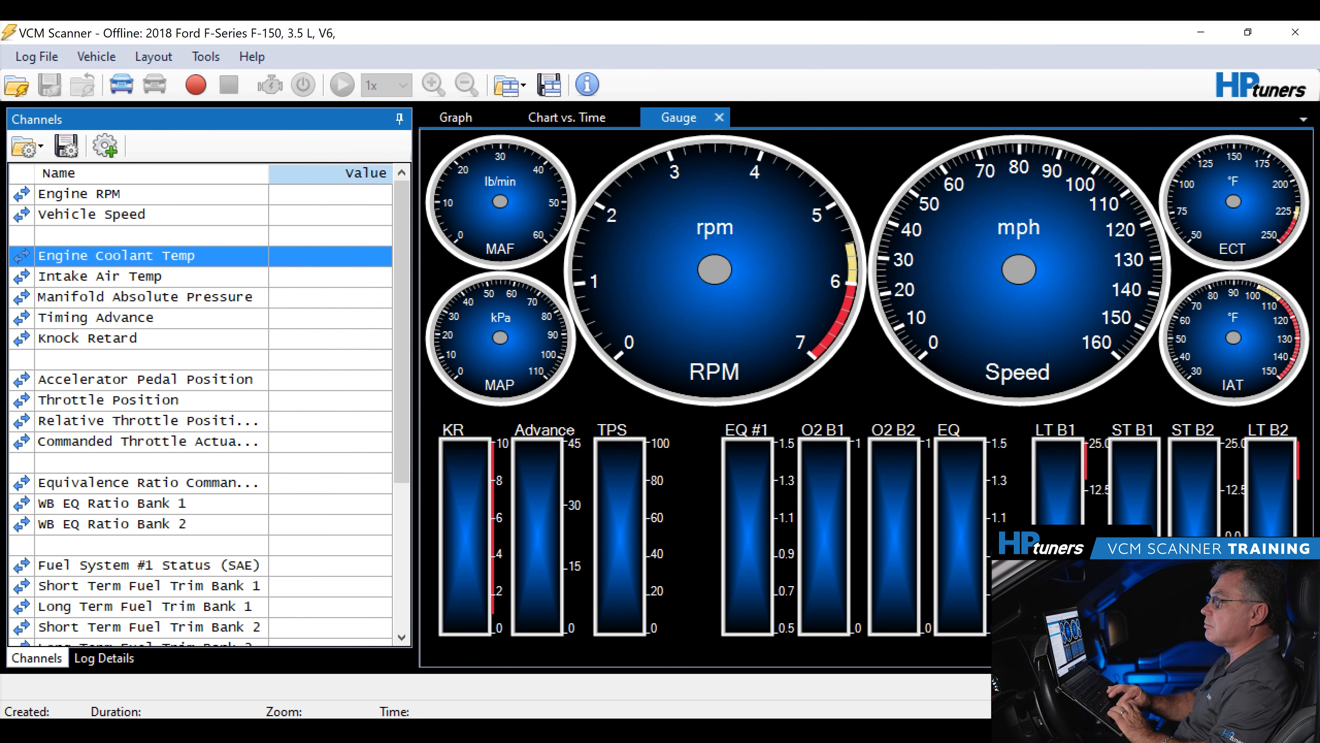
- Look up the units available for Electric Current in the Quantities & Units reference and close it
{"action": "left_click", "coordinate": [206, 57]}
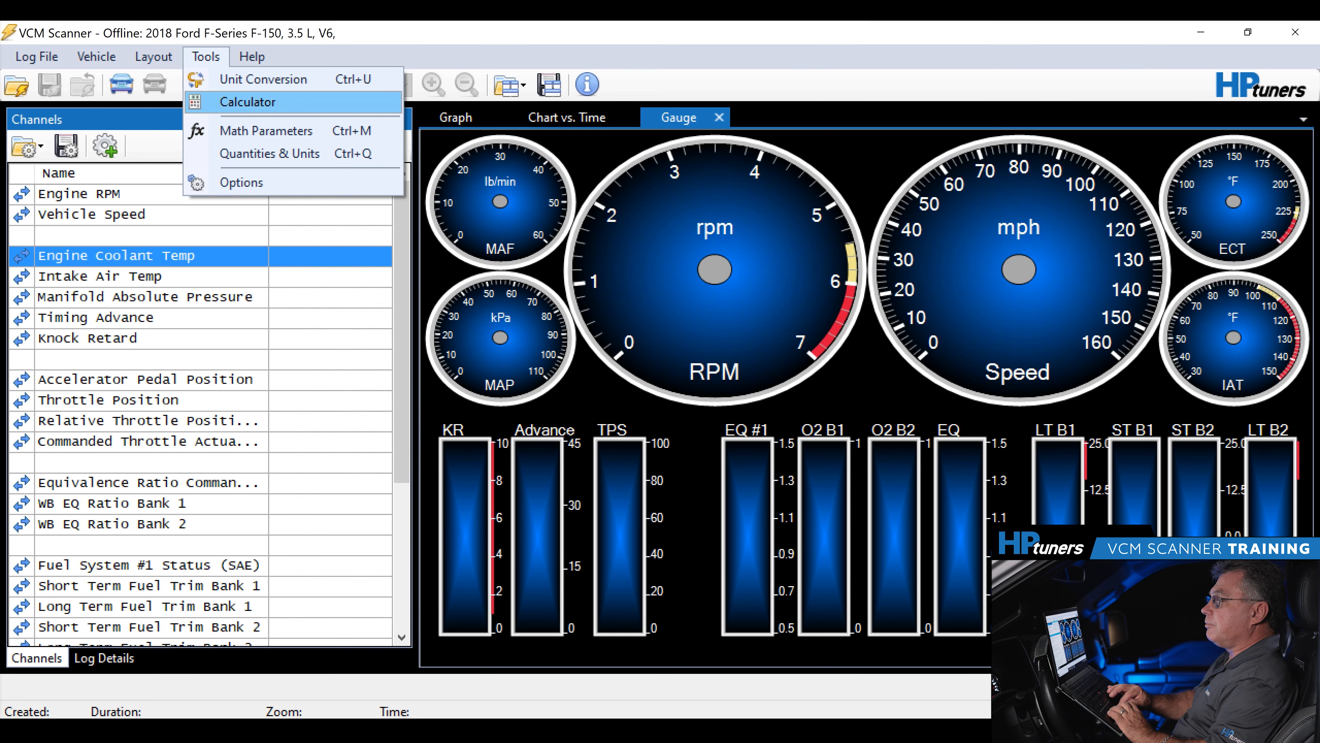
{"action": "key", "text": "Return"}
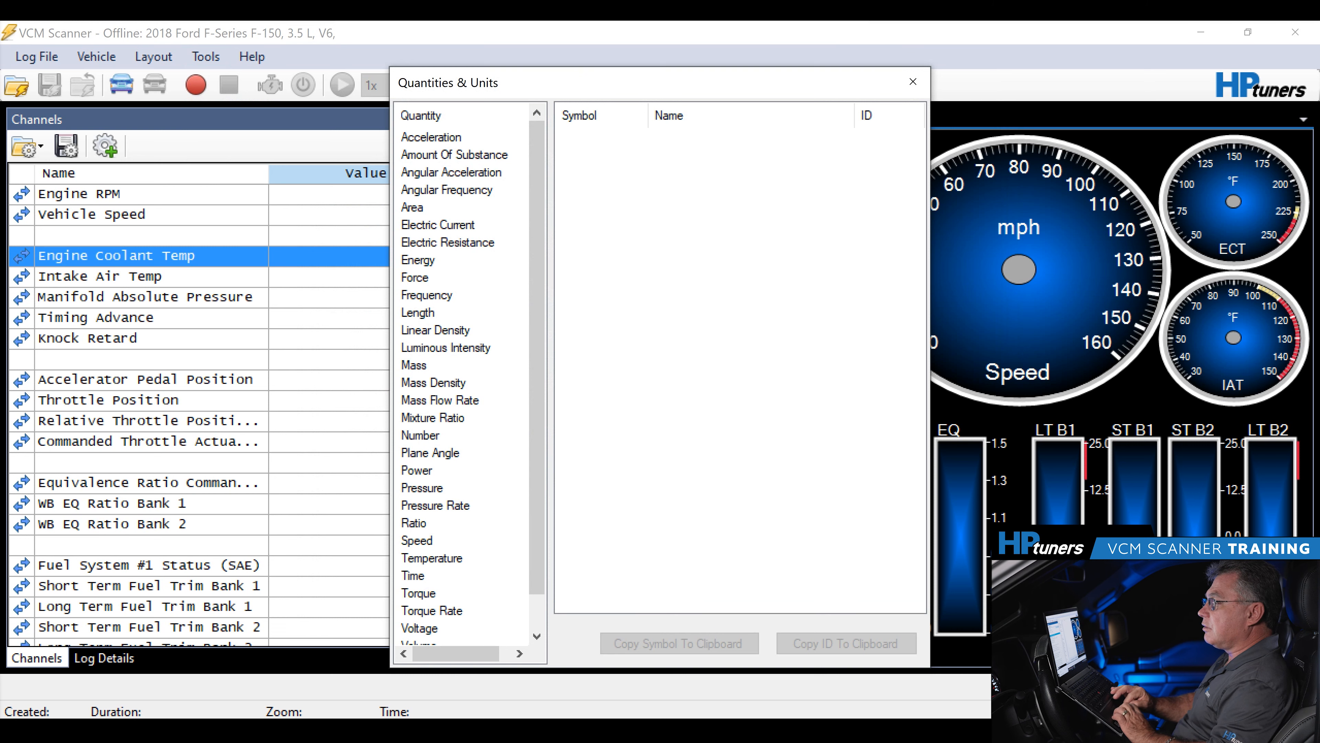
{"action": "left_click", "coordinate": [438, 224]}
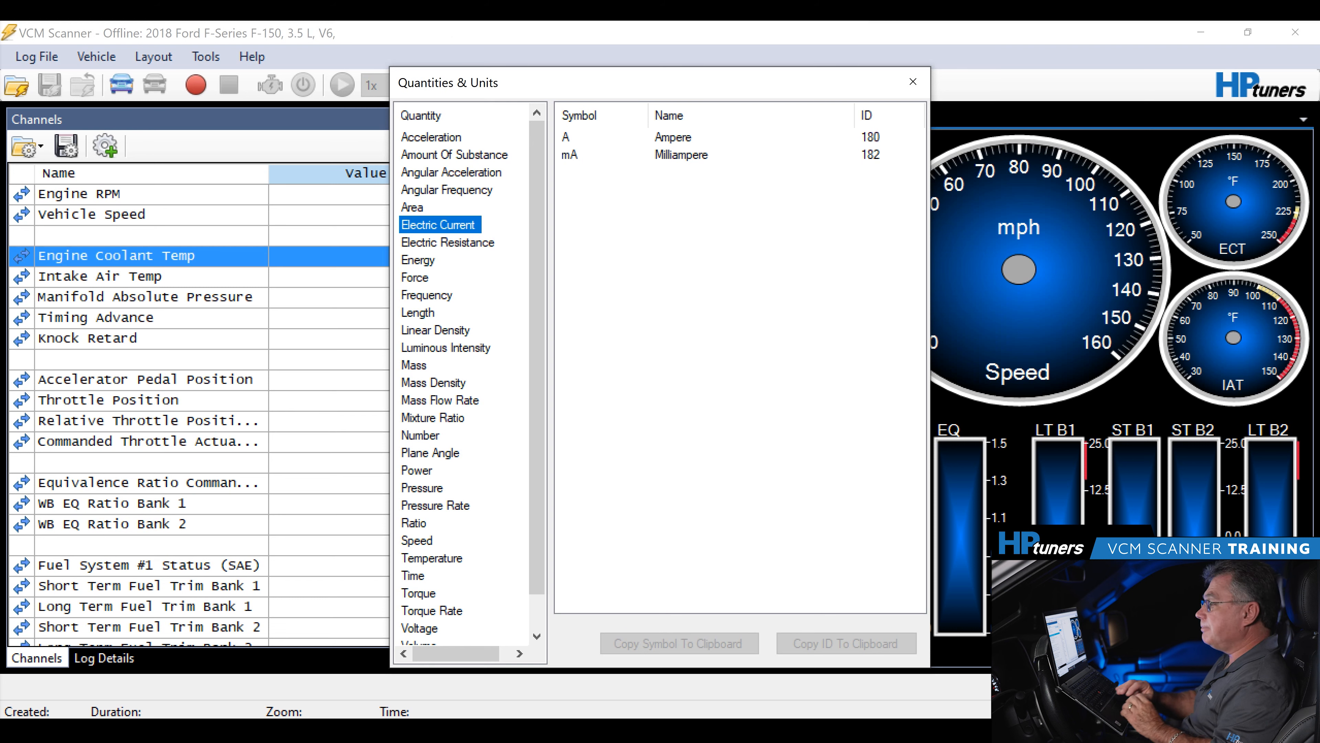
{"action": "left_click", "coordinate": [913, 82]}
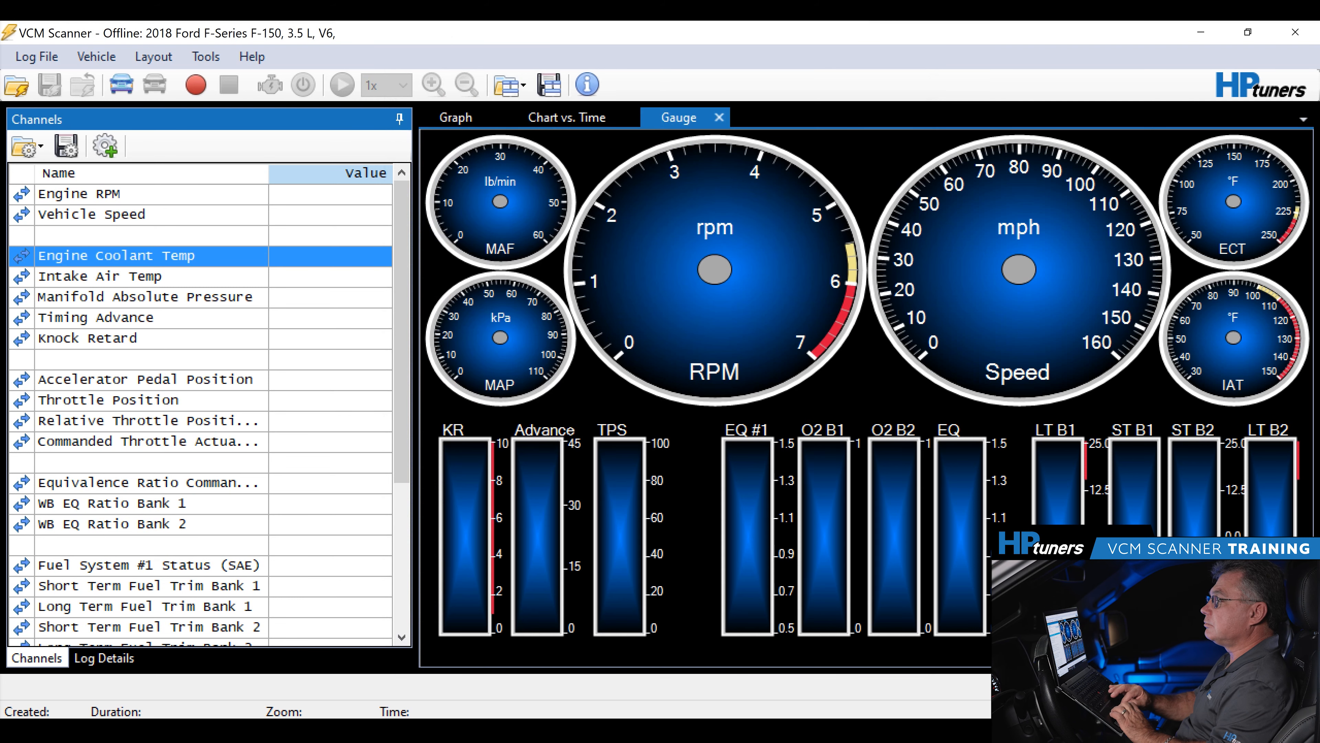
- Review the available languages in the VCM Suite options, keeping English (United States)
{"action": "left_click", "coordinate": [206, 56]}
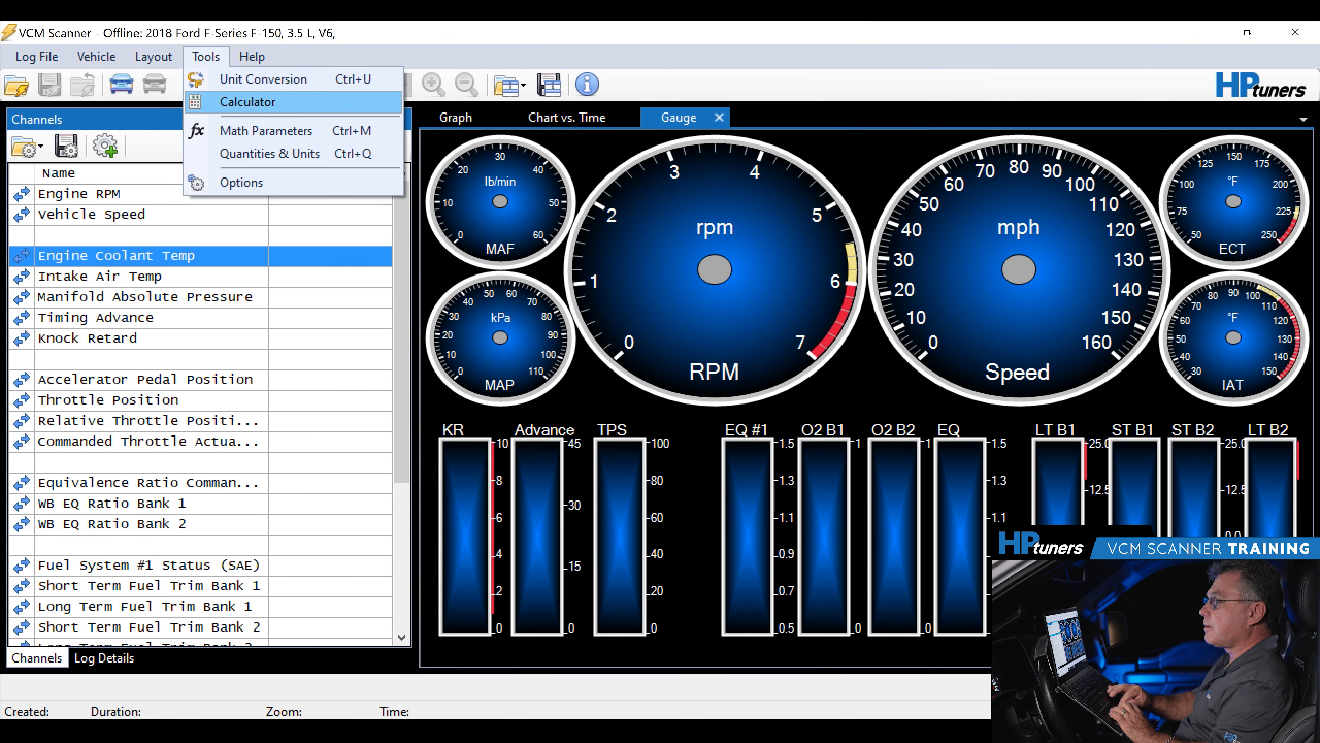
{"action": "left_click", "coordinate": [241, 182]}
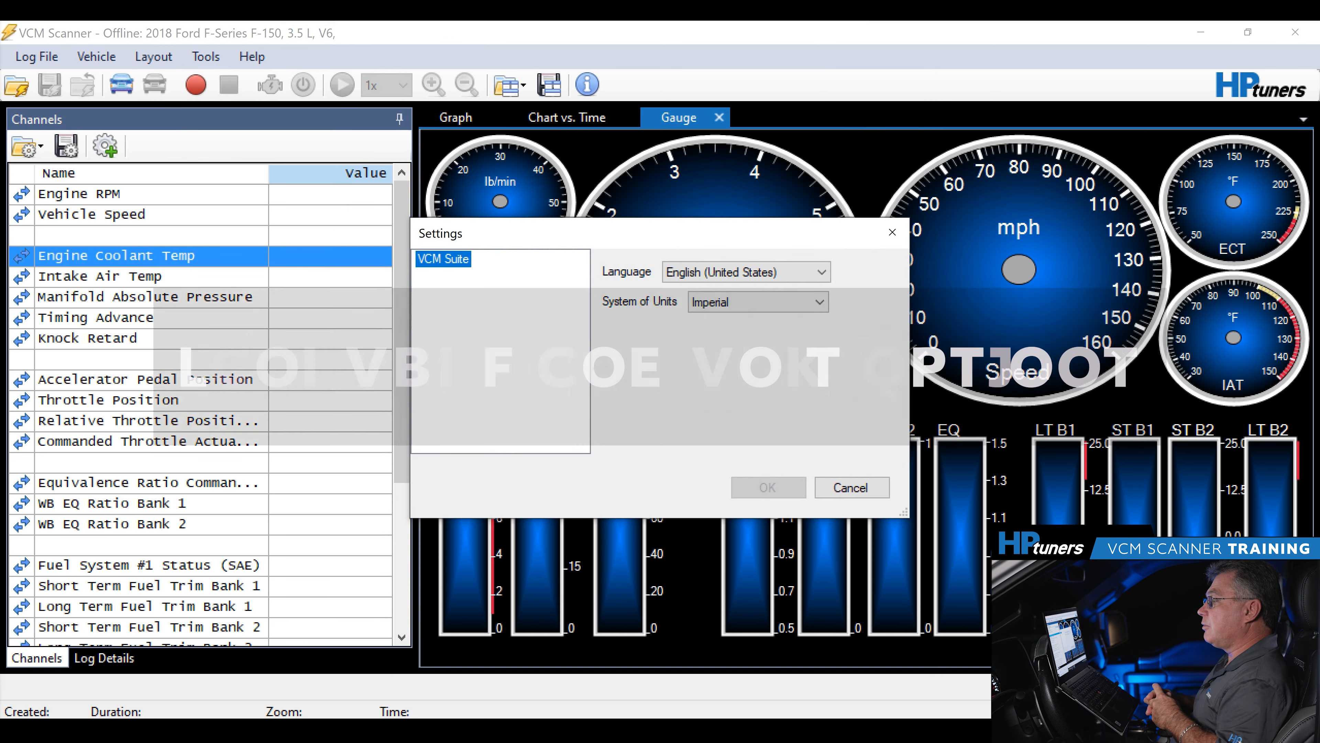
{"action": "left_click", "coordinate": [821, 272]}
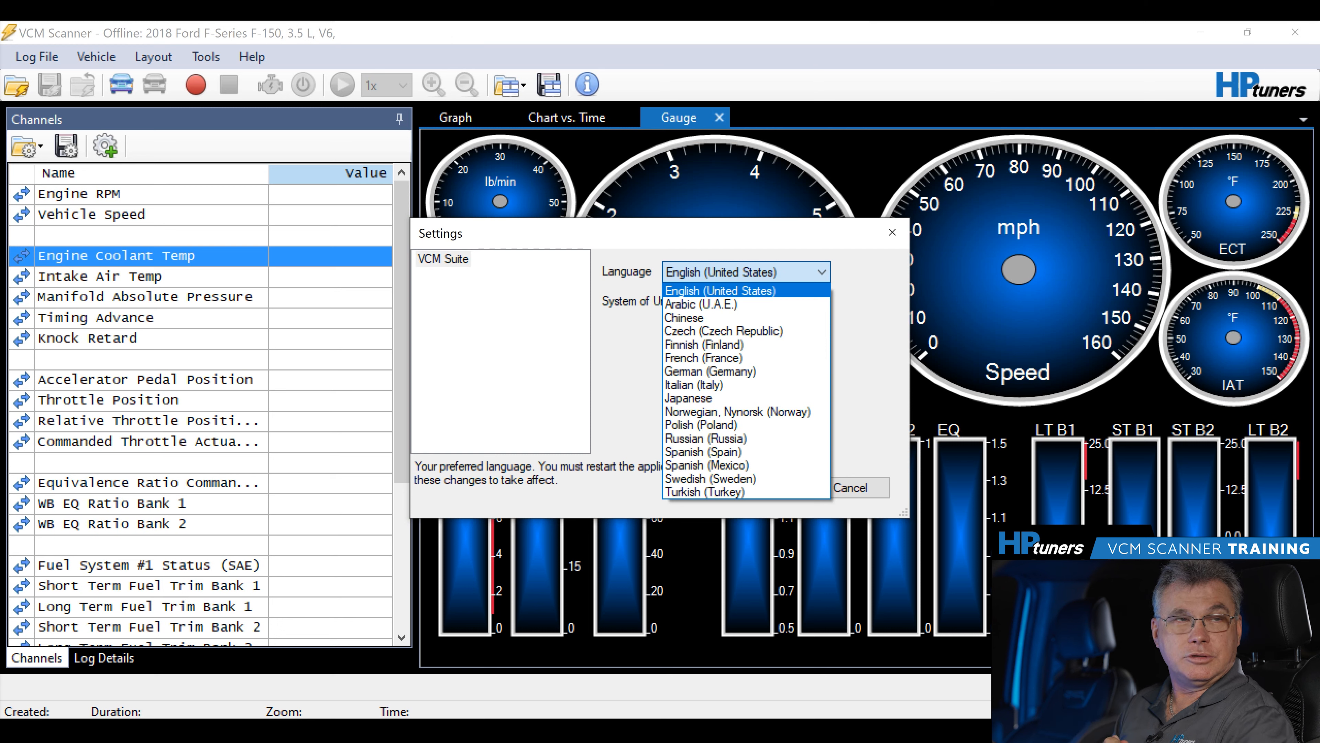
{"action": "left_click", "coordinate": [821, 272]}
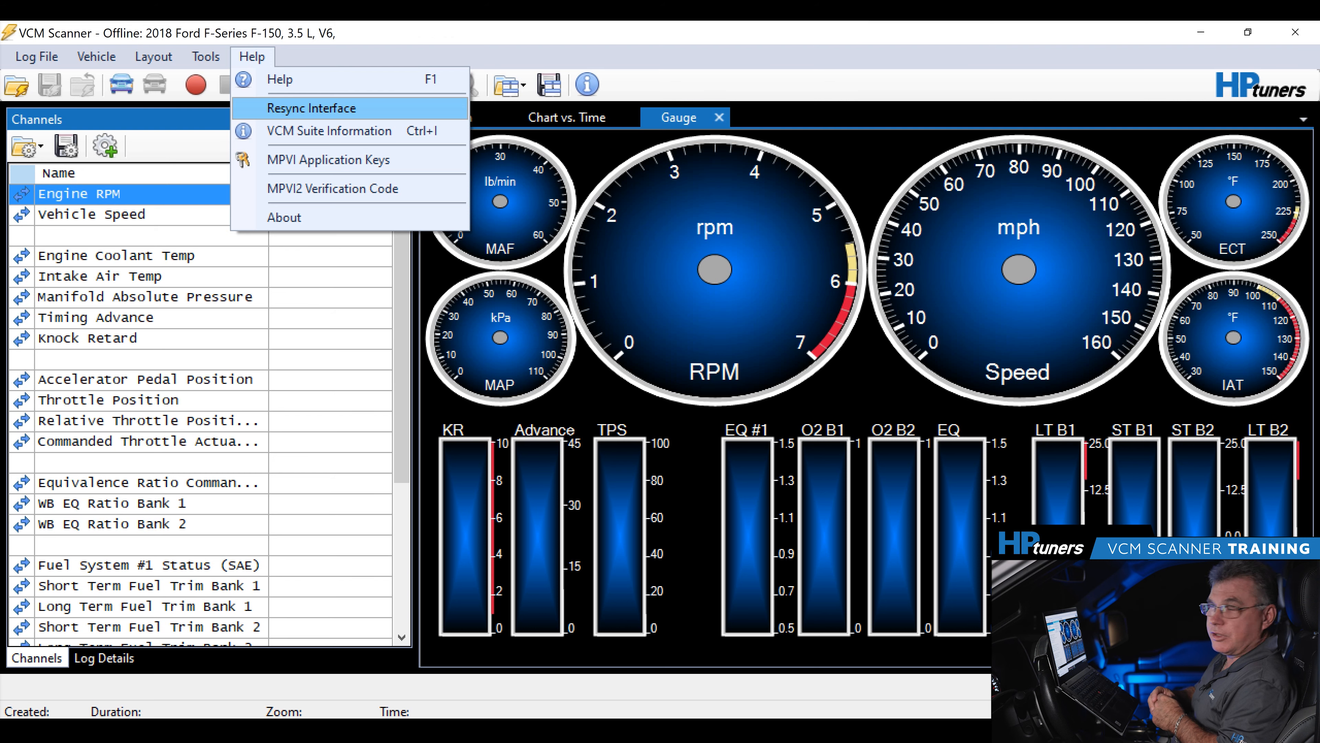
- Gather the VCM Suite information, read through the report and close it
{"action": "left_click", "coordinate": [329, 131]}
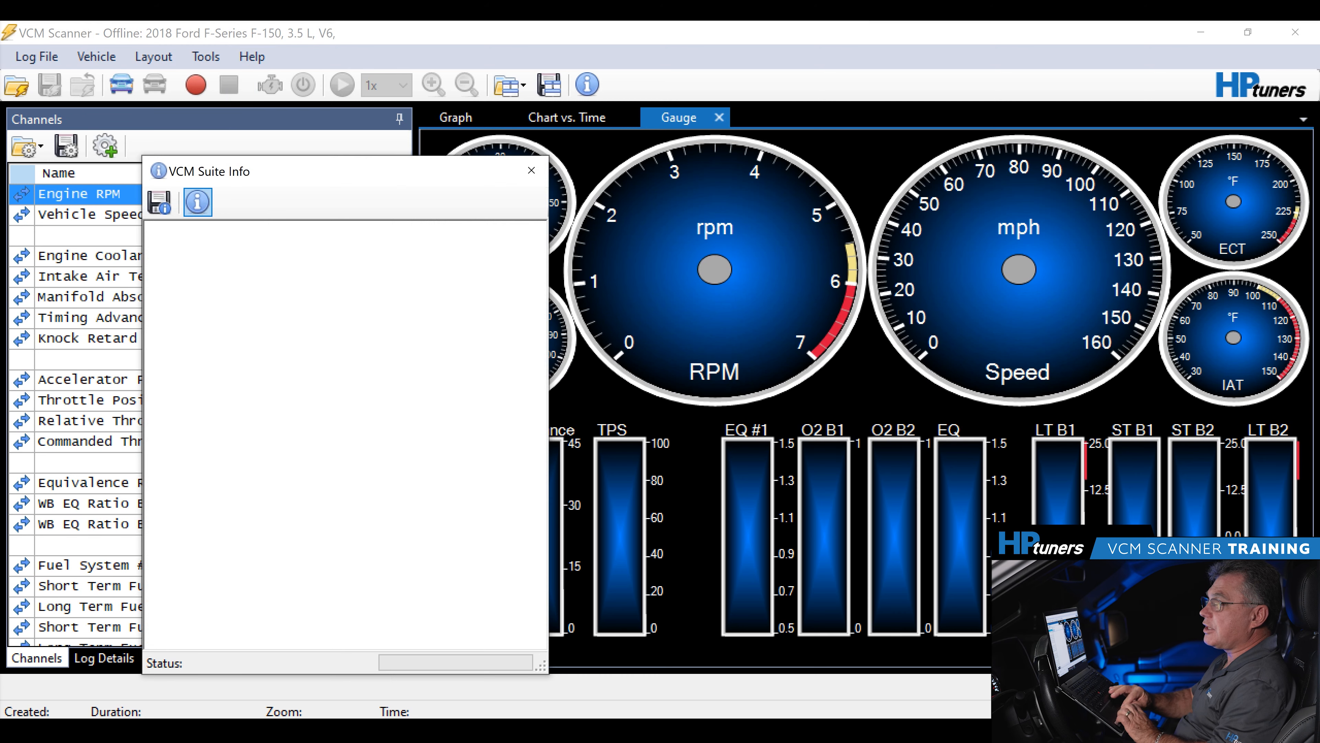
{"action": "left_click", "coordinate": [198, 202]}
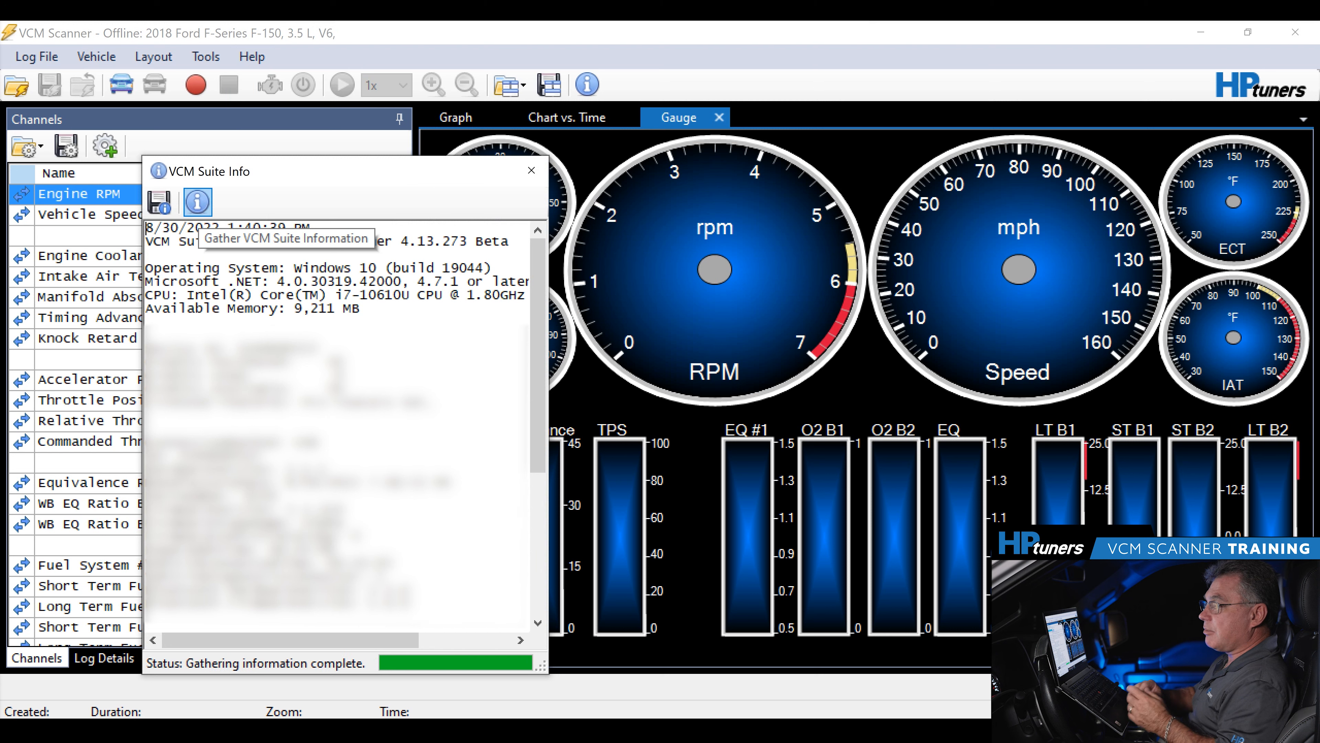
{"action": "scroll", "coordinate": [338, 416], "scroll_direction": "down", "scroll_amount": 10}
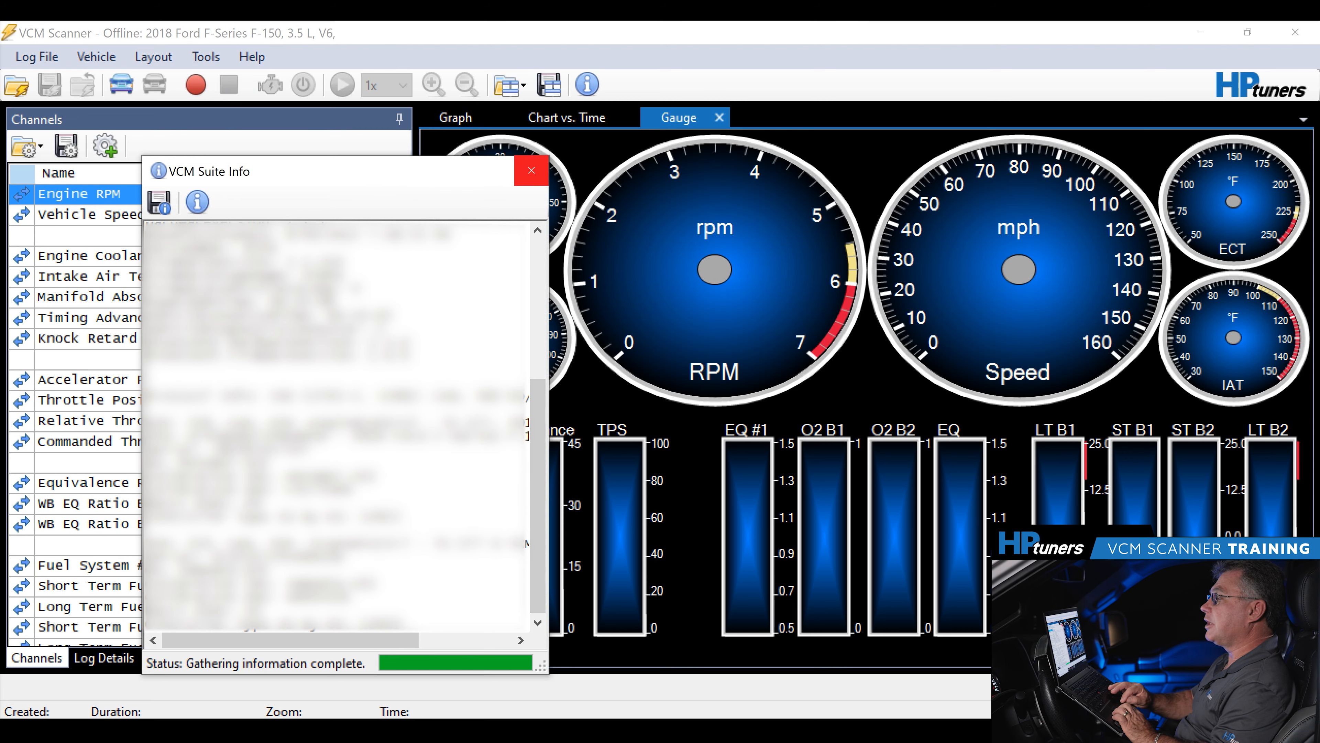
{"action": "left_click", "coordinate": [531, 170]}
- View the MPVI application key entry form and close it without adding a key
{"action": "left_click", "coordinate": [252, 56]}
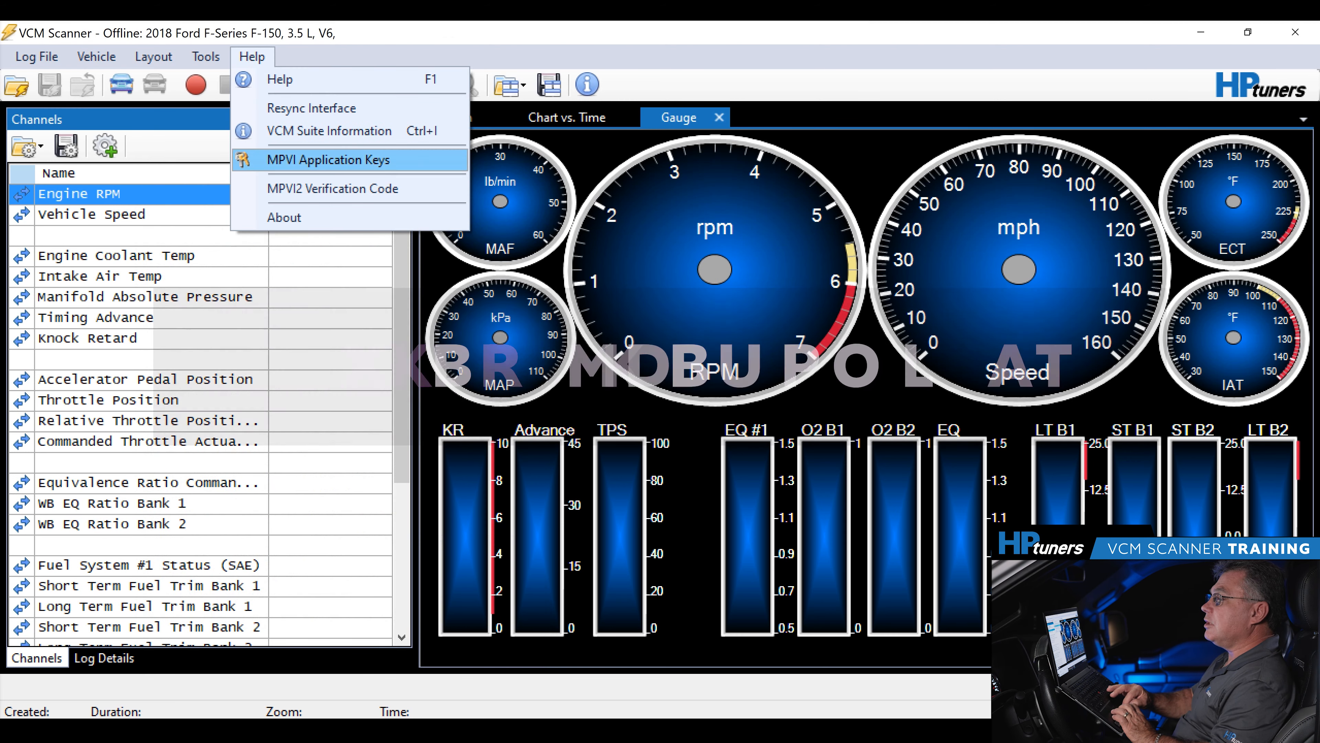
{"action": "left_click", "coordinate": [328, 160]}
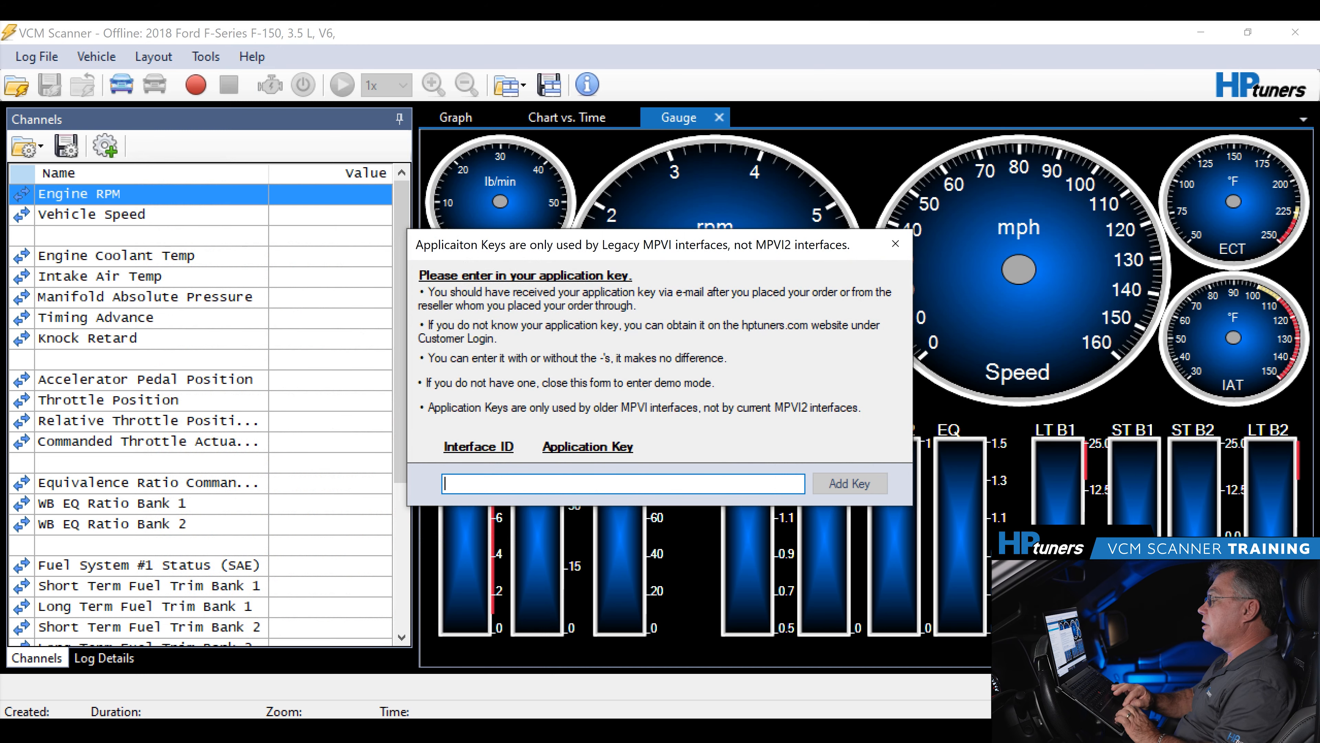
{"action": "left_click", "coordinate": [895, 243]}
- Generate the MPVI2 interface's verification code, close the result, and view the program's About information
{"action": "left_click", "coordinate": [252, 57]}
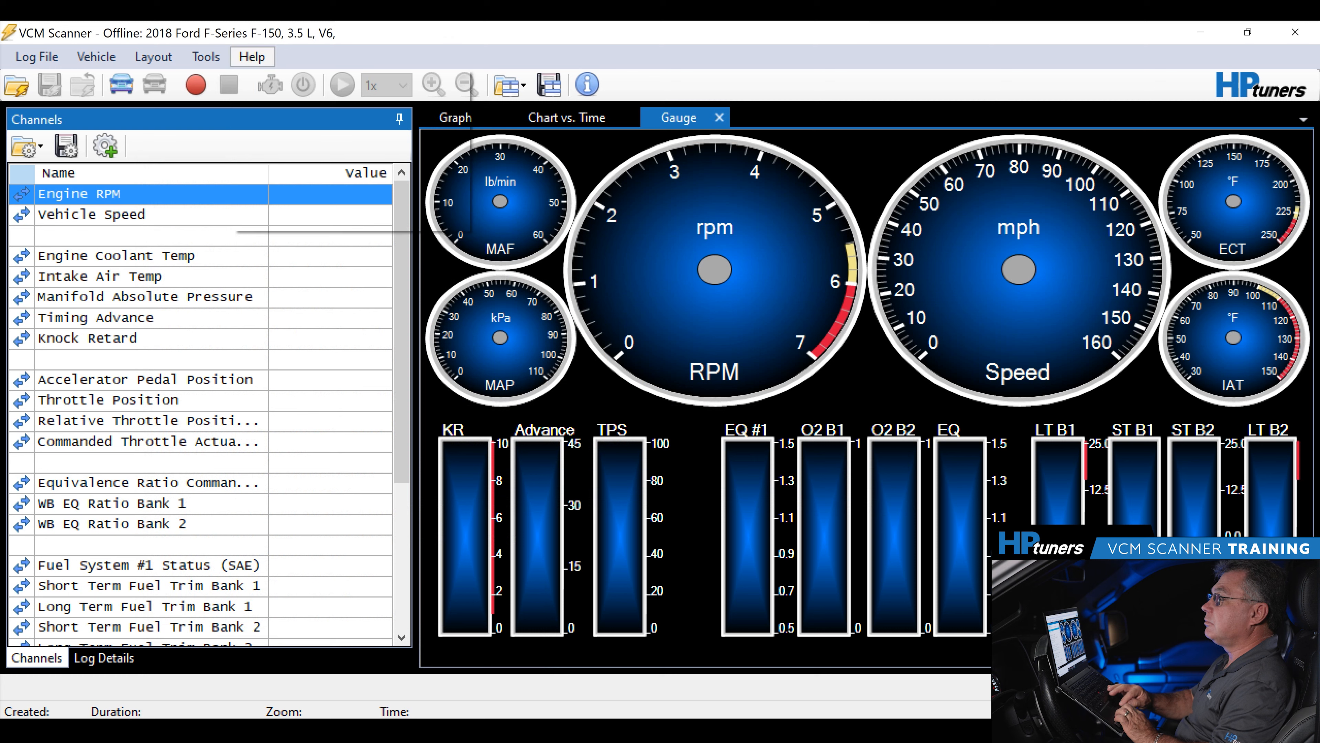
{"action": "left_click", "coordinate": [333, 189]}
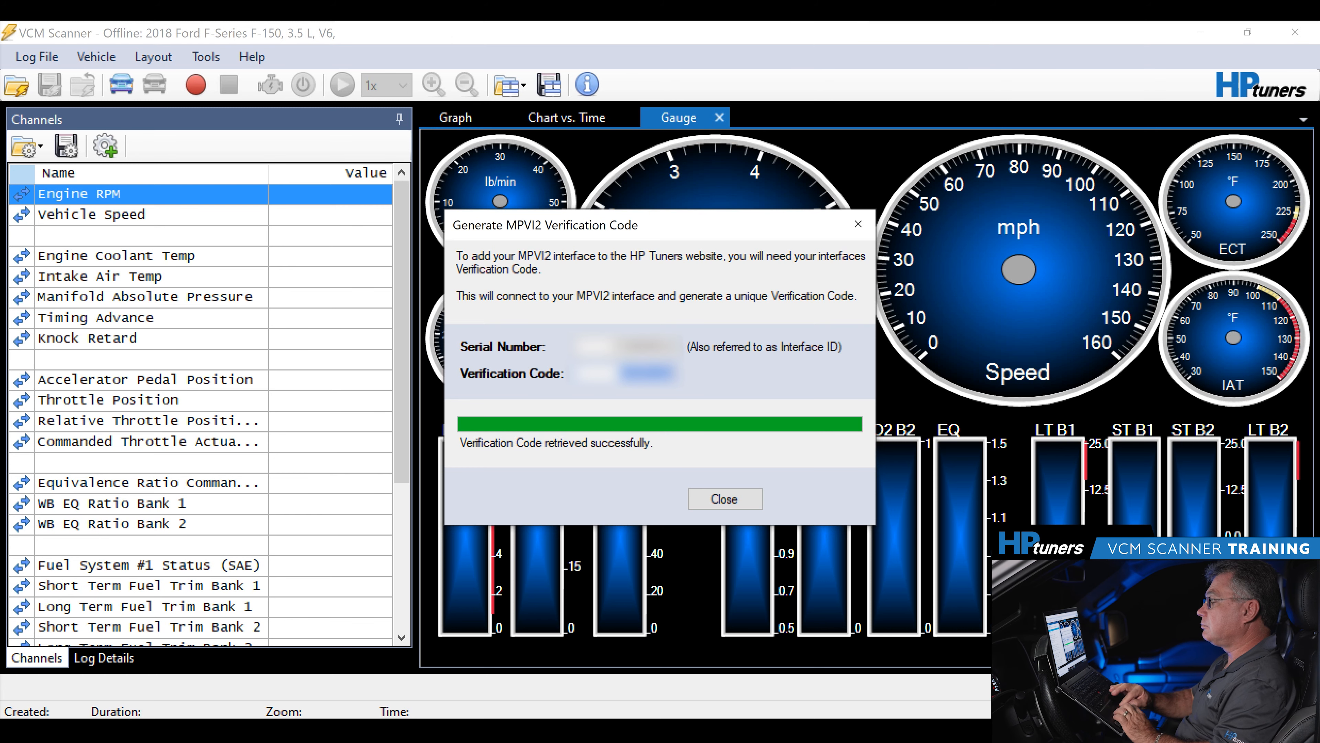
{"action": "left_click", "coordinate": [725, 499]}
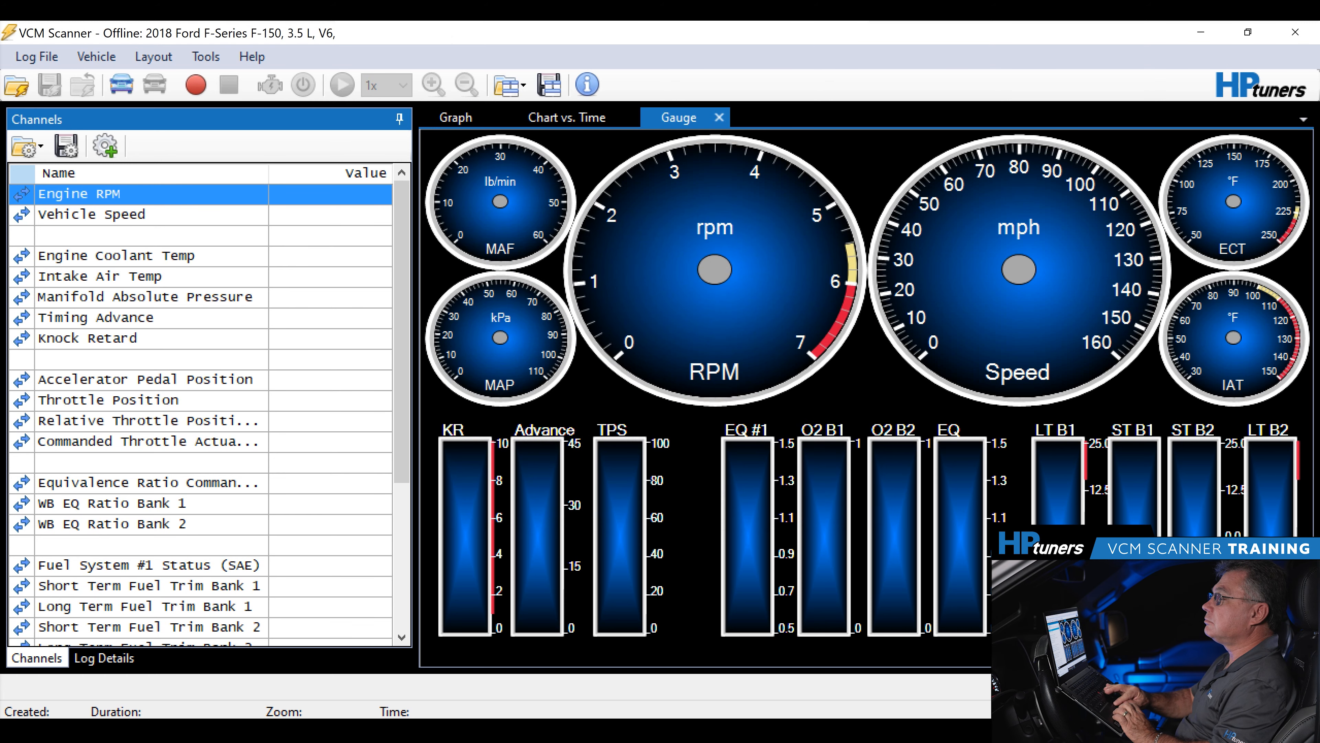
{"action": "left_click", "coordinate": [252, 56]}
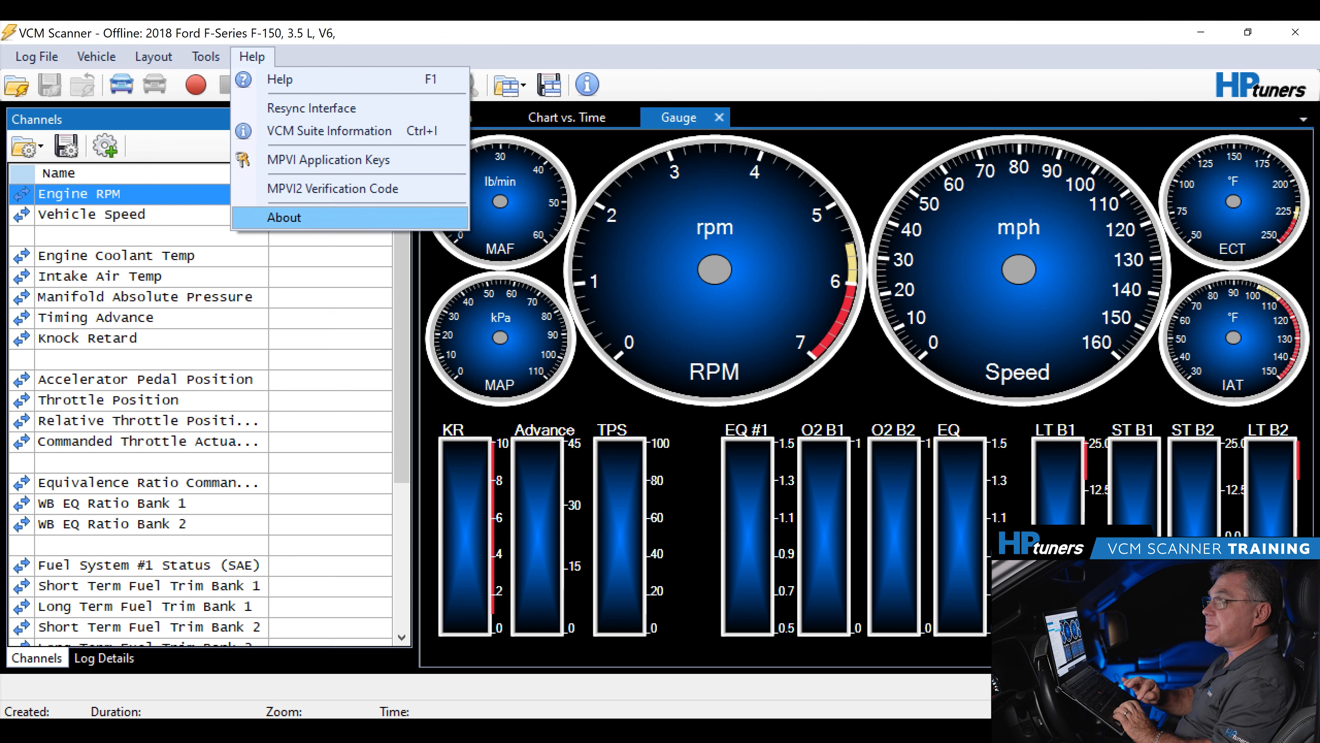
{"action": "left_click", "coordinate": [283, 217]}
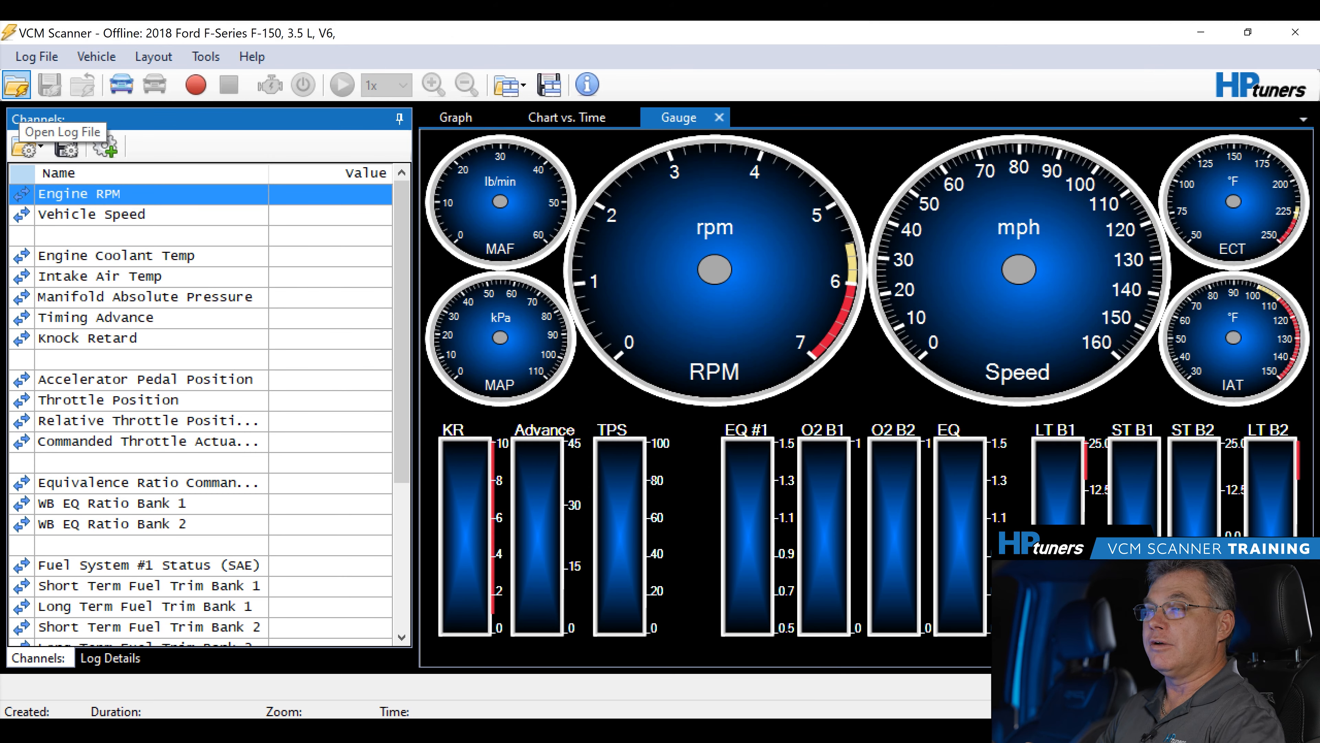
- Open the saved Raptor 1 log file
{"action": "left_click", "coordinate": [26, 148]}
{"action": "left_click", "coordinate": [229, 224]}
{"action": "double_click", "coordinate": [234, 224]}
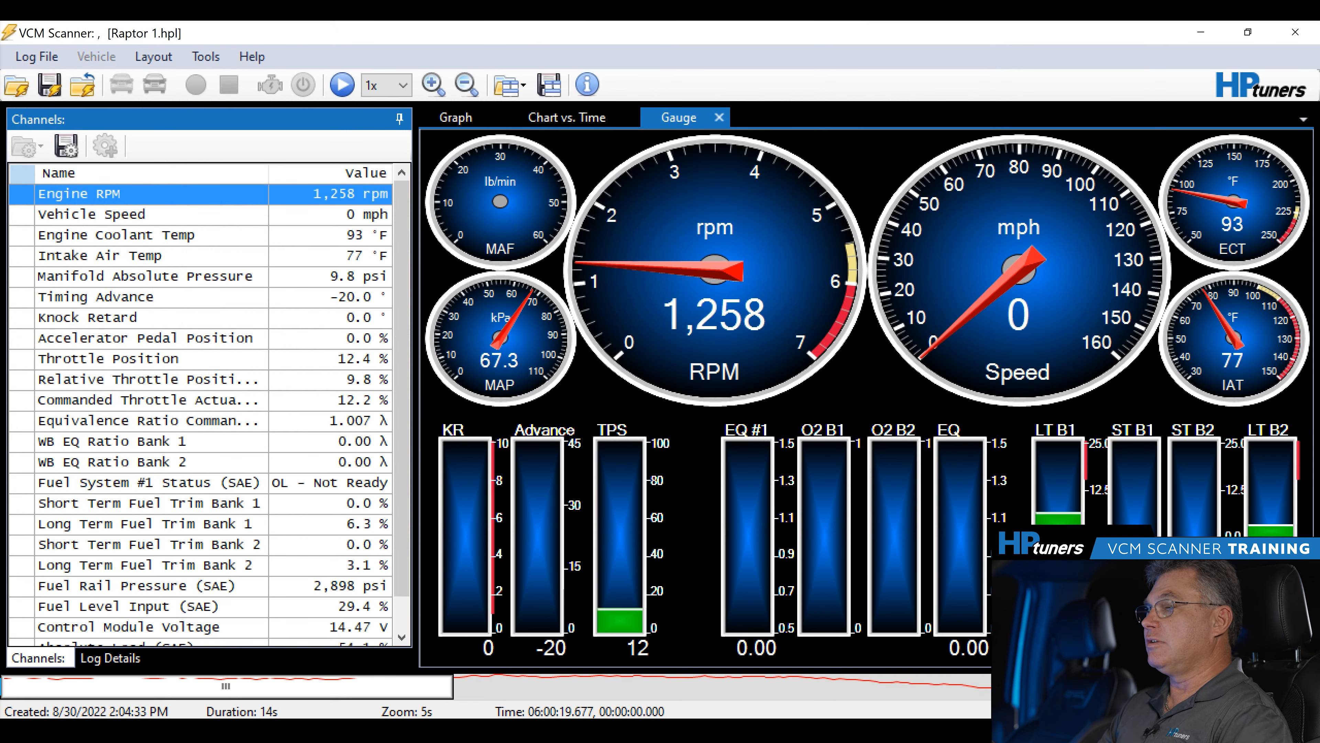
- Review the Raptor 1 log in the Chart vs. Time and Graph views, and return to the Gauge view
{"action": "left_click", "coordinate": [566, 118]}
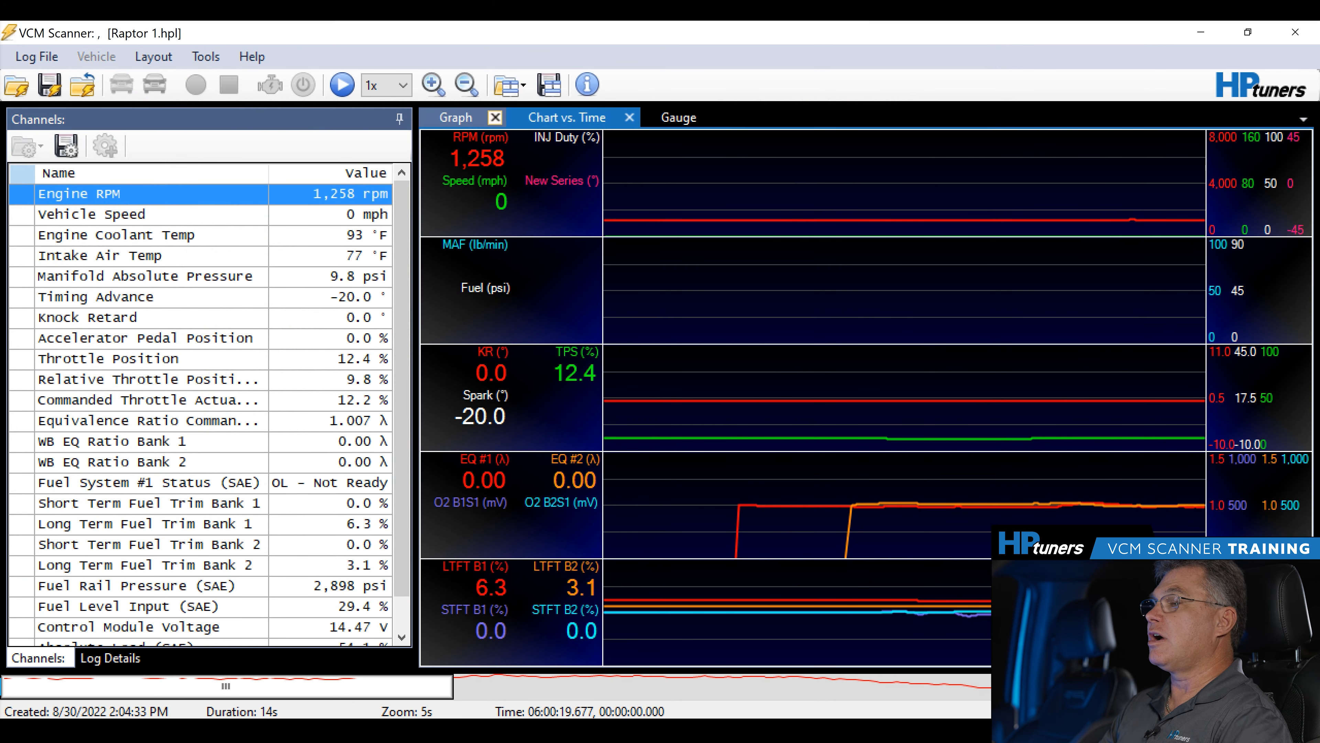
{"action": "left_click", "coordinate": [456, 118]}
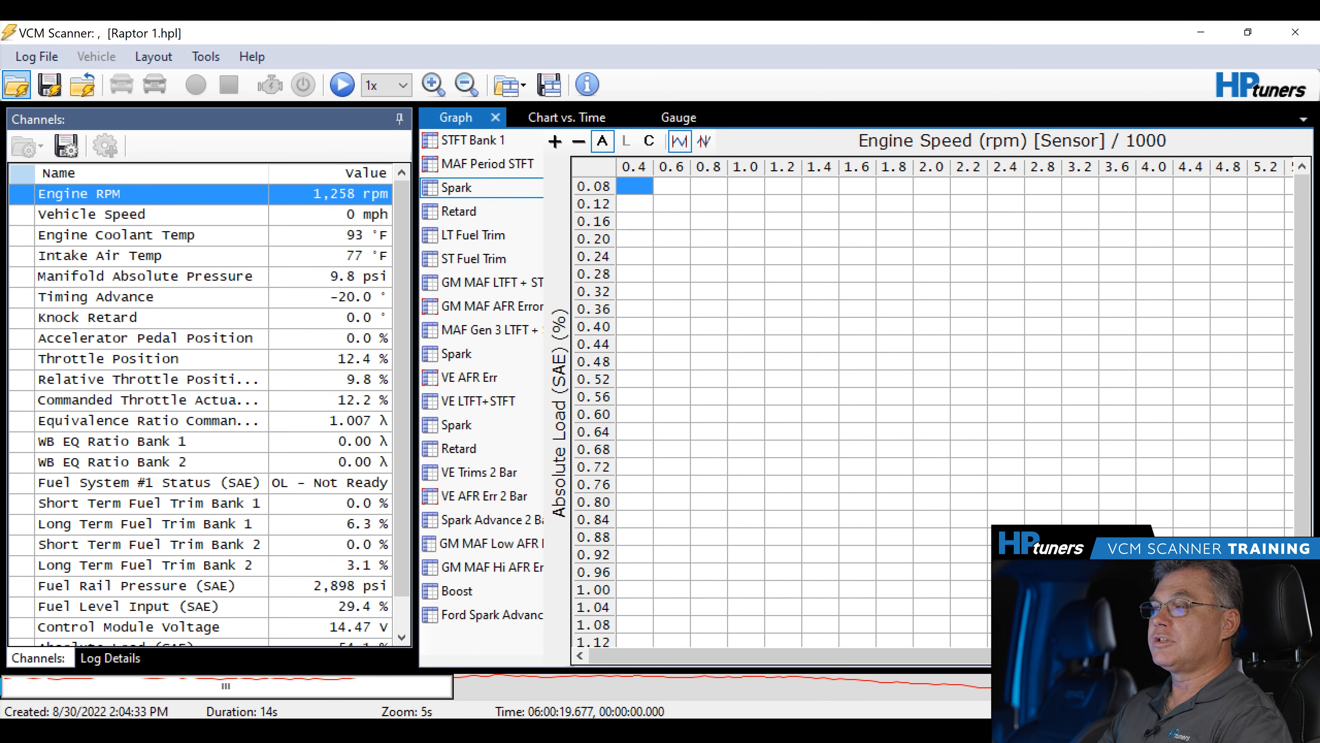
{"action": "left_click", "coordinate": [679, 118]}
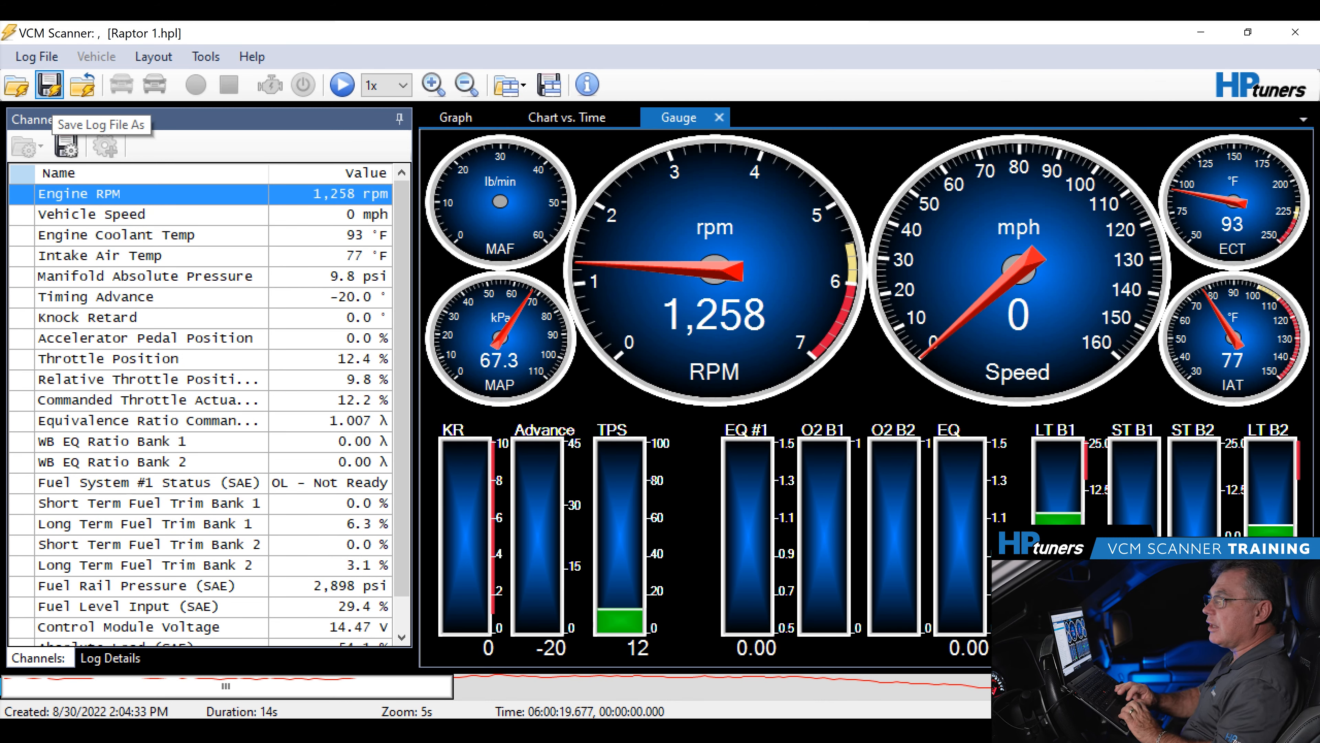
- Bring up the Save As dialog for the Raptor 1 log, cancel it, and close the log file
{"action": "left_click", "coordinate": [49, 85]}
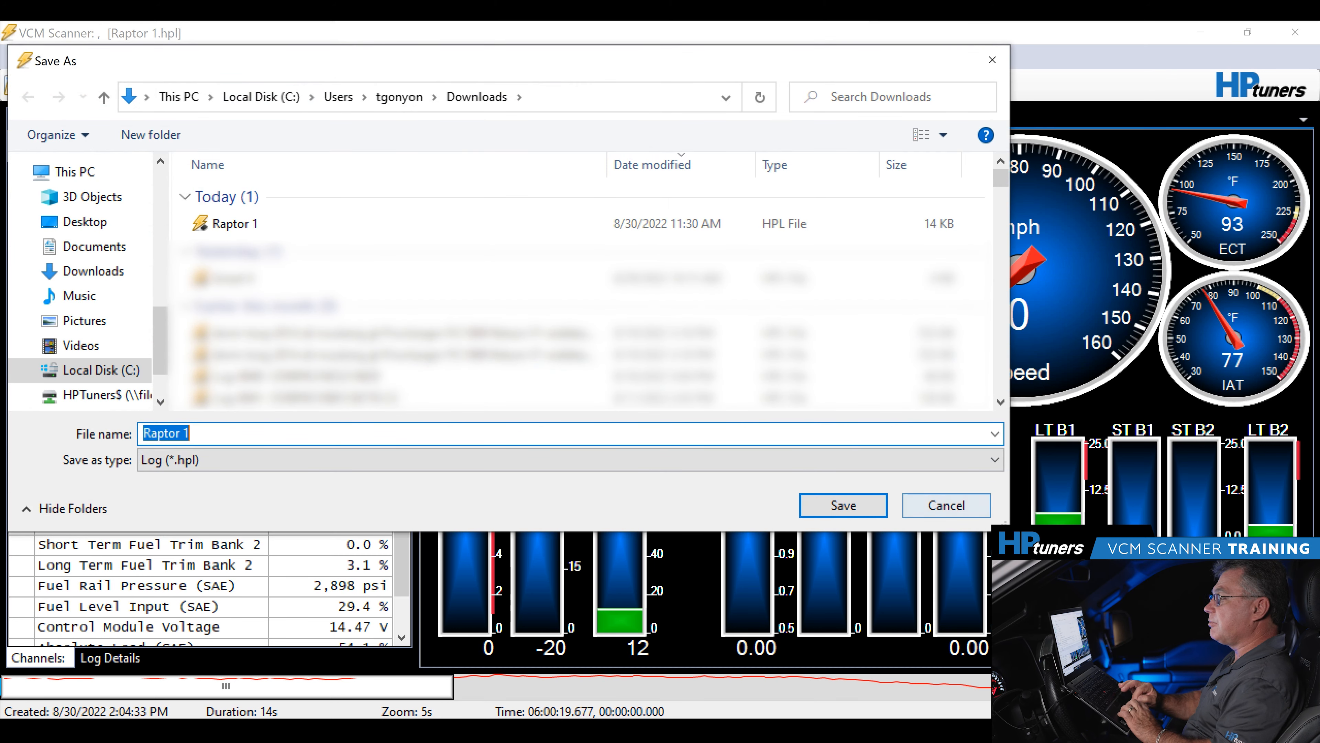
{"action": "left_click", "coordinate": [947, 505]}
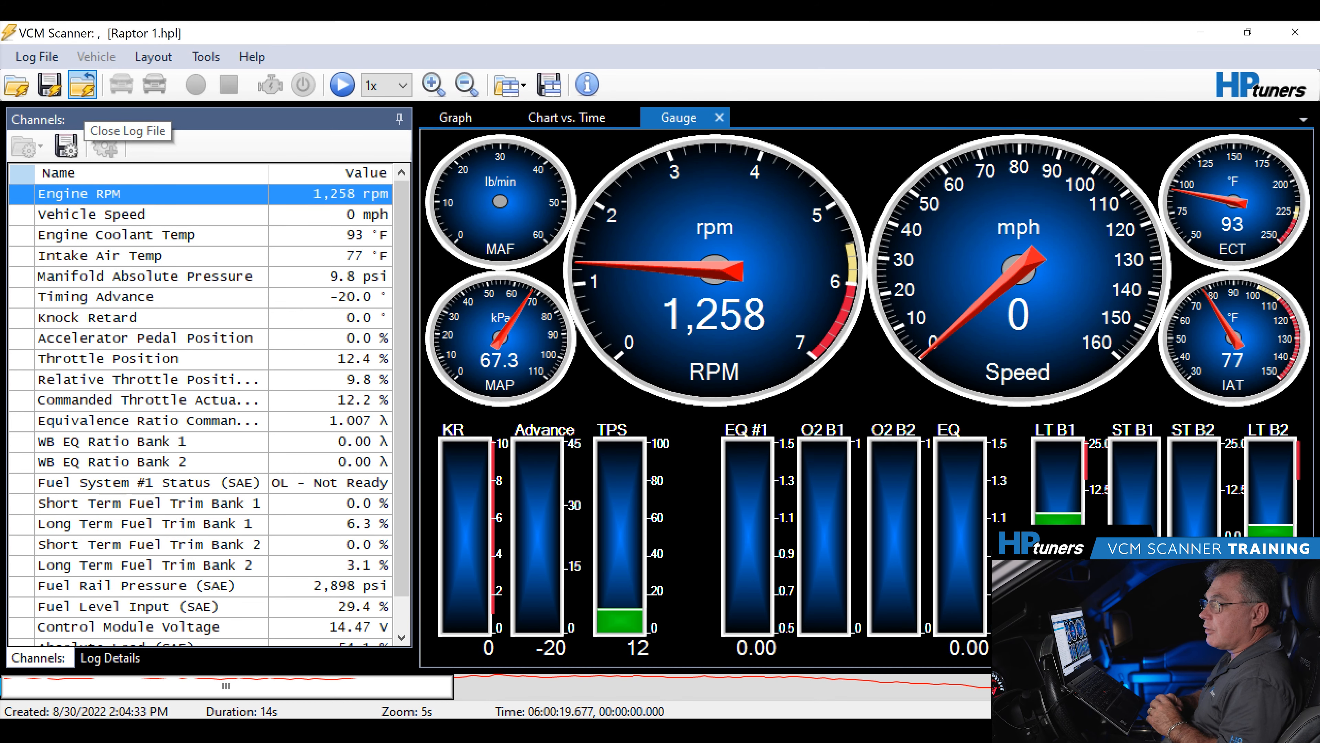
{"action": "left_click", "coordinate": [82, 84]}
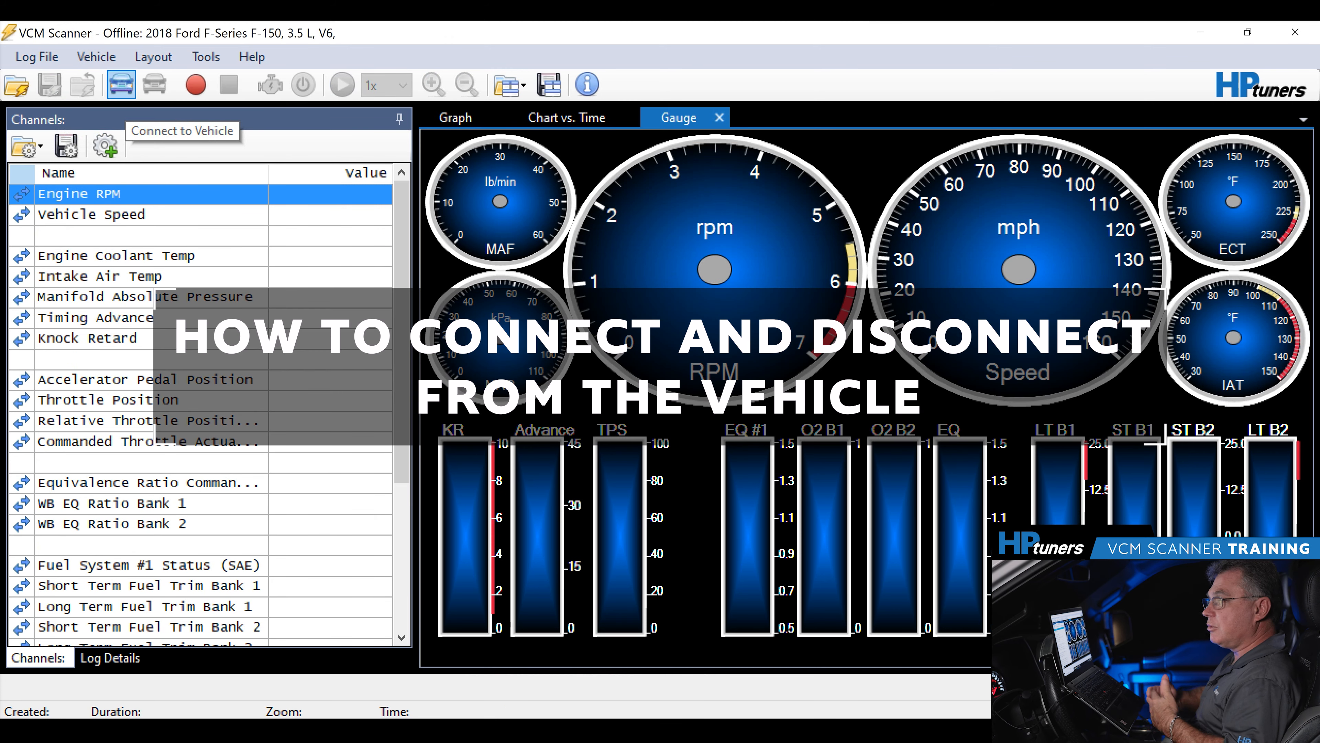
- Connect to the vehicle and disconnect, and run a short scan that is ended by disconnecting from the vehicle
{"action": "left_click", "coordinate": [121, 84]}
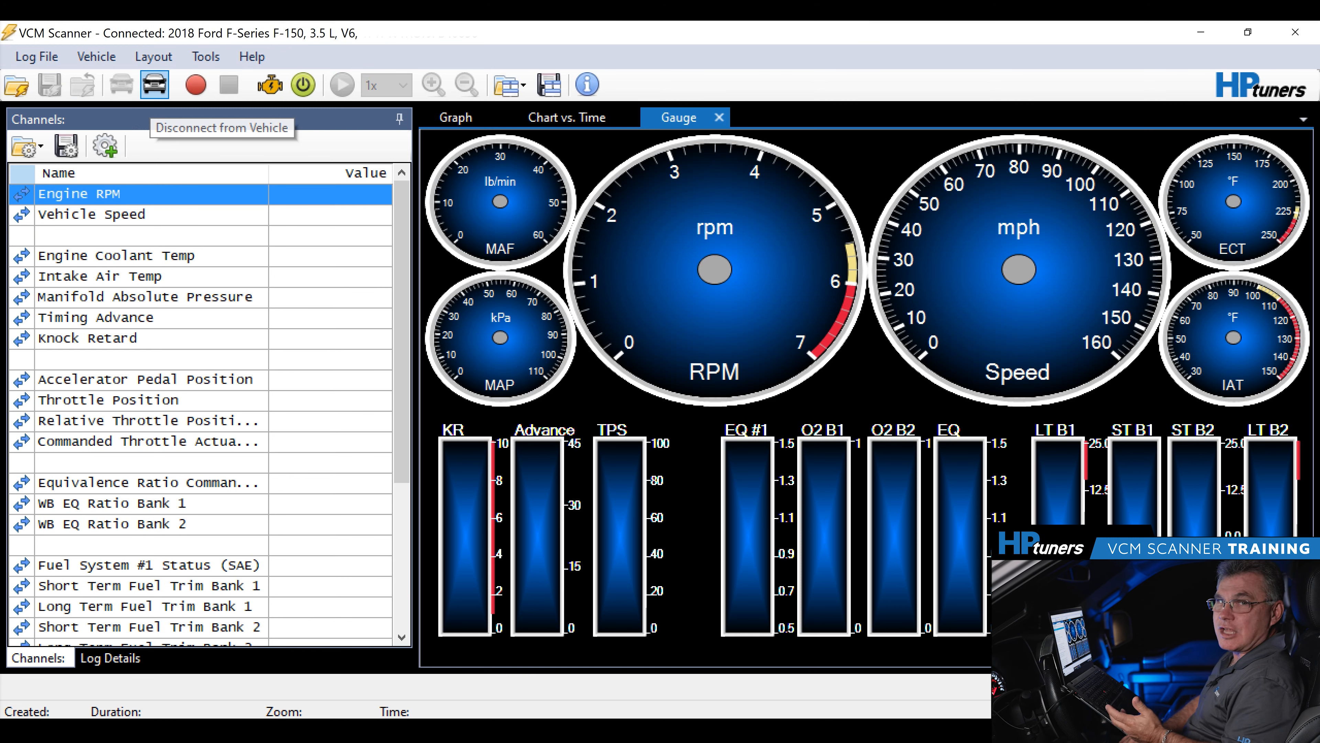
{"action": "left_click", "coordinate": [154, 84]}
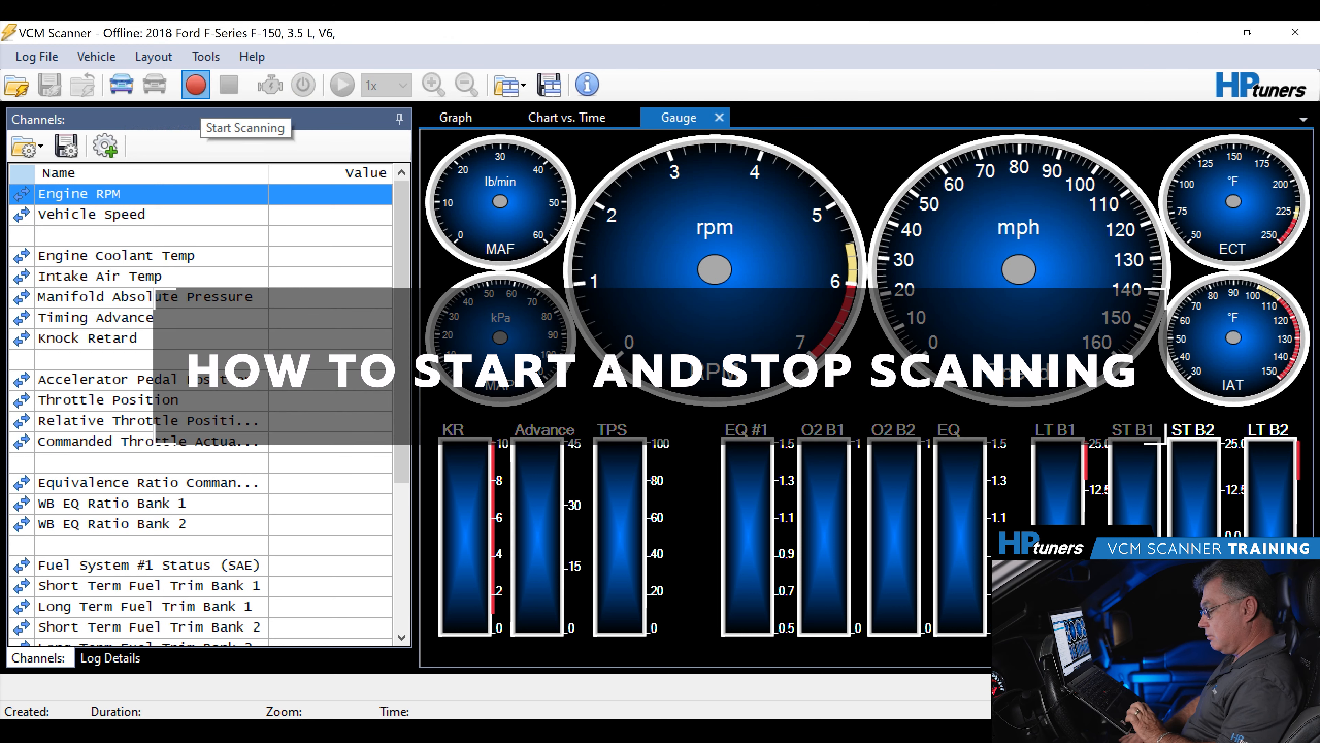
{"action": "left_click", "coordinate": [195, 85]}
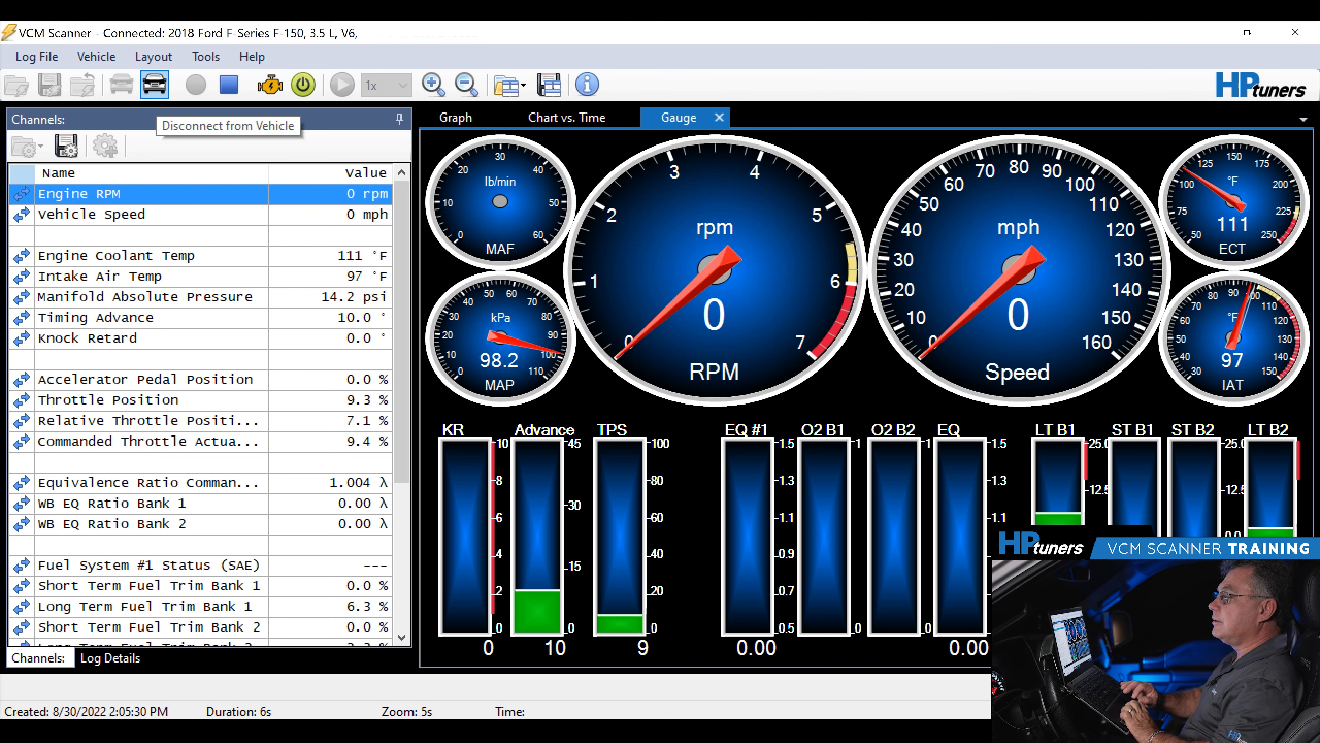
{"action": "left_click", "coordinate": [154, 85]}
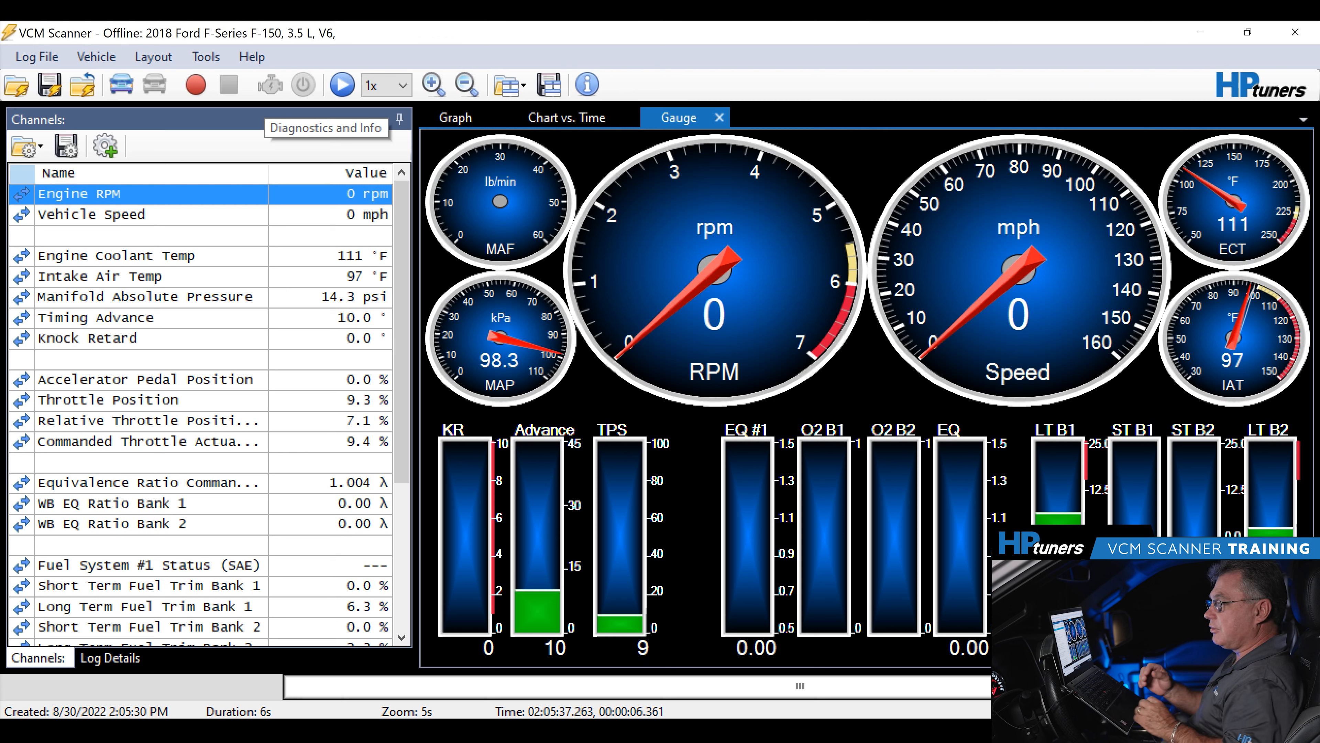
- Start a new scan and read the vehicle's DTCs in Diagnostics & Information
{"action": "left_click", "coordinate": [196, 85]}
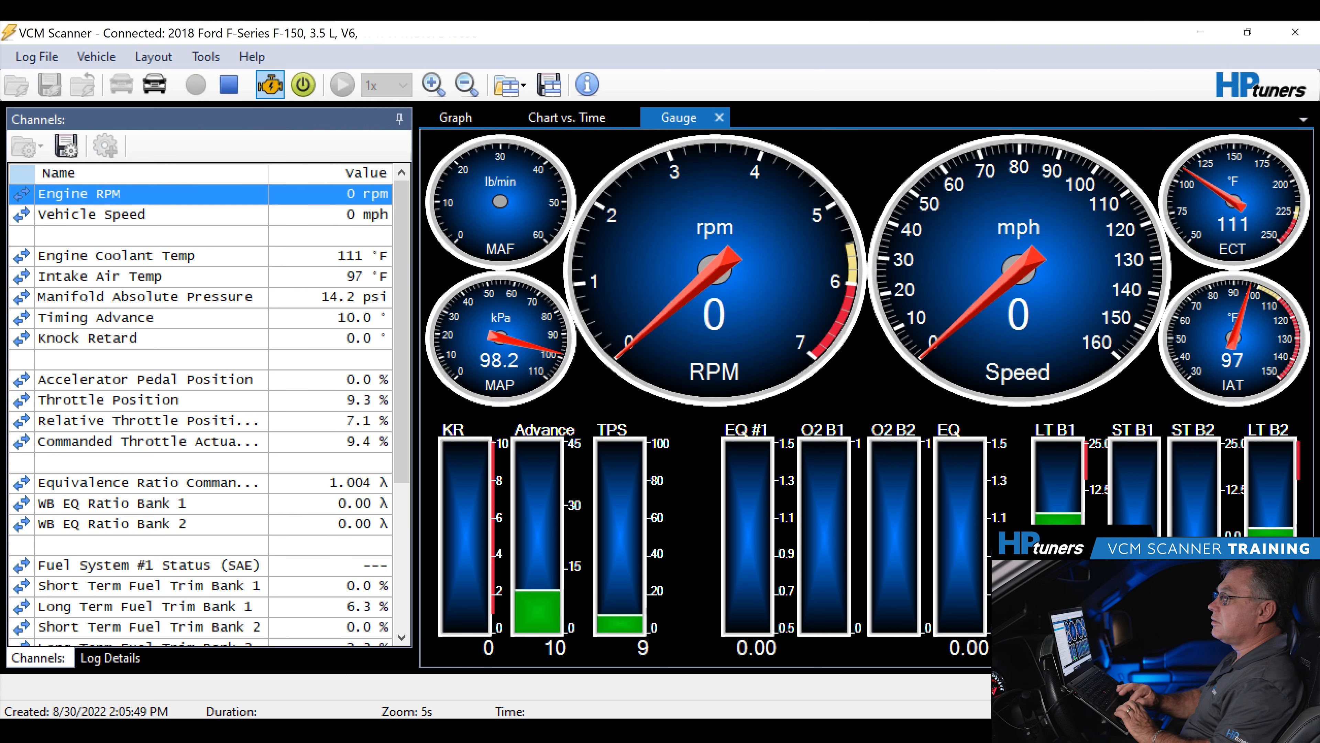
{"action": "left_click", "coordinate": [270, 85]}
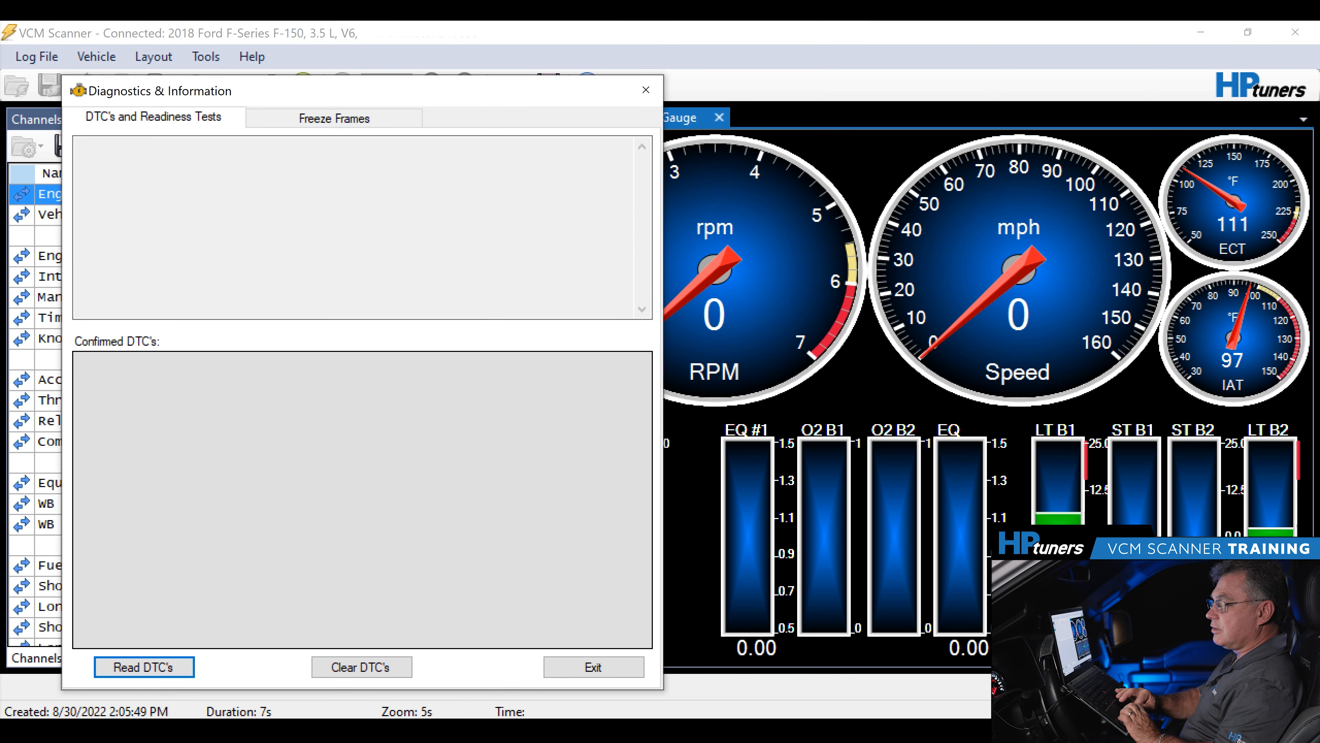
{"action": "left_click", "coordinate": [144, 667]}
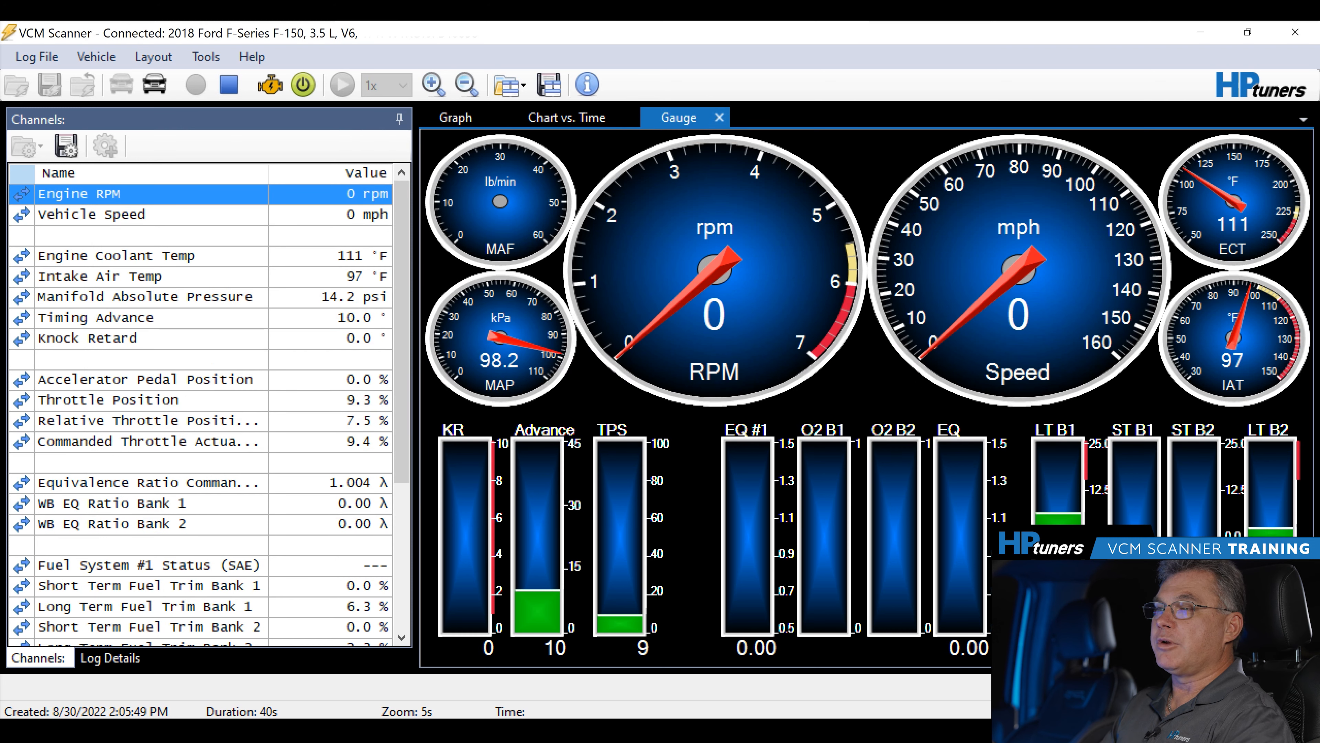
- Disconnect from the vehicle to end the scan and open the saved Raptor 1 log file
{"action": "left_click", "coordinate": [36, 56]}
{"action": "left_click", "coordinate": [37, 56]}
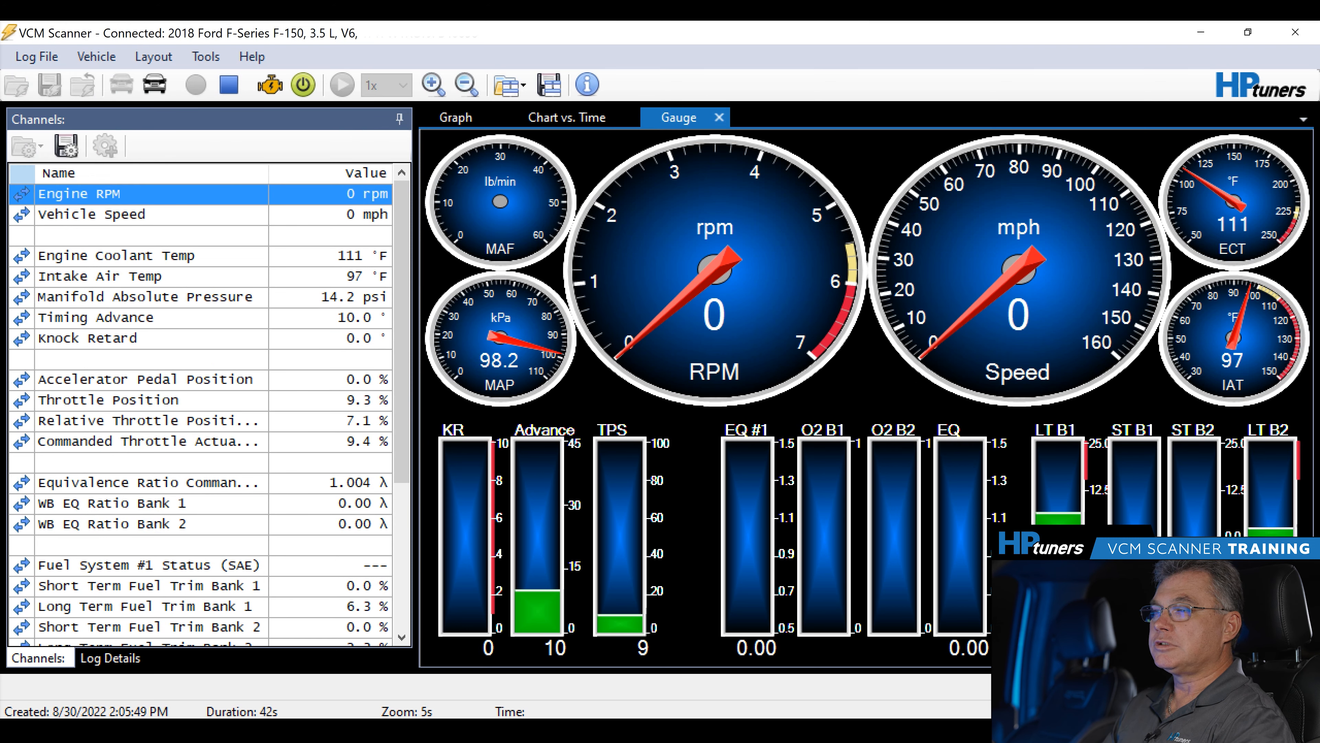
{"action": "left_click", "coordinate": [155, 84]}
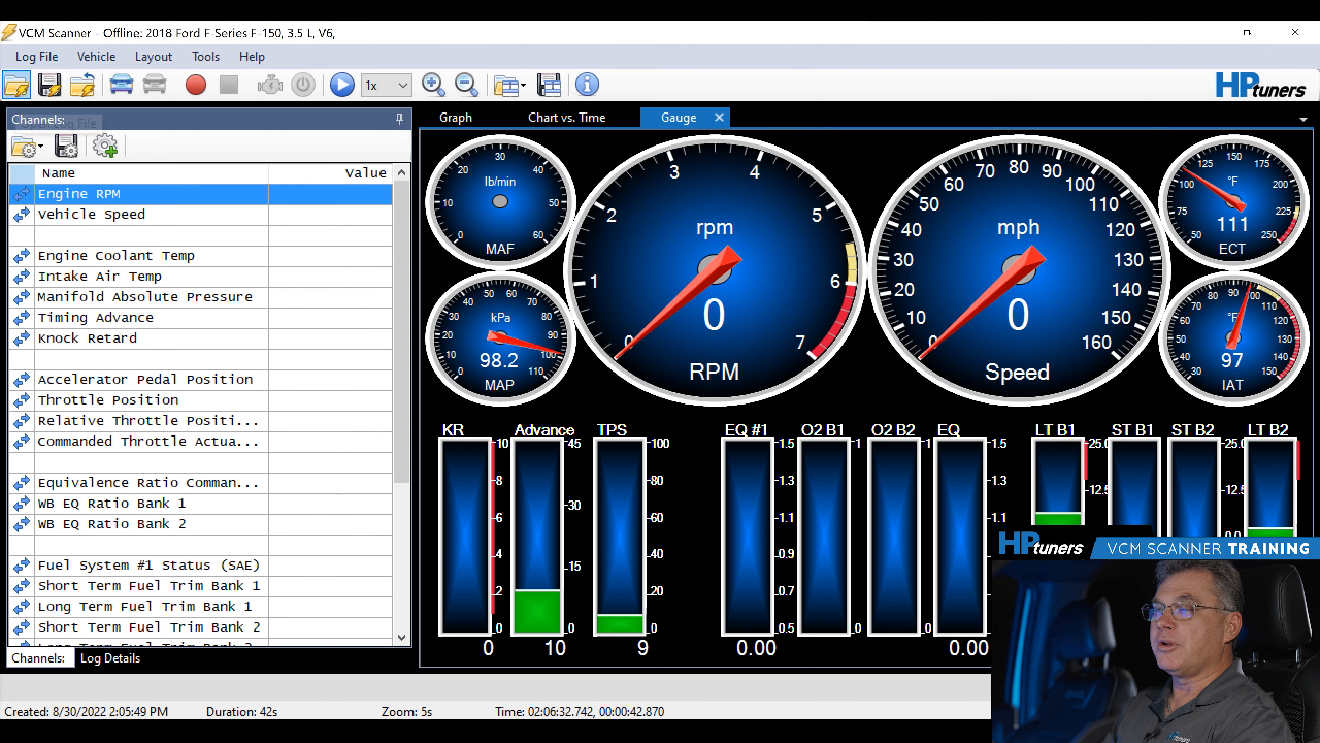
{"action": "left_click", "coordinate": [17, 86]}
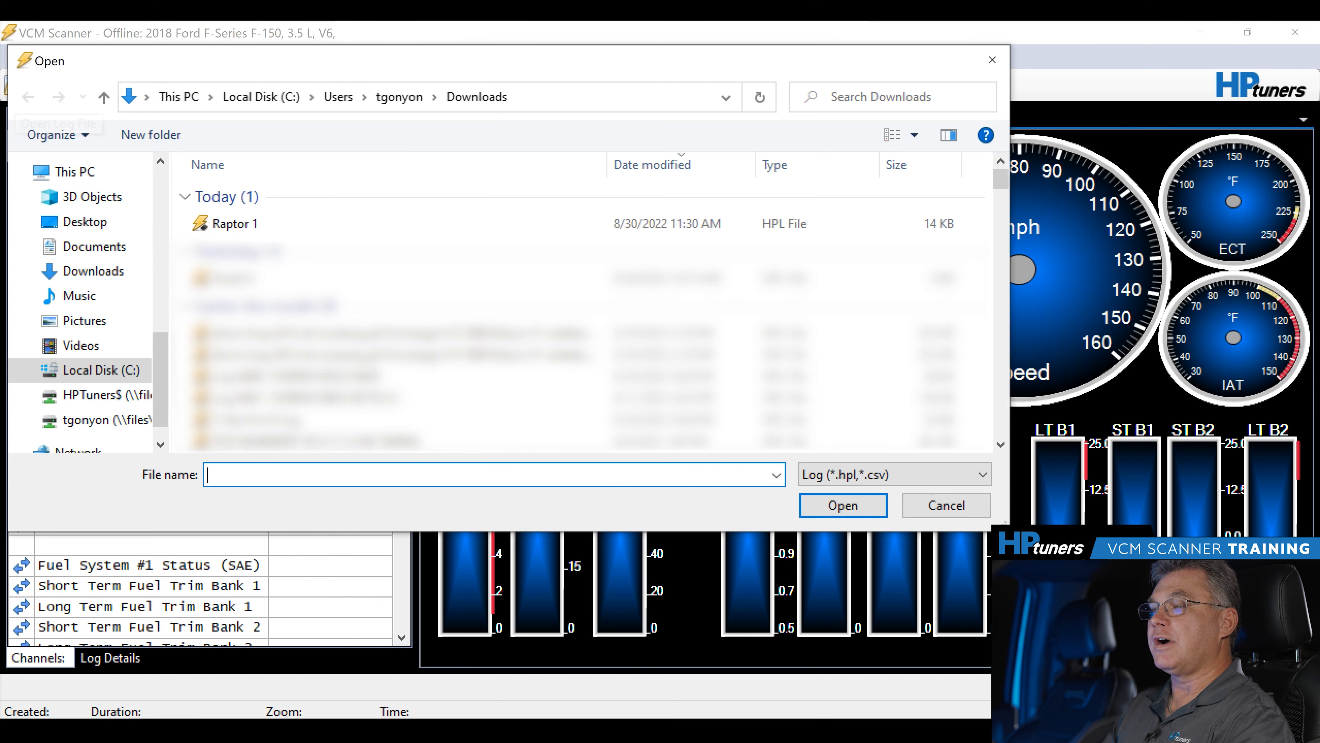
{"action": "double_click", "coordinate": [235, 224]}
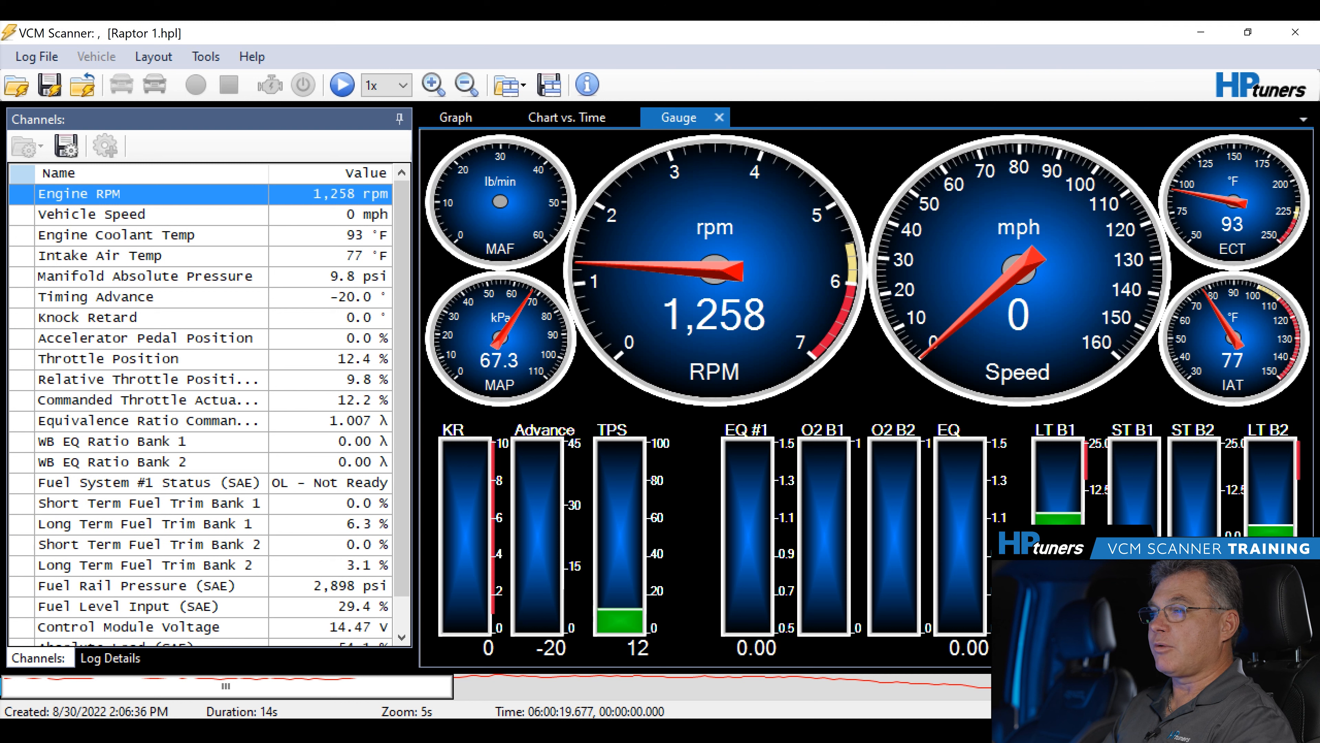
- Move back and forth through the log's timeline and start playing the log
{"action": "left_click_drag", "start_coordinate": [393, 687], "coordinate": [1031, 686]}
{"action": "left_click_drag", "start_coordinate": [872, 687], "coordinate": [235, 687]}
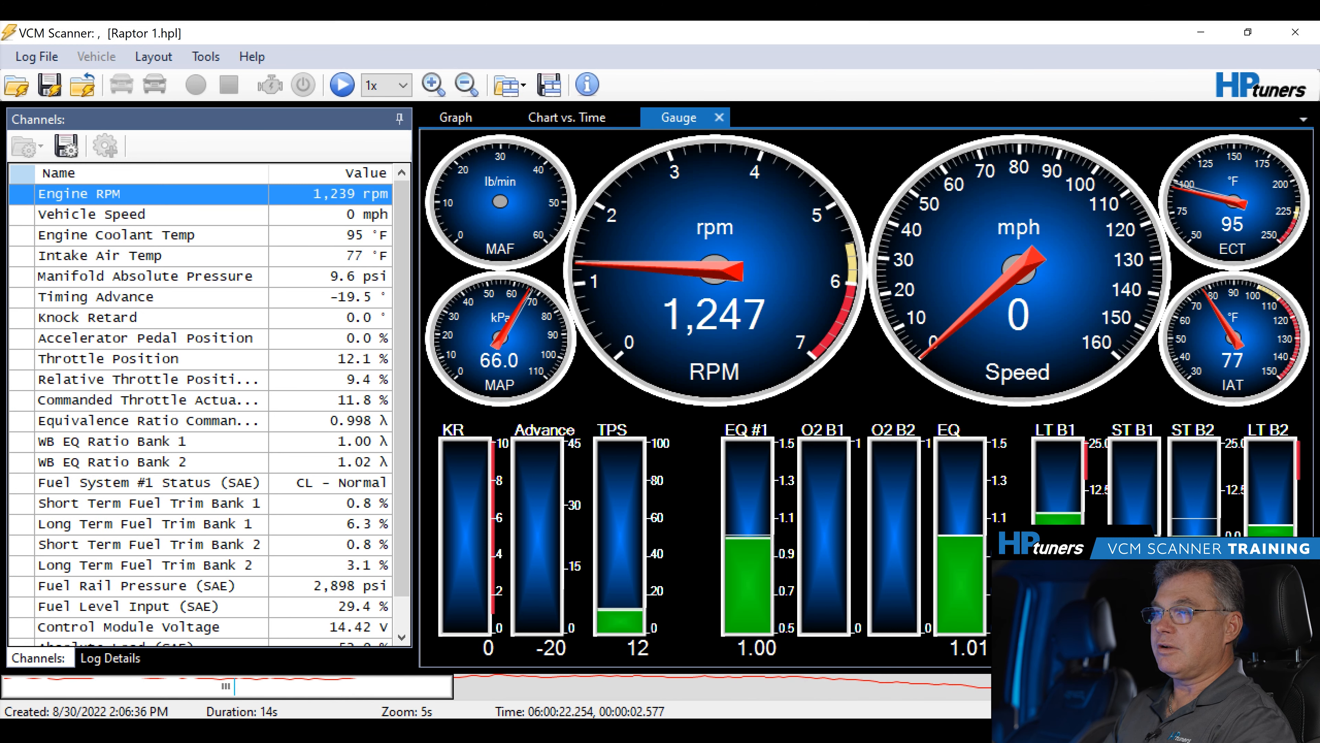
{"action": "left_click", "coordinate": [341, 85]}
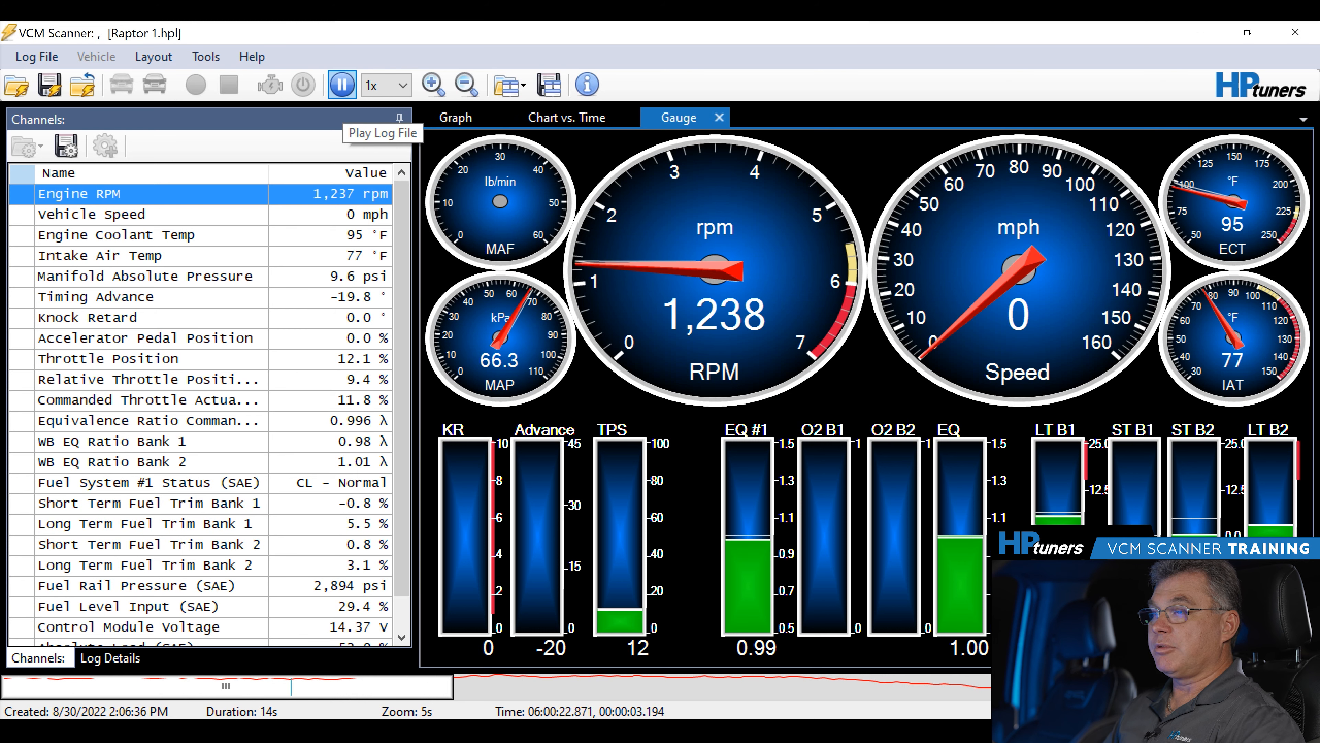
- Set the log's playback speed to 0.5x, replay the log at that speed and pause it
{"action": "left_click", "coordinate": [387, 86]}
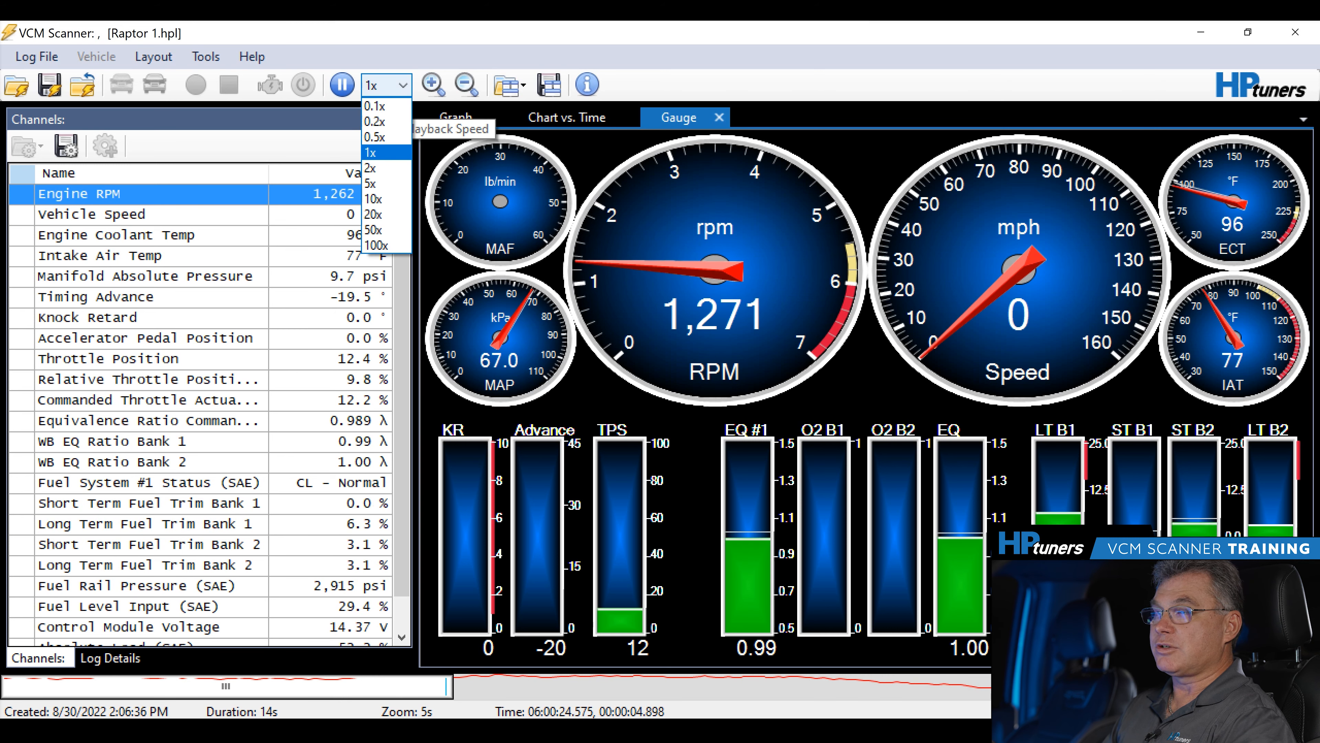
{"action": "key", "text": "Down"}
{"action": "key", "text": "Down"}
{"action": "key", "text": "Down"}
{"action": "key", "text": "Down"}
{"action": "key", "text": "Down"}
{"action": "key", "text": "Down"}
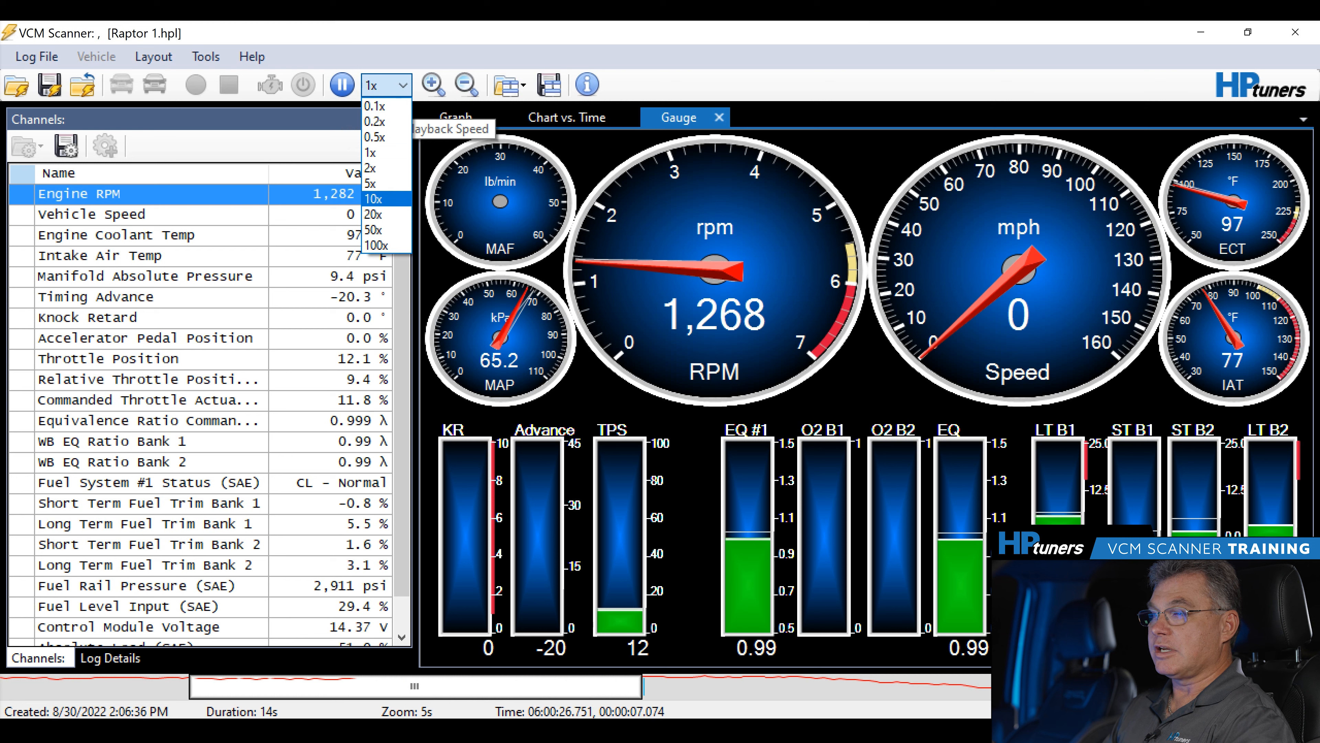
{"action": "key", "text": "Return"}
{"action": "left_click", "coordinate": [399, 86]}
{"action": "left_click", "coordinate": [388, 136]}
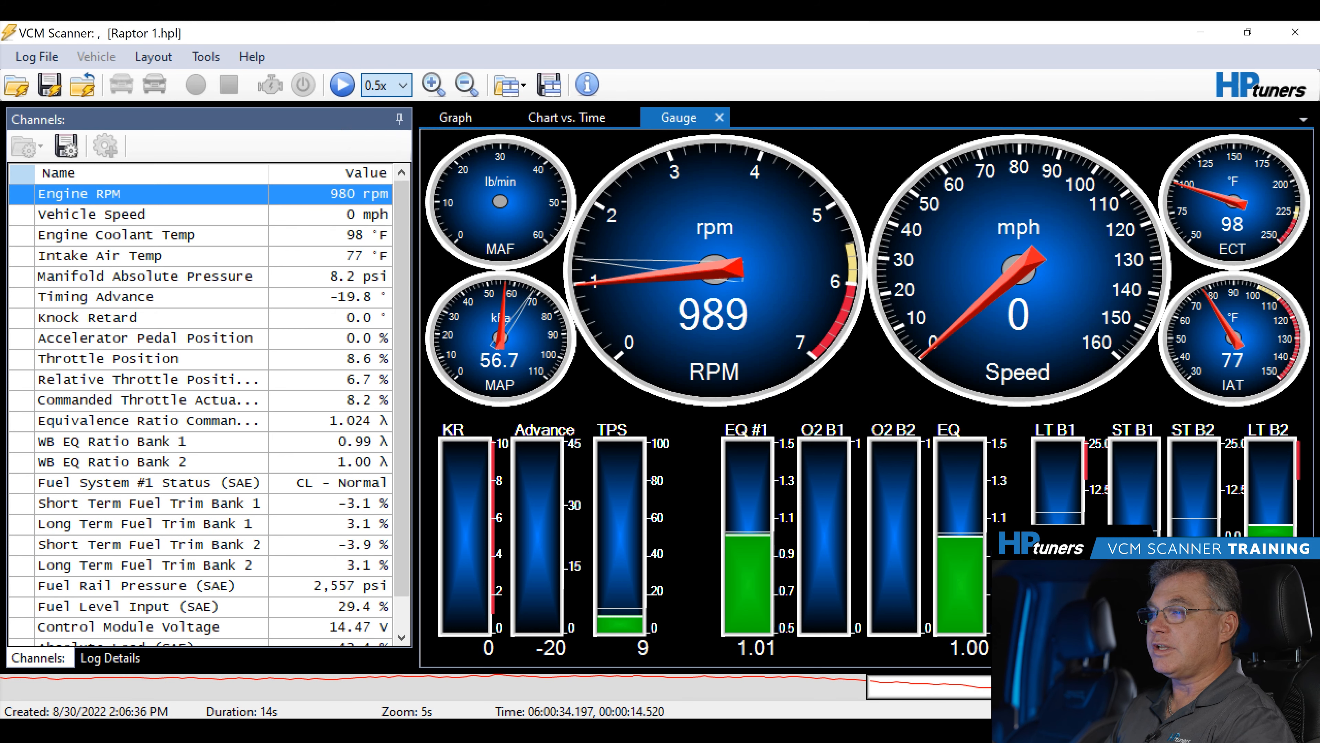
{"action": "left_click", "coordinate": [342, 85]}
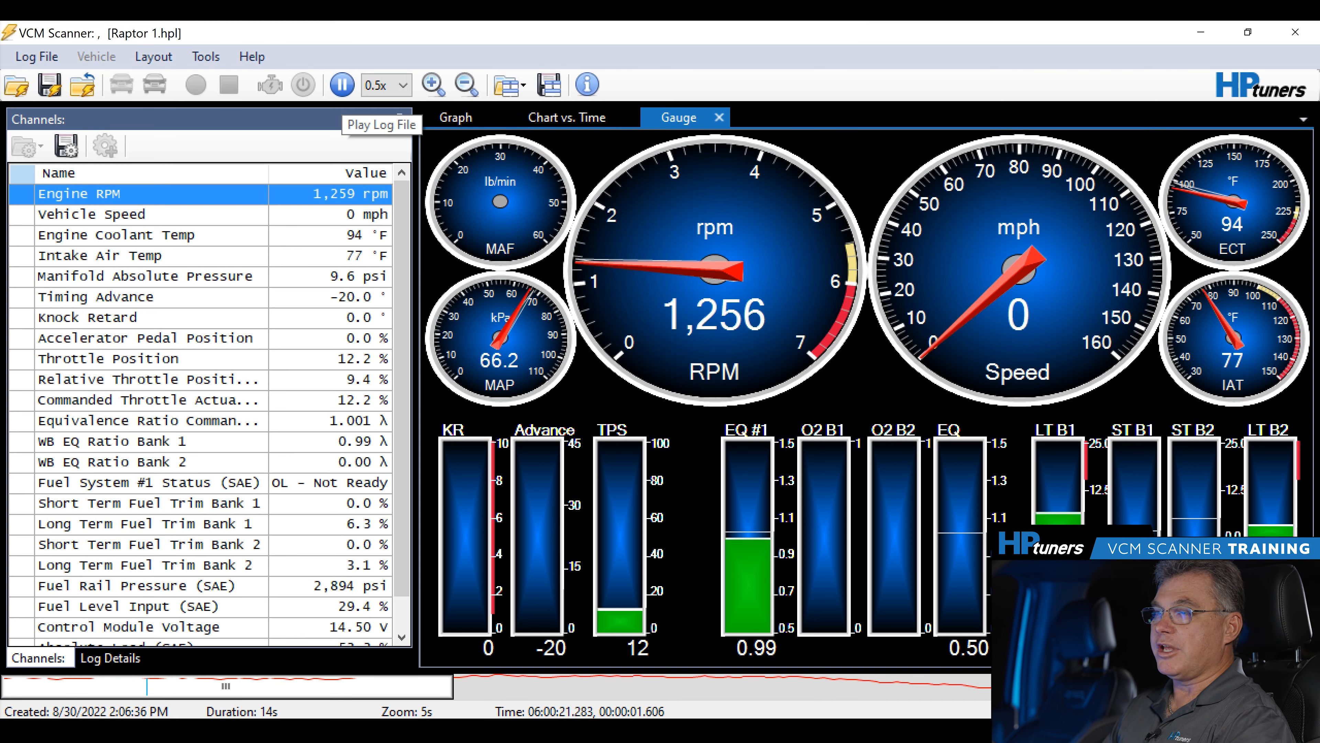
{"action": "left_click", "coordinate": [345, 87]}
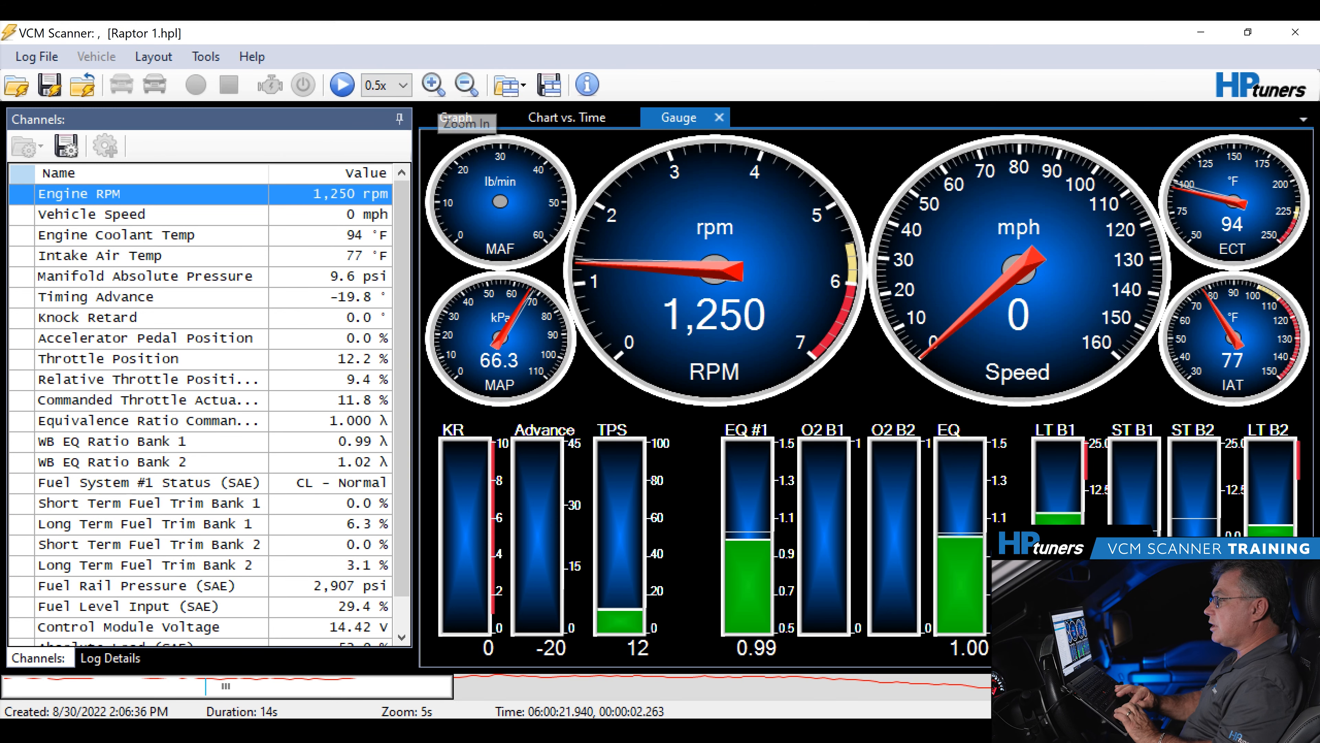
- Show the log in the Chart vs. Time view zoomed out to 1m, and move the time cursor near the end of the traces
{"action": "left_click", "coordinate": [566, 118]}
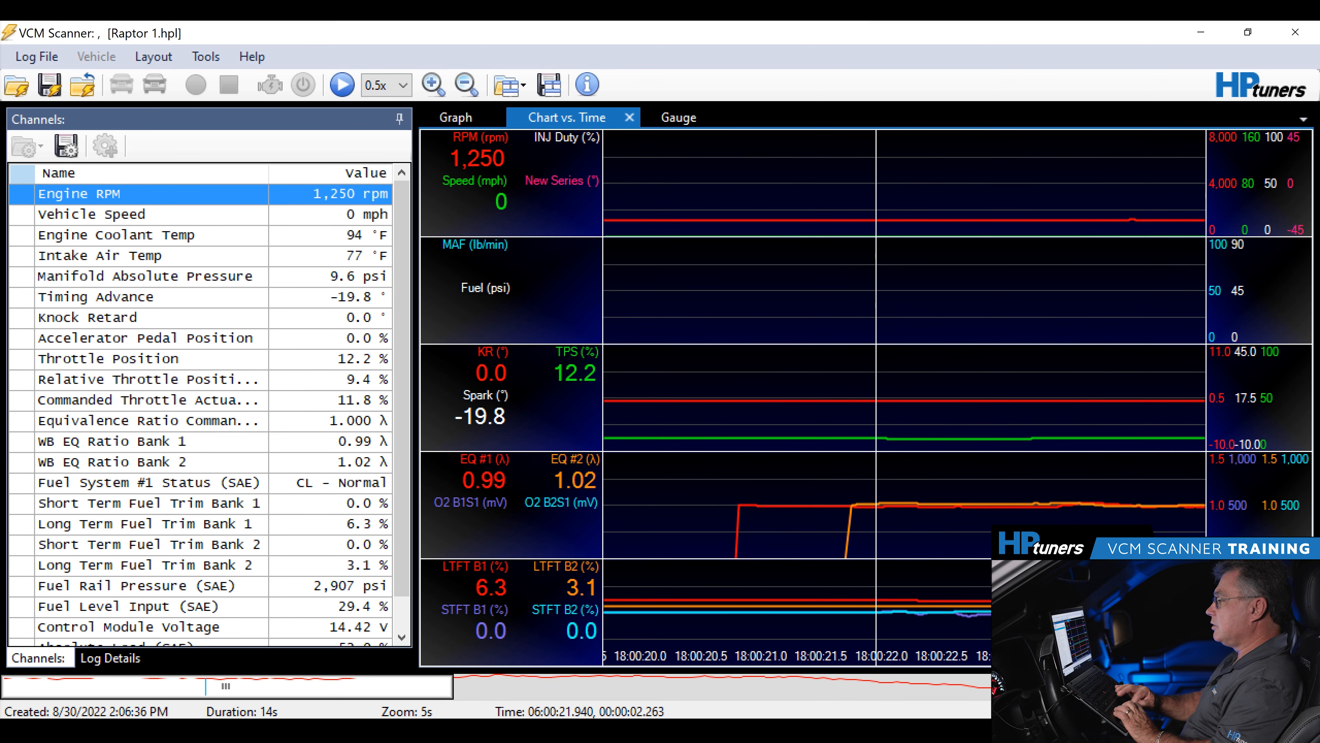
{"action": "left_click", "coordinate": [466, 86]}
{"action": "left_click", "coordinate": [467, 86]}
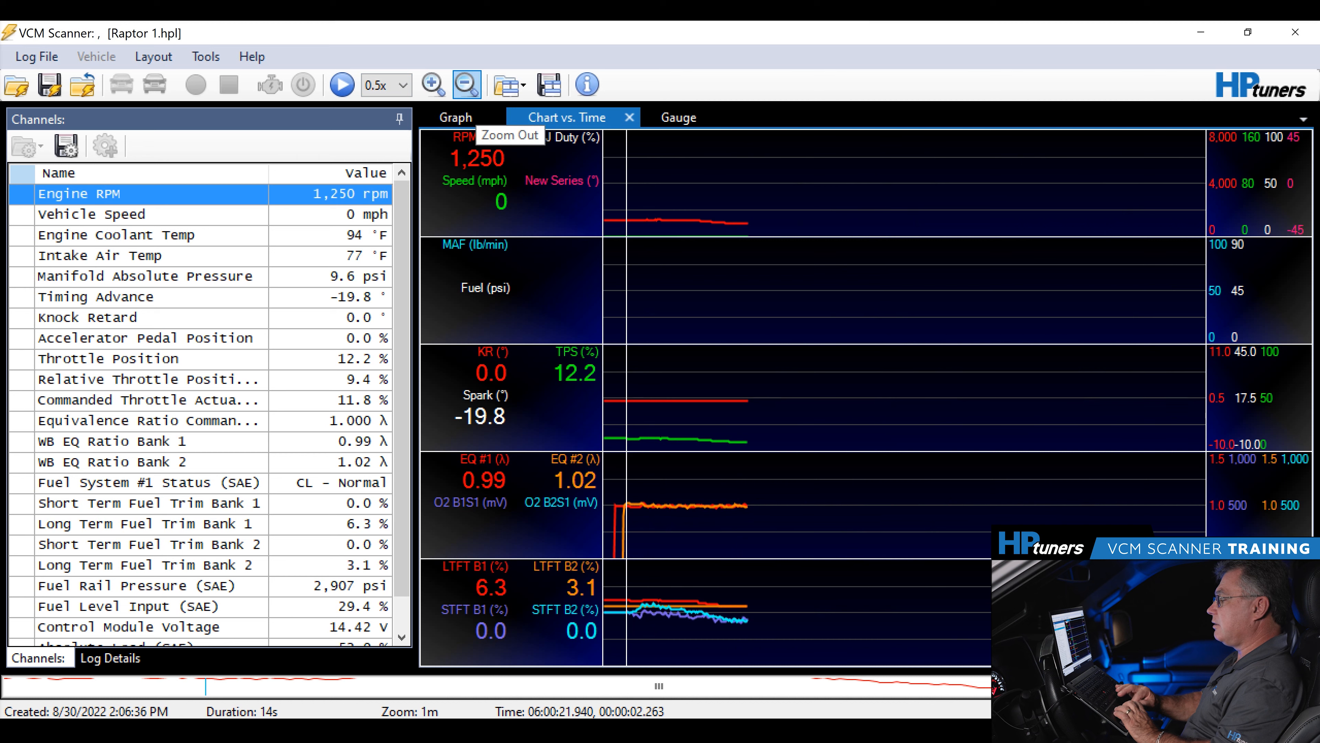
{"action": "left_click_drag", "start_coordinate": [626, 398], "coordinate": [733, 398]}
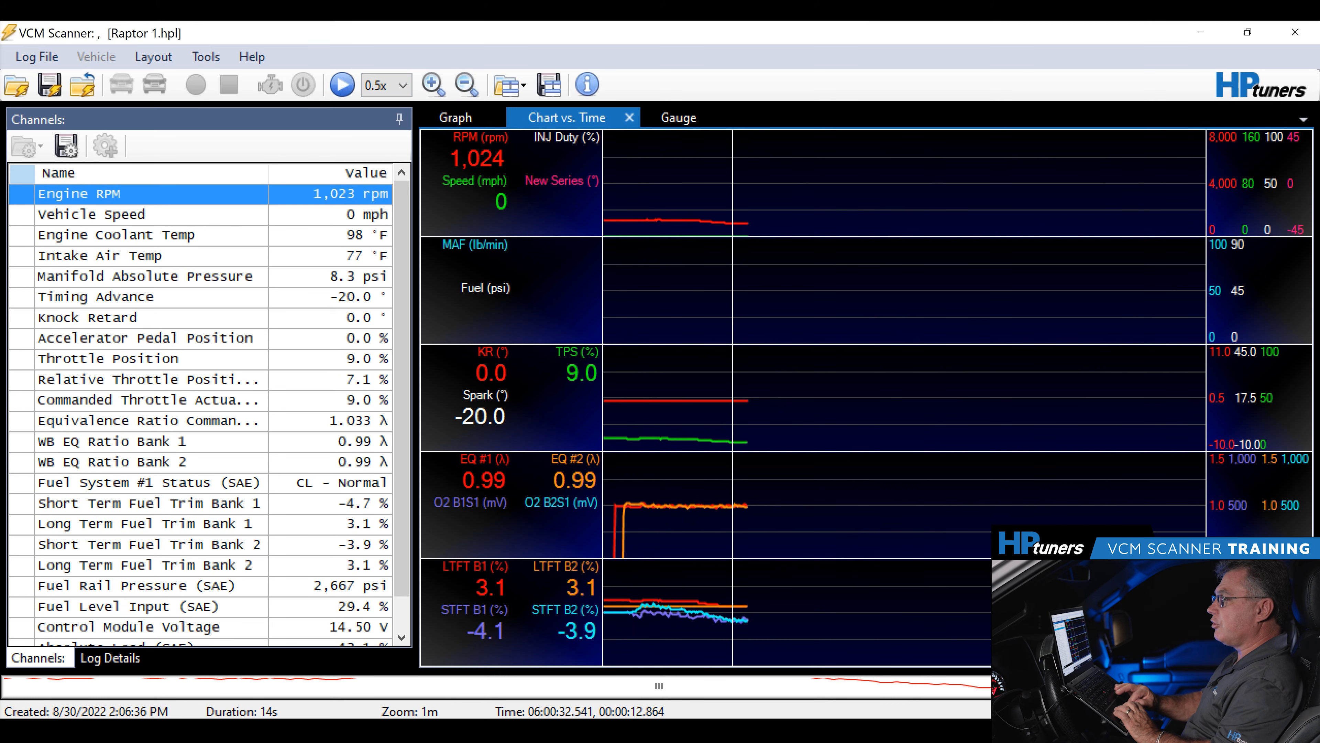
- Zoom the chart in to a 1s time span around the time cursor
{"action": "left_click", "coordinate": [433, 85]}
{"action": "left_click", "coordinate": [433, 85]}
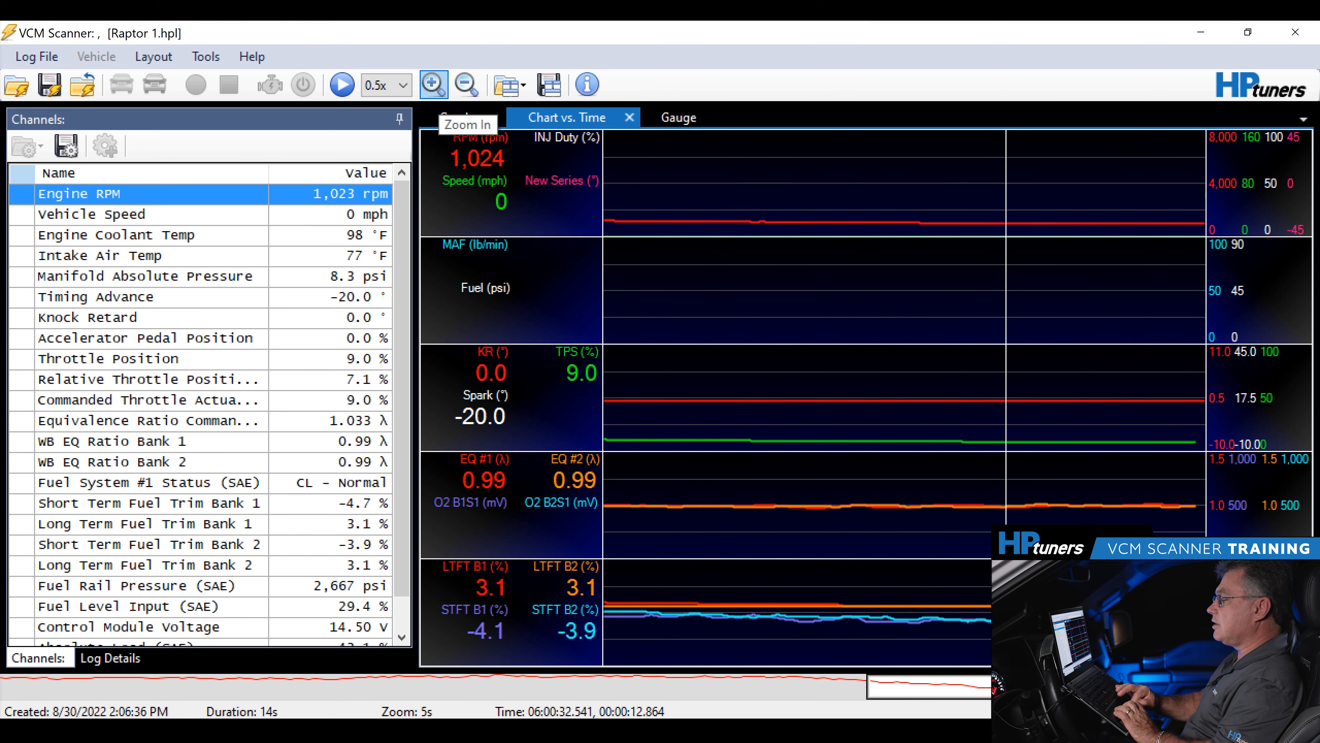
{"action": "key", "text": "Right"}
{"action": "left_click", "coordinate": [433, 85]}
{"action": "left_click", "coordinate": [433, 85]}
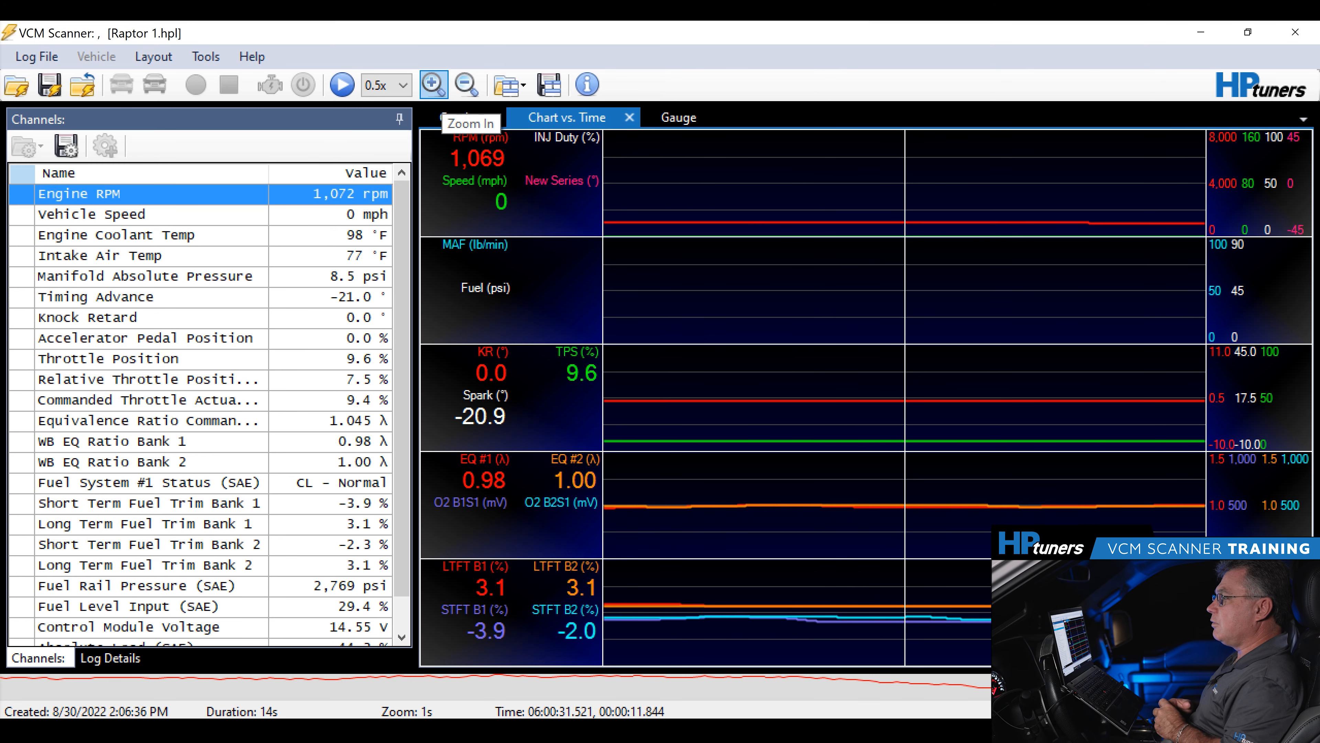
- Zoom the chart back out to a 30s time span
{"action": "left_click", "coordinate": [466, 86]}
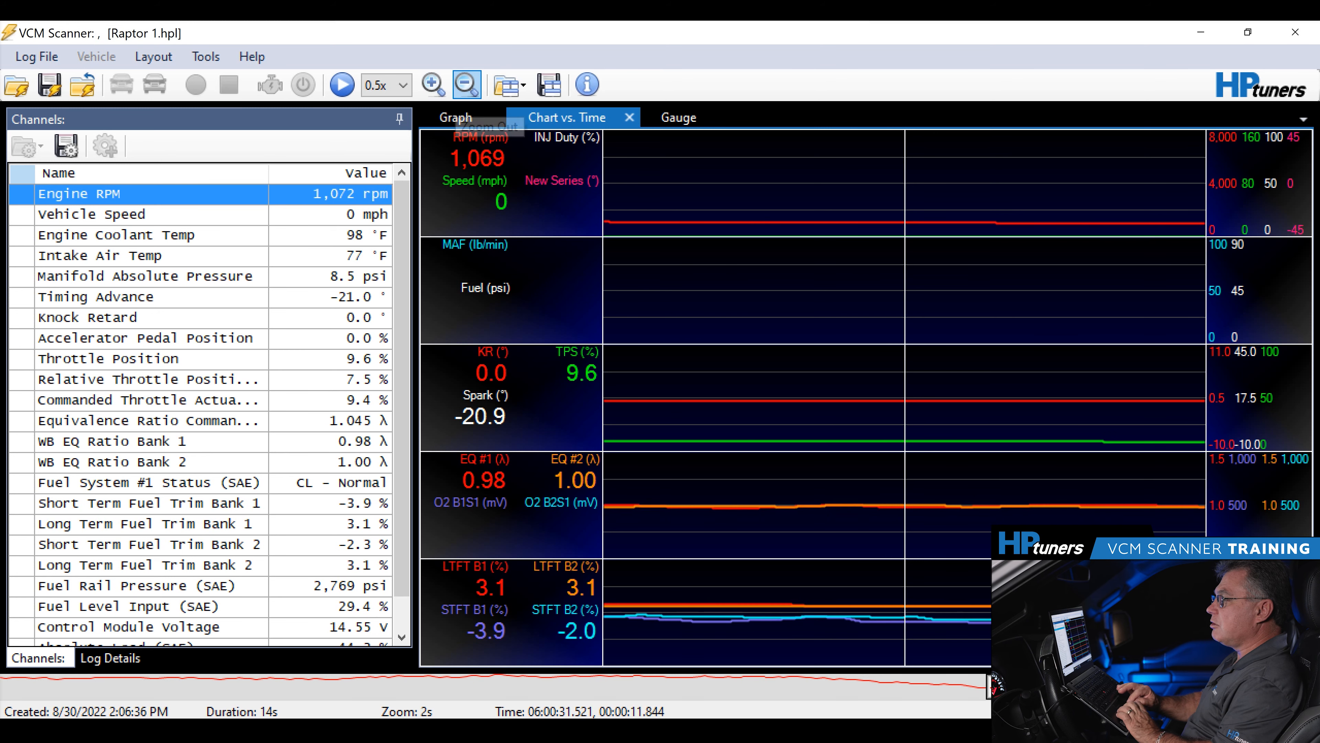
{"action": "left_click", "coordinate": [467, 86]}
{"action": "left_click", "coordinate": [467, 86]}
{"action": "left_click", "coordinate": [467, 86]}
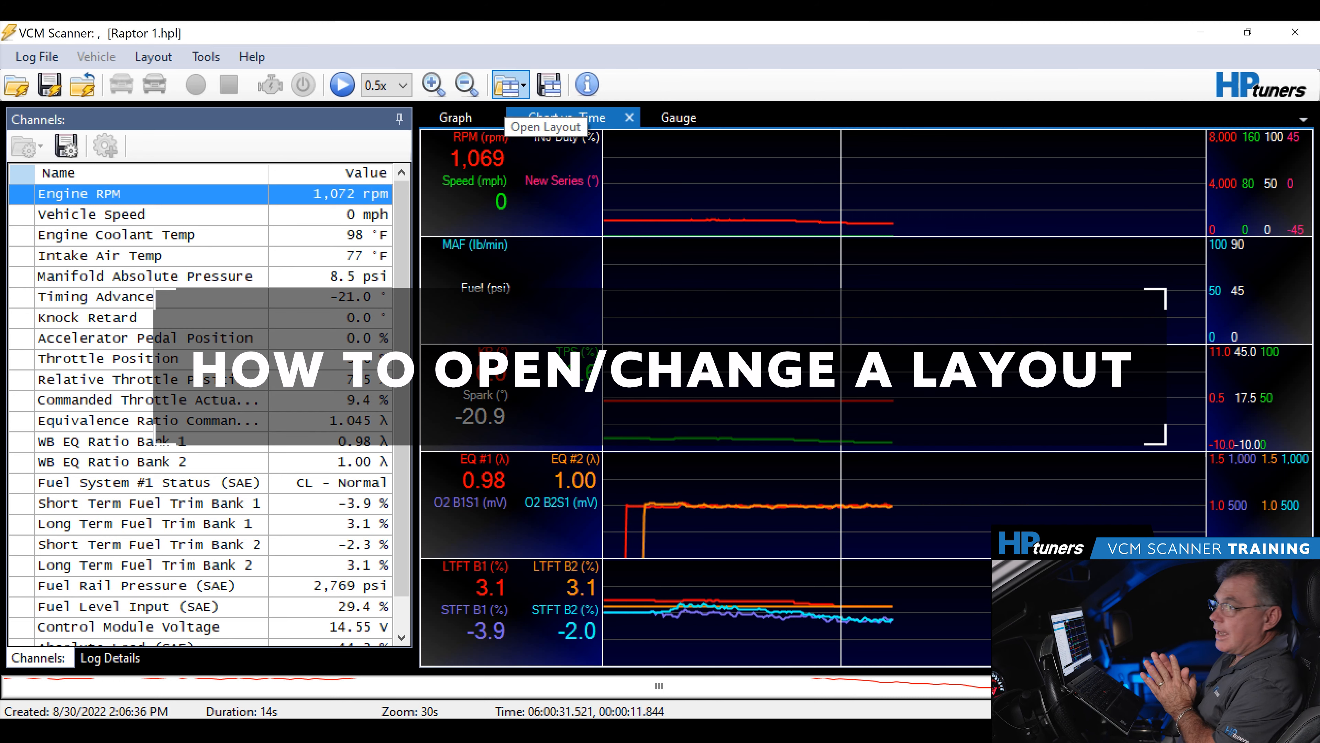
- Open the recently used layout file Raptor 1.Layout.xml
{"action": "left_click", "coordinate": [509, 84]}
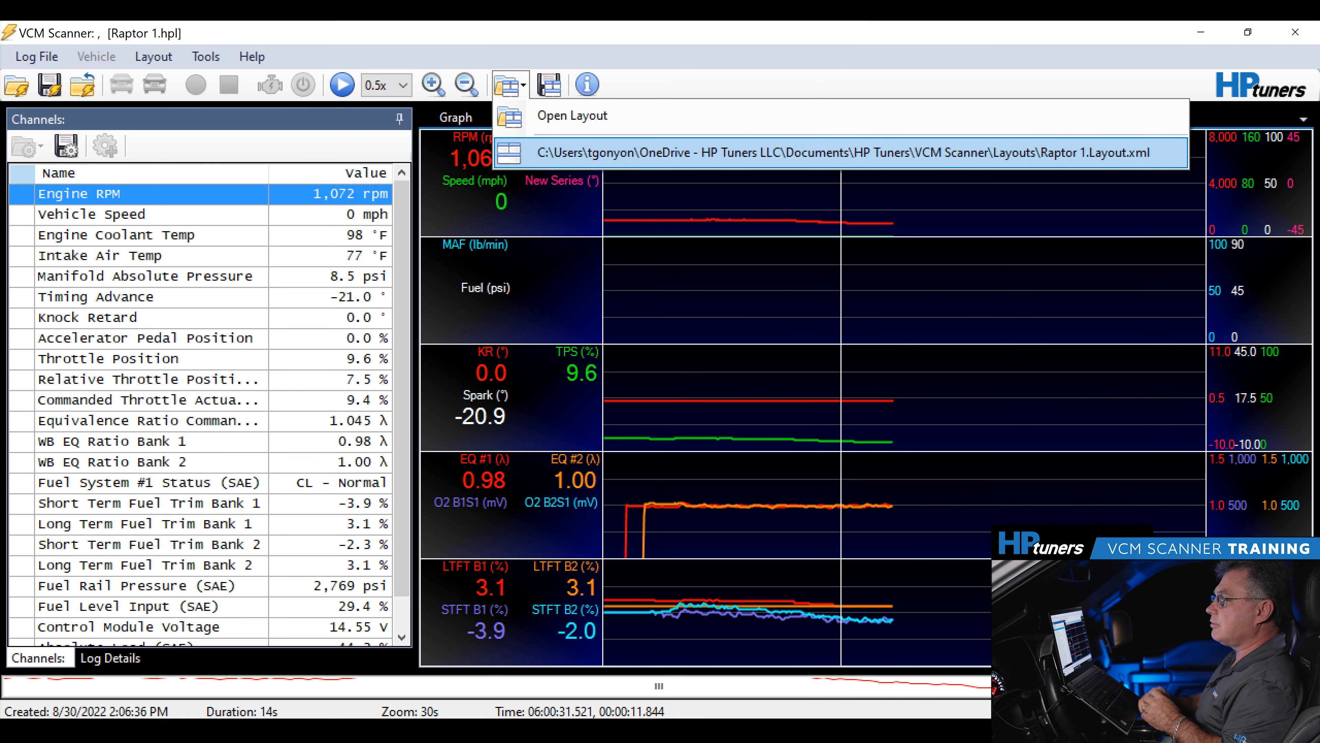
{"action": "left_click", "coordinate": [551, 152]}
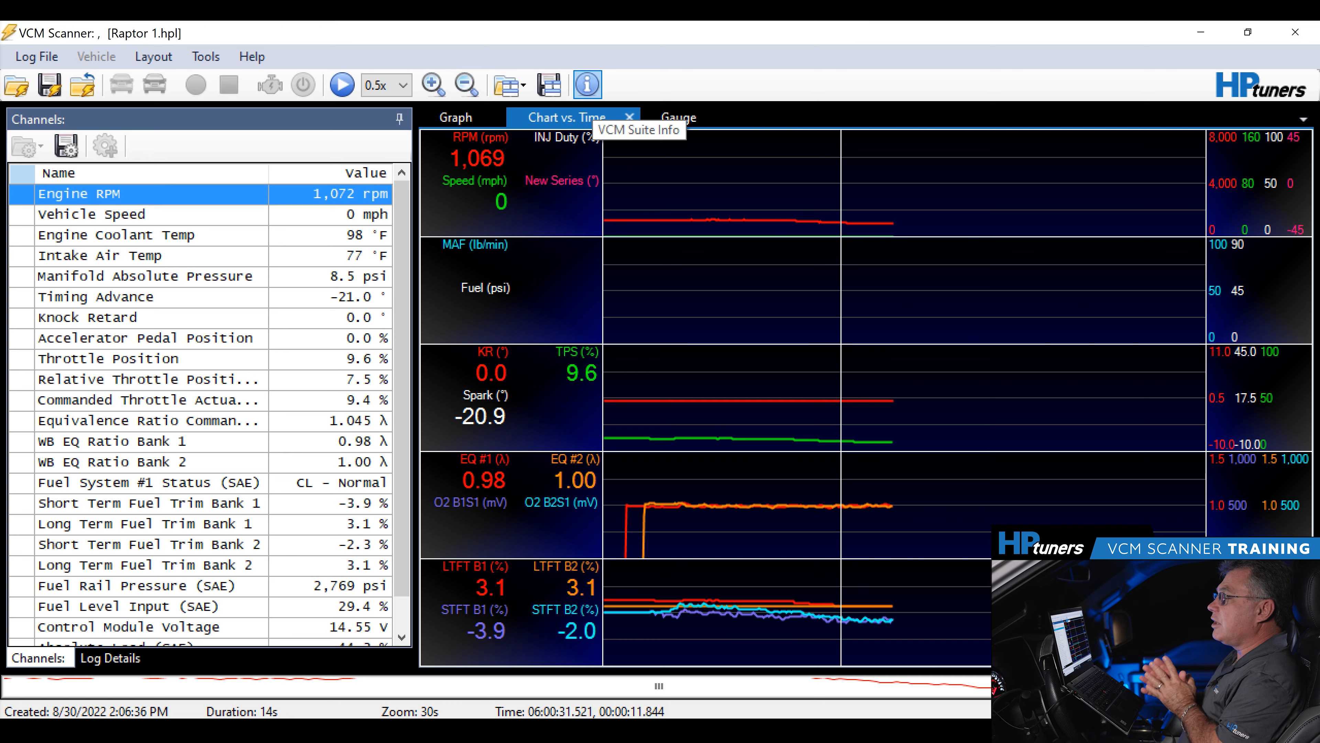
- Gather the VCM Suite information and read through the report to its end
{"action": "left_click", "coordinate": [587, 85]}
{"action": "left_click", "coordinate": [197, 202]}
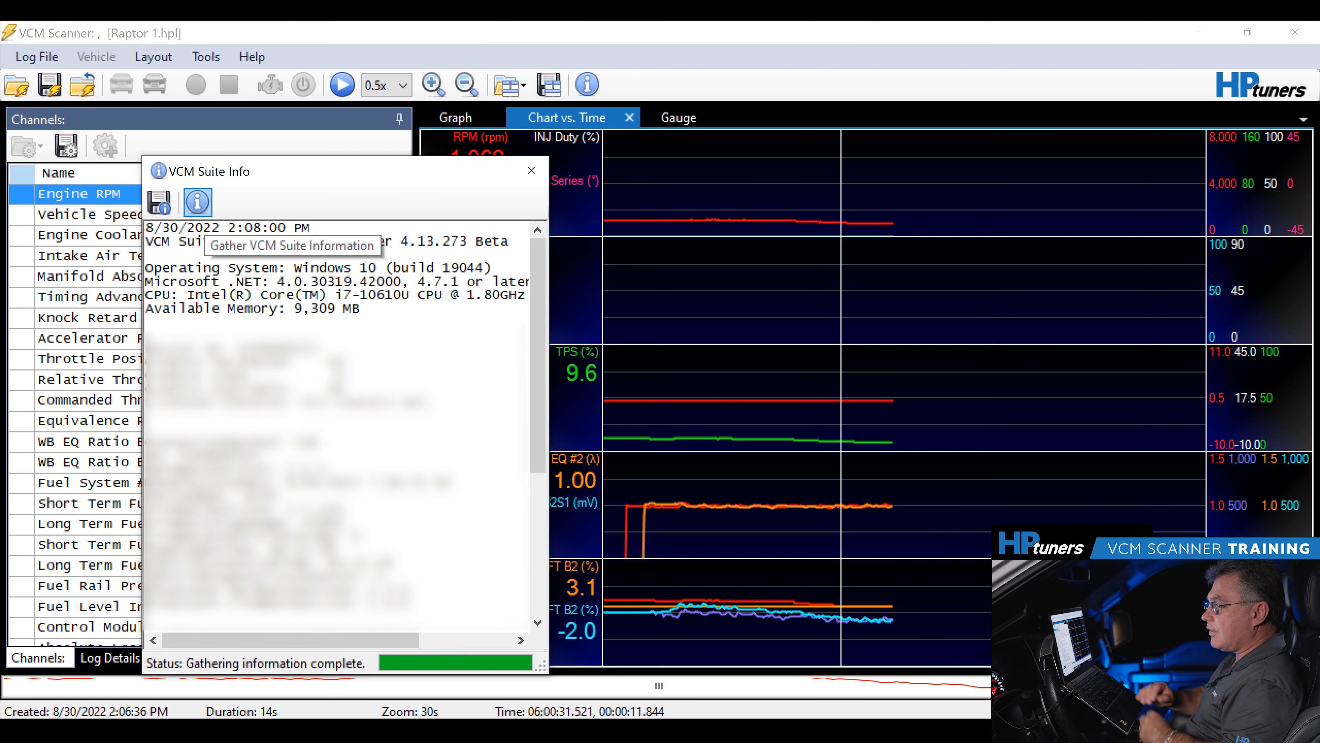
{"action": "left_click_drag", "start_coordinate": [538, 332], "coordinate": [538, 474]}
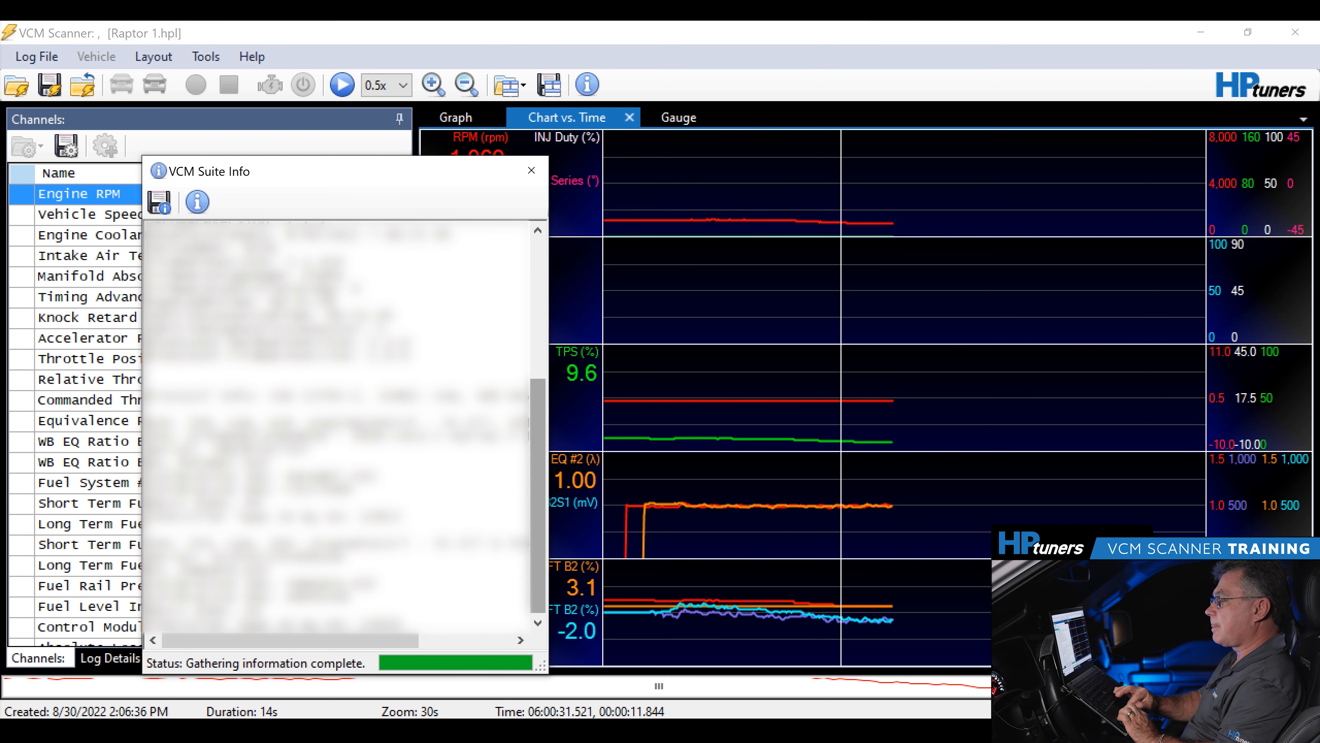
{"action": "left_click_drag", "start_coordinate": [538, 496], "coordinate": [538, 356]}
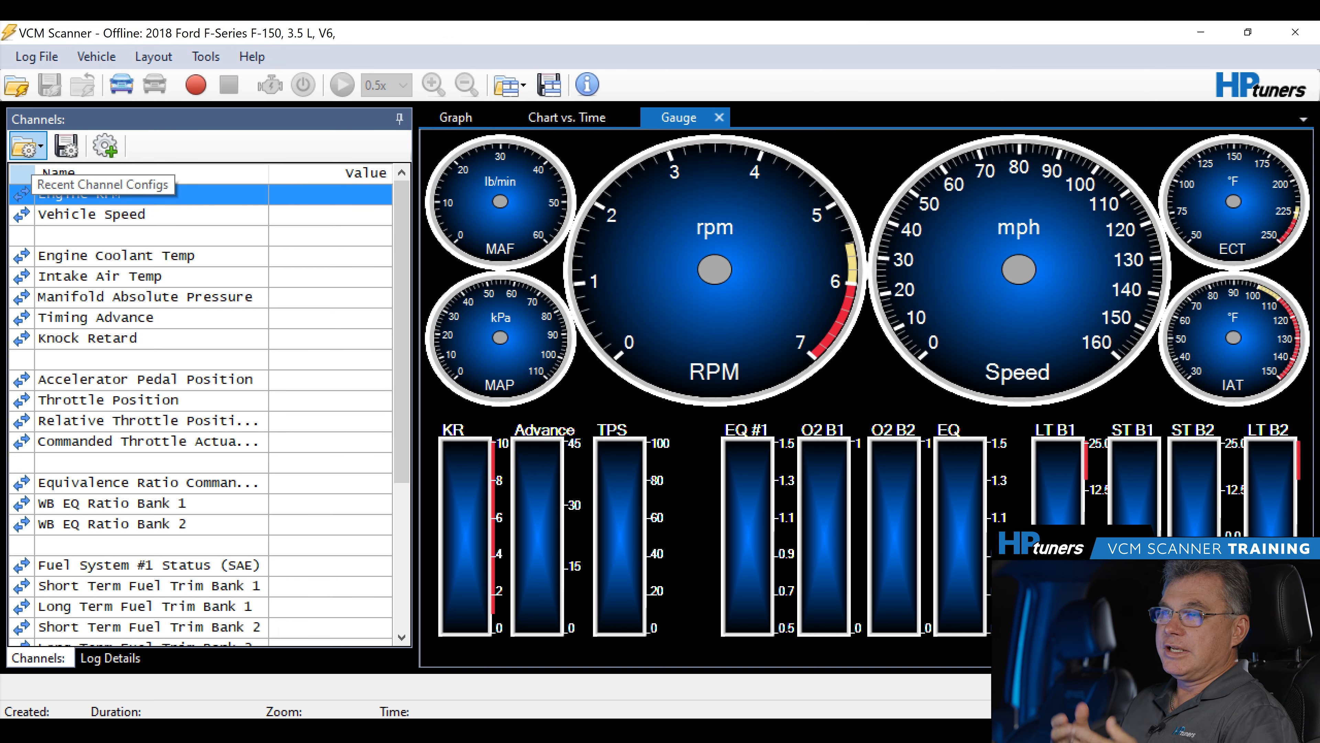
- Open the channel configuration file Raptor Default.Channels from the Documents folder
{"action": "left_click", "coordinate": [28, 147]}
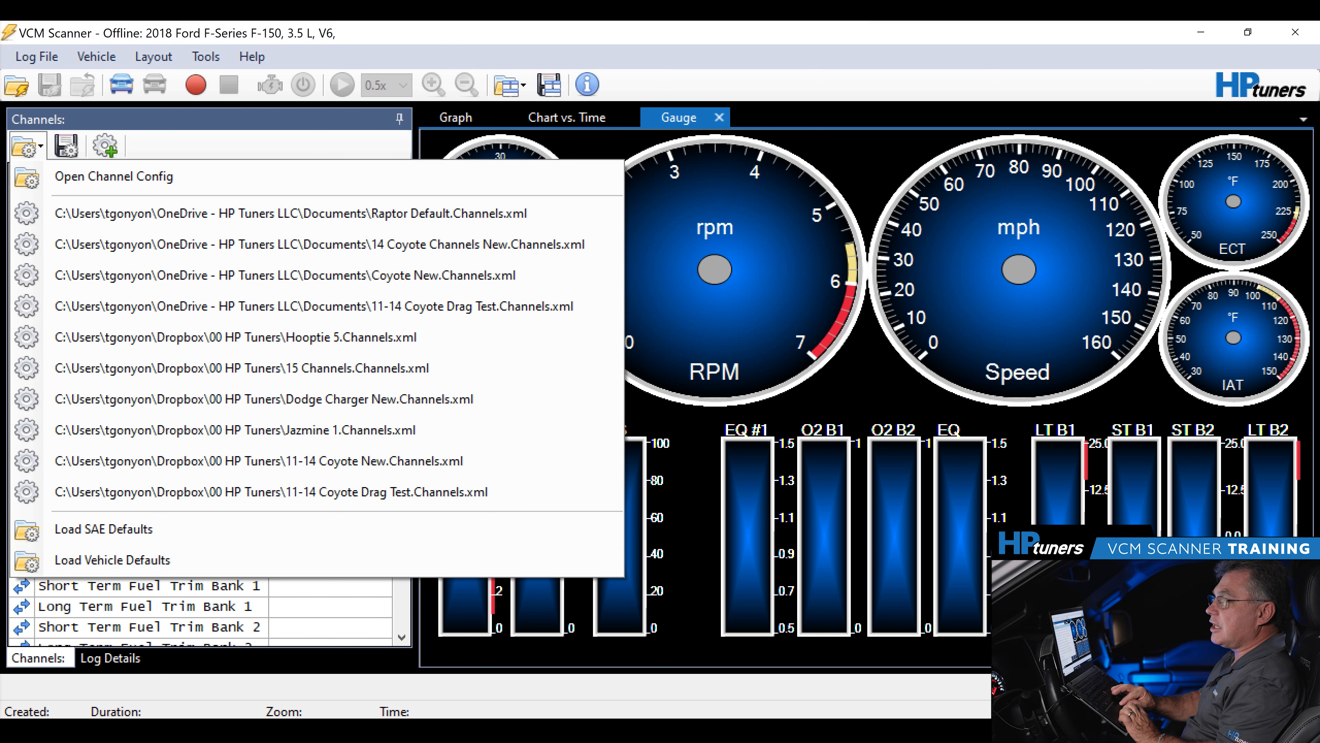
{"action": "key", "text": "Return"}
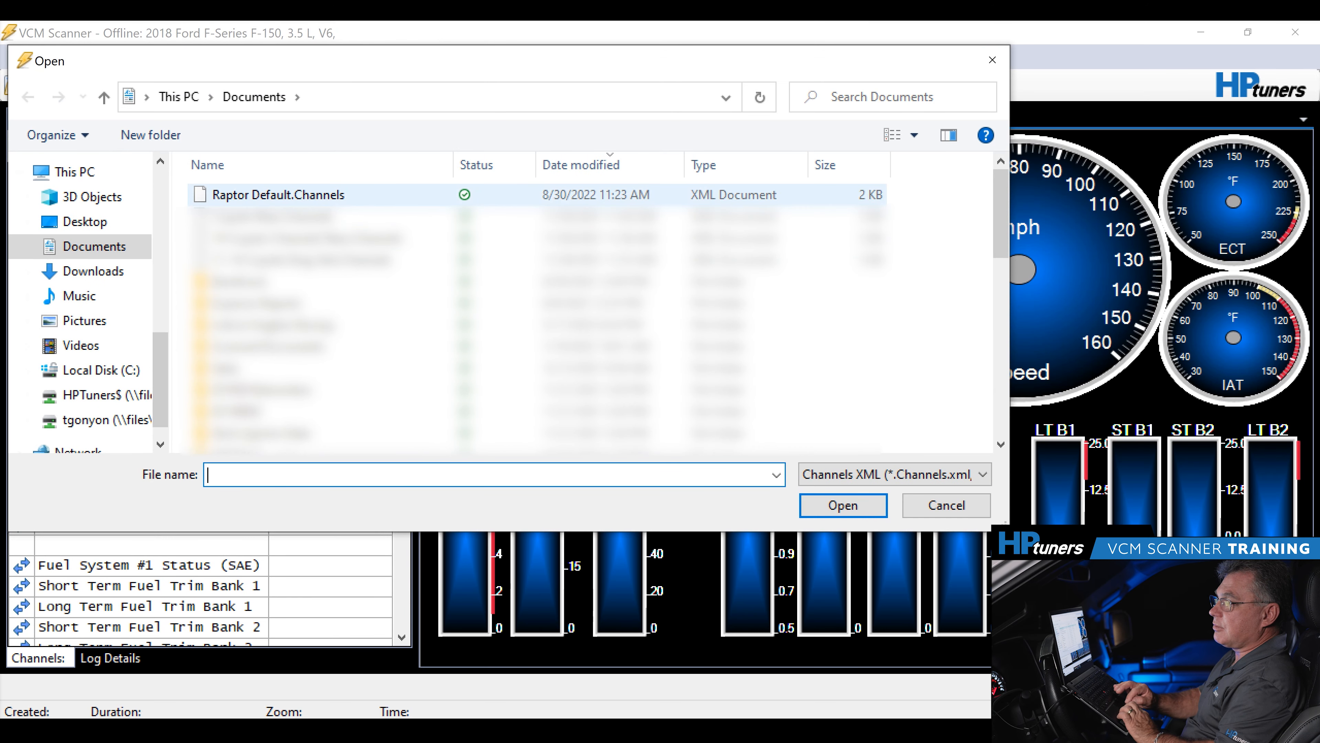
{"action": "double_click", "coordinate": [278, 195]}
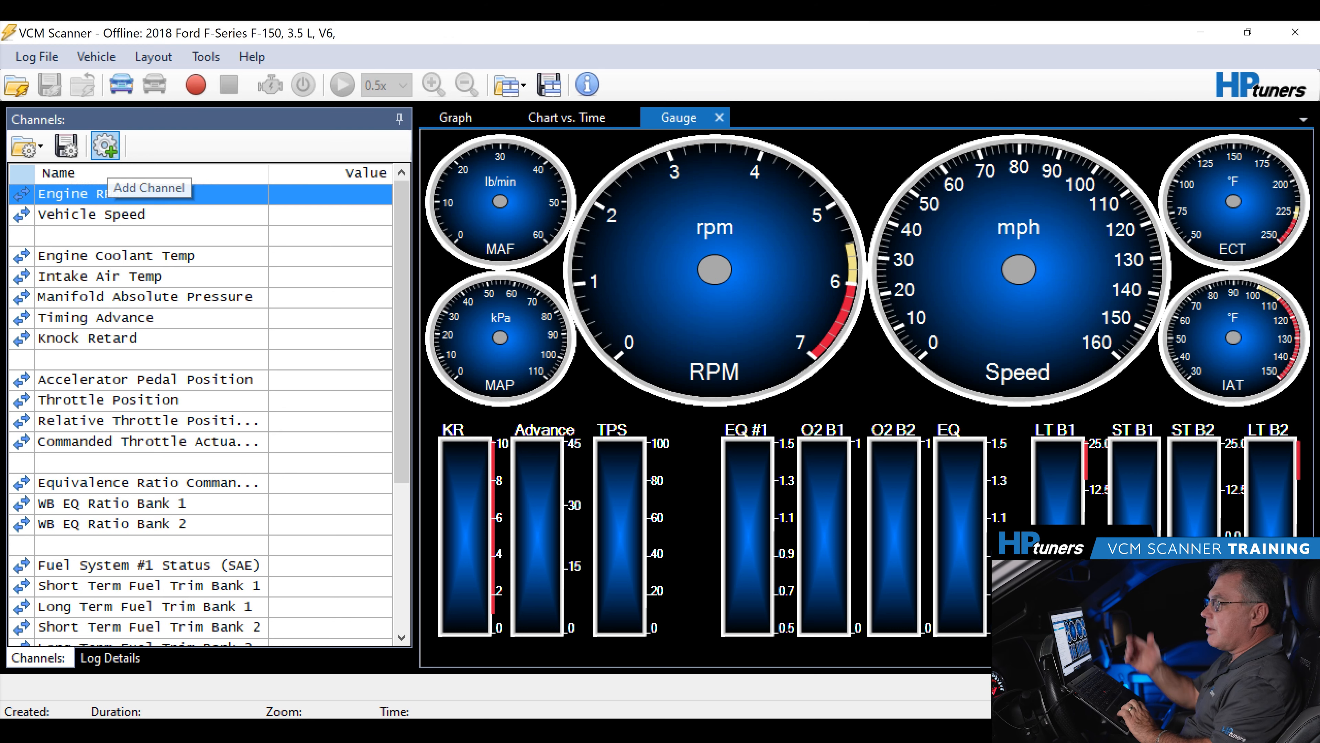
- Add the Engine Oil Pressure channel from the ECM's Engine > General group to the channel list
{"action": "left_click", "coordinate": [105, 145]}
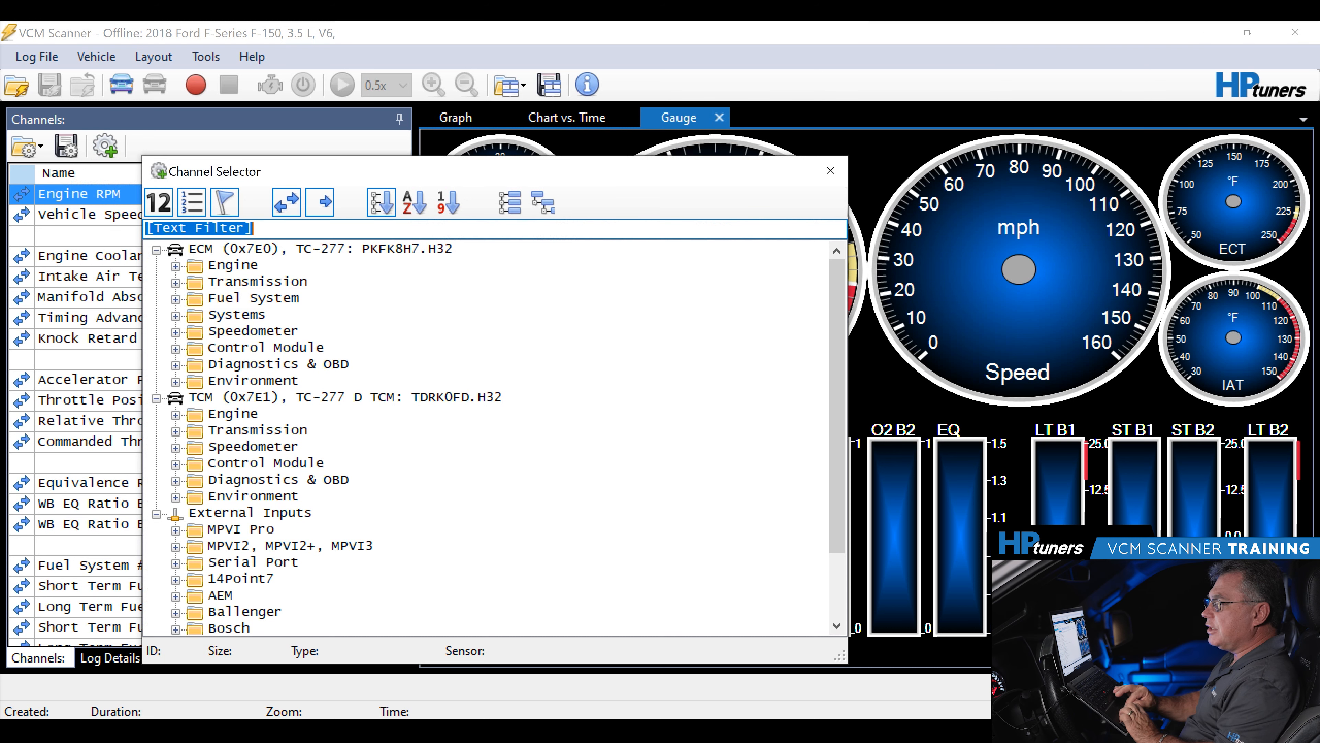
{"action": "left_click", "coordinate": [176, 266]}
{"action": "left_click", "coordinate": [195, 283]}
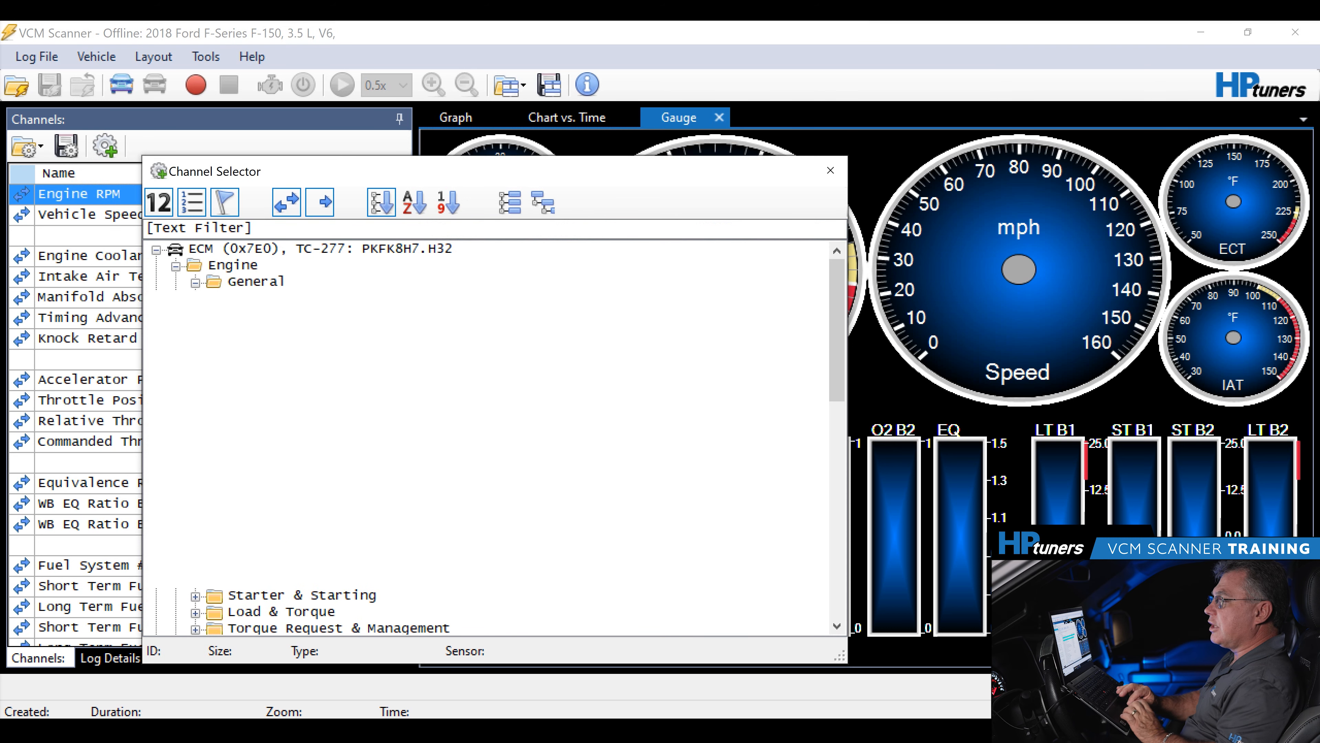
{"action": "left_click", "coordinate": [333, 347], "text": "ctrl"}
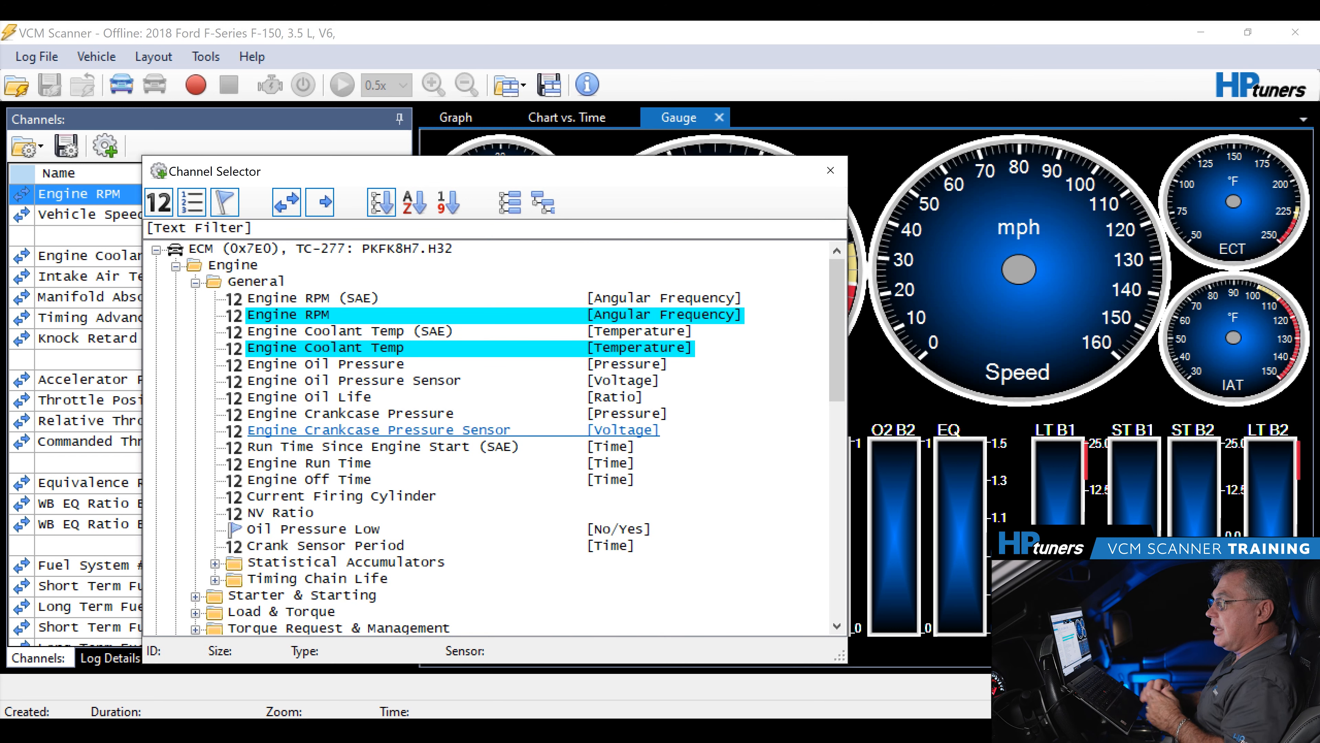
{"action": "double_click", "coordinate": [326, 365]}
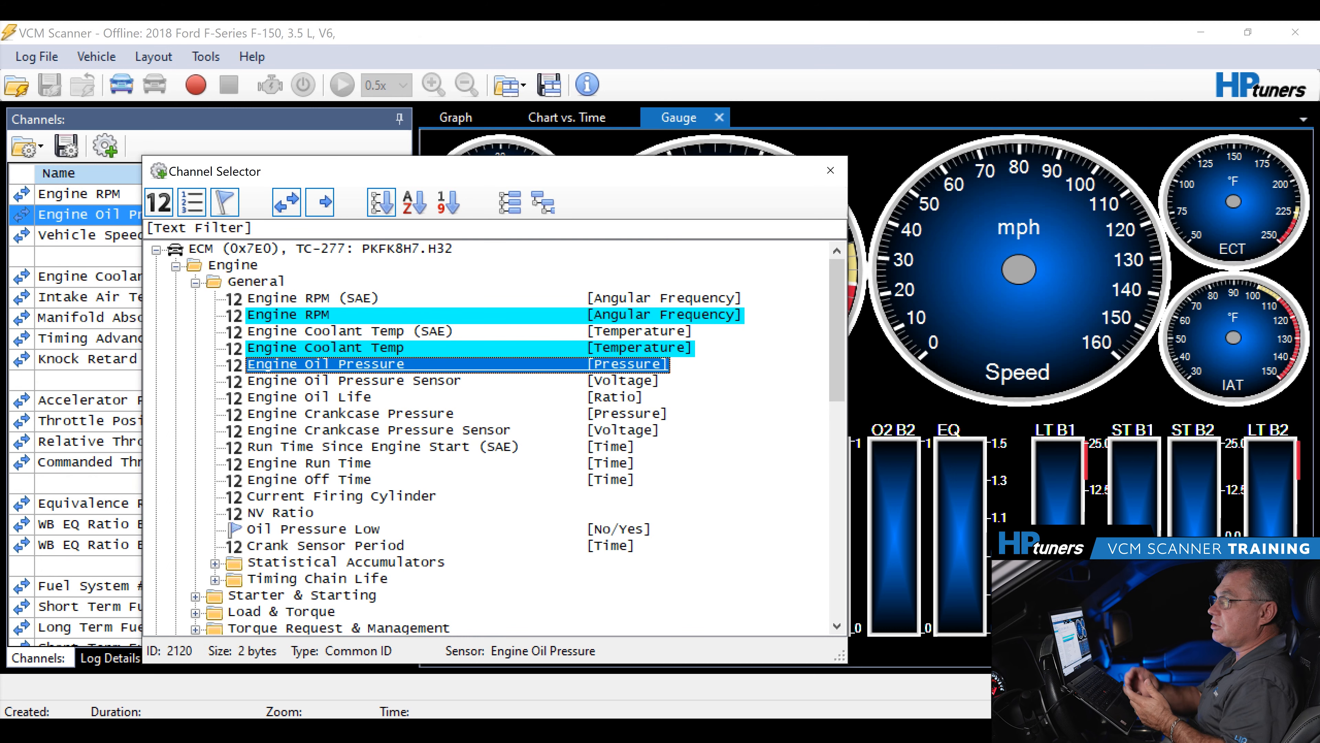
- Browse the ECM engine's Fuel channels, including General and the Open & Closed Loop oxygen sensors, and close the Channel Selector
{"action": "left_click_drag", "start_coordinate": [341, 168], "coordinate": [554, 175]}
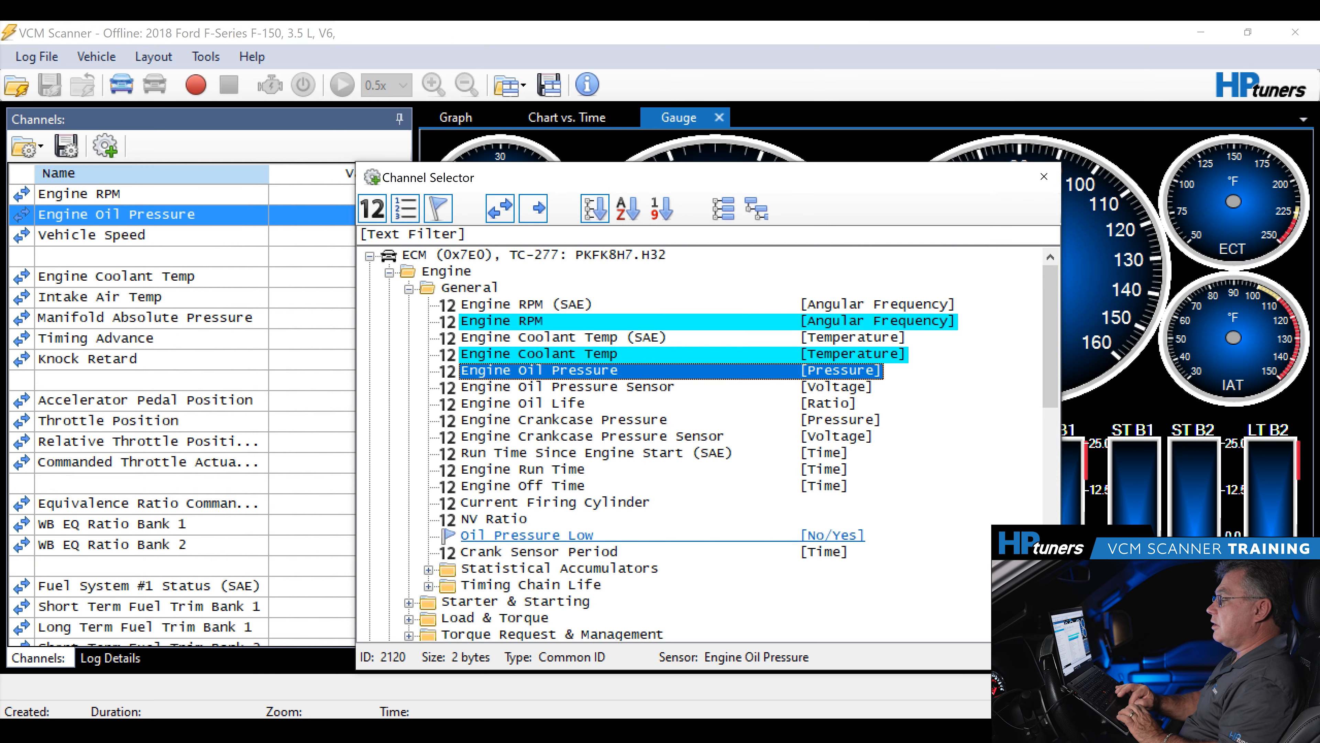
{"action": "scroll", "coordinate": [572, 437], "scroll_direction": "down", "scroll_amount": 7}
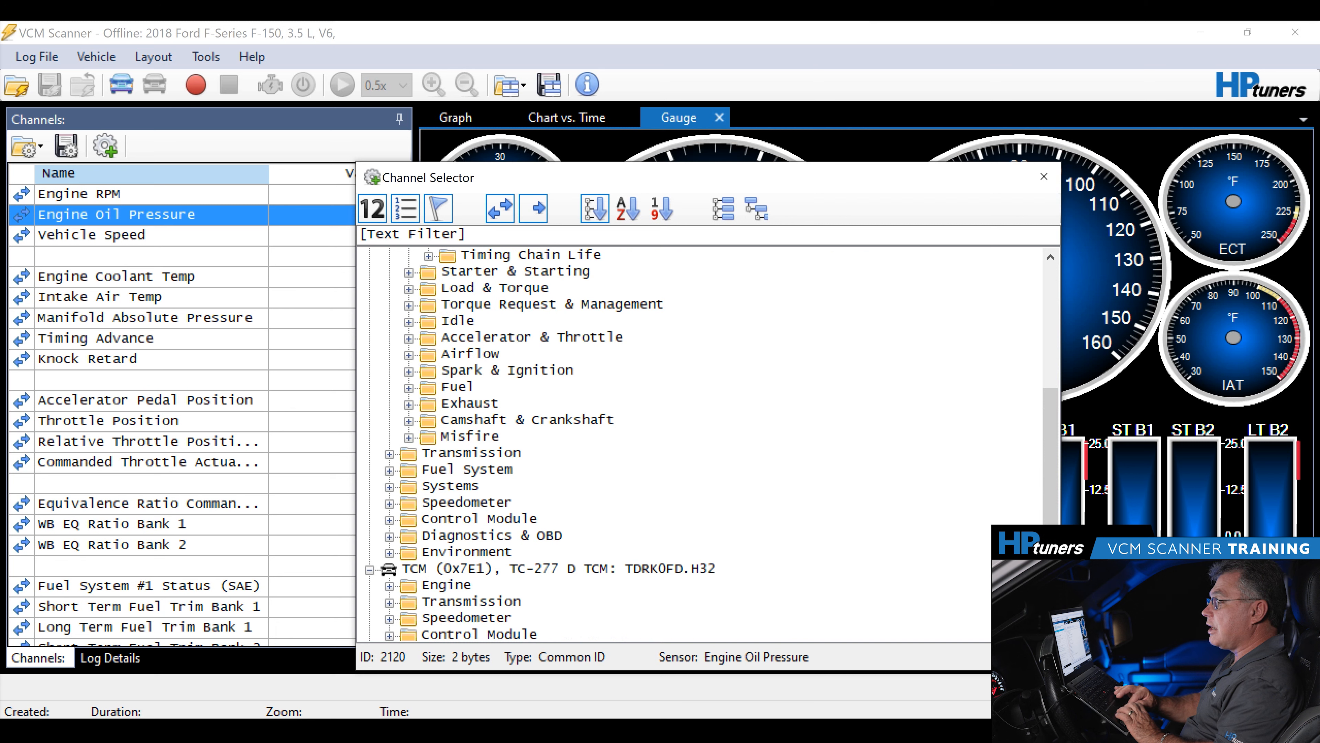
{"action": "left_click", "coordinate": [410, 388]}
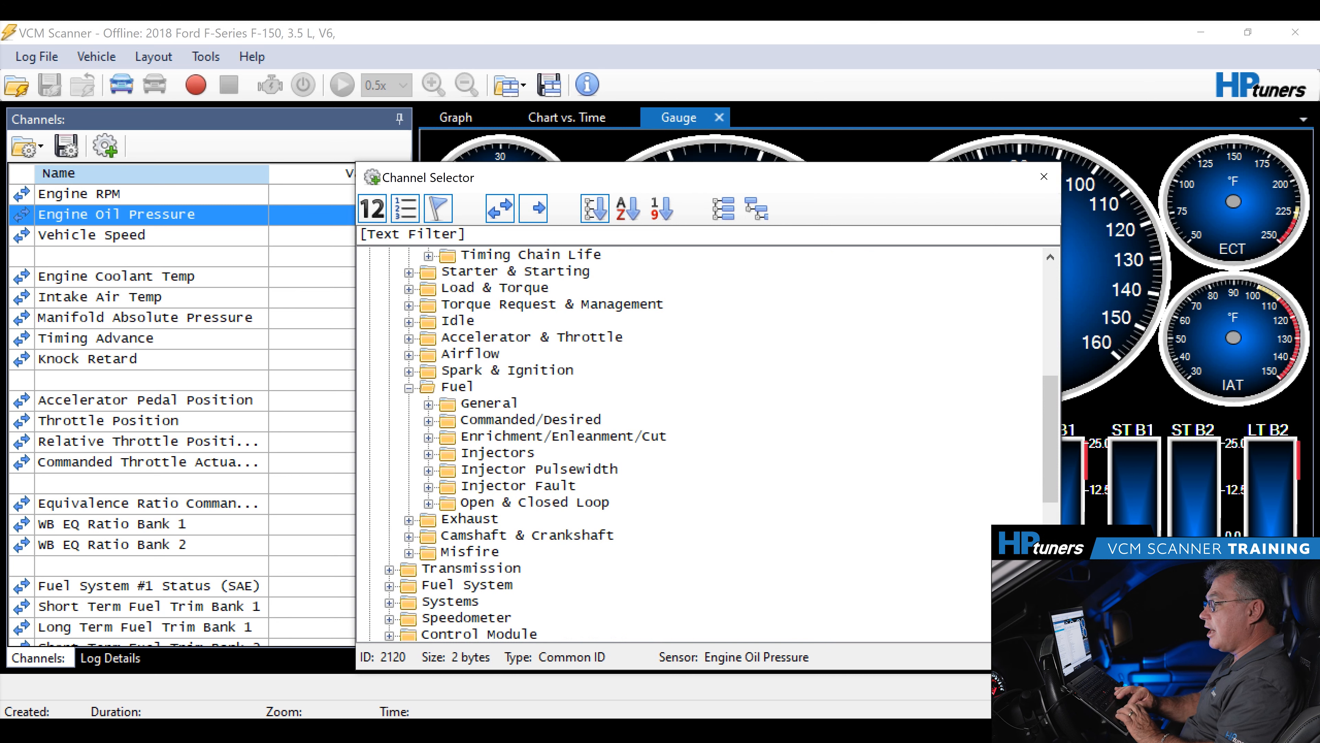
{"action": "left_click", "coordinate": [429, 404]}
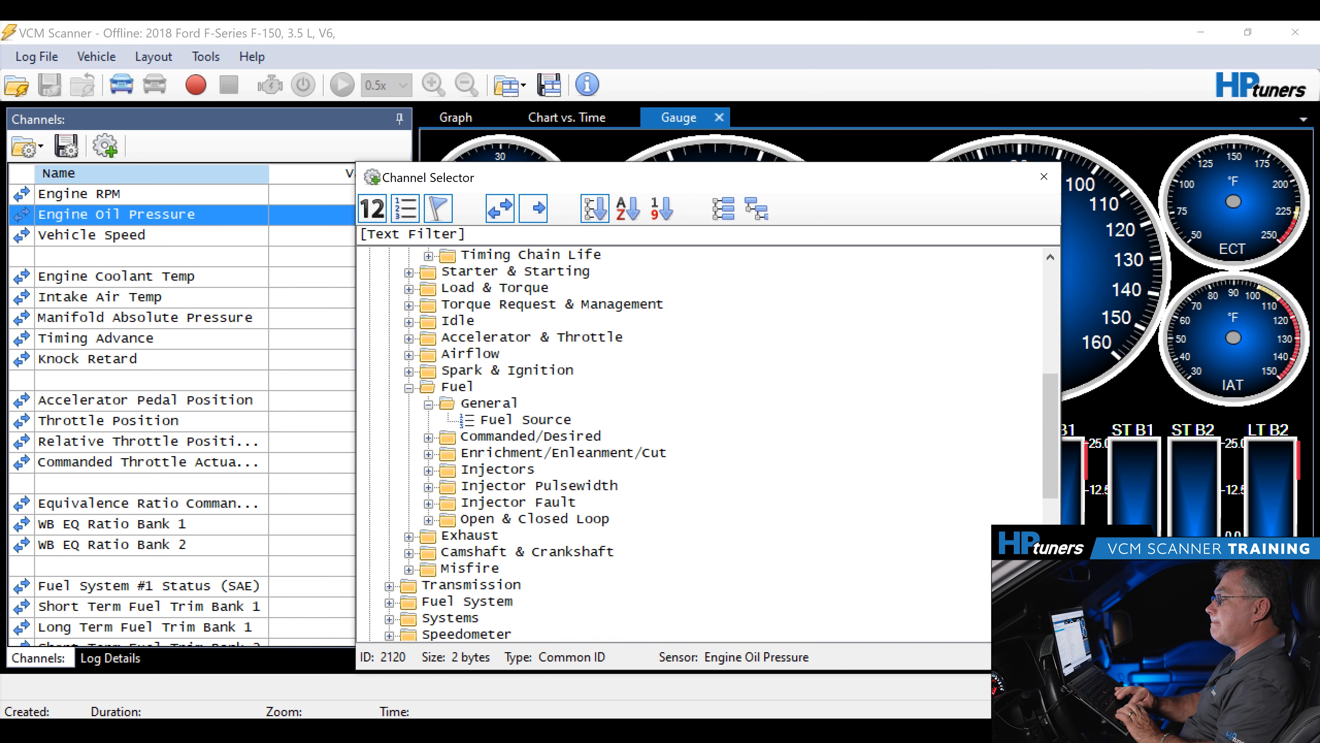
{"action": "left_click", "coordinate": [429, 519]}
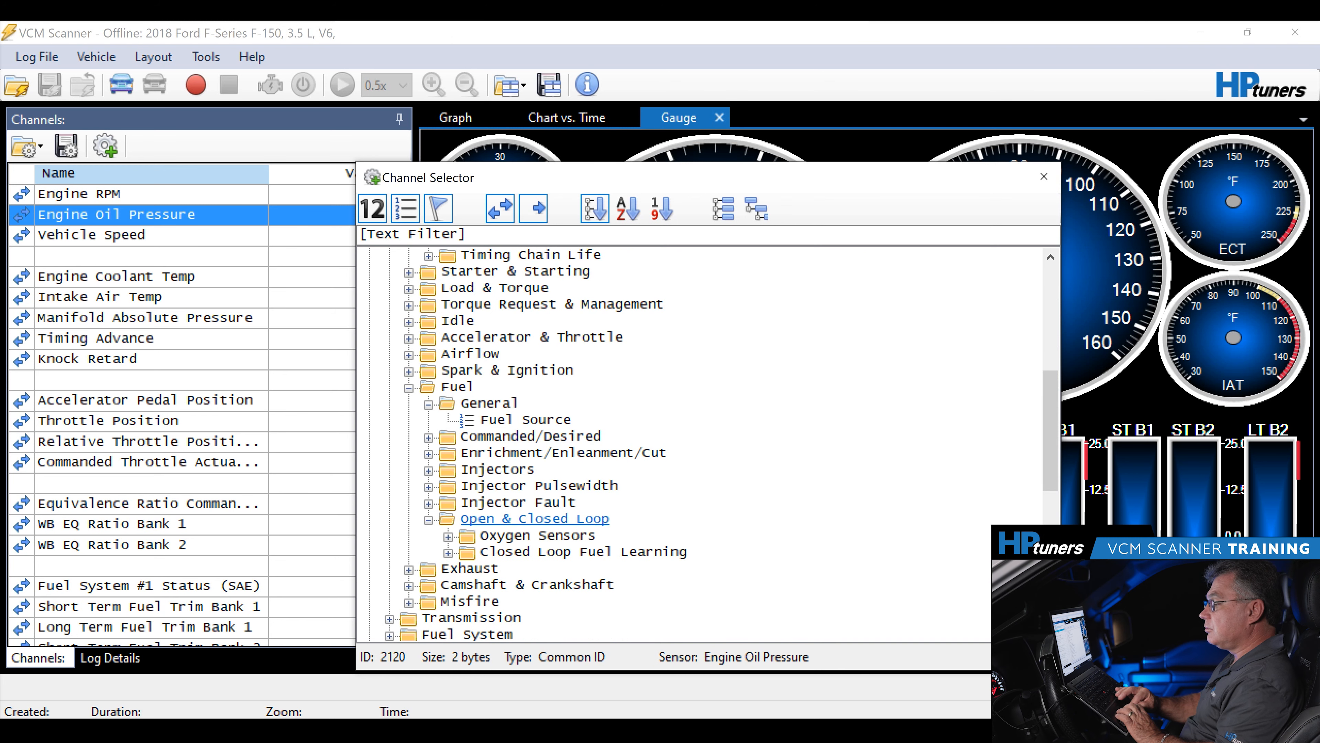
{"action": "left_click", "coordinate": [448, 535]}
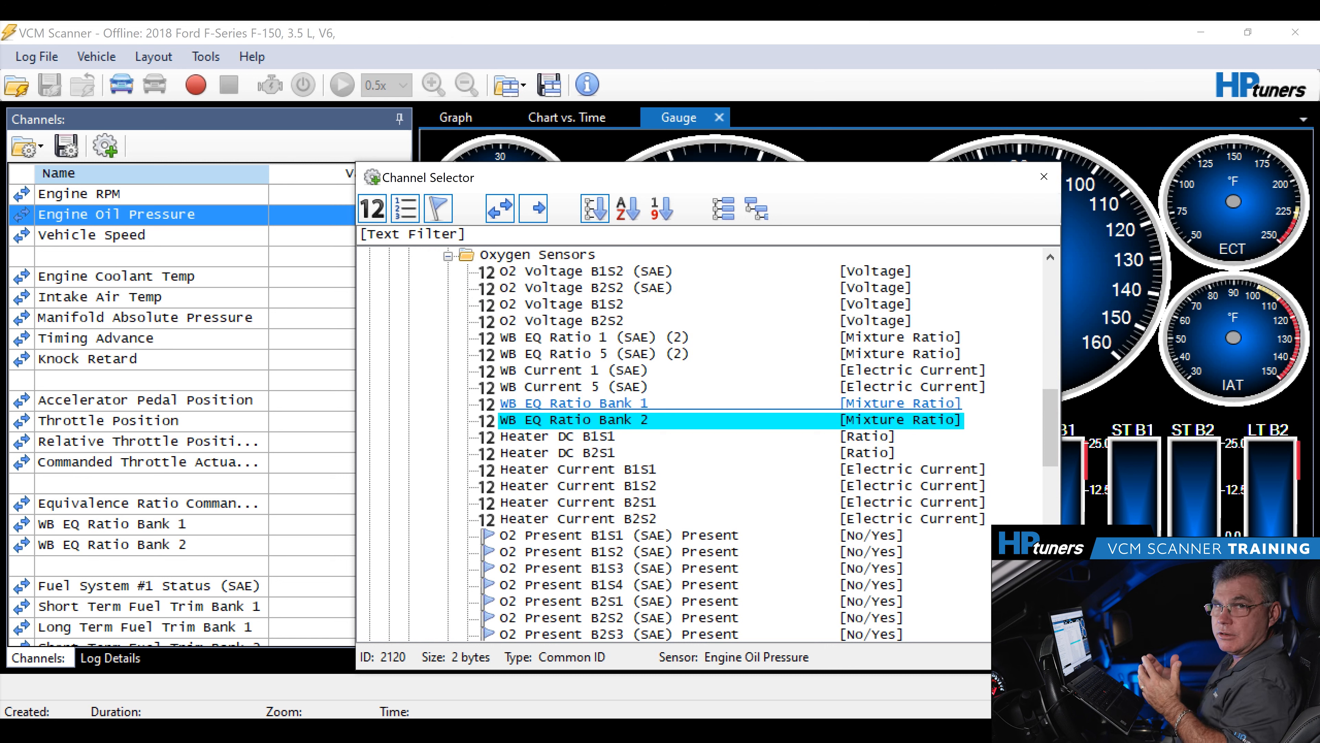
{"action": "left_click", "coordinate": [1044, 177]}
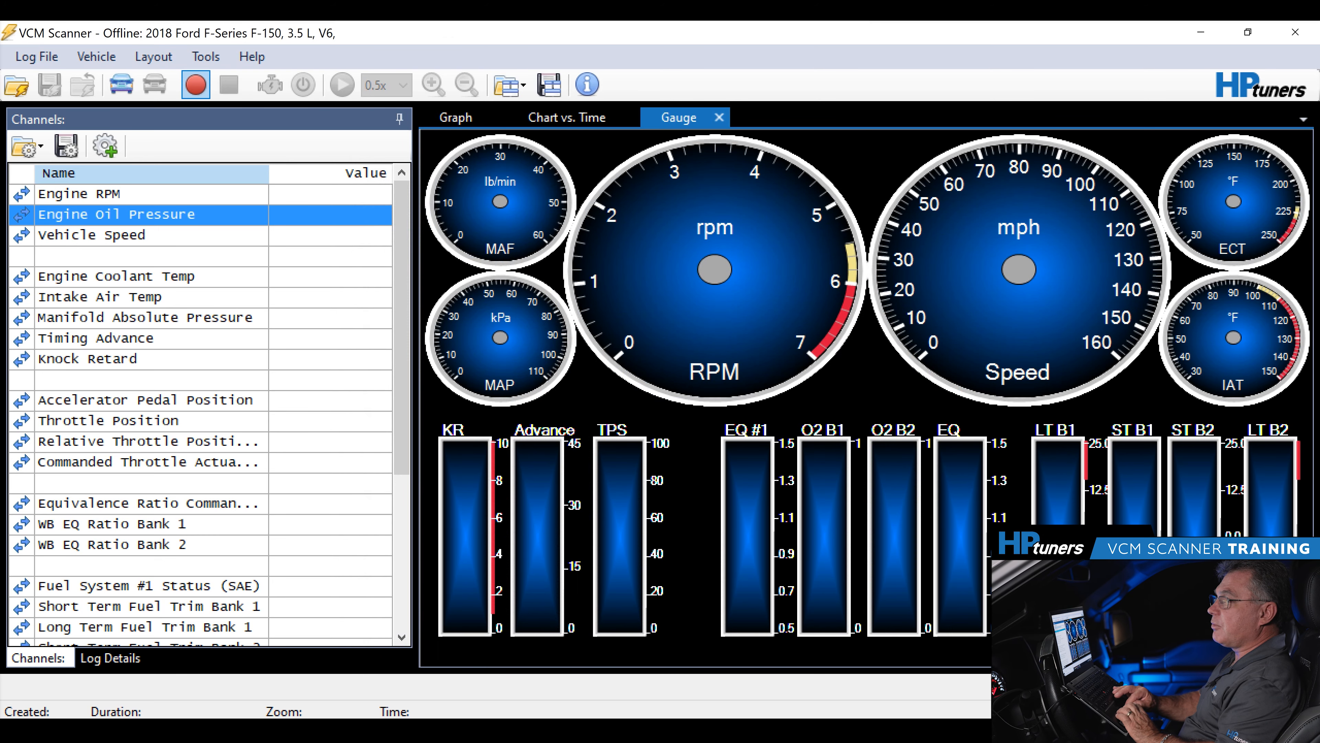
- Examine the available channels with only the two-way type listed and with only the one-way type listed, and restore both types
{"action": "left_click", "coordinate": [195, 84]}
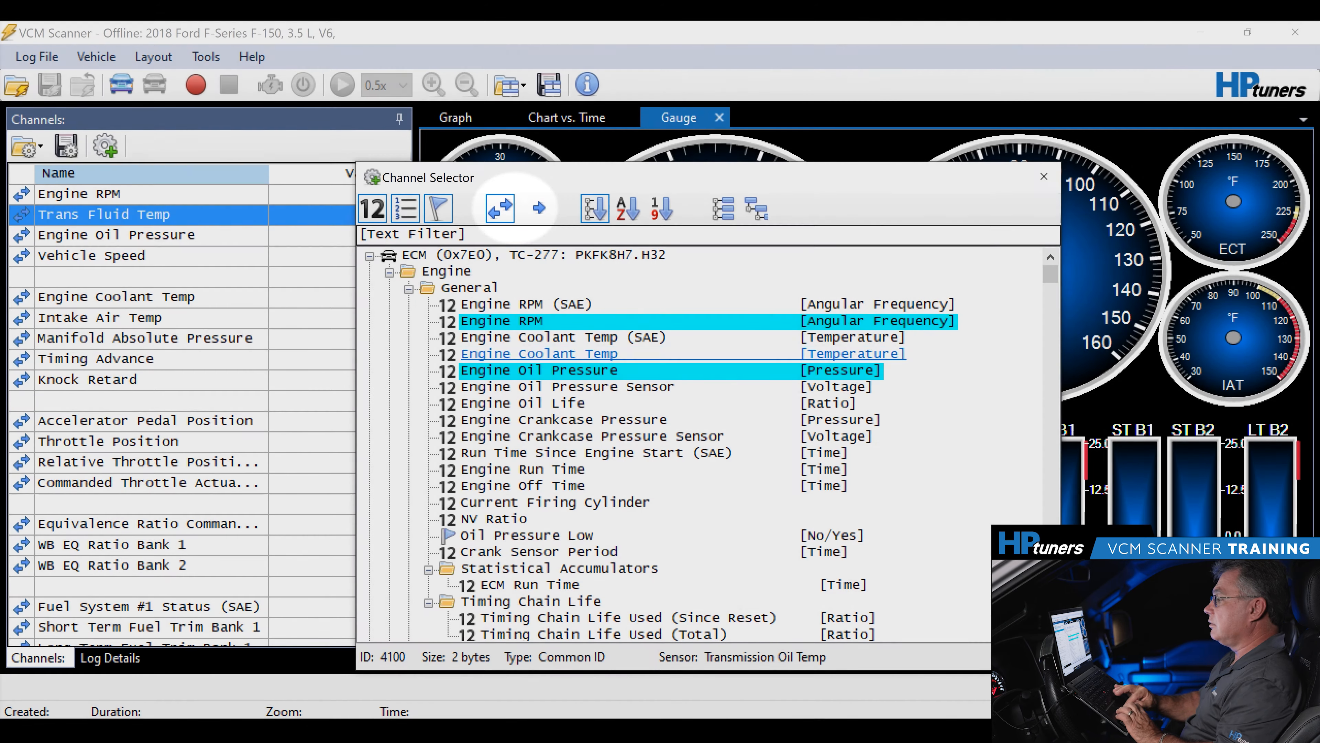
{"action": "scroll", "coordinate": [708, 444], "scroll_direction": "down", "scroll_amount": 1}
{"action": "scroll", "coordinate": [708, 444], "scroll_direction": "down", "scroll_amount": 15}
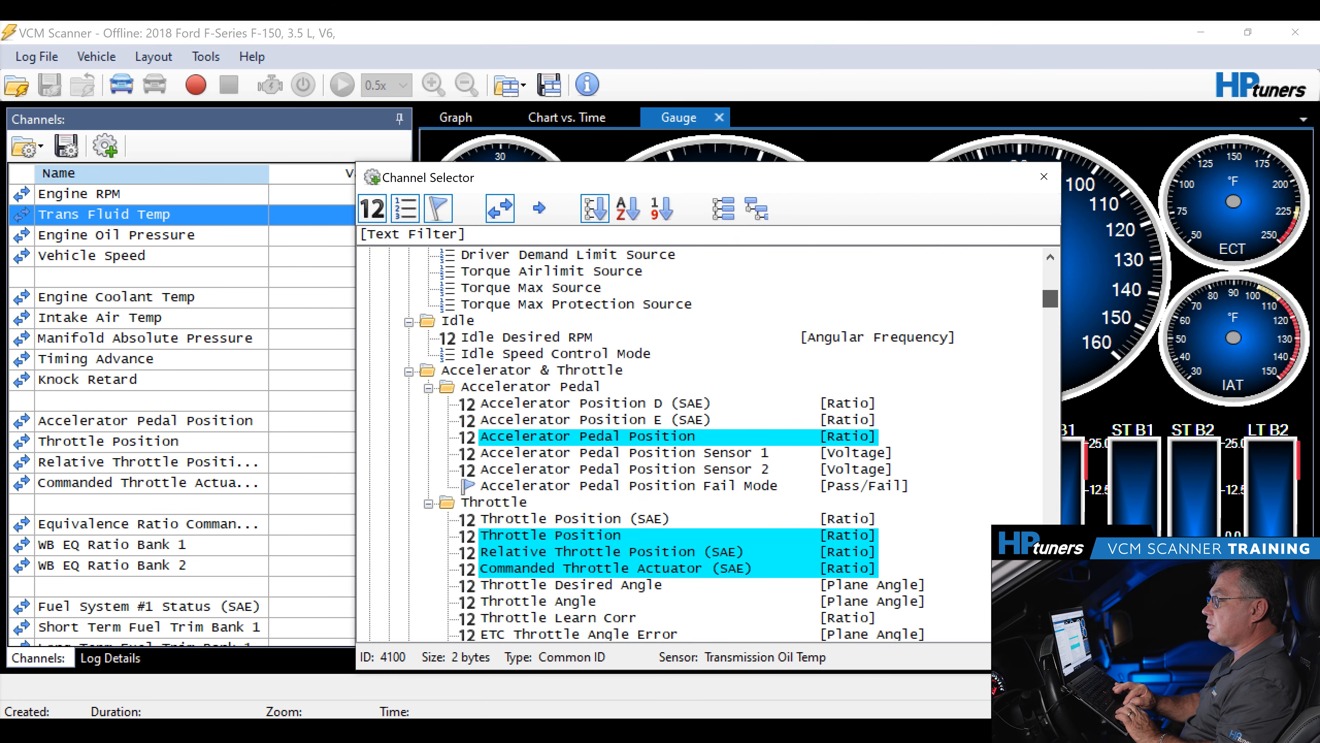
{"action": "scroll", "coordinate": [708, 445], "scroll_direction": "up", "scroll_amount": 10}
{"action": "left_click_drag", "start_coordinate": [1050, 295], "coordinate": [1050, 273]}
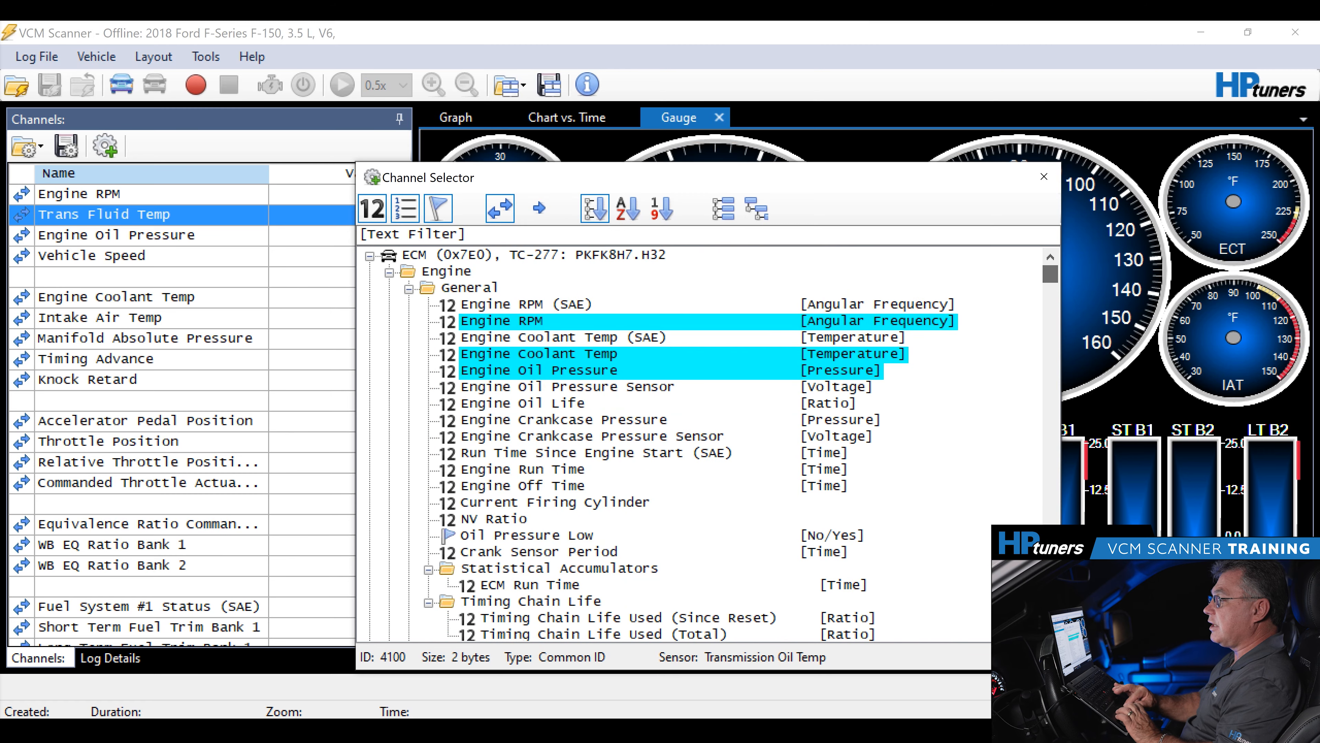
{"action": "left_click", "coordinate": [501, 209]}
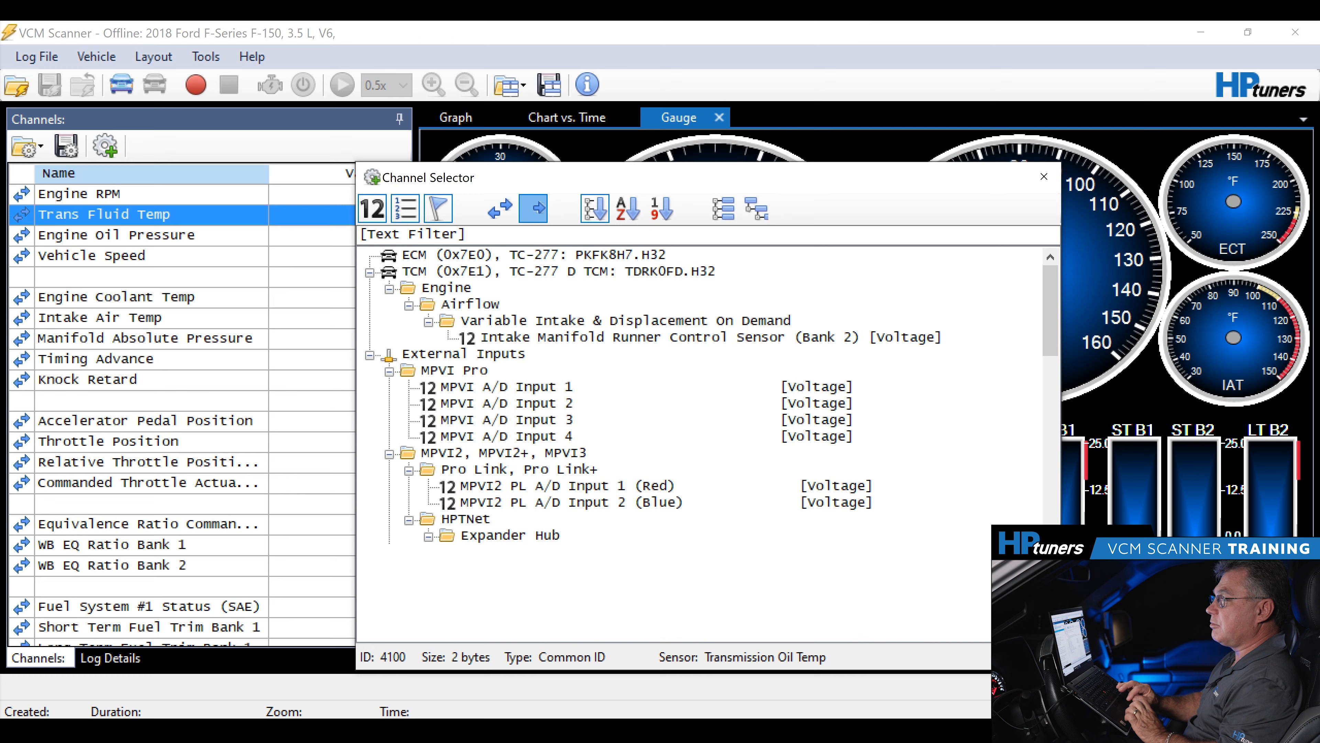
{"action": "left_click", "coordinate": [500, 208]}
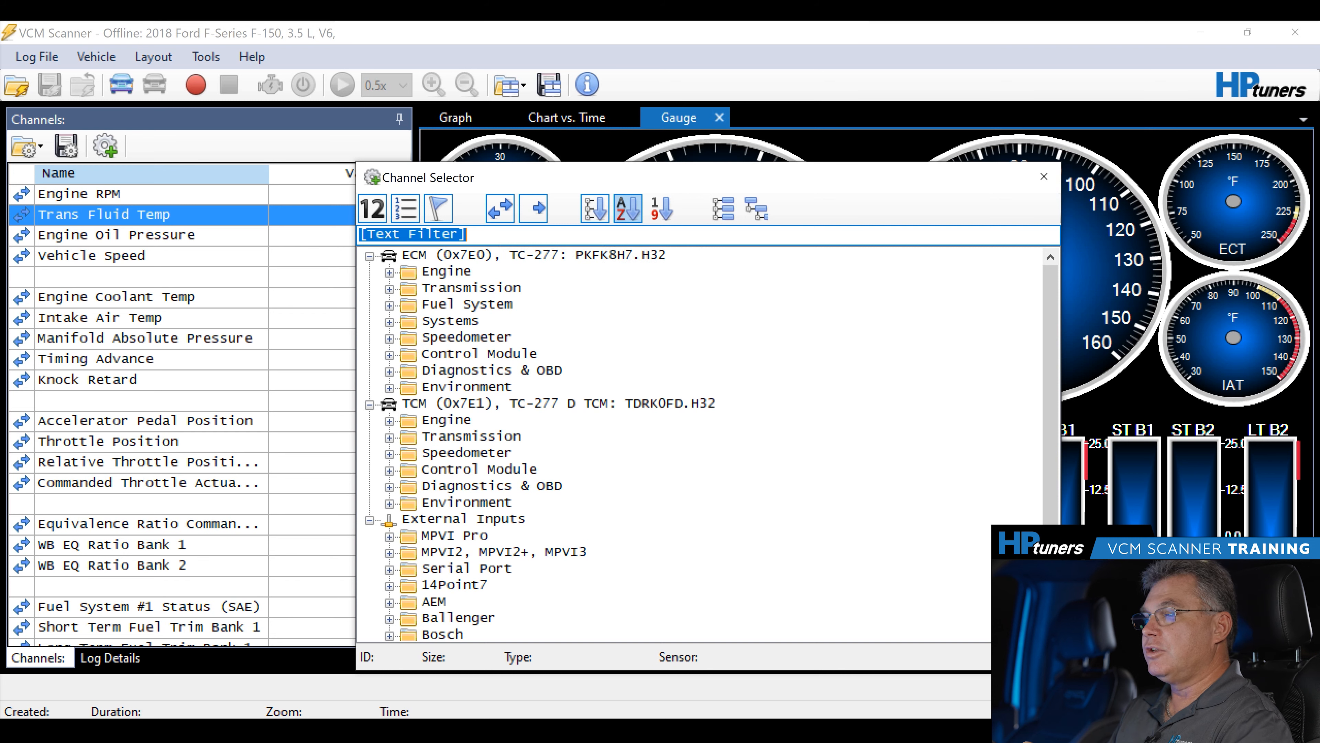
- Sort the available channels alphabetically and filter them by "ambient" and by "load"
{"action": "left_click", "coordinate": [628, 208]}
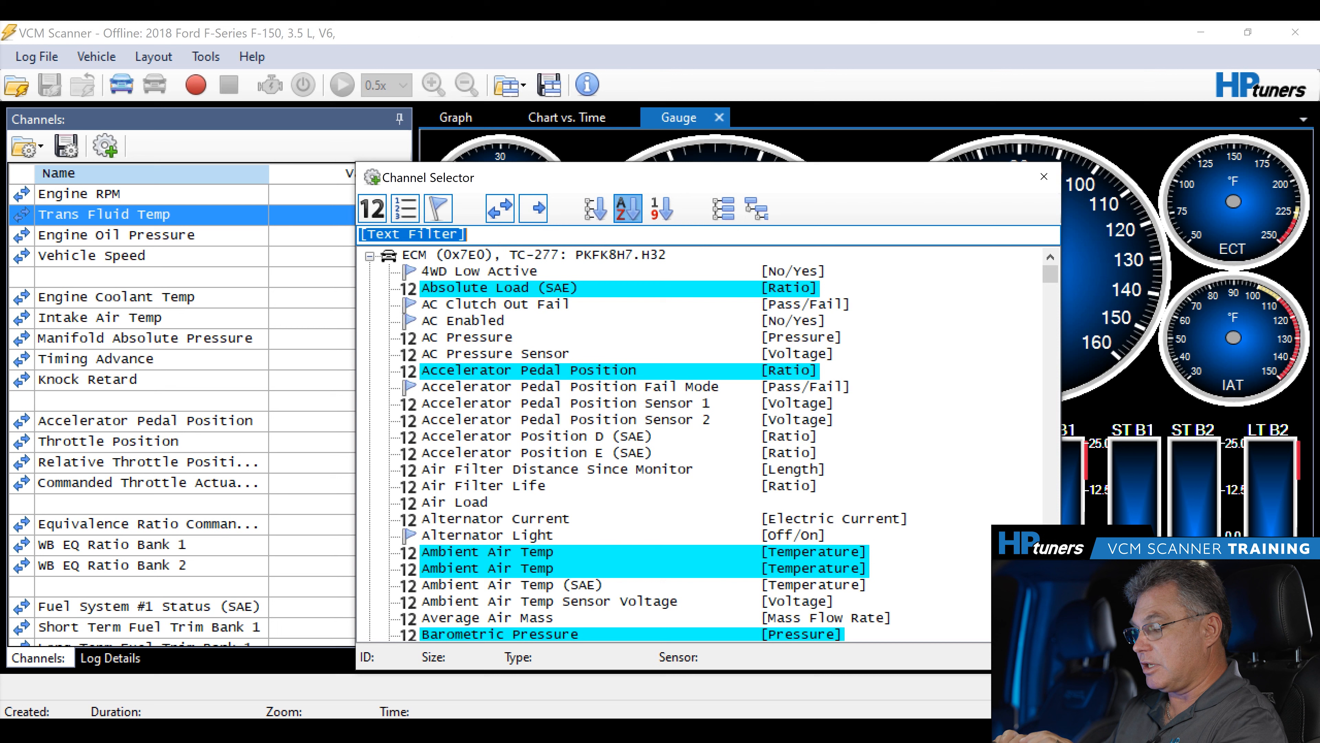
{"action": "type", "text": "ambient"}
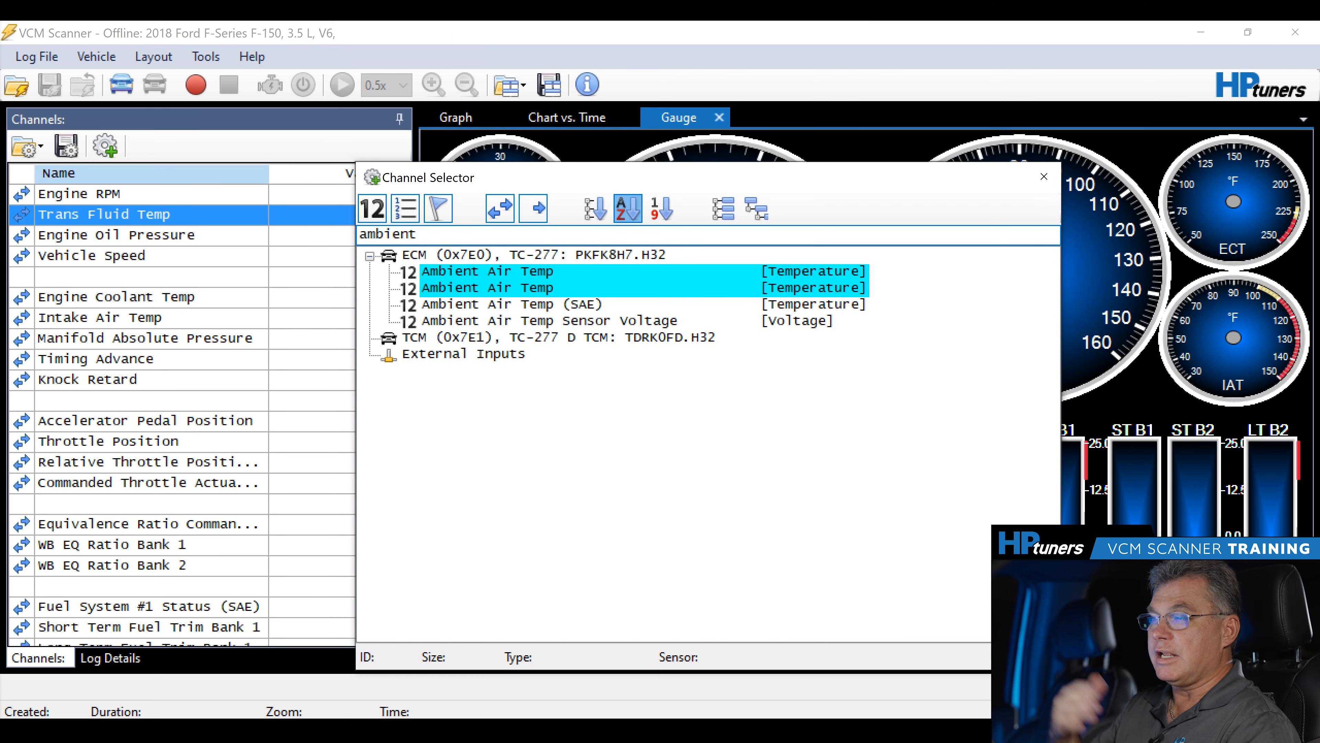
{"action": "key", "text": "BackSpace"}
{"action": "key", "text": "BackSpace"}
{"action": "key", "text": "BackSpace"}
{"action": "key", "text": "BackSpace"}
{"action": "key", "text": "BackSpace"}
{"action": "key", "text": "BackSpace"}
{"action": "key", "text": "BackSpace"}
{"action": "type", "text": "o"}
{"action": "key", "text": "BackSpace"}
{"action": "type", "text": "load"}
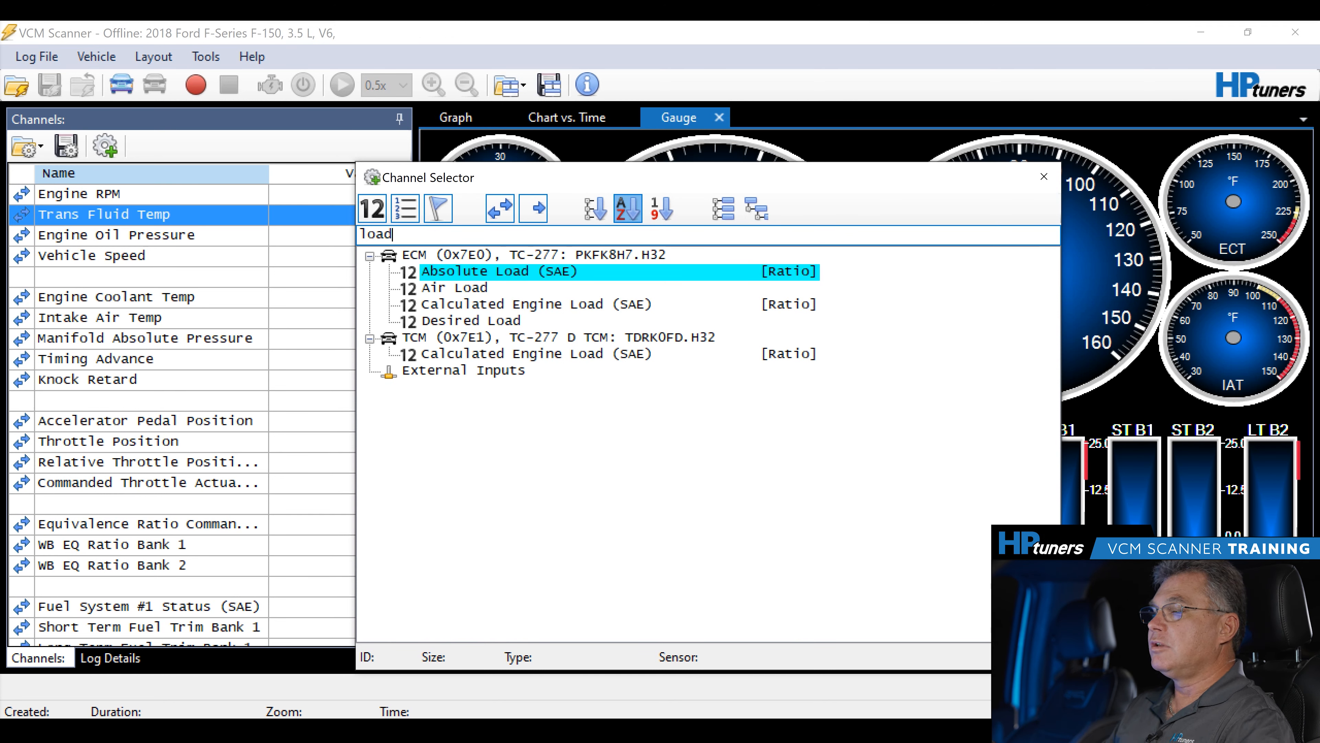
- Sort the available channels numerically and close the Channel Selector
{"action": "left_click", "coordinate": [661, 208]}
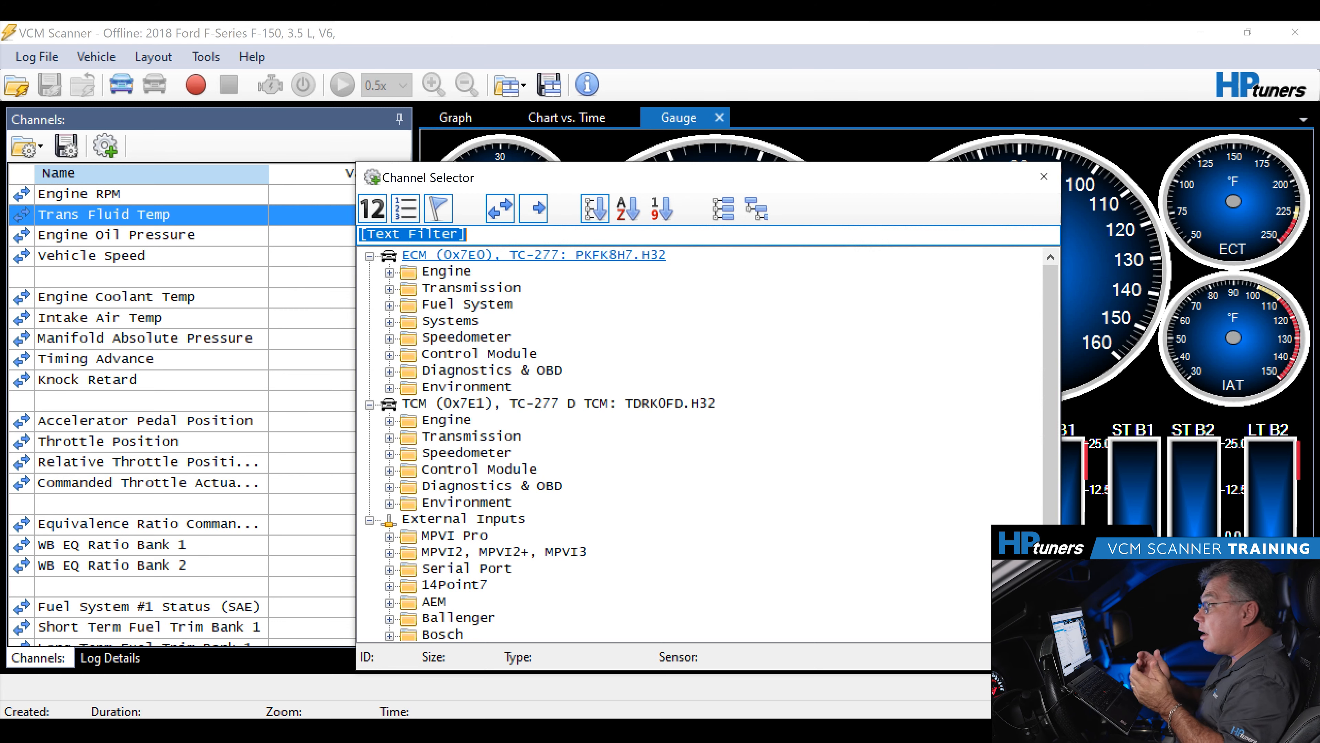
{"action": "left_click", "coordinate": [1044, 176]}
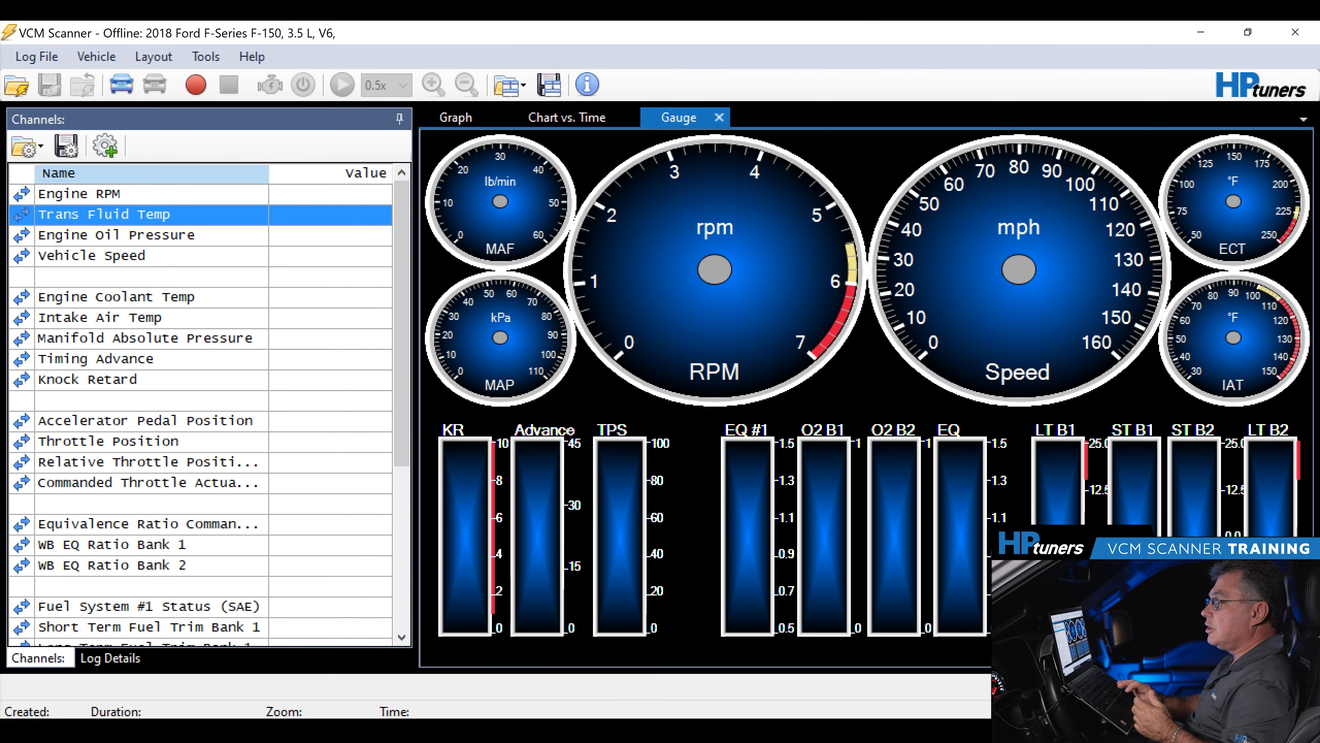
- Remove the Trans Fluid Temp channel from the channel list
{"action": "right_click", "coordinate": [217, 213]}
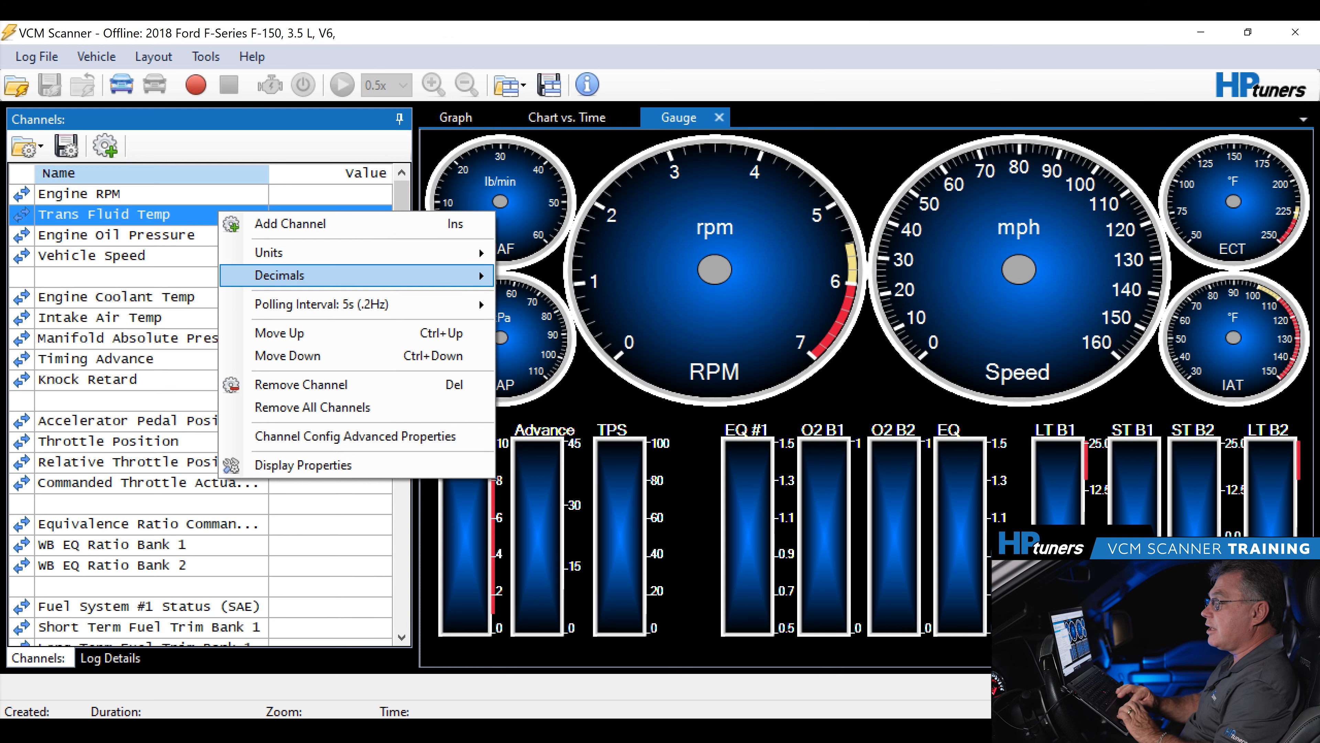
{"action": "left_click", "coordinate": [302, 385]}
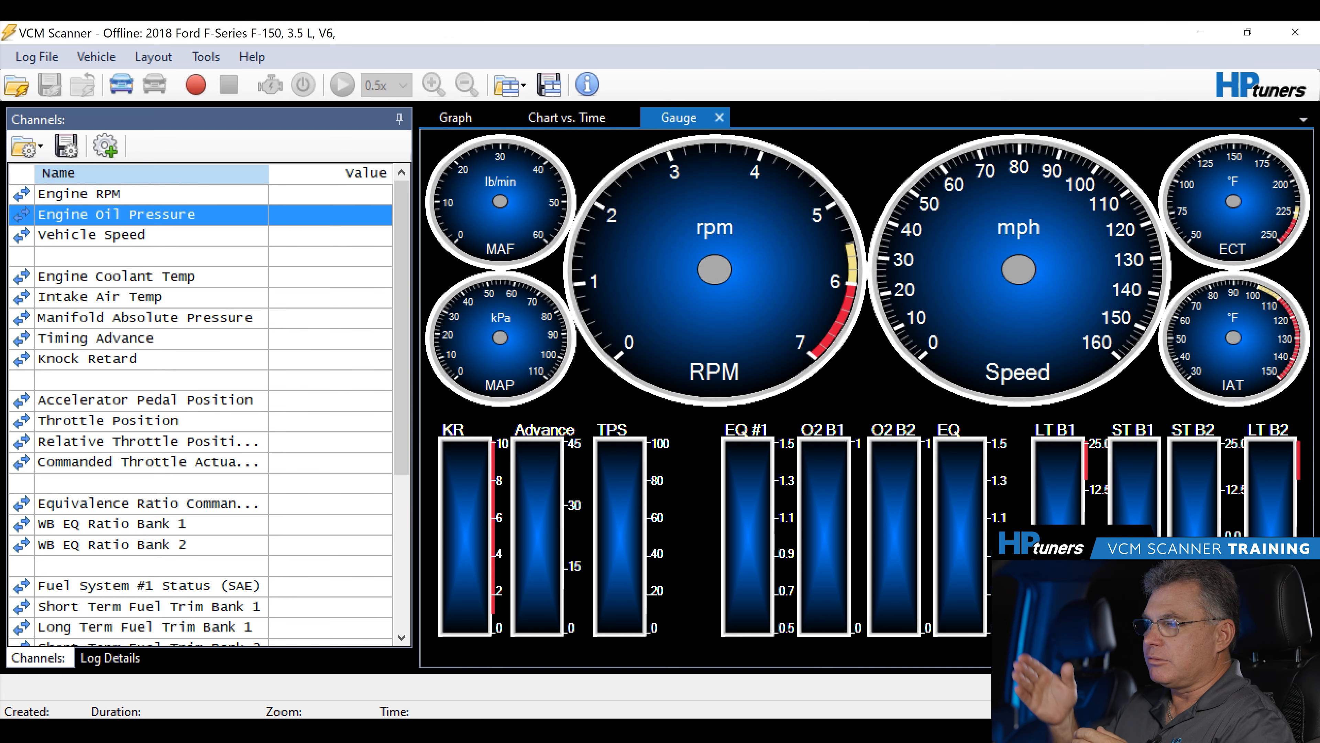
- View the Graph, Gauge and Chart vs. Time displays in turn, ending on Chart vs. Time
{"action": "left_click", "coordinate": [457, 117]}
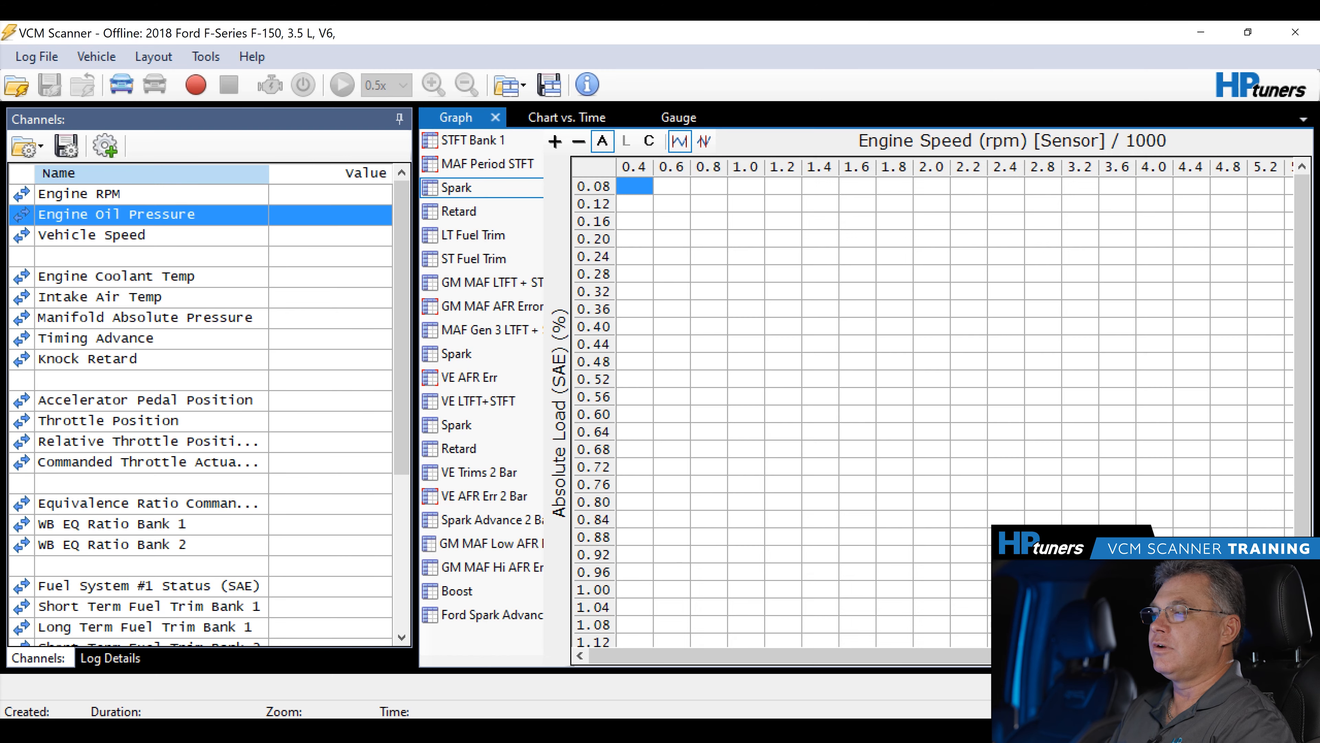
{"action": "left_click", "coordinate": [629, 117]}
{"action": "left_click", "coordinate": [679, 117]}
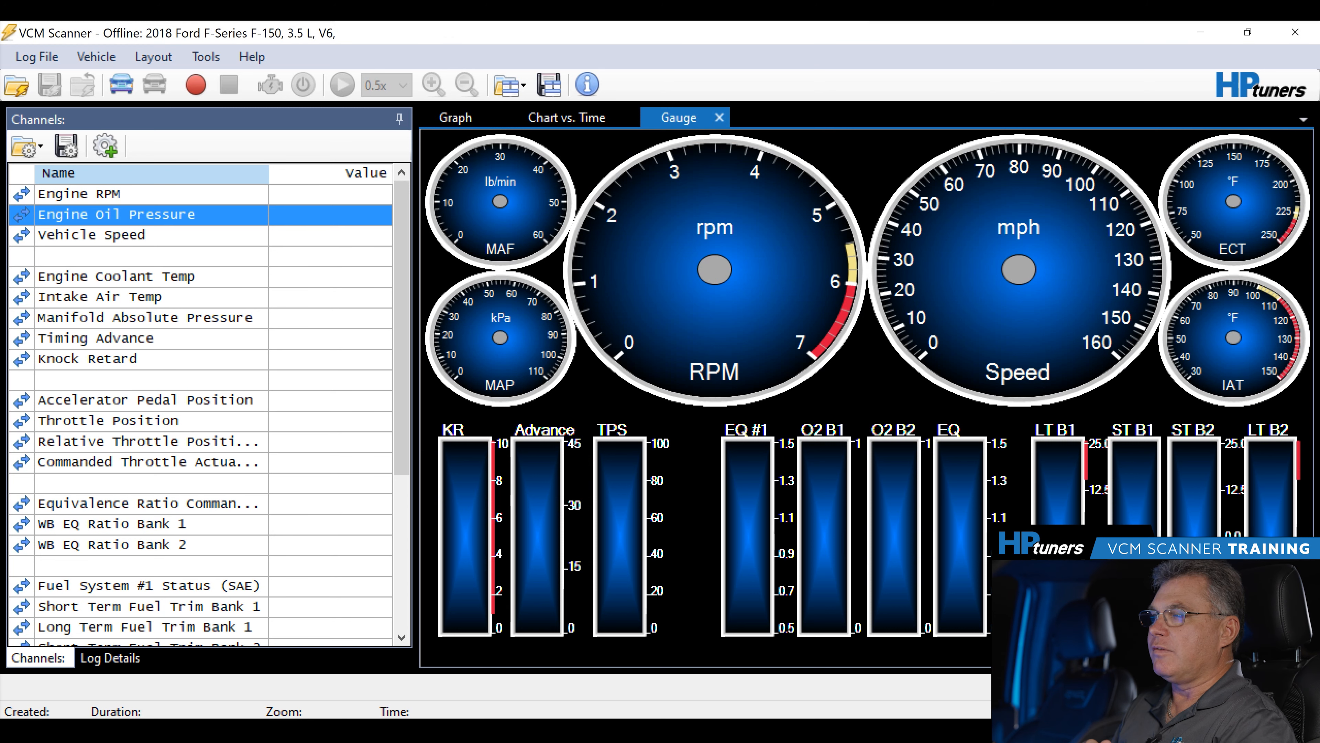
{"action": "left_click", "coordinate": [629, 118]}
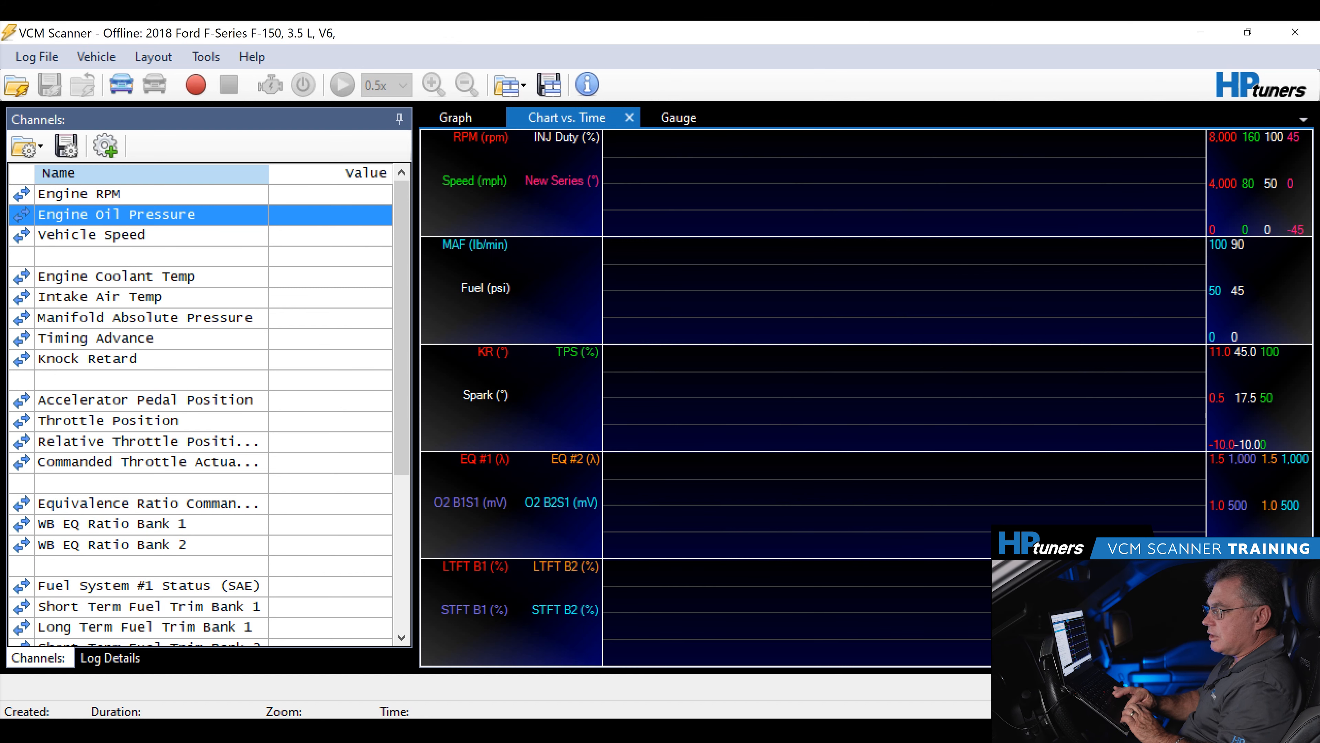
- Open the chart layout for editing and add a new series to Group 2
{"action": "left_click", "coordinate": [151, 277]}
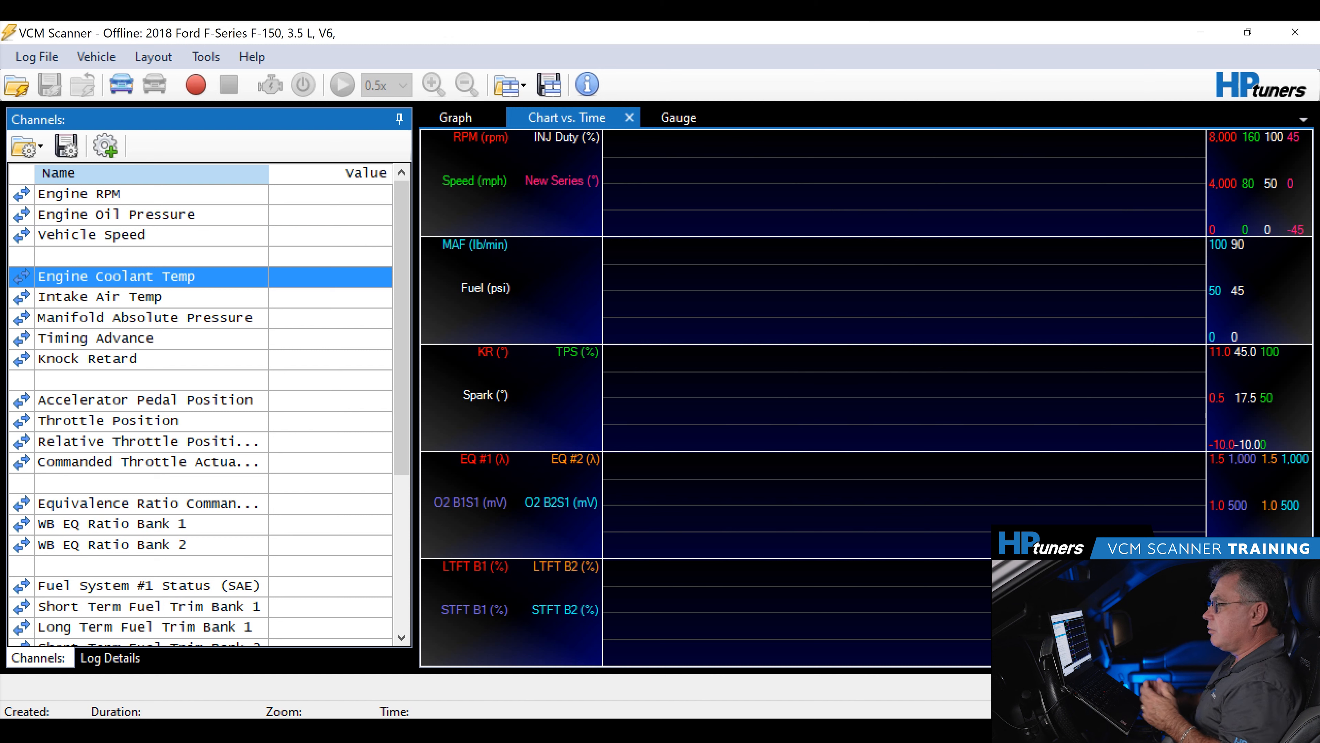
{"action": "right_click", "coordinate": [553, 265]}
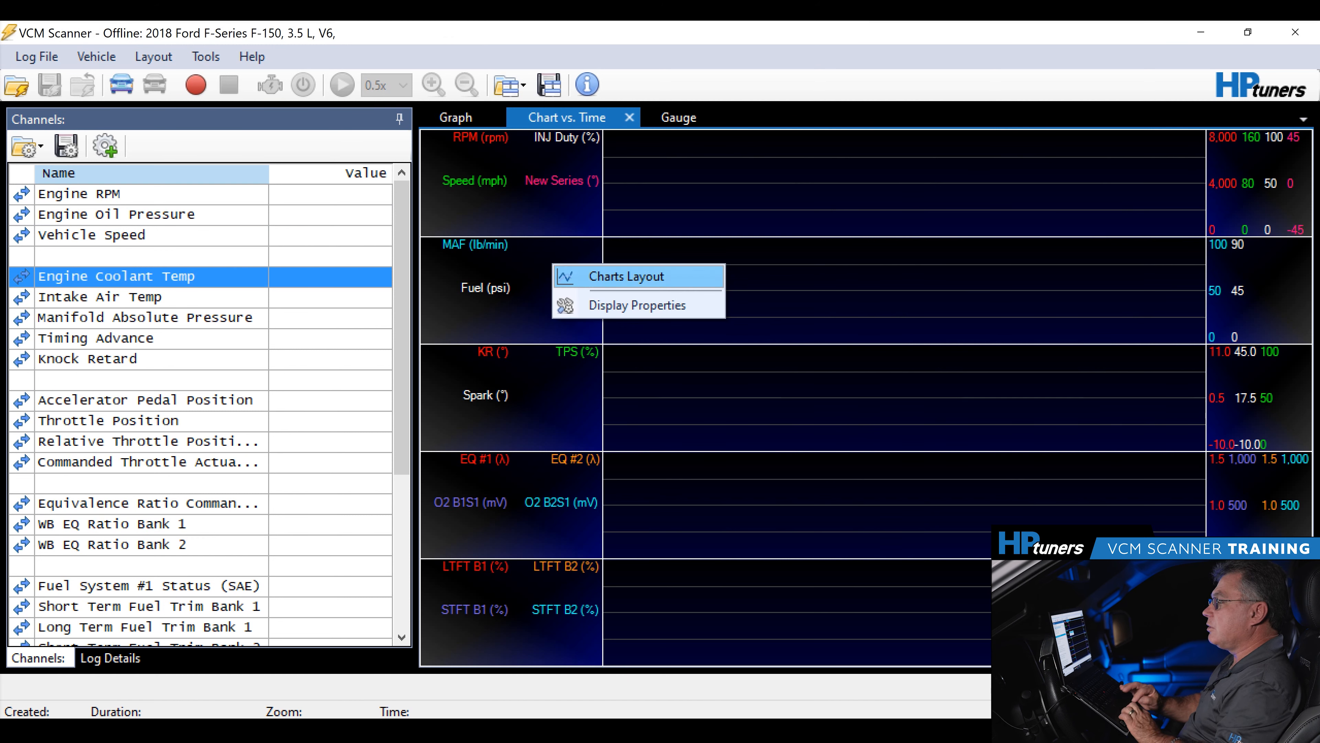
{"action": "left_click", "coordinate": [627, 276]}
{"action": "left_click", "coordinate": [181, 286]}
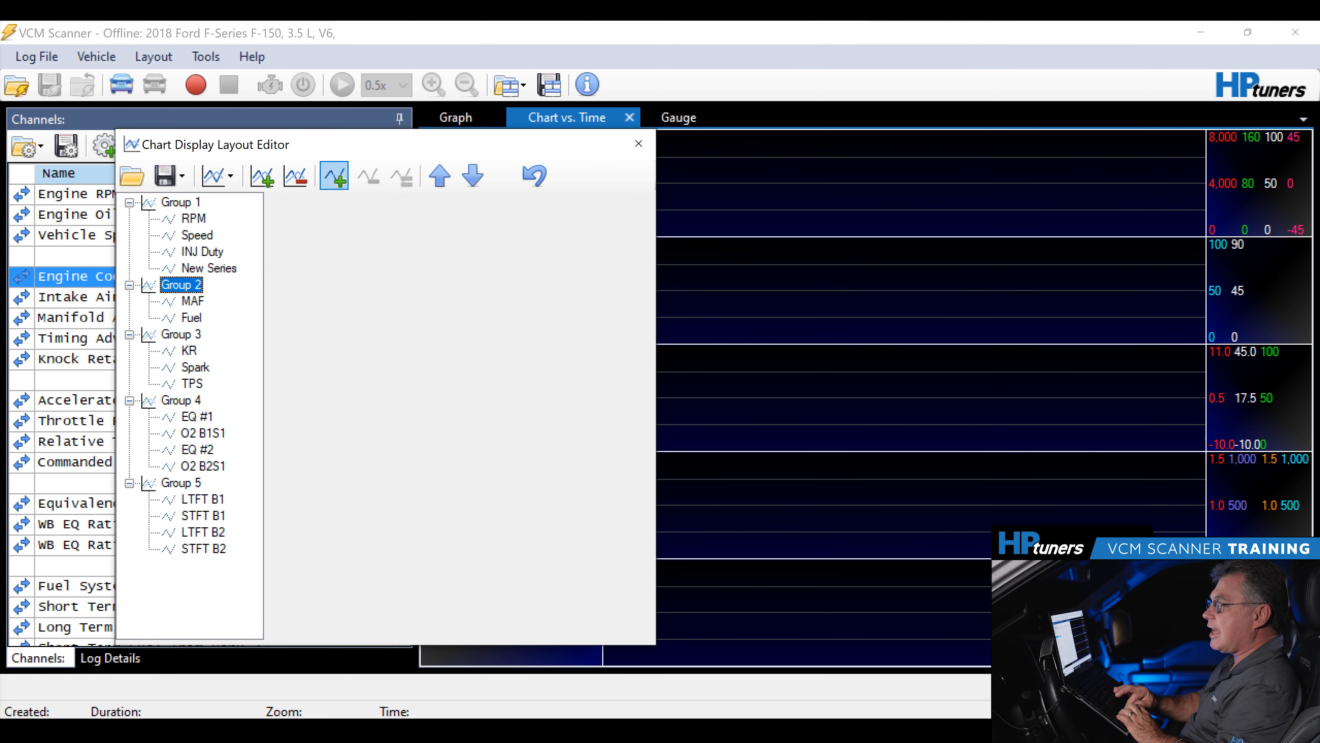
{"action": "left_click", "coordinate": [335, 178]}
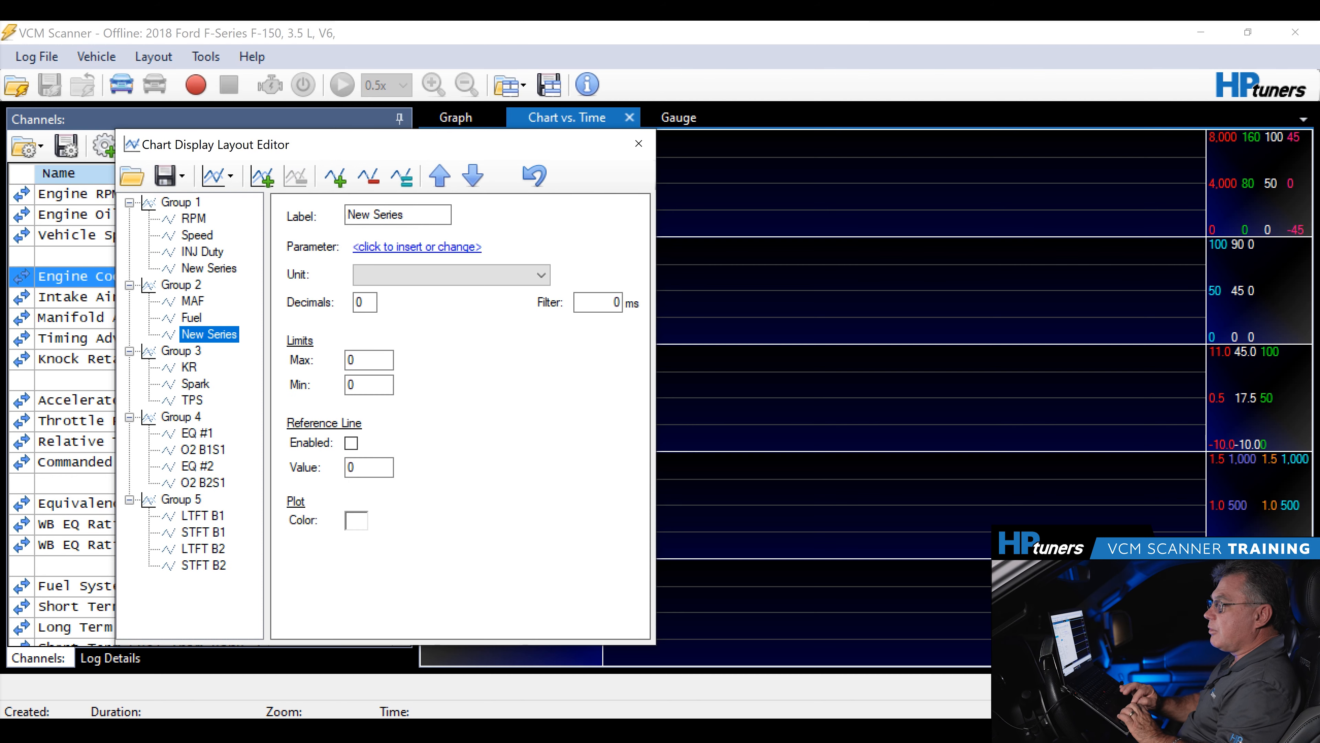
- Assign Engine Coolant Temp [Sensor] to the new series, showing only channel-backed parameters and filtering by "Coo"
{"action": "left_click", "coordinate": [417, 247]}
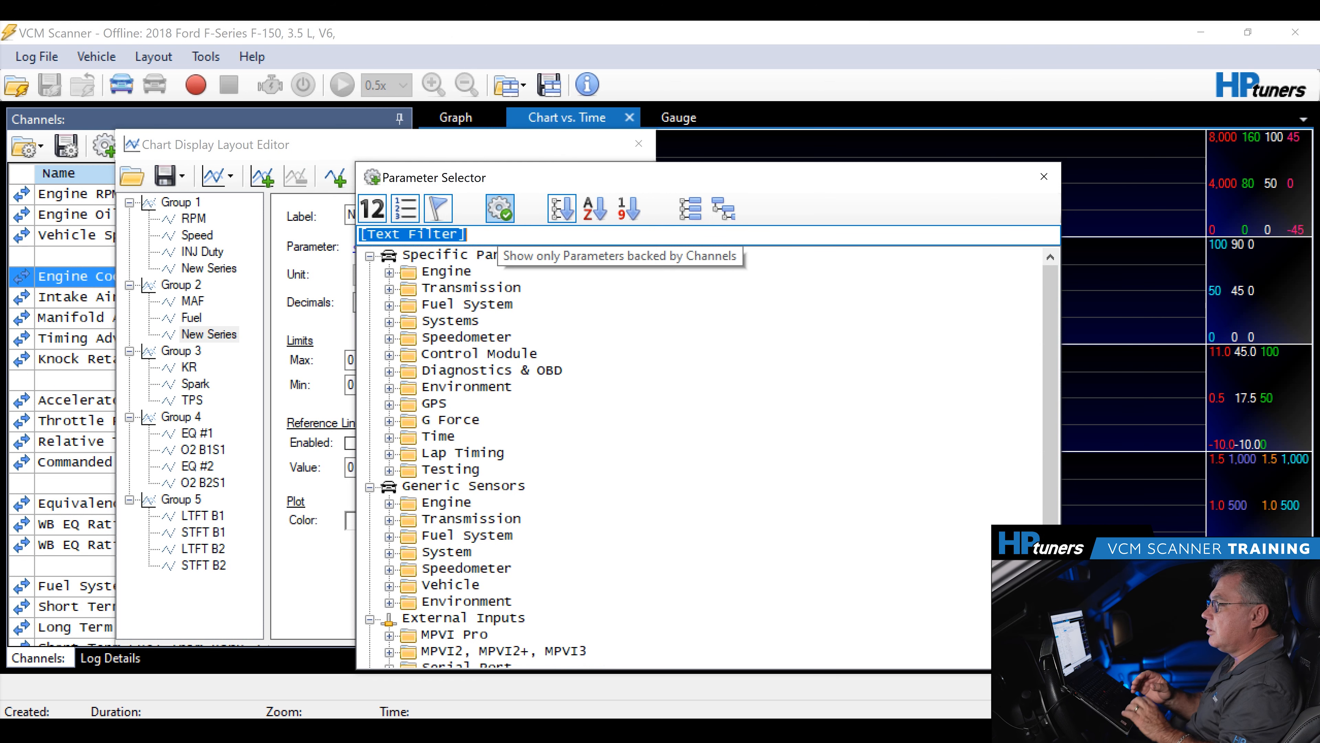
{"action": "left_click", "coordinate": [500, 208]}
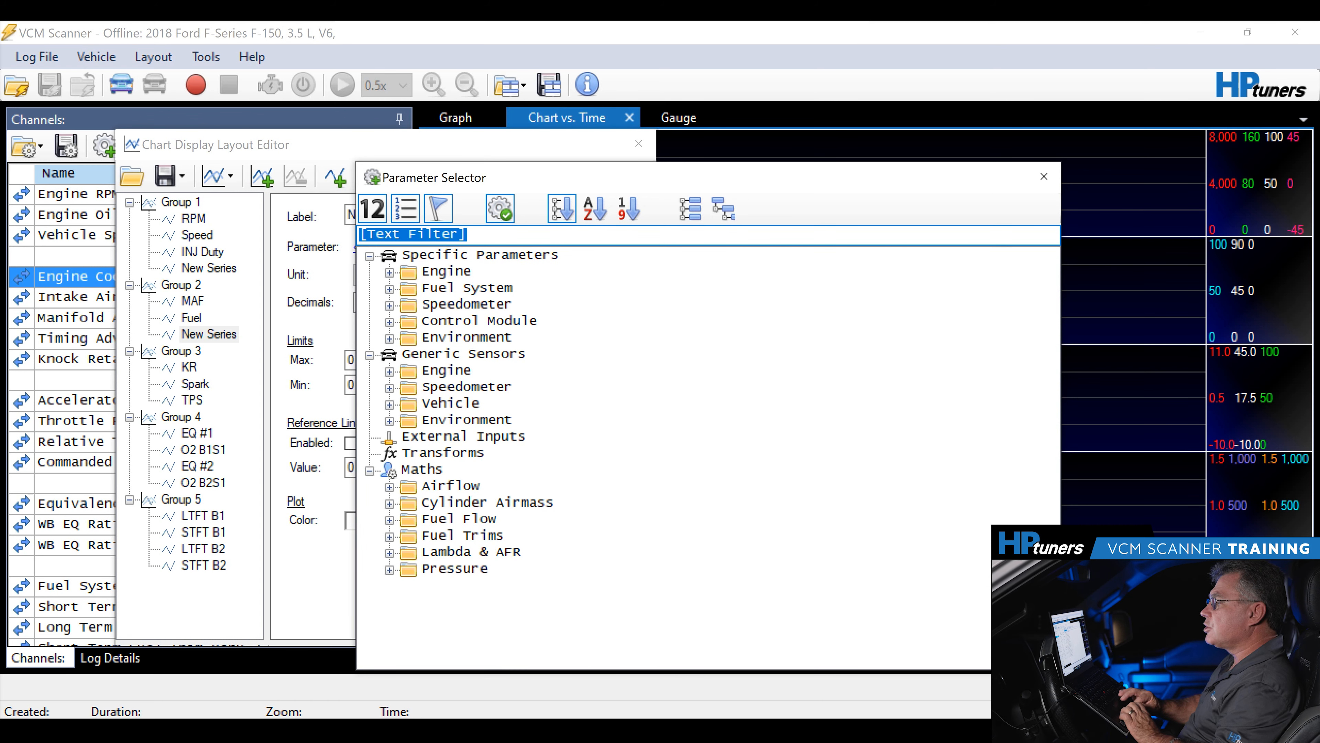
{"action": "type", "text": "Coo"}
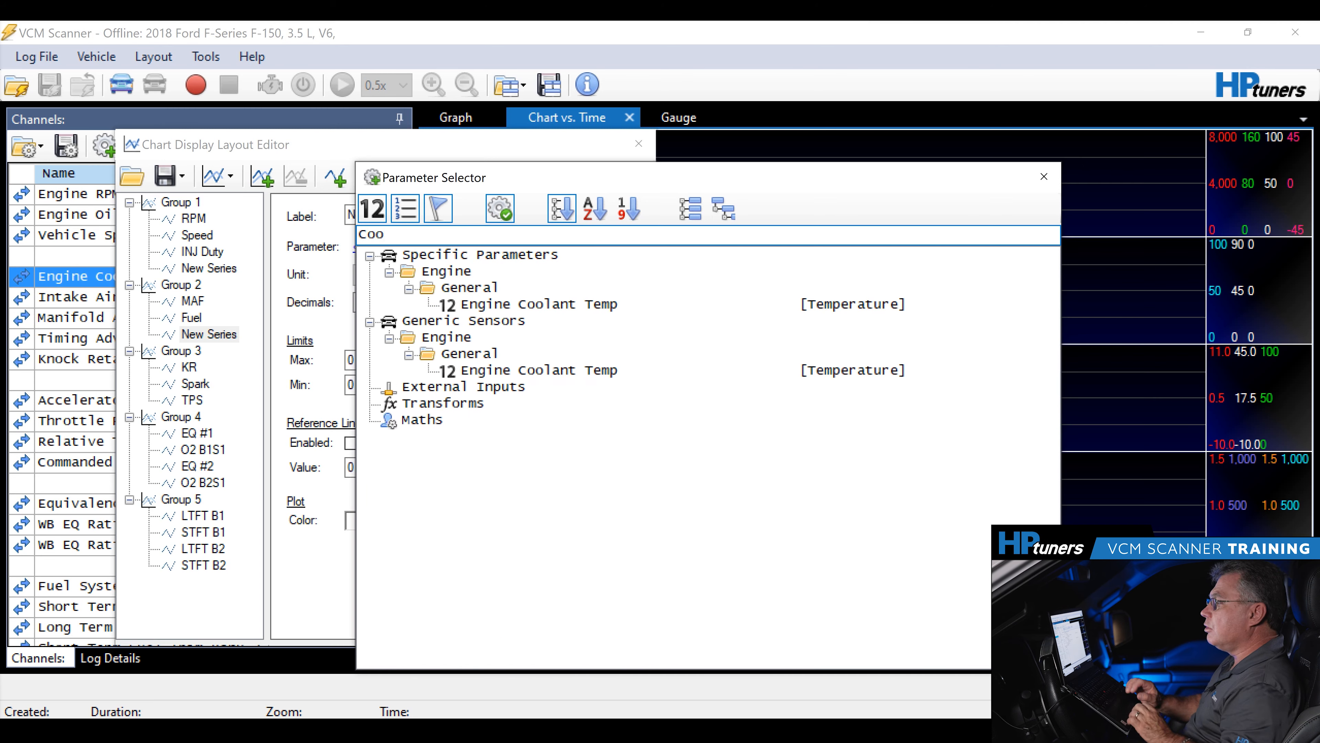
{"action": "double_click", "coordinate": [538, 305]}
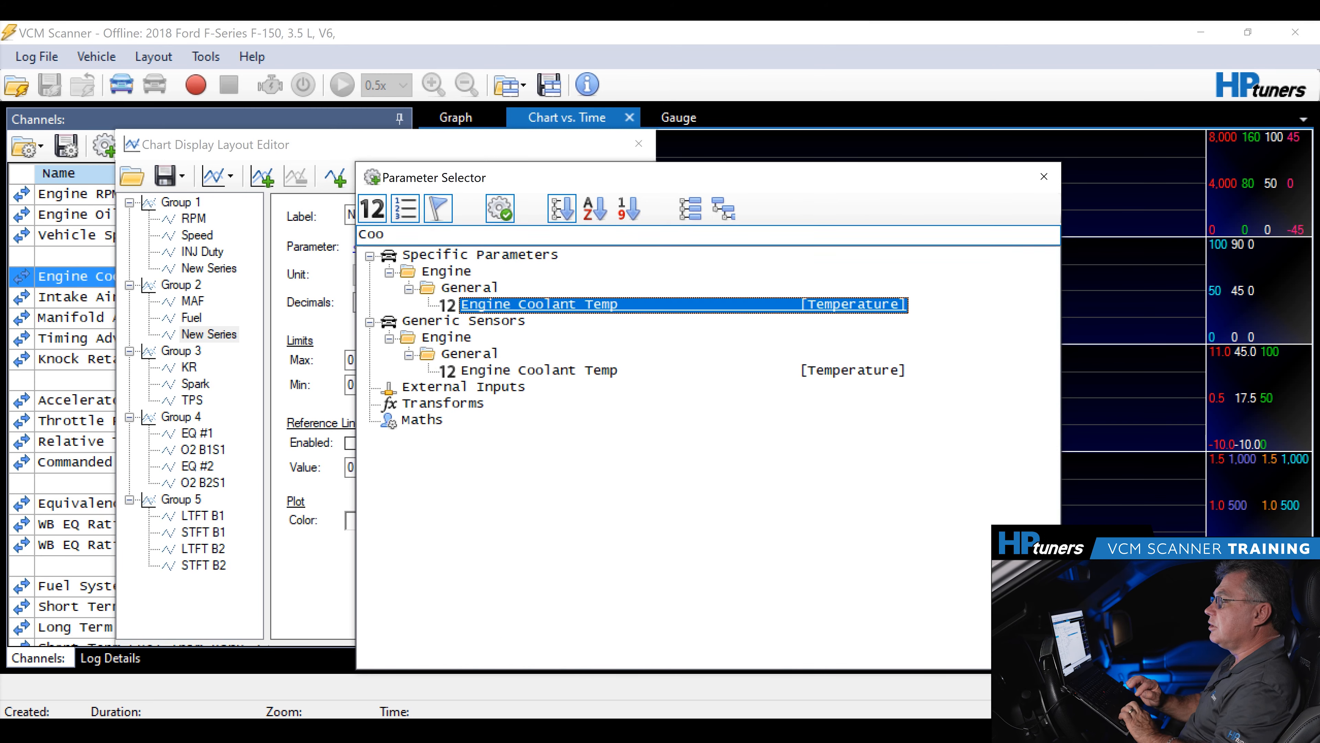
{"action": "left_click", "coordinate": [600, 623]}
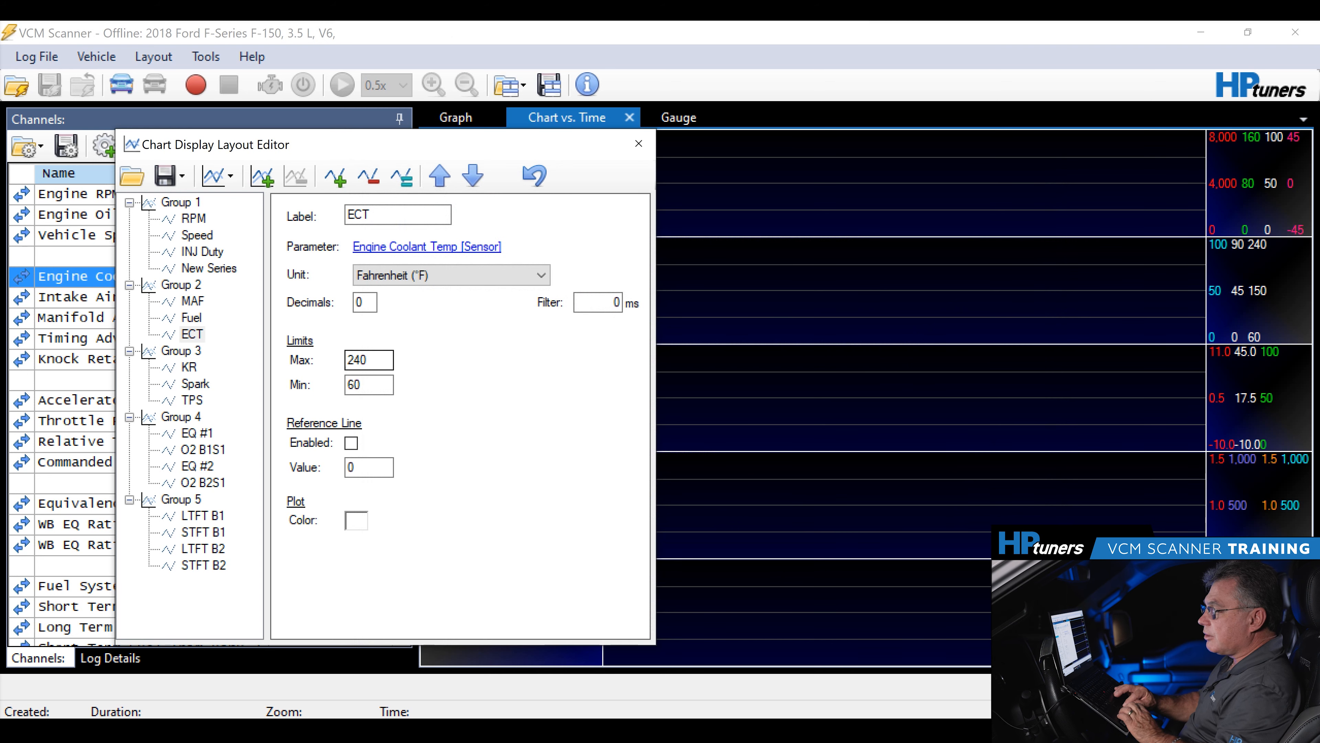
- Set the ECT series to a minimum limit of 20, 2 decimals and a bright pink plot color
{"action": "double_click", "coordinate": [356, 385]}
{"action": "type", "text": "20"}
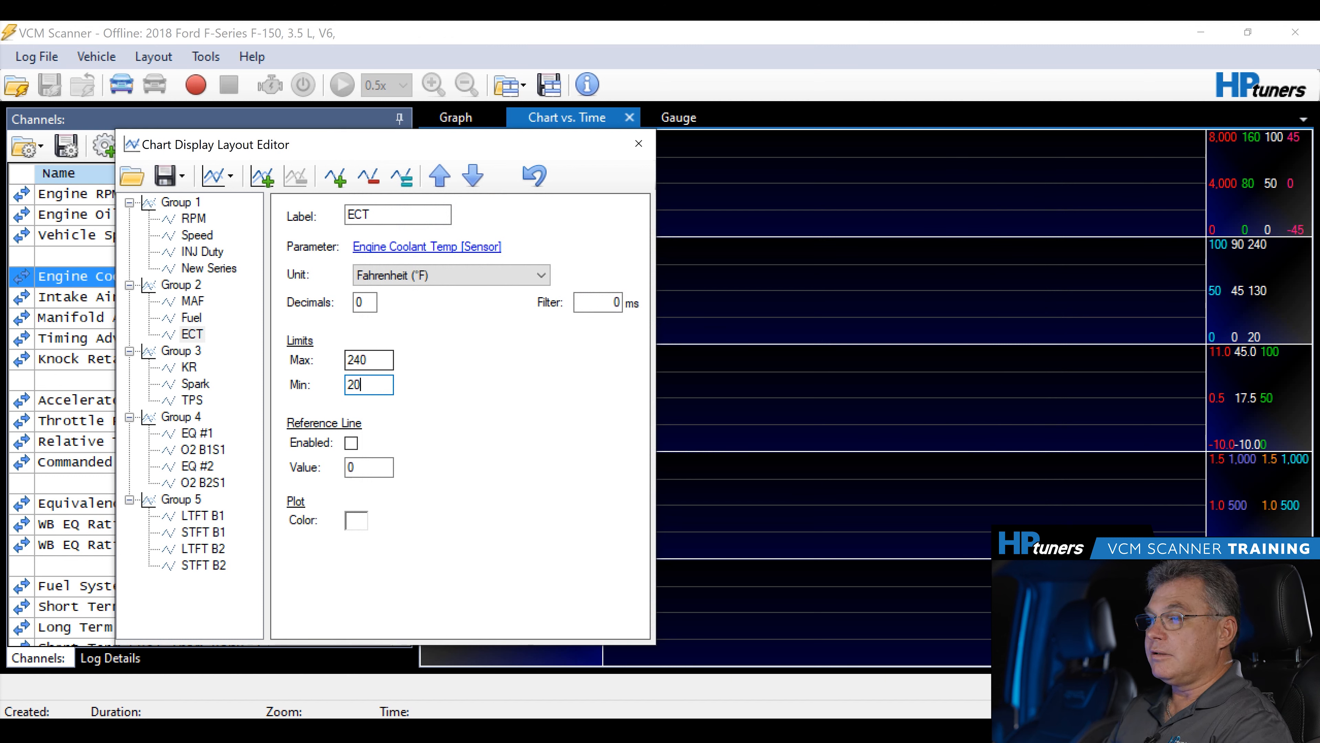
{"action": "double_click", "coordinate": [360, 302]}
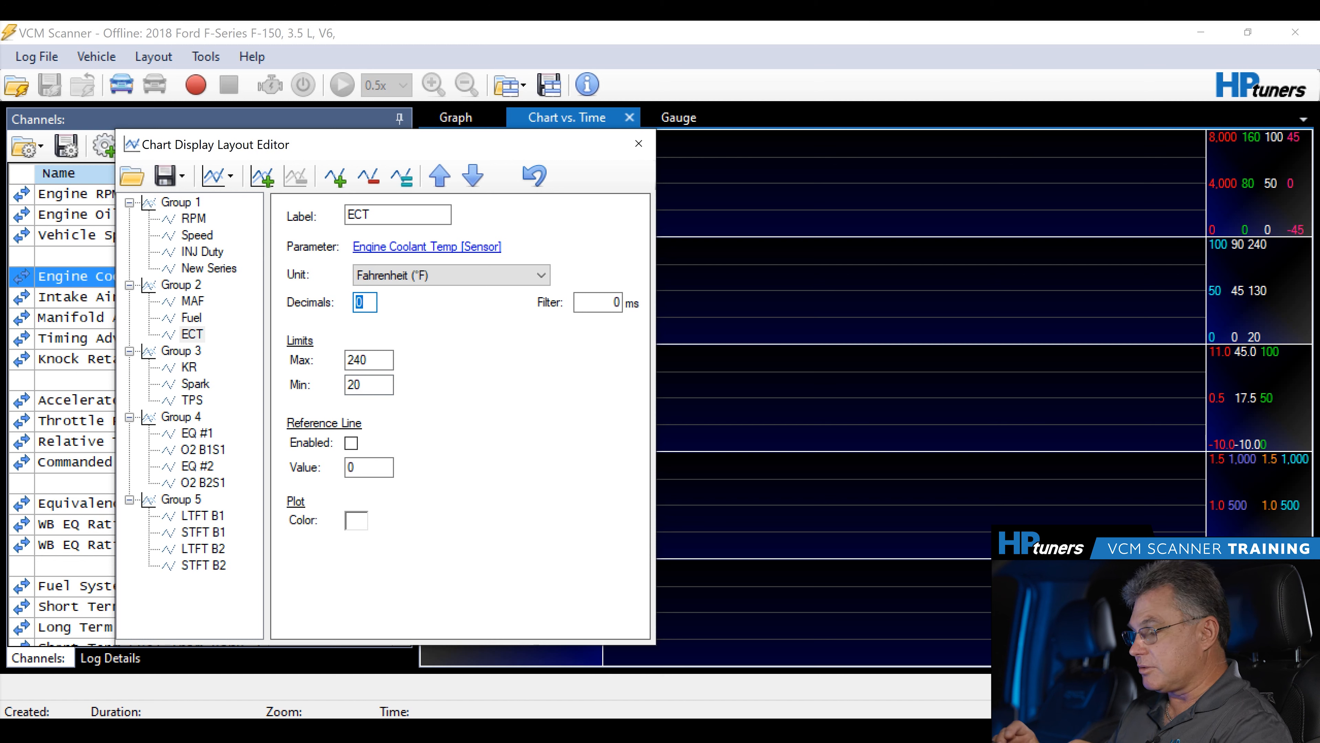
{"action": "type", "text": "2"}
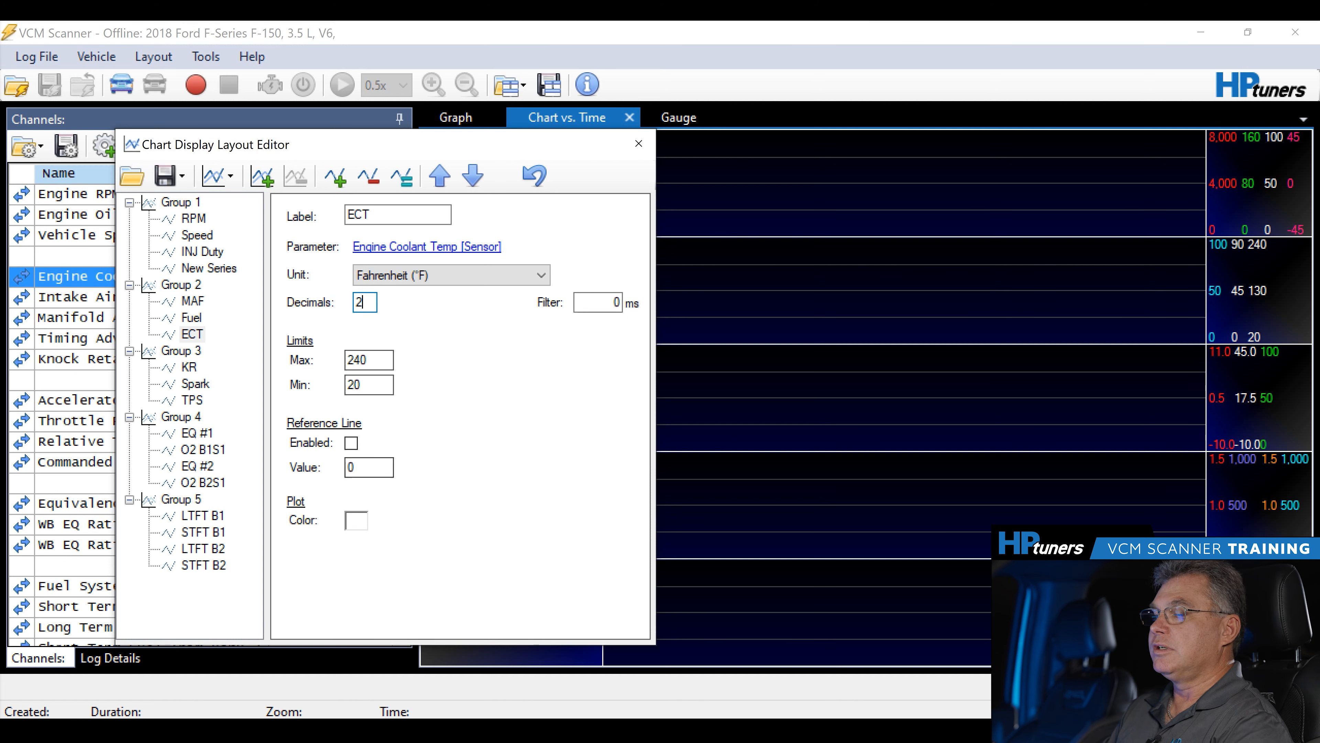
{"action": "left_click", "coordinate": [357, 520]}
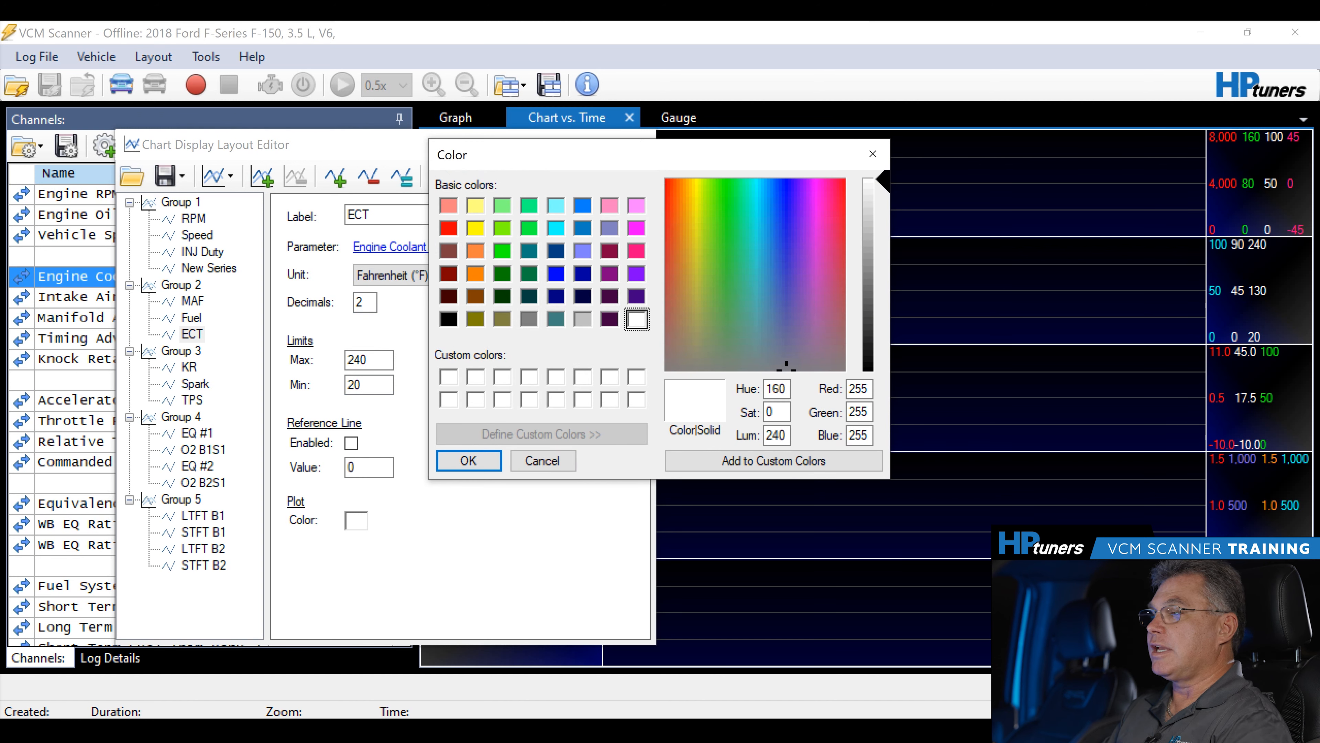
{"action": "left_click", "coordinate": [637, 251]}
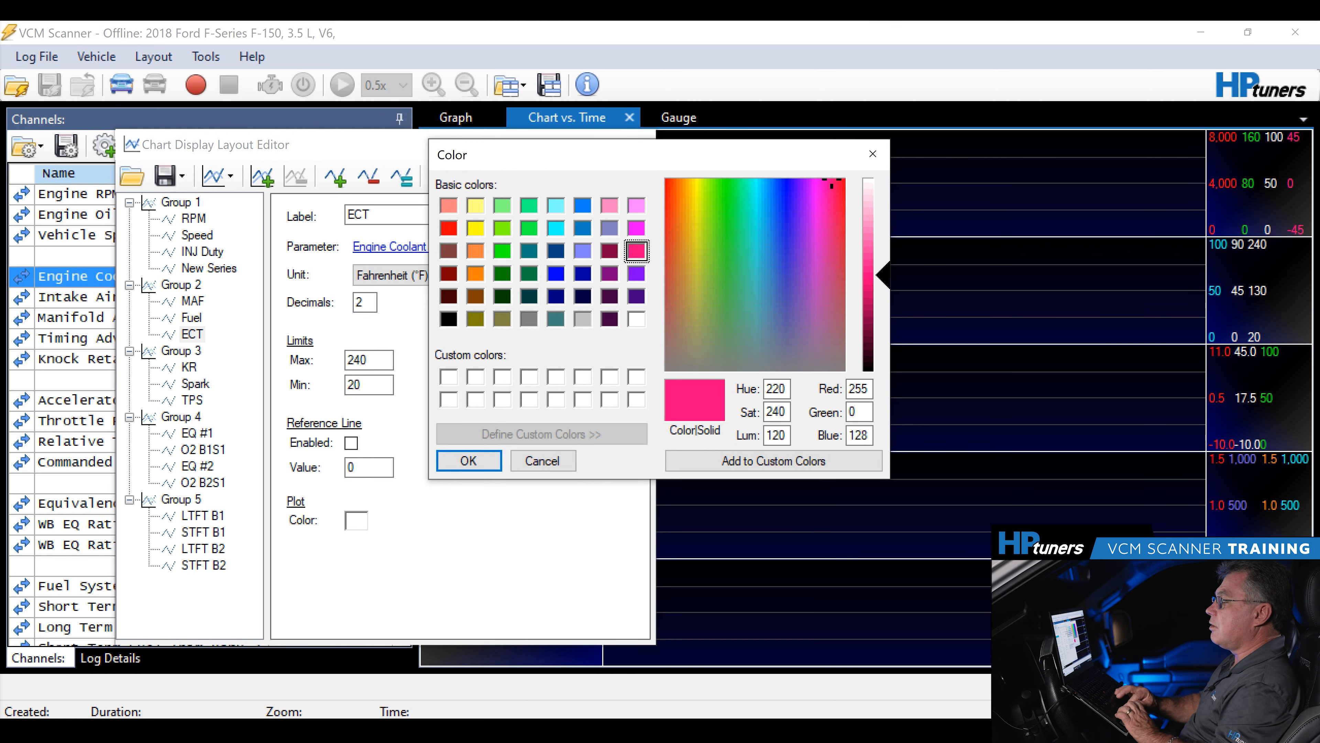
{"action": "key", "text": "Return"}
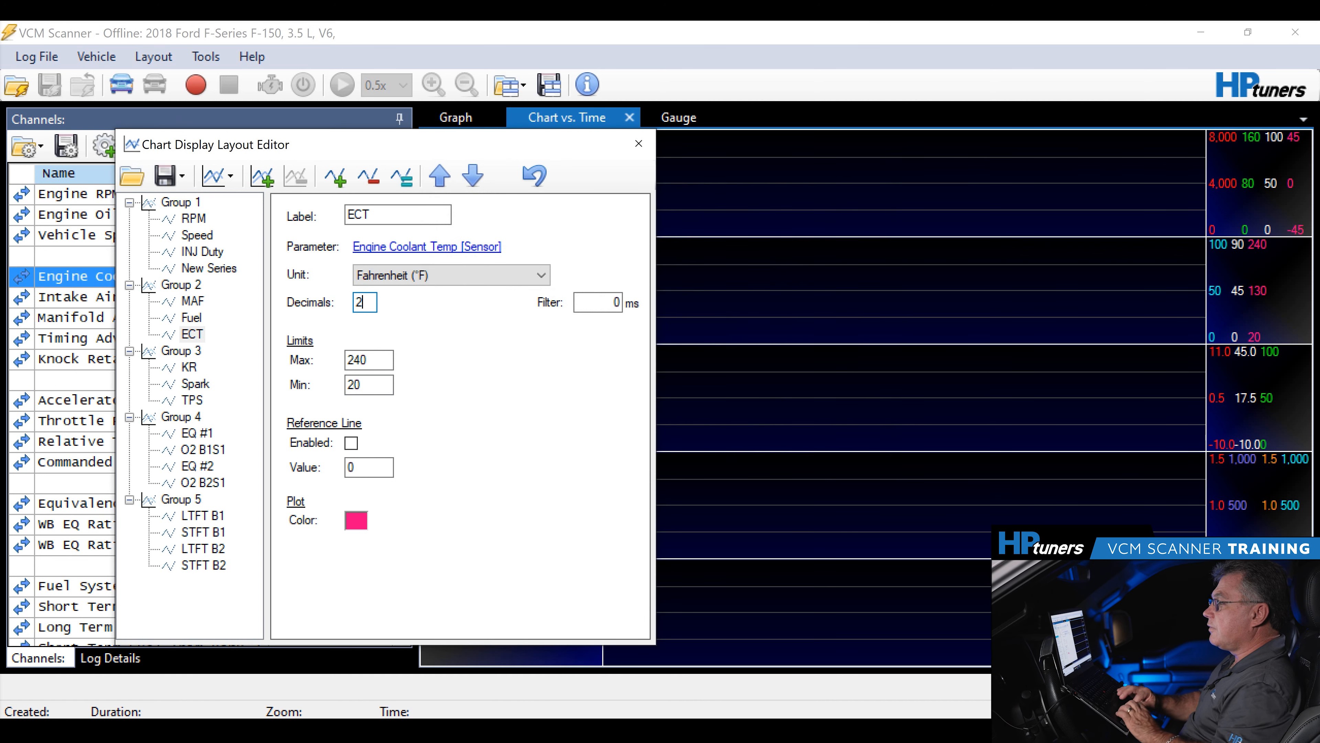
- Close the Chart Display Layout Editor and start scanning the vehicle
{"action": "left_click", "coordinate": [639, 143]}
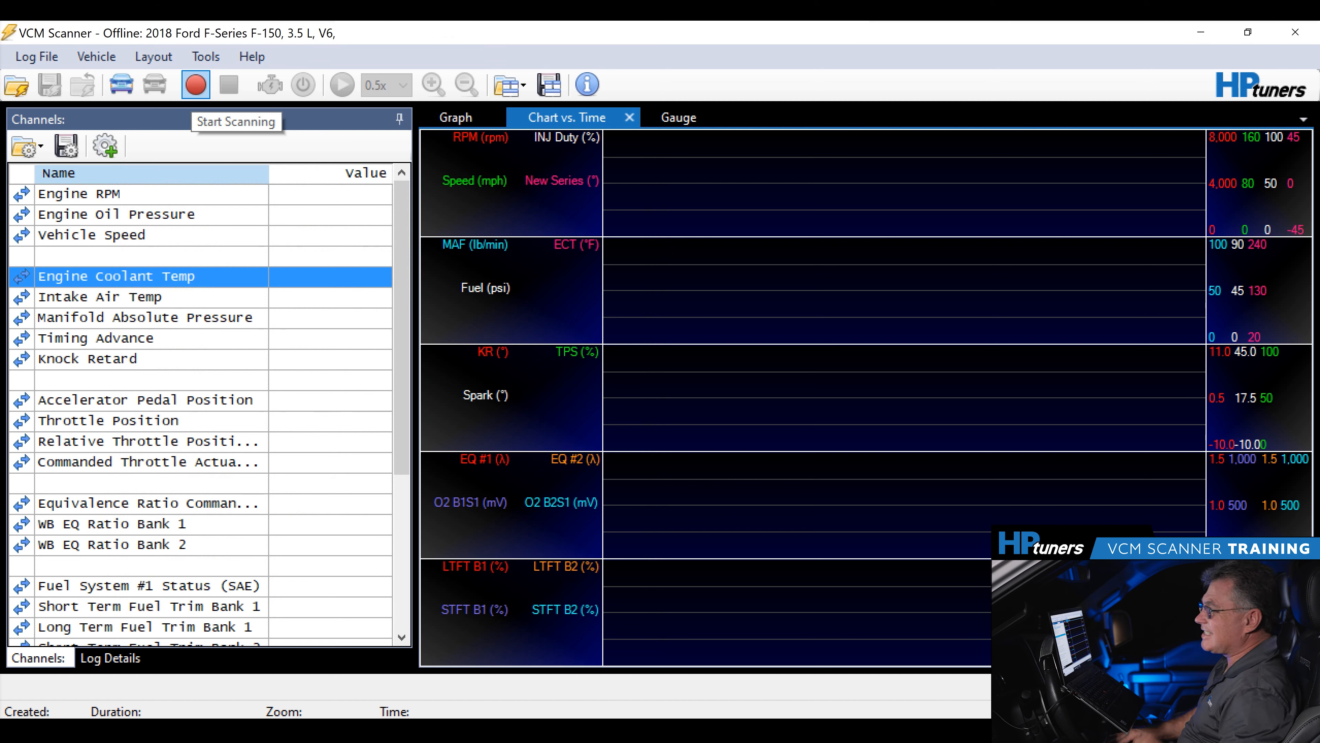
{"action": "left_click", "coordinate": [196, 85]}
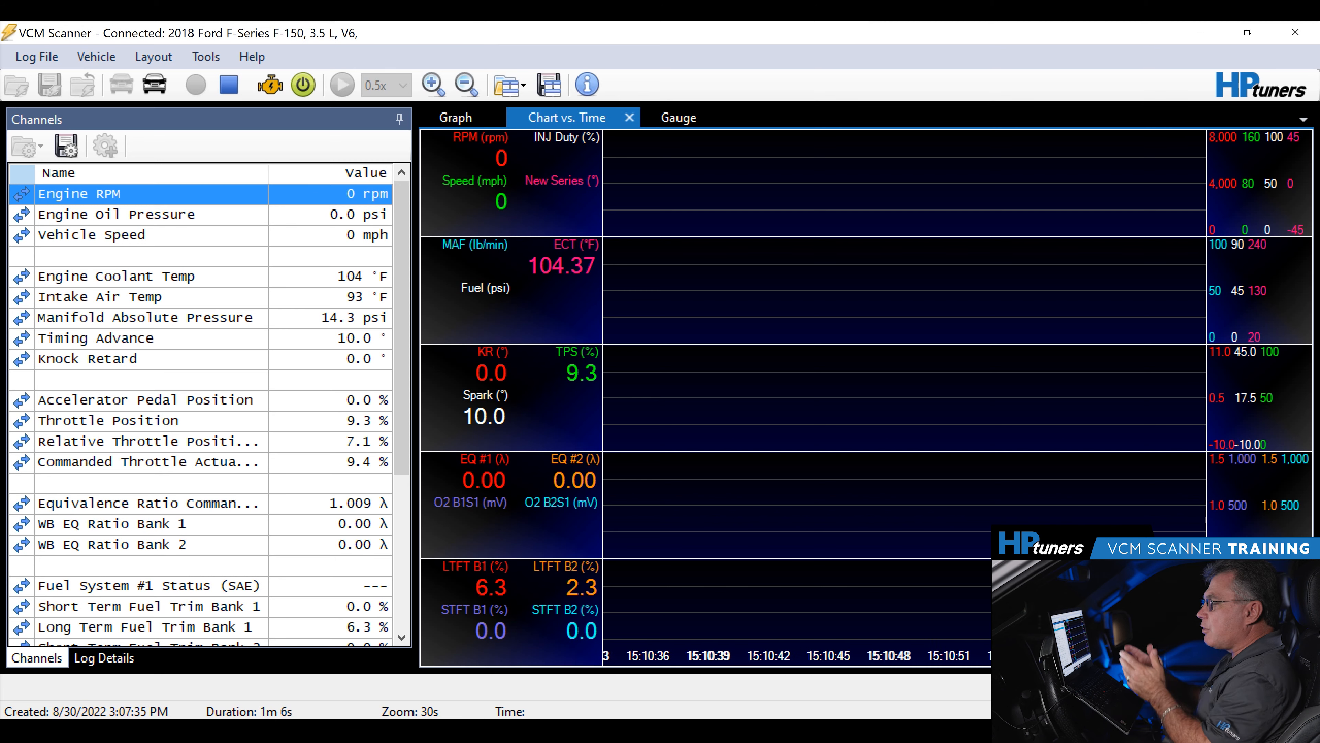
- Show the Gauge display and add the ECM's Intake Air Temp 2 channel to the channel list, filtering by "in"
{"action": "left_click", "coordinate": [679, 118]}
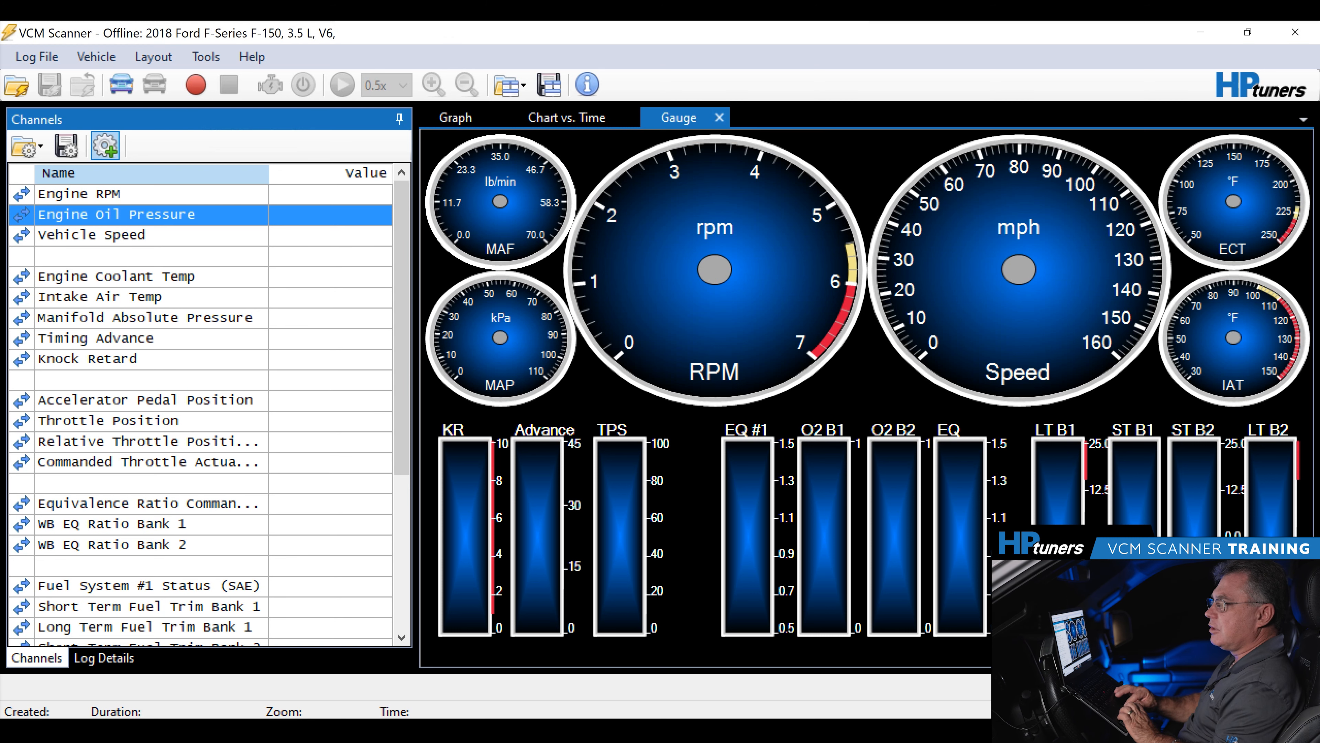
{"action": "left_click", "coordinate": [105, 146]}
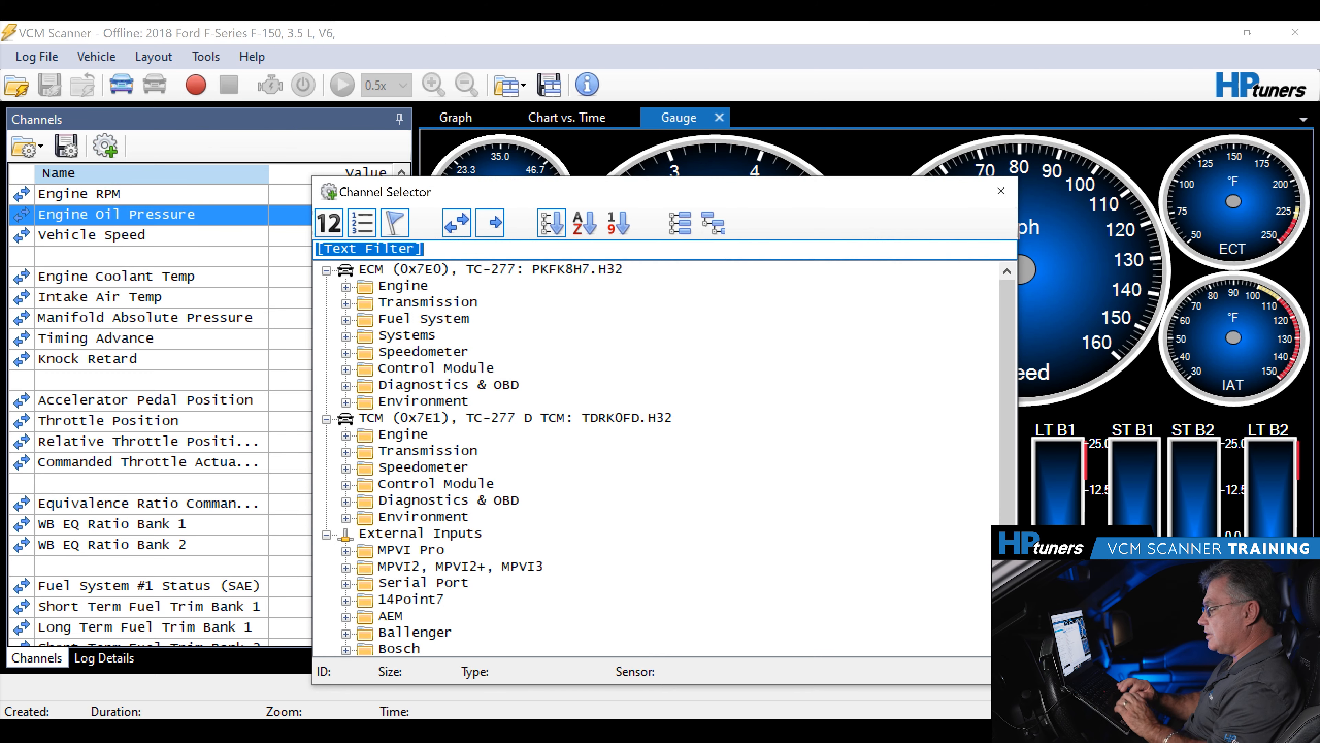
{"action": "type", "text": "in"}
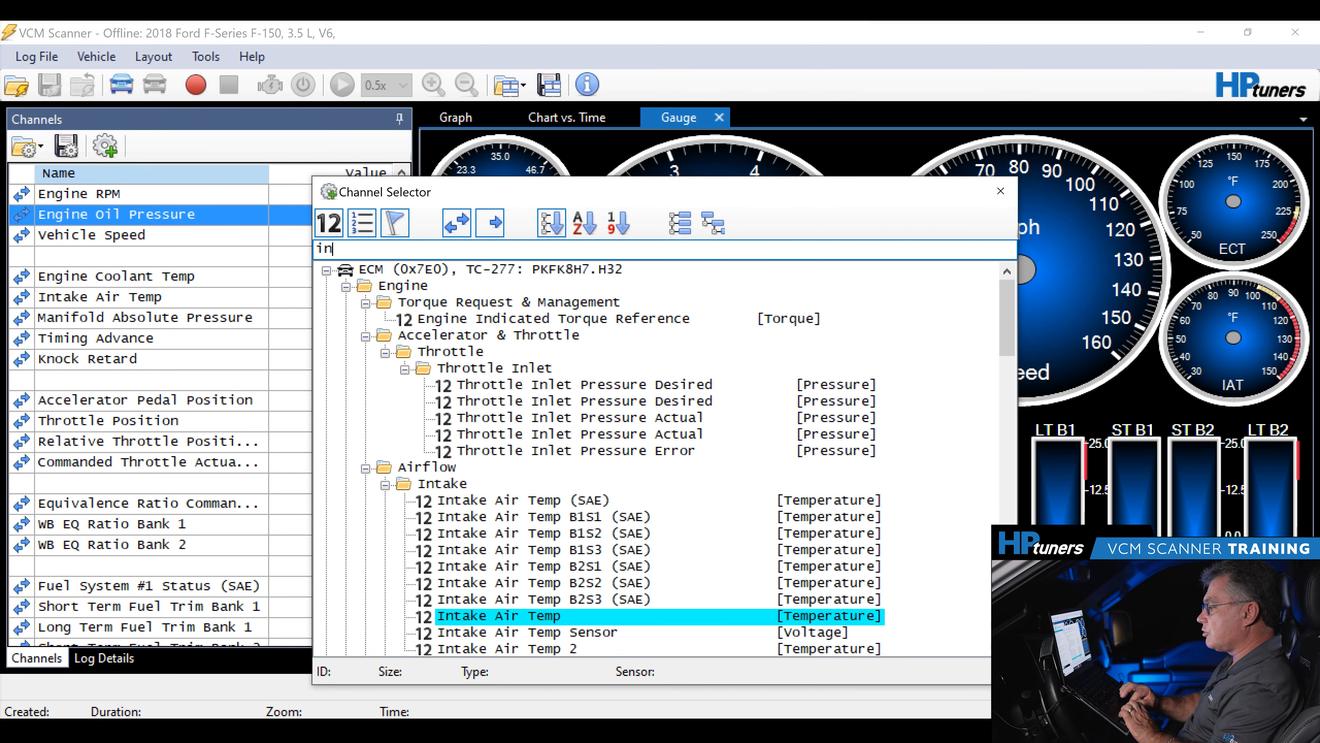
{"action": "double_click", "coordinate": [507, 648]}
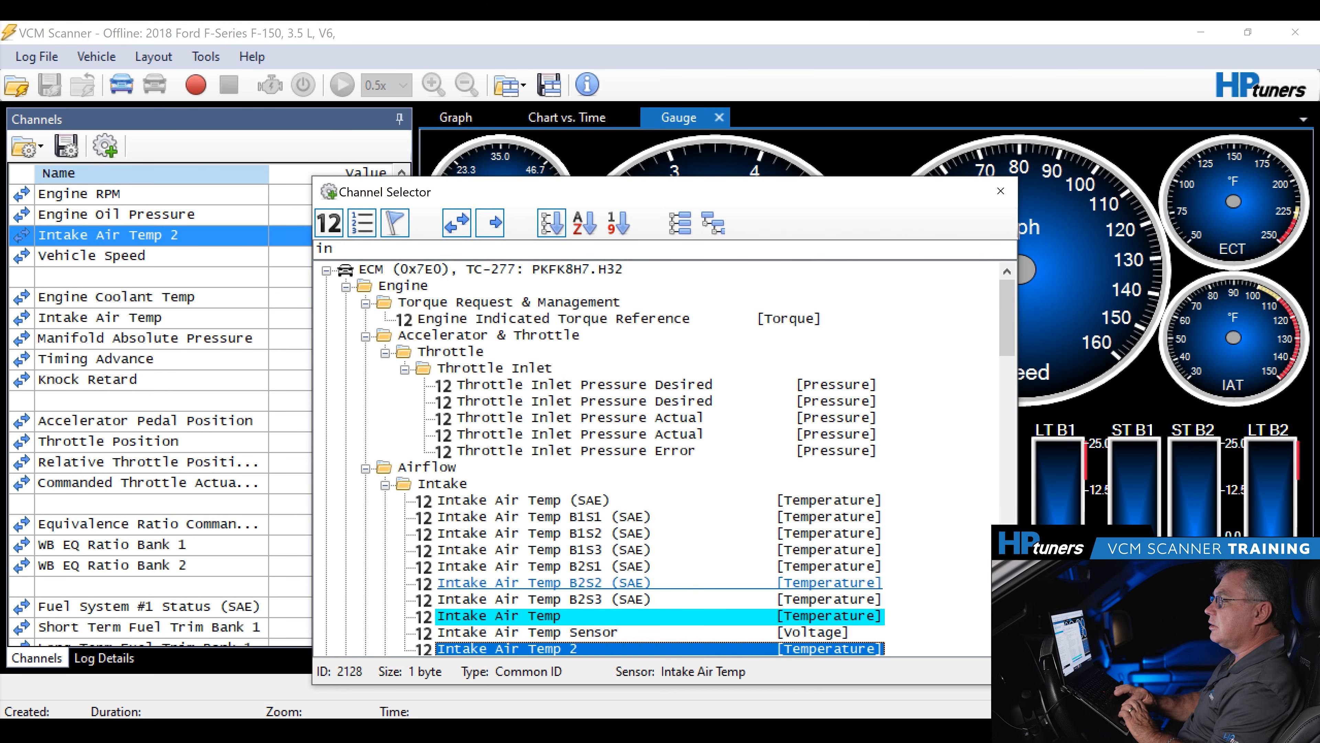
{"action": "left_click", "coordinate": [1001, 190]}
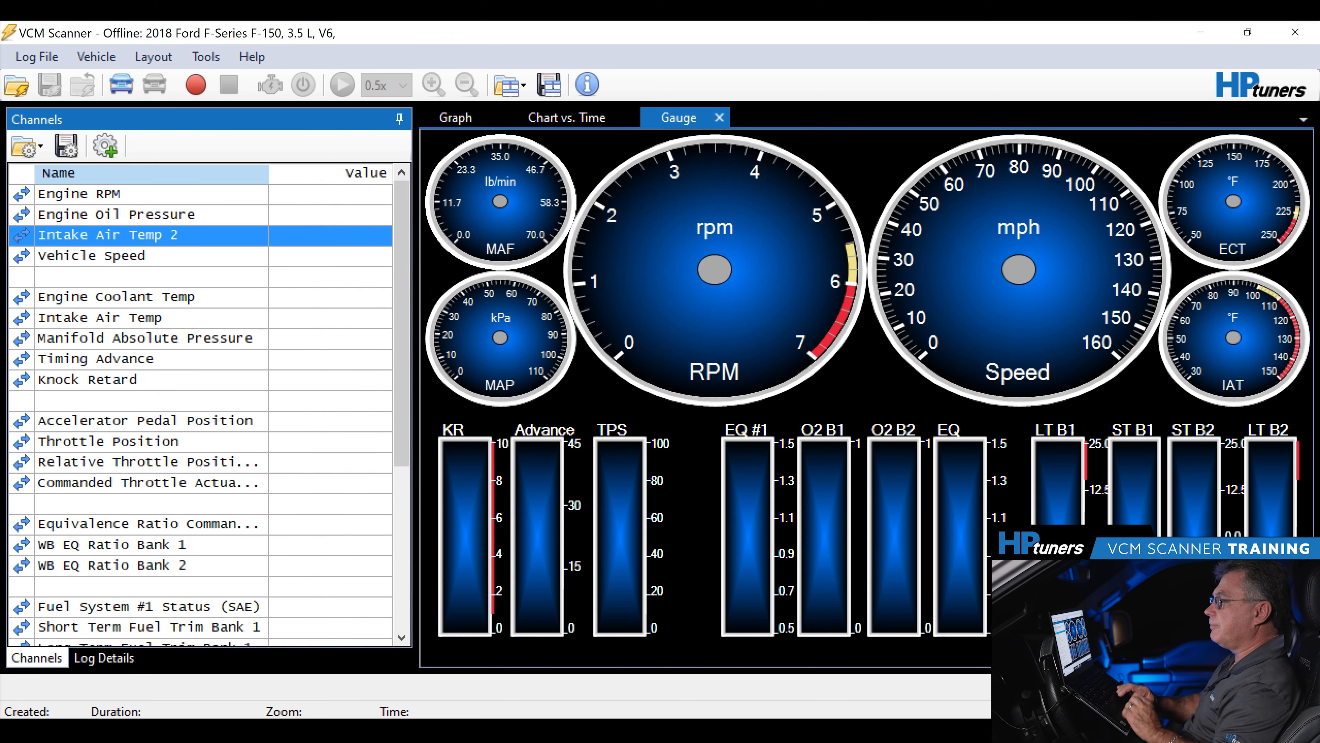
- Change the MAF gauge's parameter to Intake Air Temp [Sensor] by choosing Intake Air Temp 2 in the gauge layout's Parameter Selector
{"action": "right_click", "coordinate": [502, 227]}
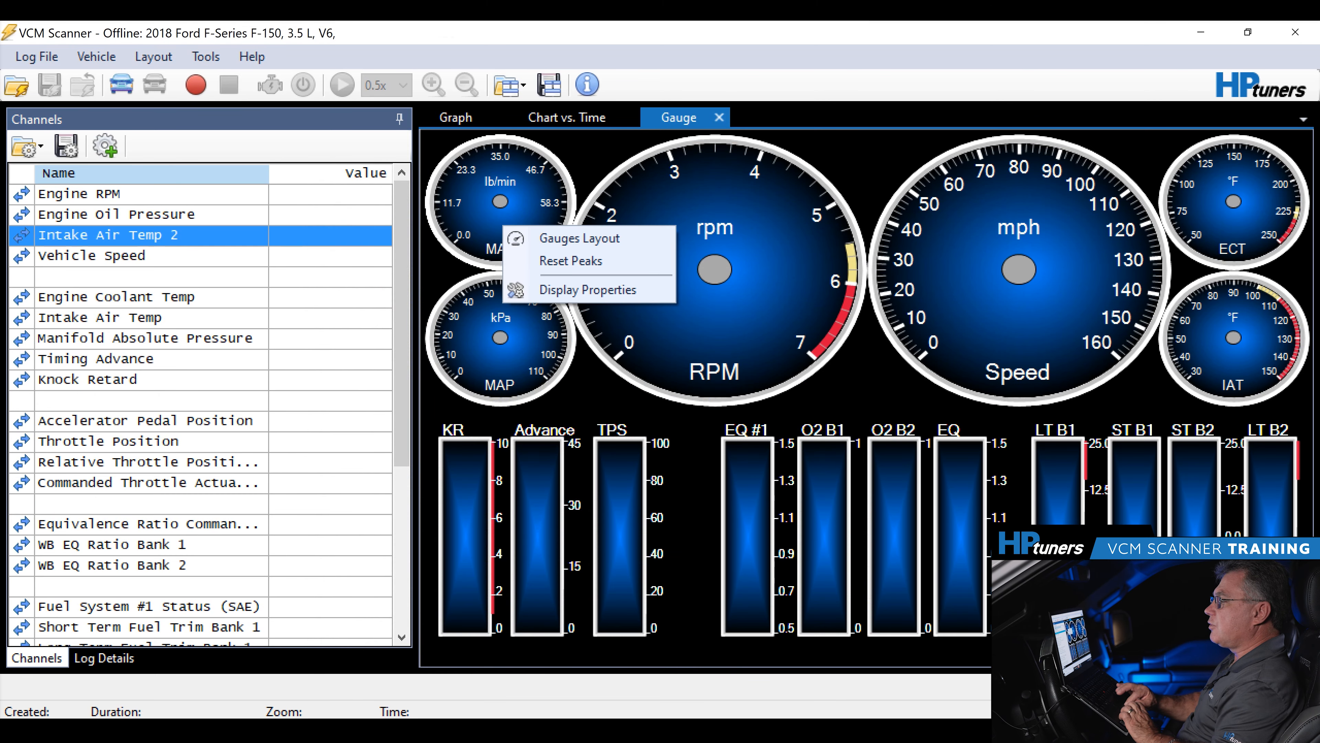
{"action": "left_click", "coordinate": [580, 237]}
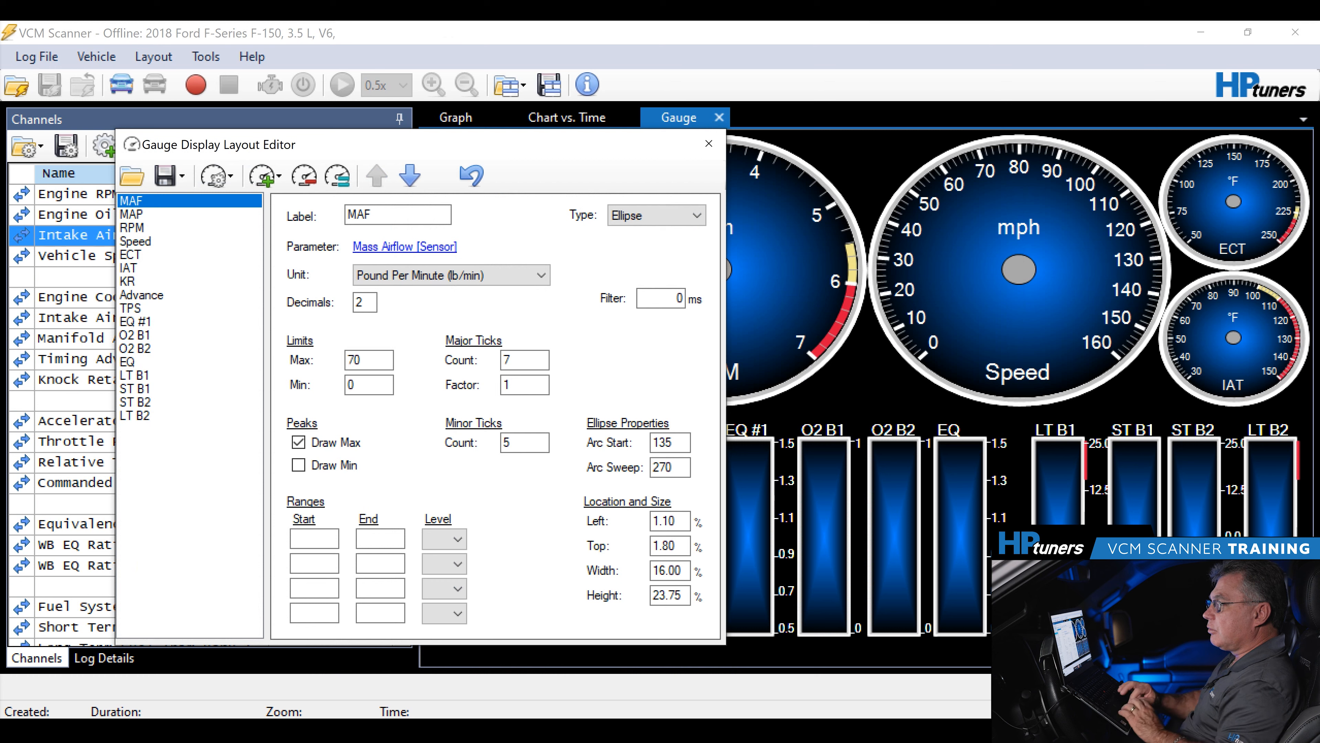
{"action": "left_click", "coordinate": [405, 245]}
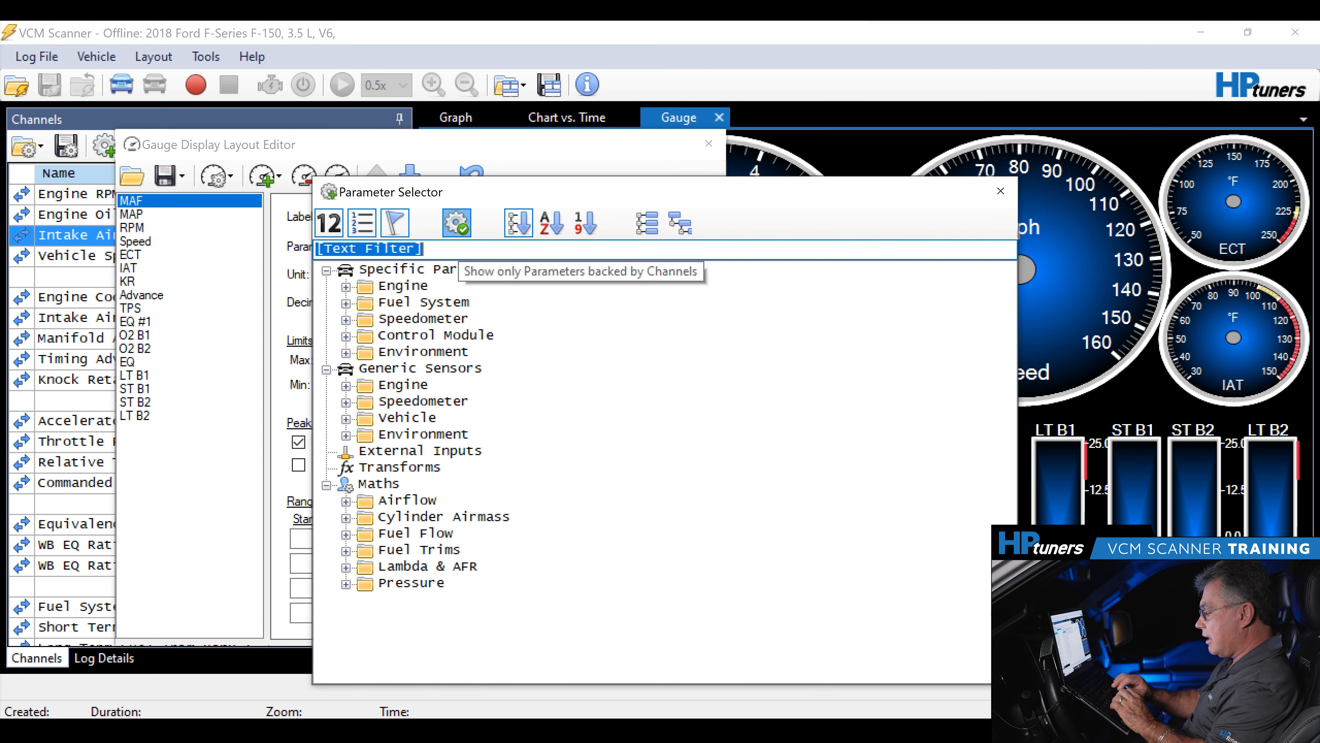
{"action": "type", "text": "inl"}
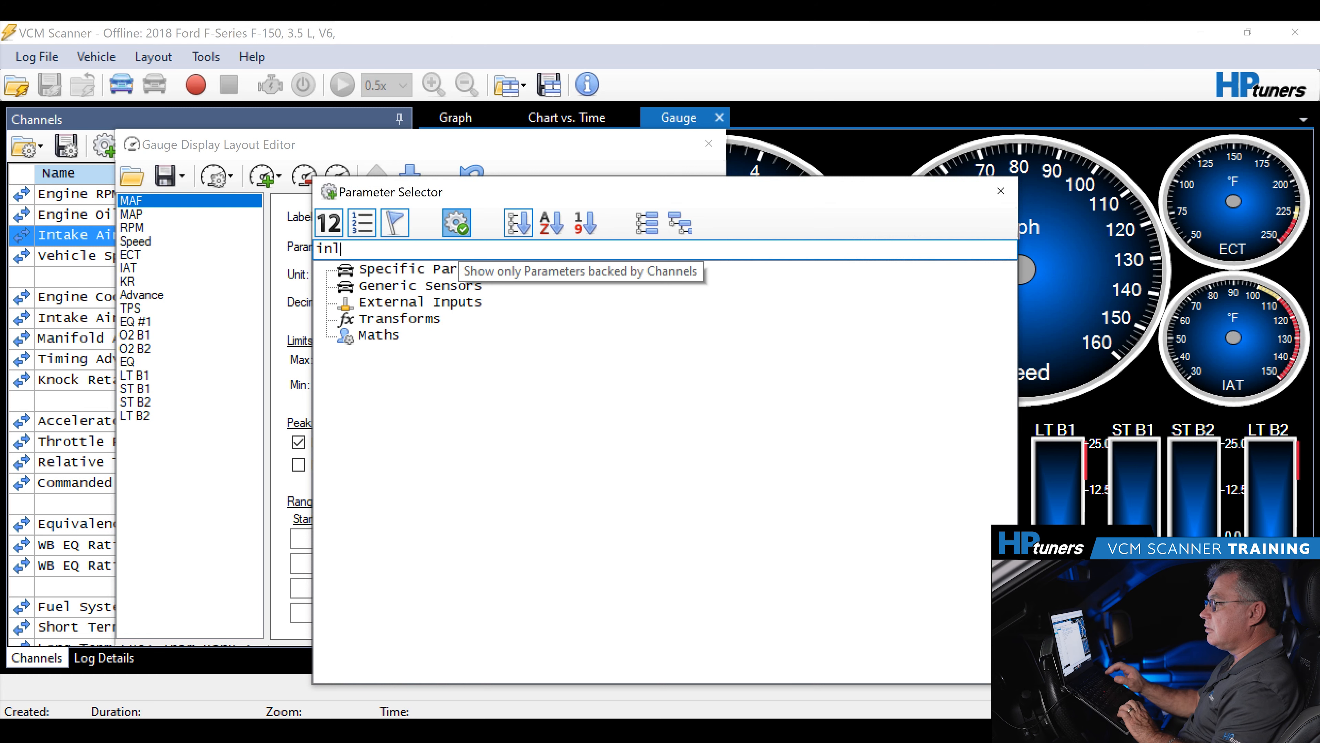
{"action": "key", "text": "BackSpace"}
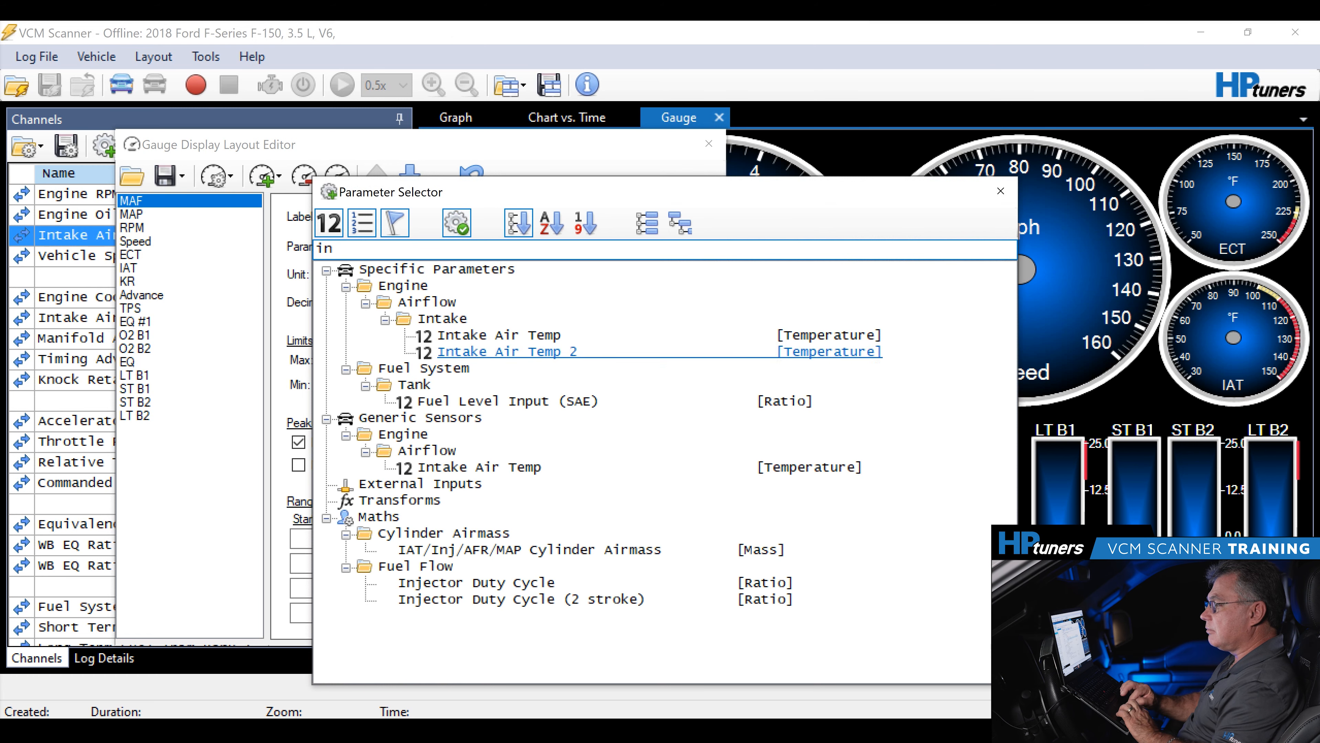
{"action": "double_click", "coordinate": [508, 352]}
{"action": "key", "text": "Return"}
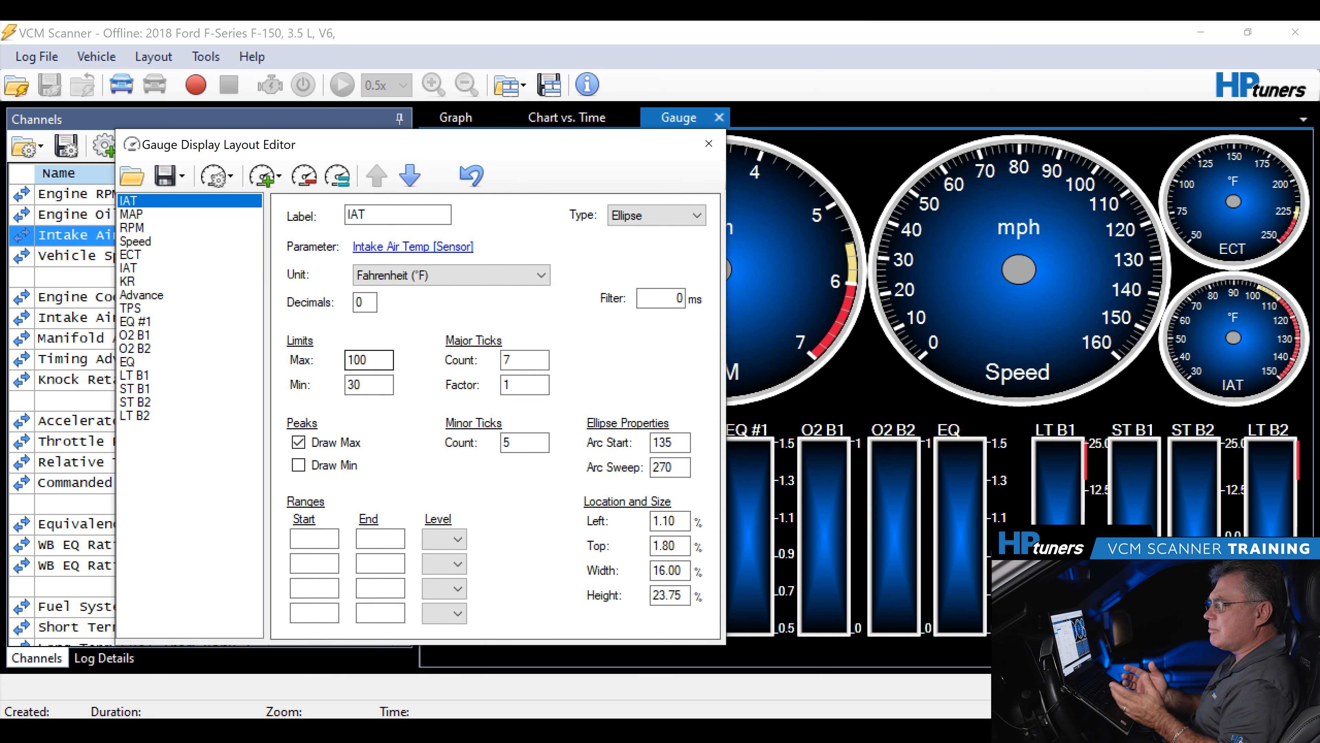
- Set the reassigned IAT gauge's limits to a maximum of 200 and a minimum of 60
{"action": "key", "text": "ctrl+a"}
{"action": "type", "text": "200"}
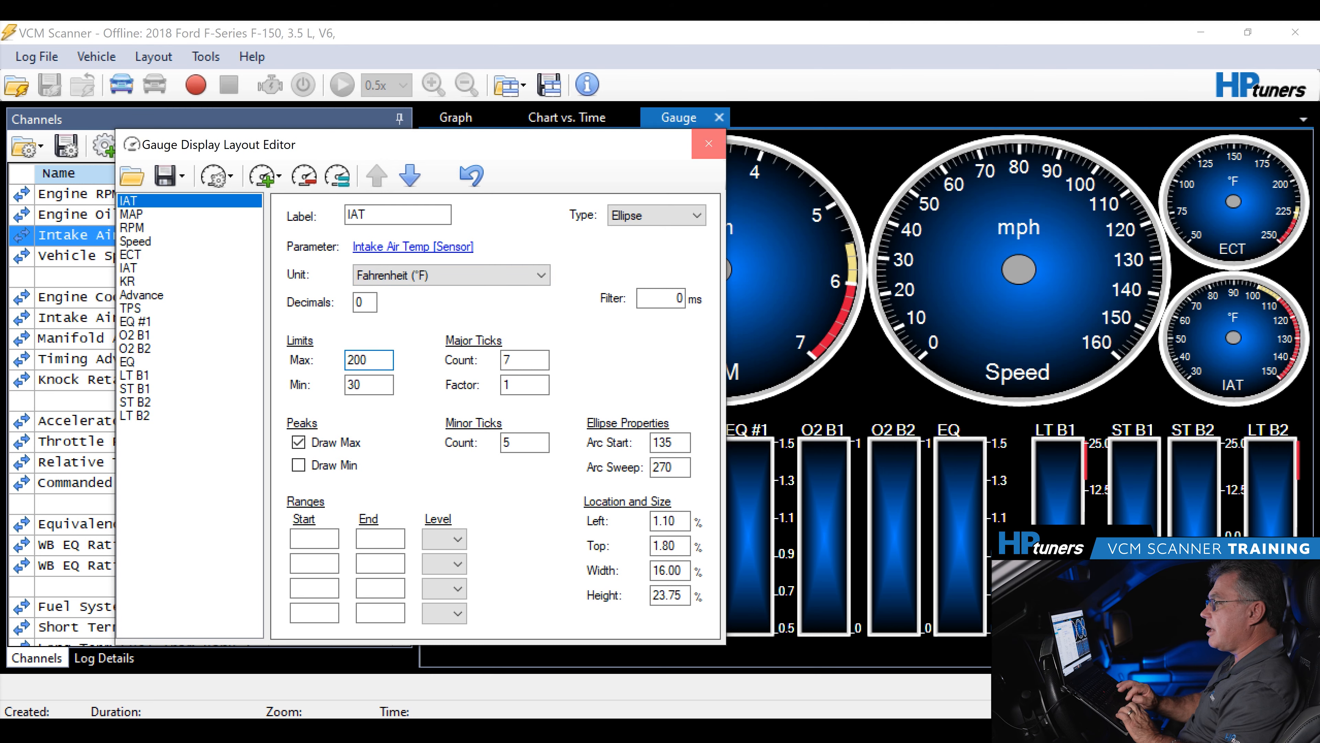
{"action": "left_click", "coordinate": [709, 143]}
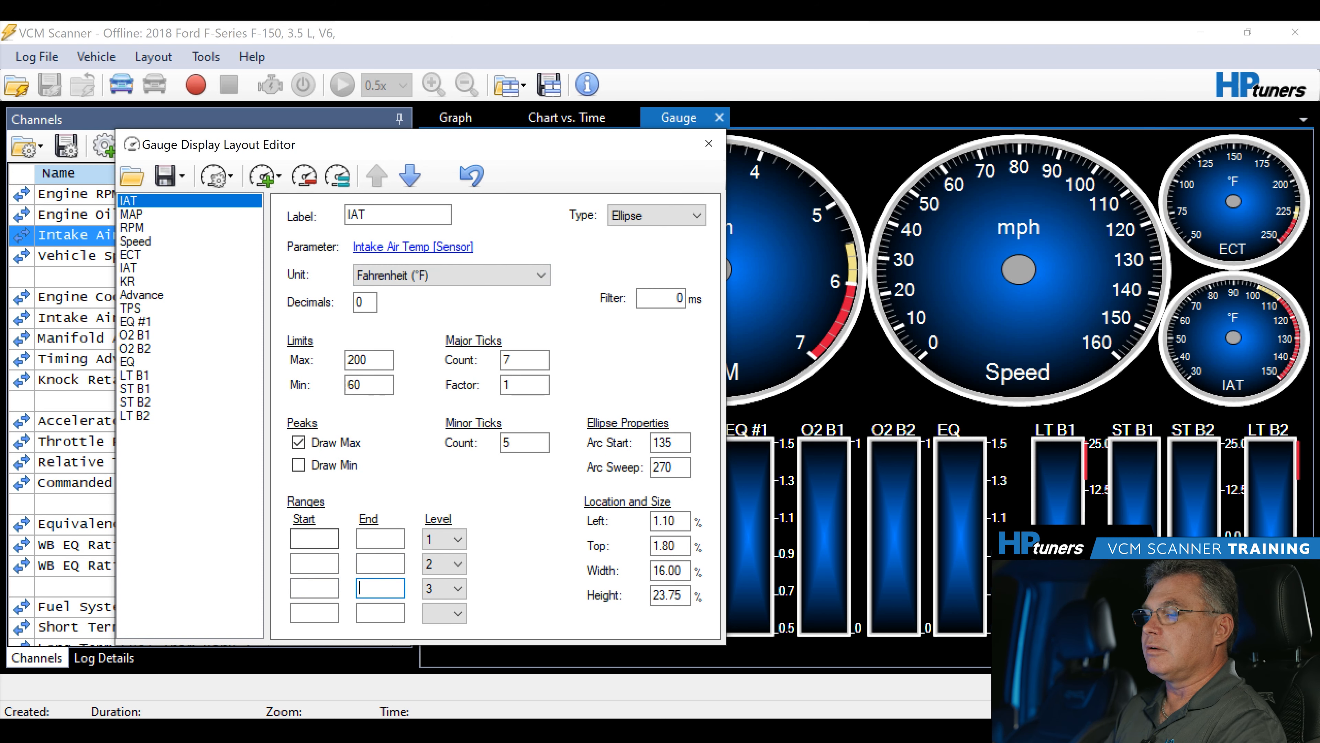
- Define the IAT gauge's ranges as 100 to 130 for level 1, 130 to 160 for level 2 and 160 to 200 for level 3
{"action": "left_click", "coordinate": [314, 539]}
{"action": "type", "text": "100"}
{"action": "left_click", "coordinate": [380, 539]}
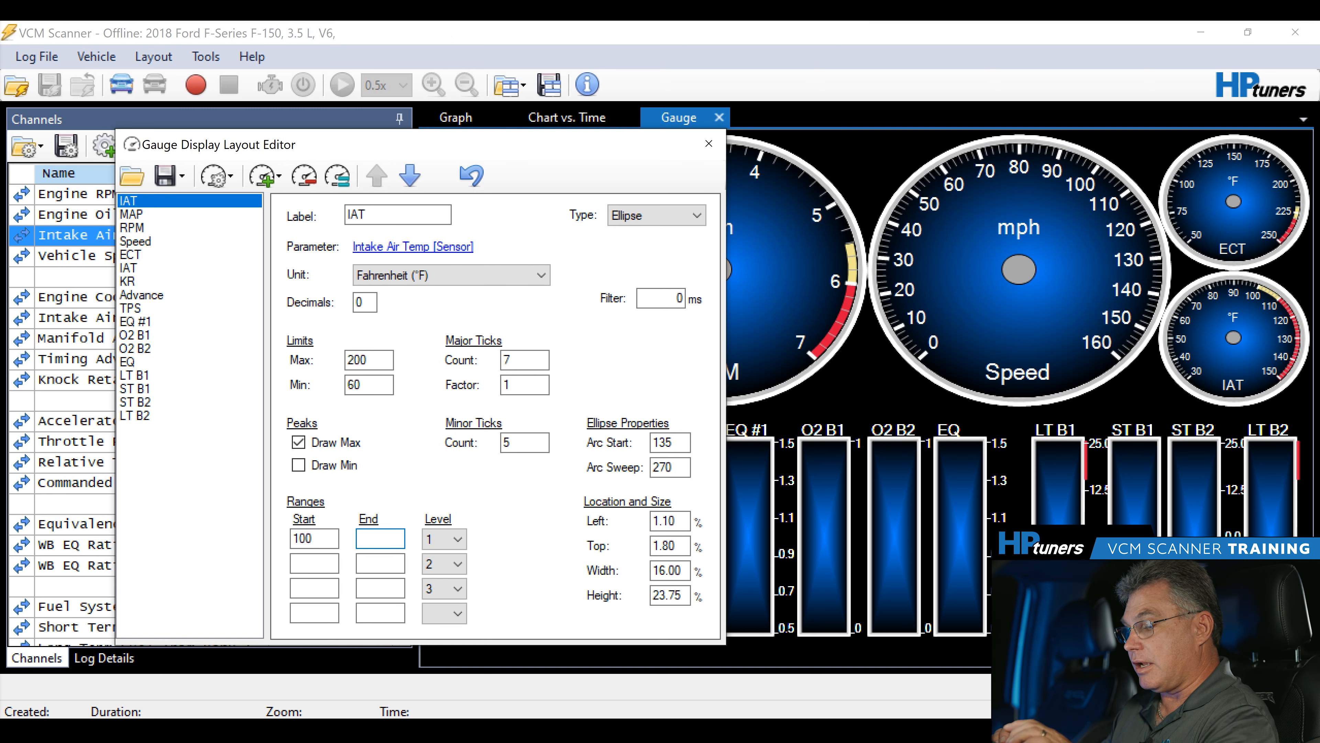
{"action": "type", "text": "130"}
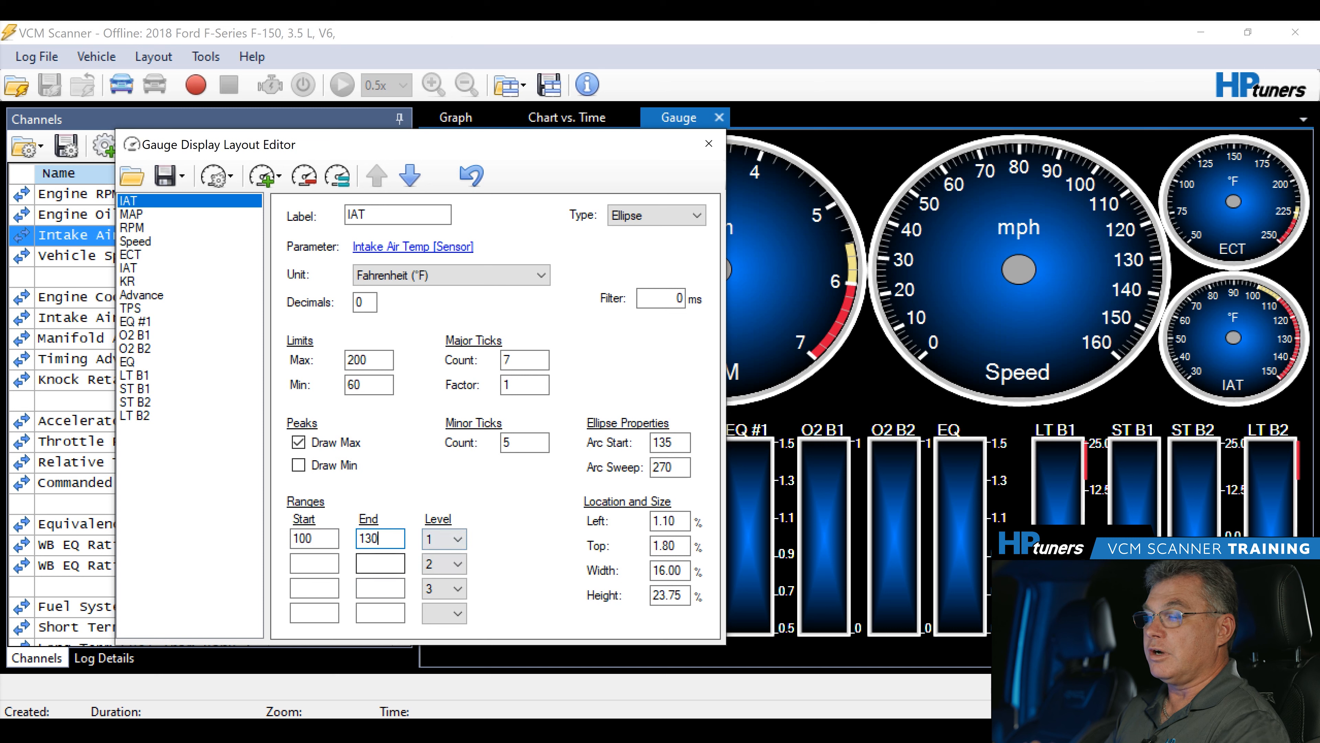
{"action": "left_click", "coordinate": [315, 564]}
{"action": "type", "text": "130"}
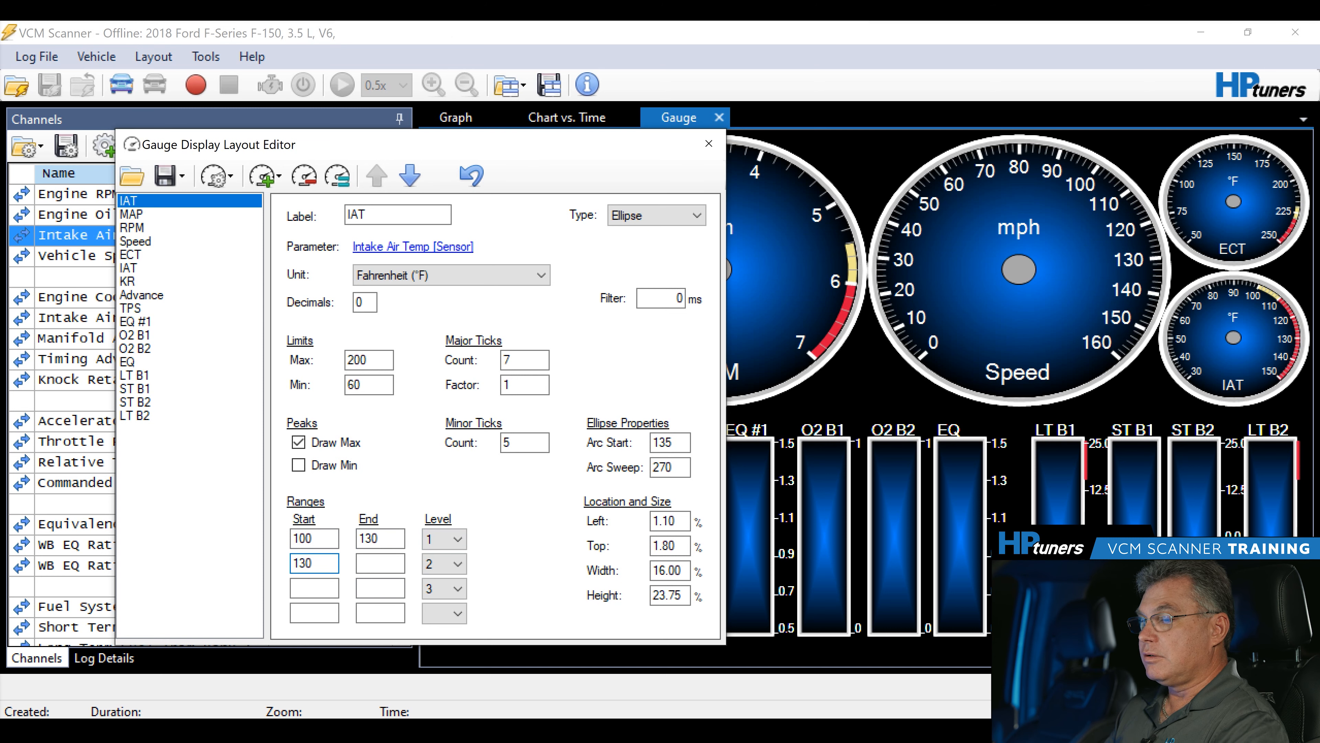
{"action": "left_click", "coordinate": [380, 564]}
{"action": "type", "text": "160"}
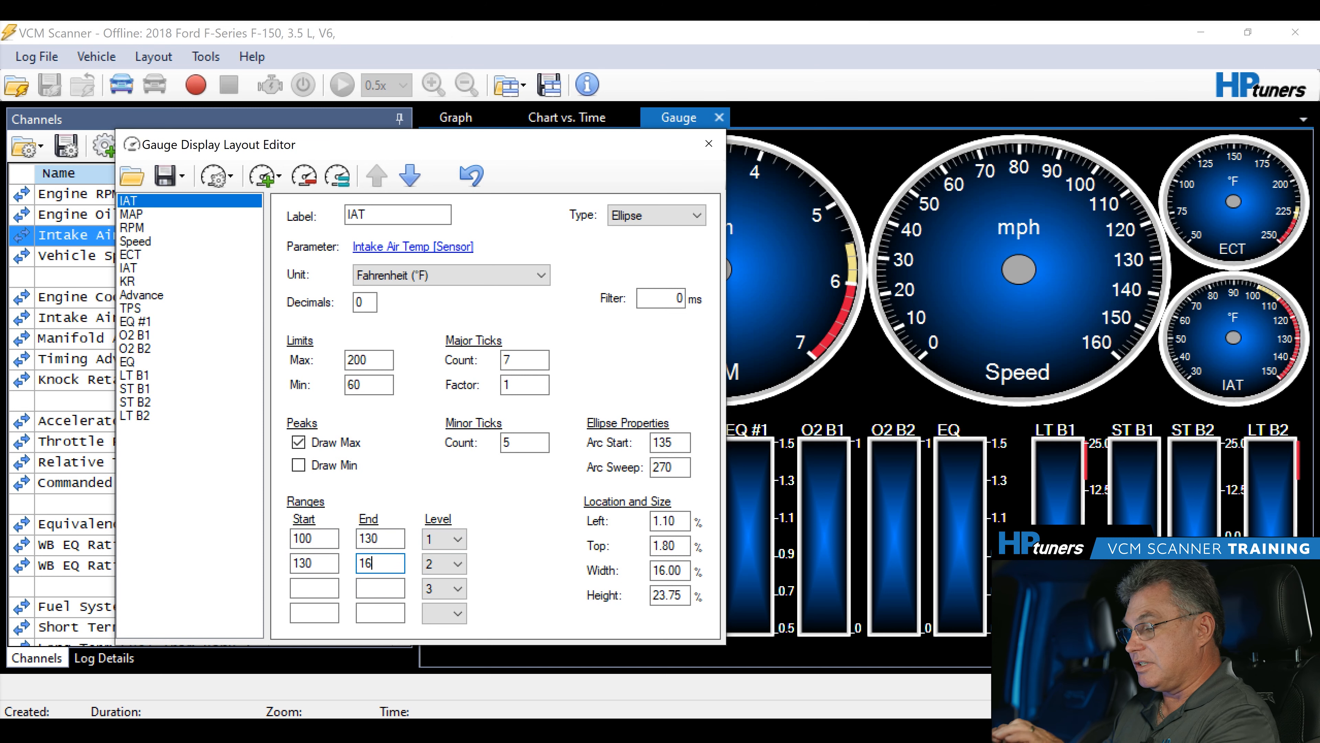
{"action": "left_click", "coordinate": [315, 588]}
{"action": "type", "text": "160"}
{"action": "left_click", "coordinate": [380, 589]}
{"action": "type", "text": "200"}
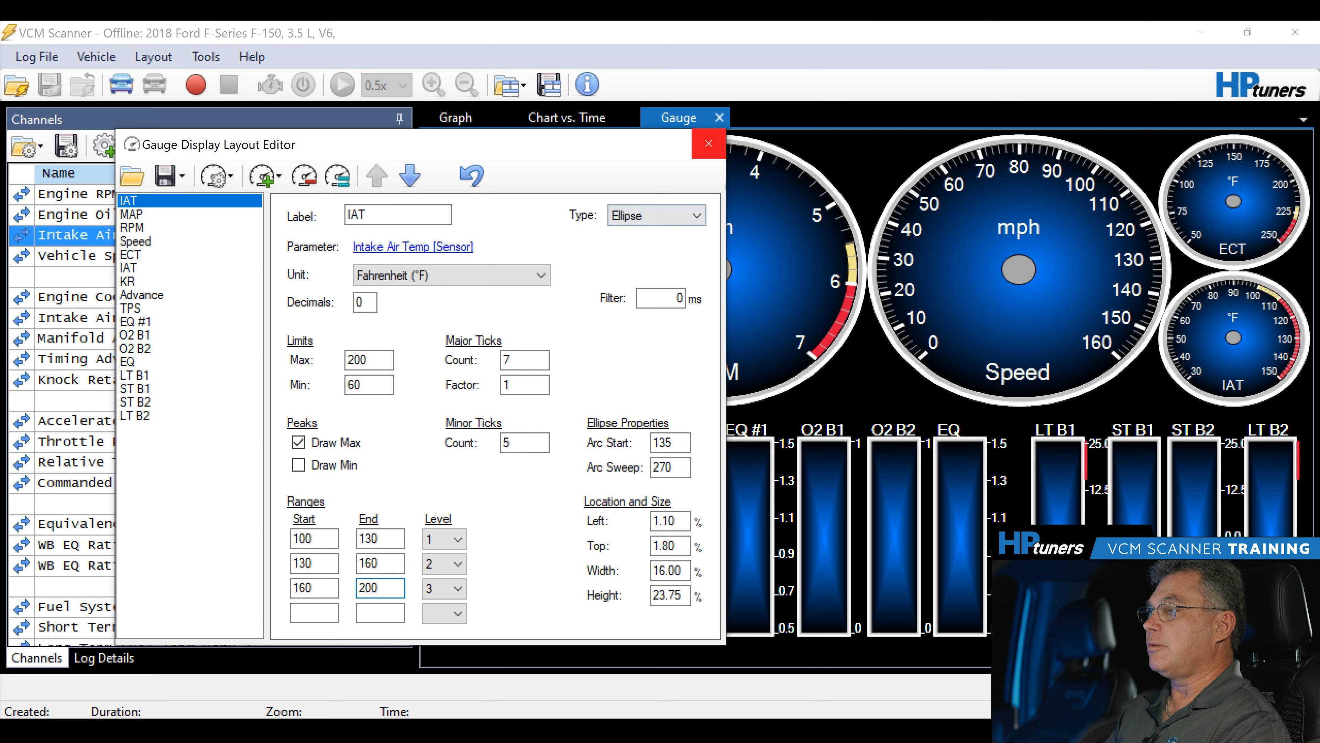
- Close the Gauge Display Layout Editor
{"action": "left_click", "coordinate": [709, 144]}
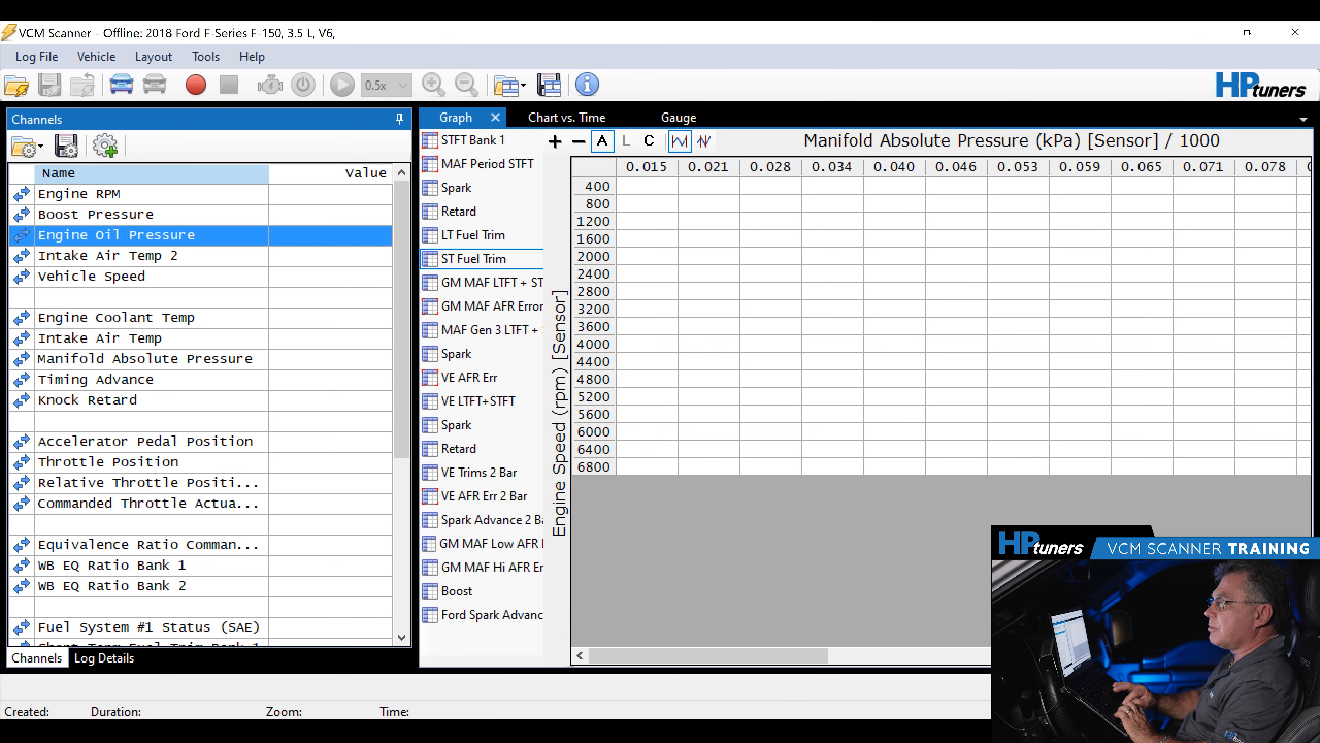
- Filter the ECM channels by "sou" and add Torque Source, Driver Demand Limit Source, Torque Airlimit Source, Torque Max Source and Torque Max Protection Source
{"action": "left_click", "coordinate": [105, 146]}
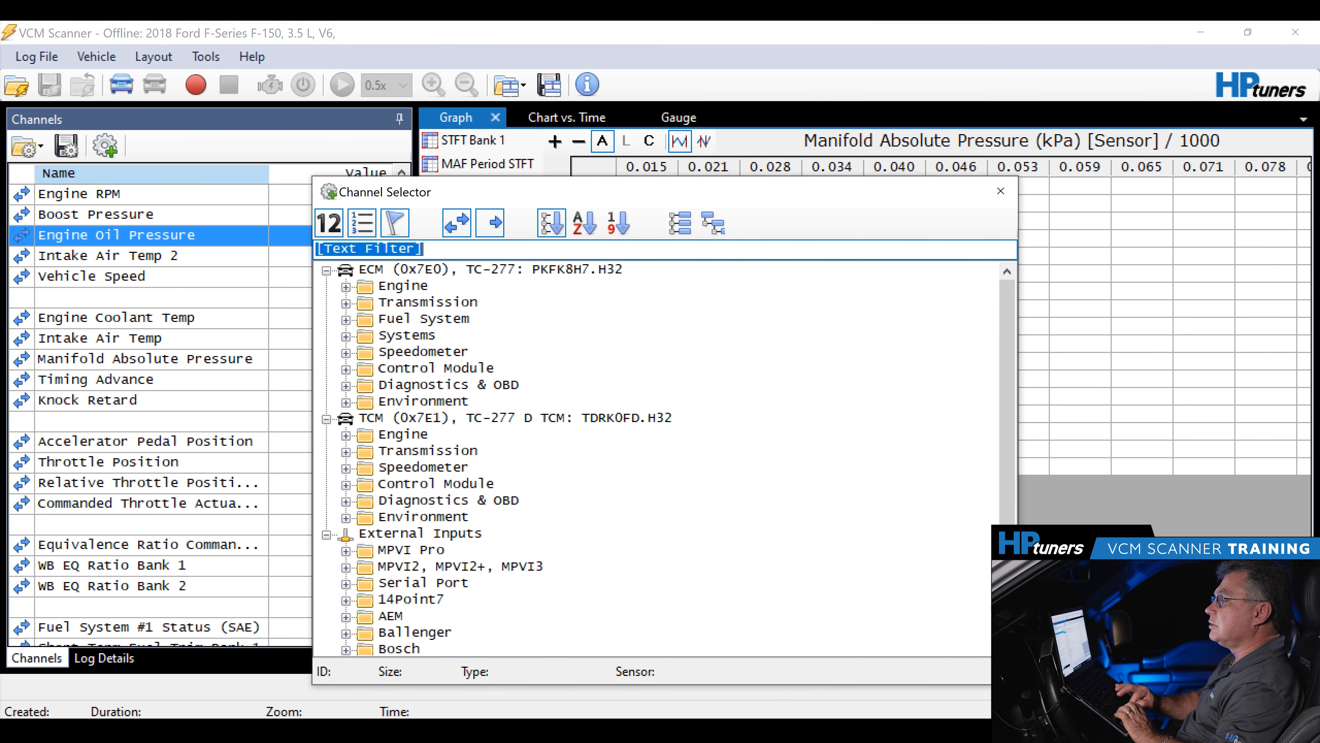
{"action": "type", "text": "sou"}
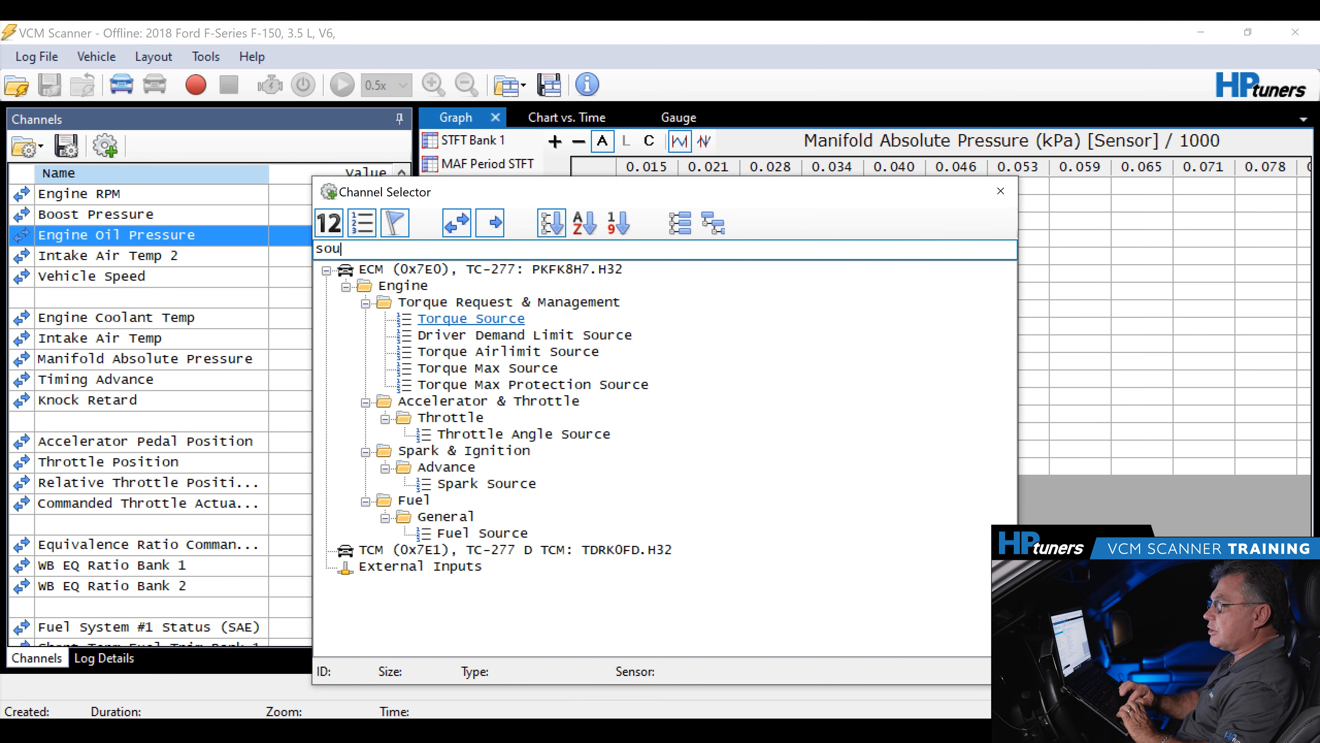
{"action": "double_click", "coordinate": [471, 319]}
{"action": "double_click", "coordinate": [524, 335]}
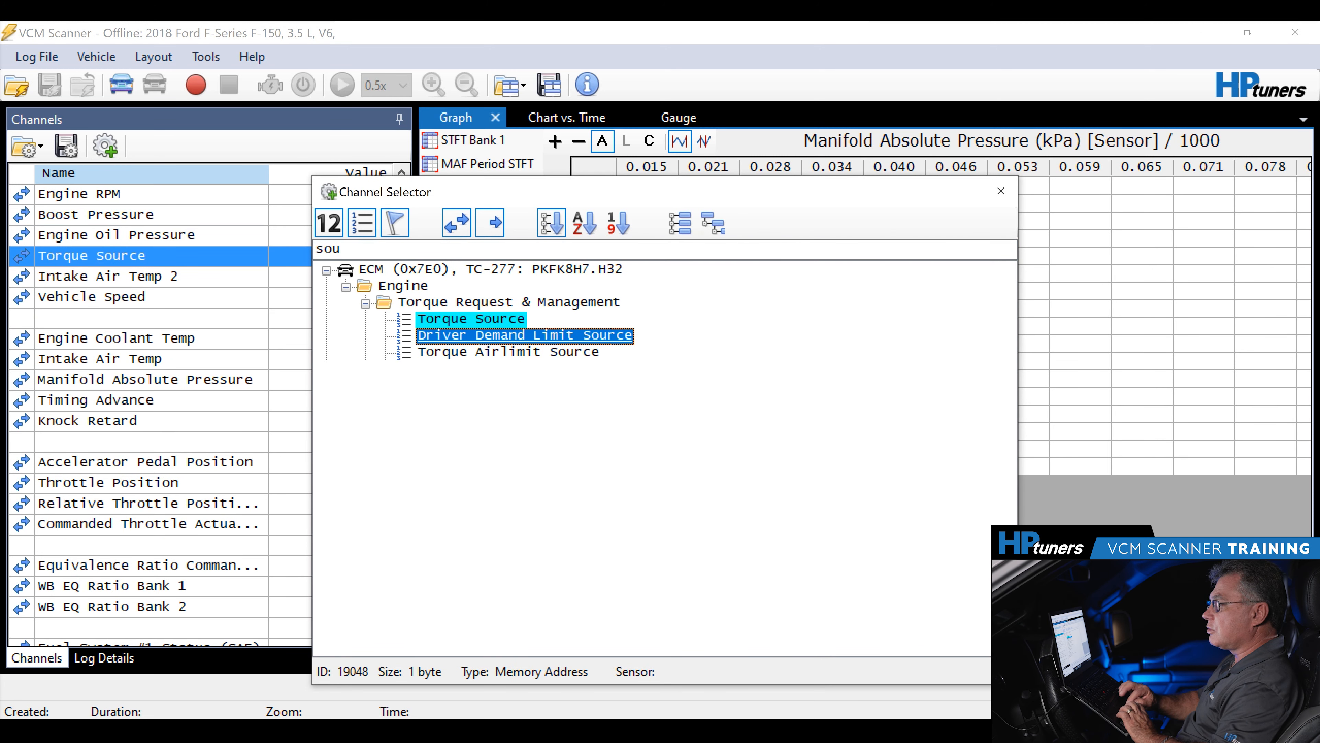
{"action": "double_click", "coordinate": [508, 352]}
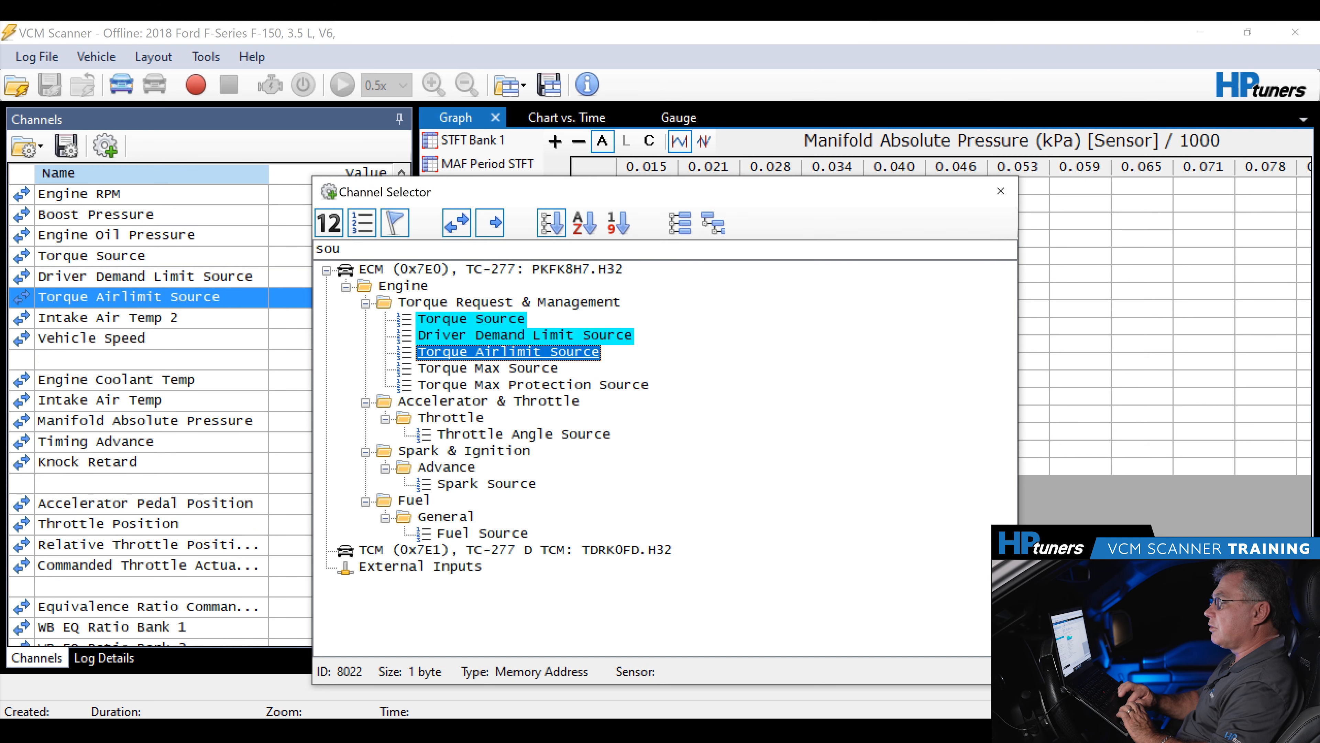
{"action": "left_click", "coordinate": [487, 368]}
{"action": "double_click", "coordinate": [487, 368]}
{"action": "double_click", "coordinate": [533, 384]}
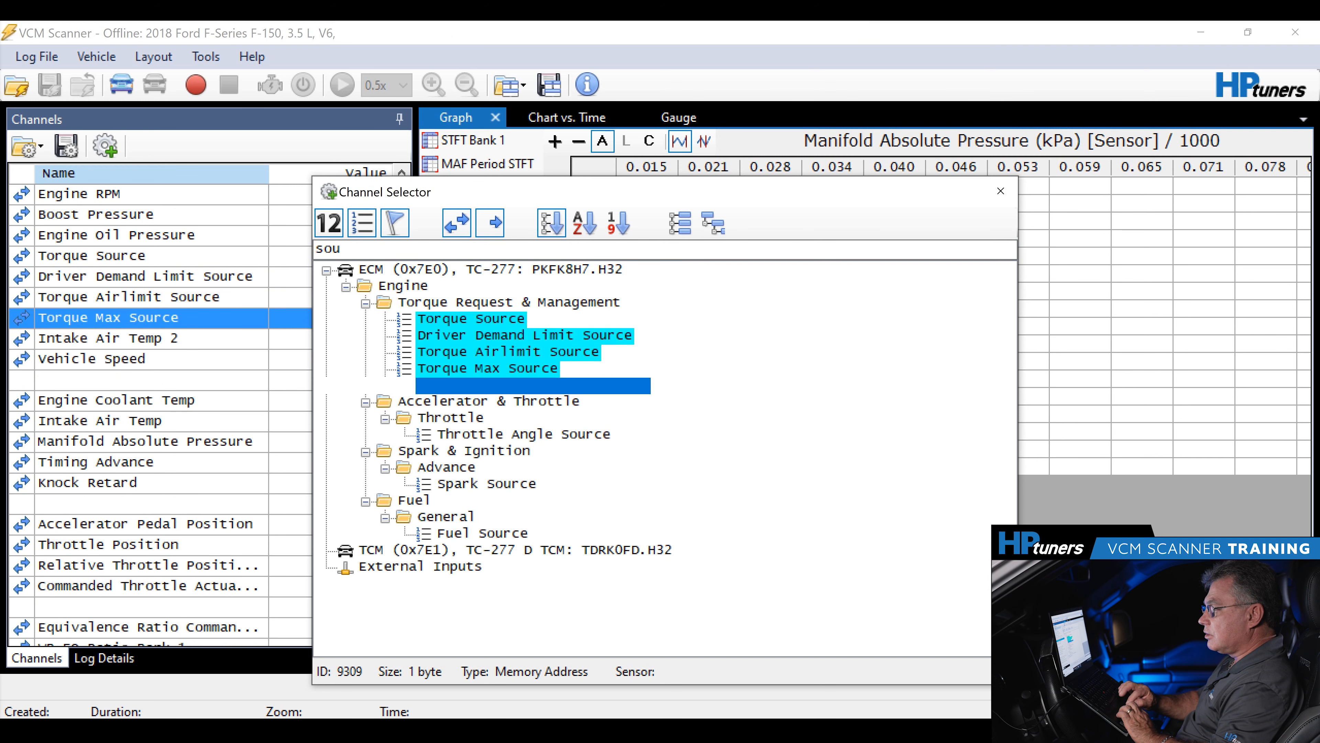
- Add the ECM's Throttle Angle Source, Spark Source and Fuel Source channels to the channel list and close the Channel Selector
{"action": "double_click", "coordinate": [450, 418]}
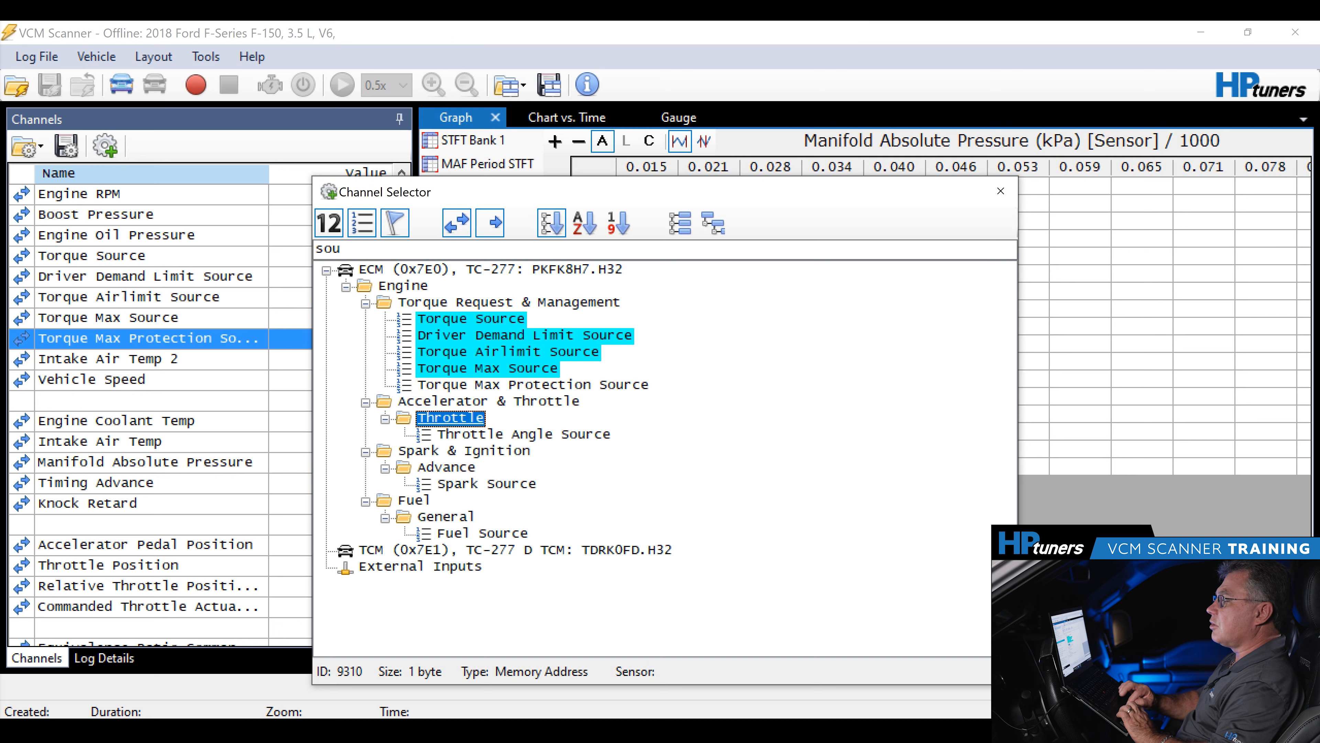
{"action": "double_click", "coordinate": [450, 418]}
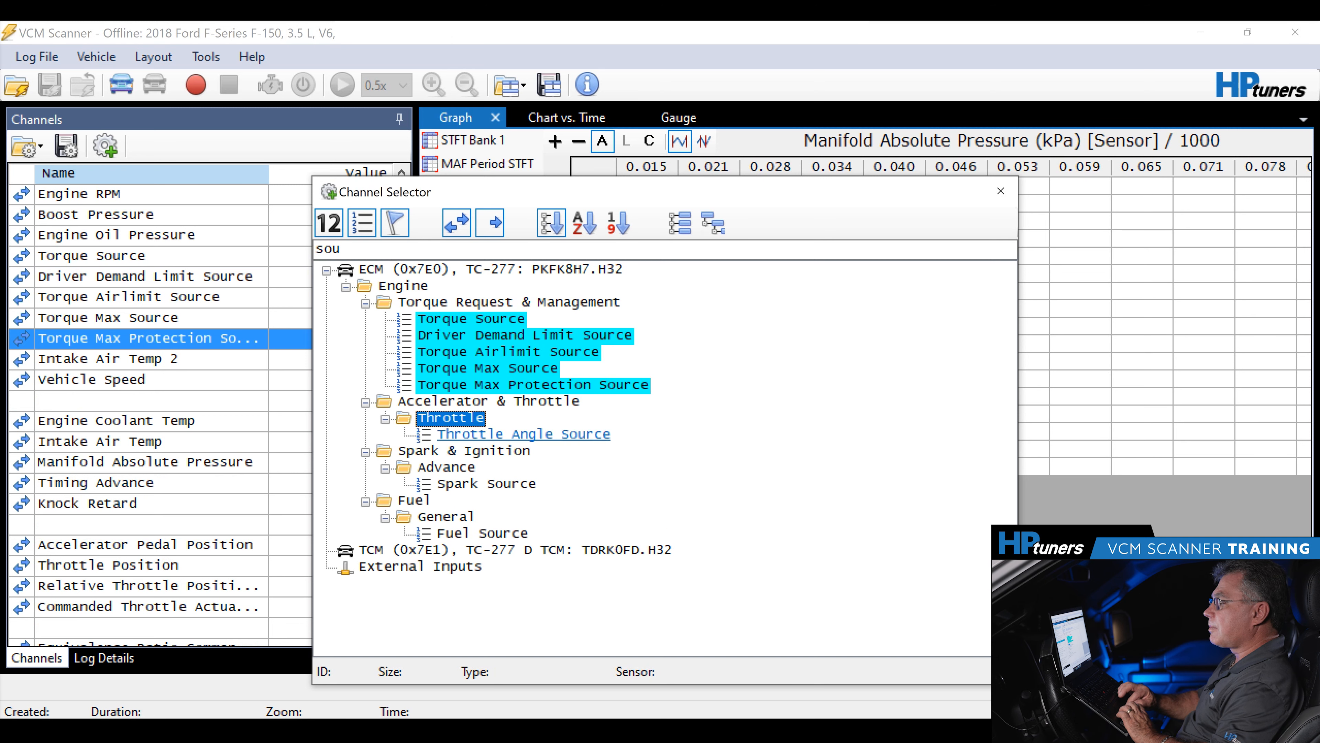
{"action": "double_click", "coordinate": [523, 435]}
{"action": "double_click", "coordinate": [487, 484]}
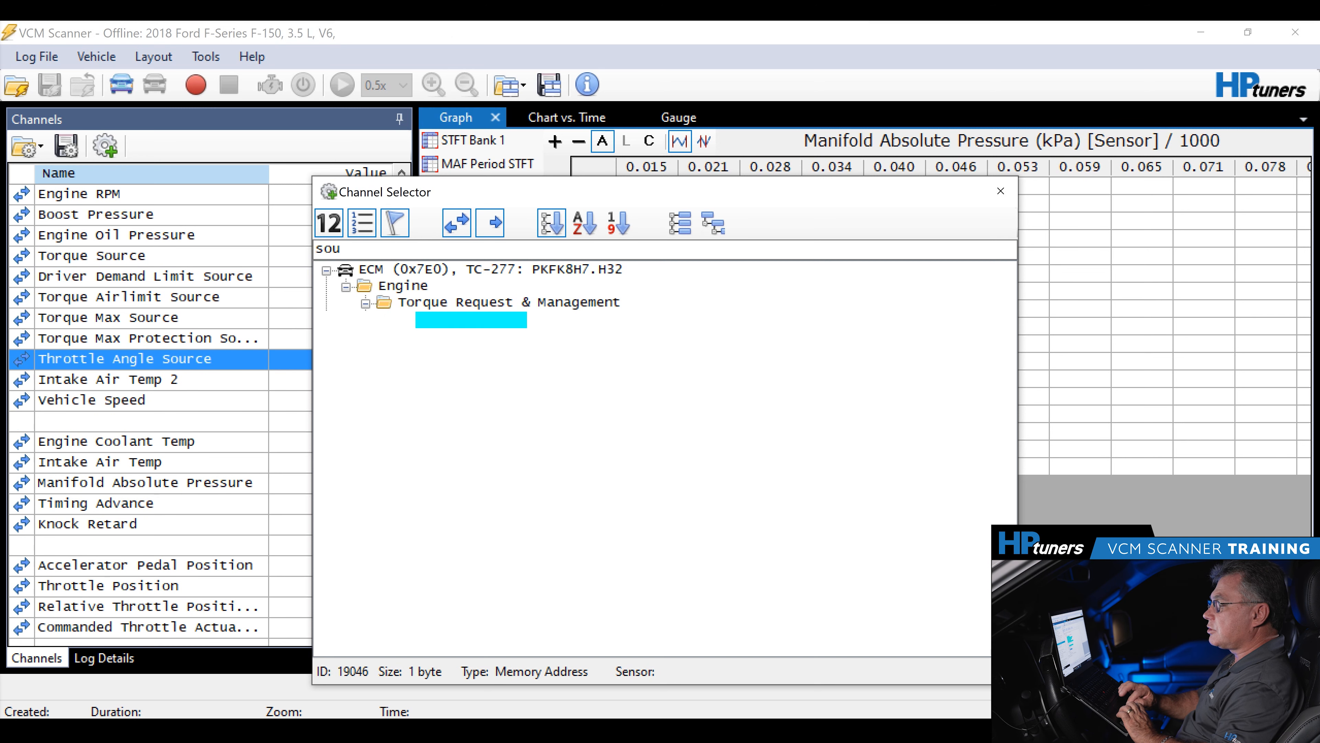
{"action": "double_click", "coordinate": [482, 533]}
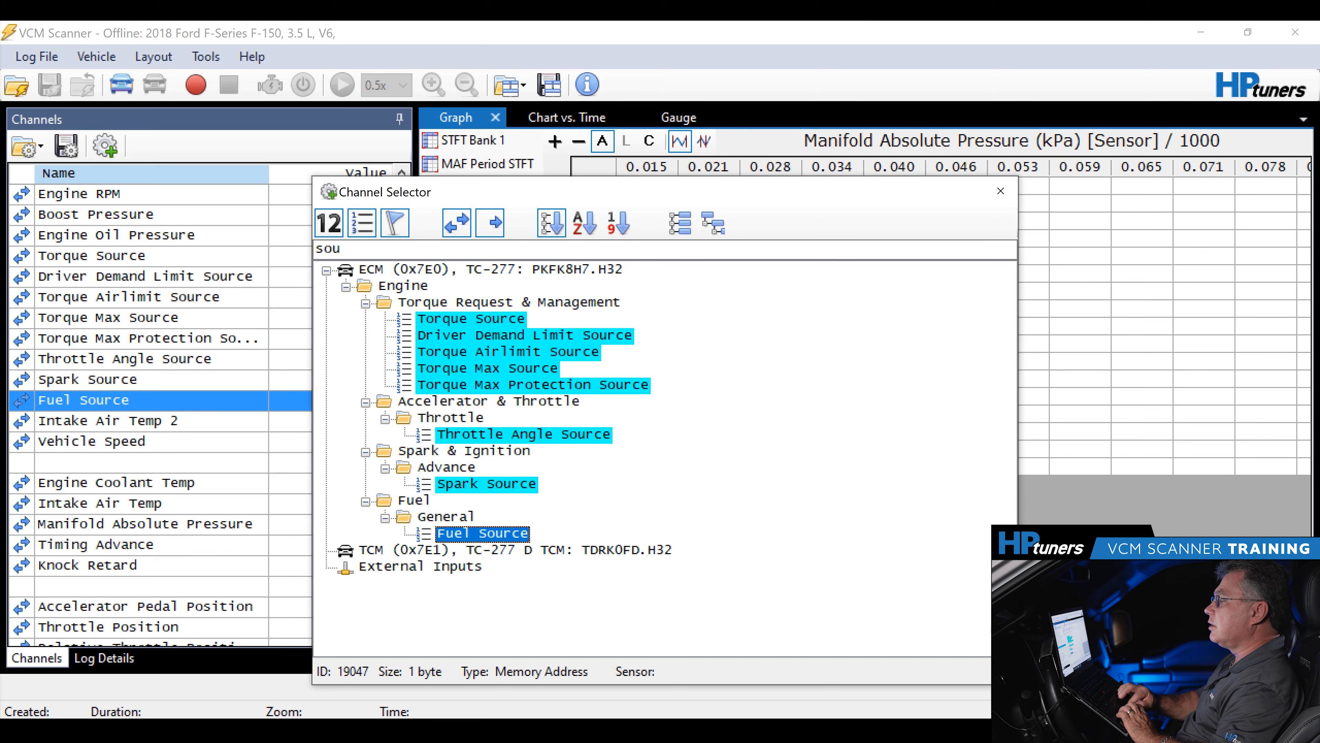
{"action": "left_click", "coordinate": [995, 192]}
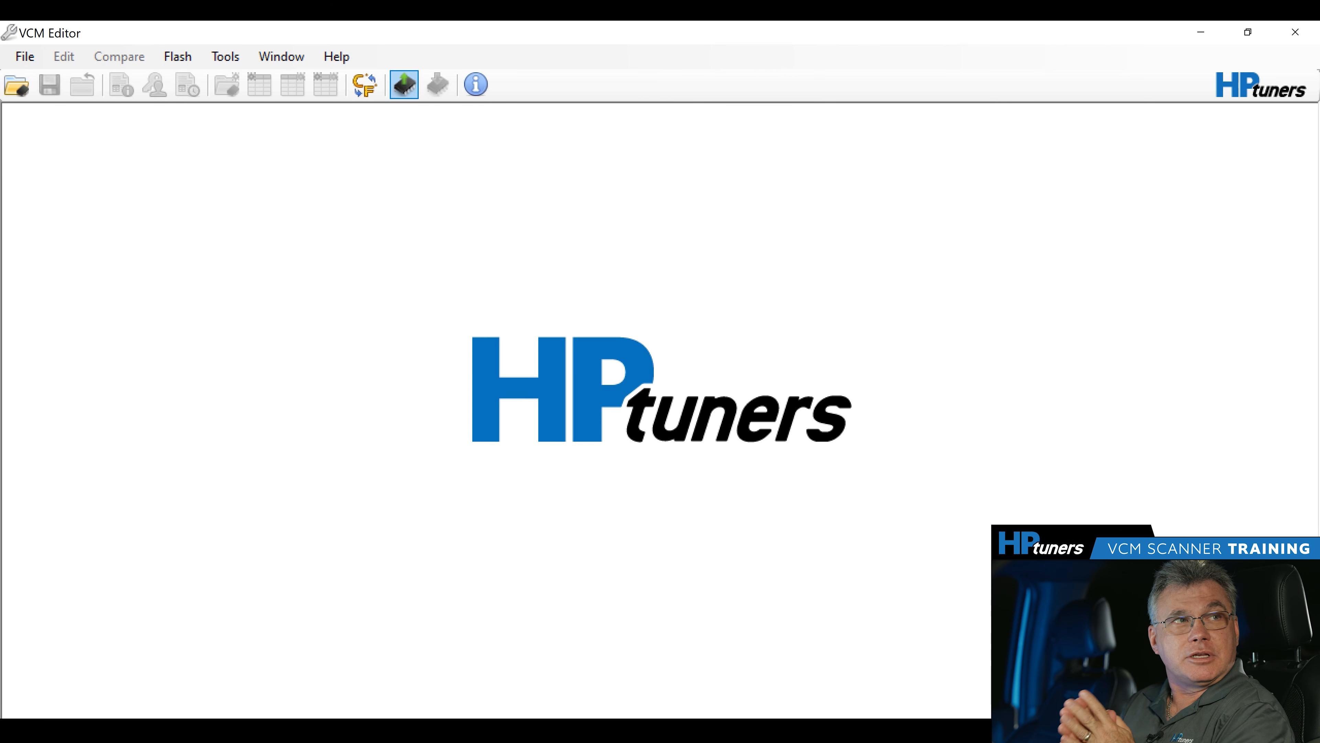
- Open the Vehicle Reader in VCM Editor and gather the connected vehicle's information
{"action": "left_click", "coordinate": [404, 84]}
{"action": "left_click", "coordinate": [491, 435]}
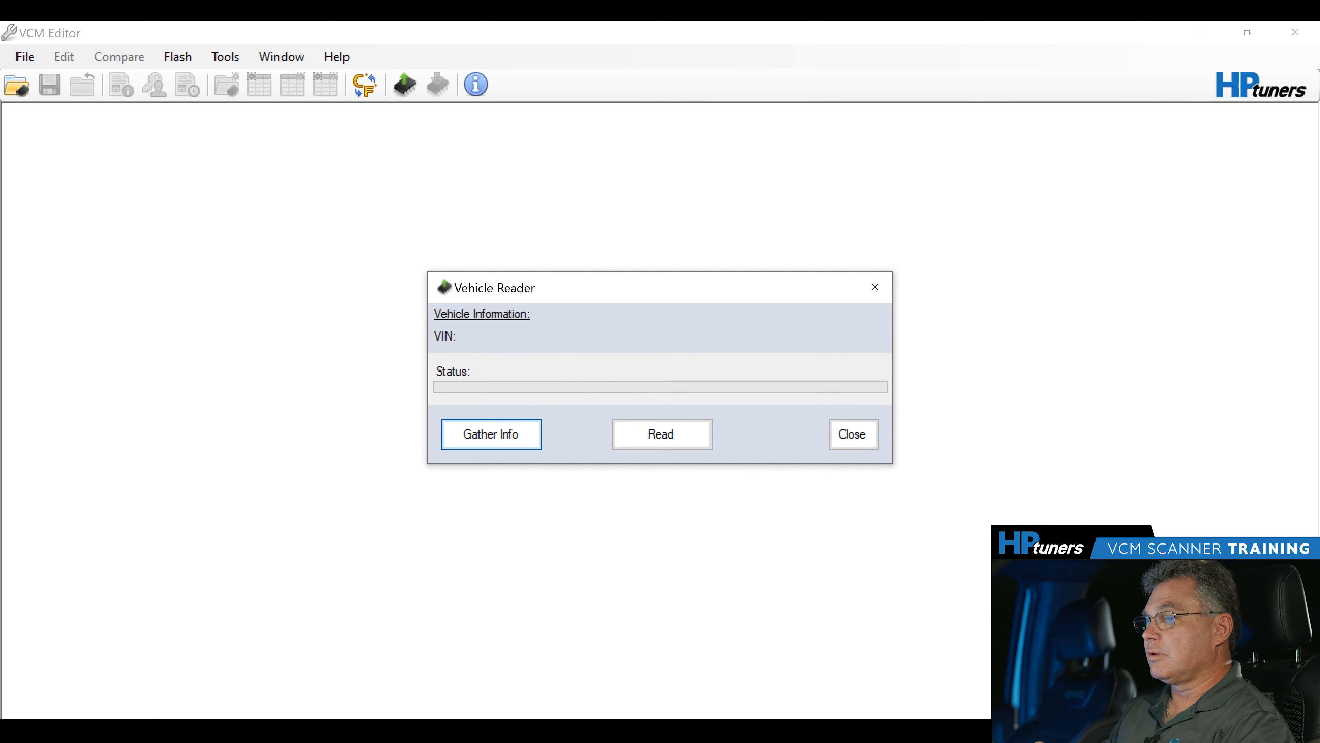